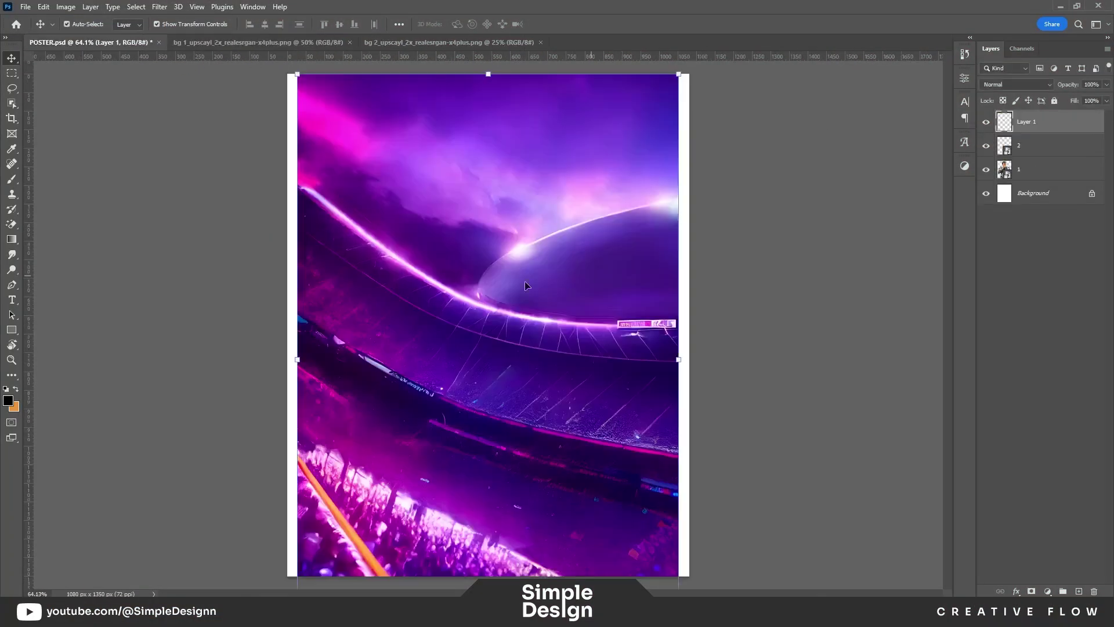
Step: Move the stadium layer below both players, make it a smart object, and scale it to fill the poster
drag(1035, 129, 1035, 174)
right_click(1030, 169)
click(1022, 232)
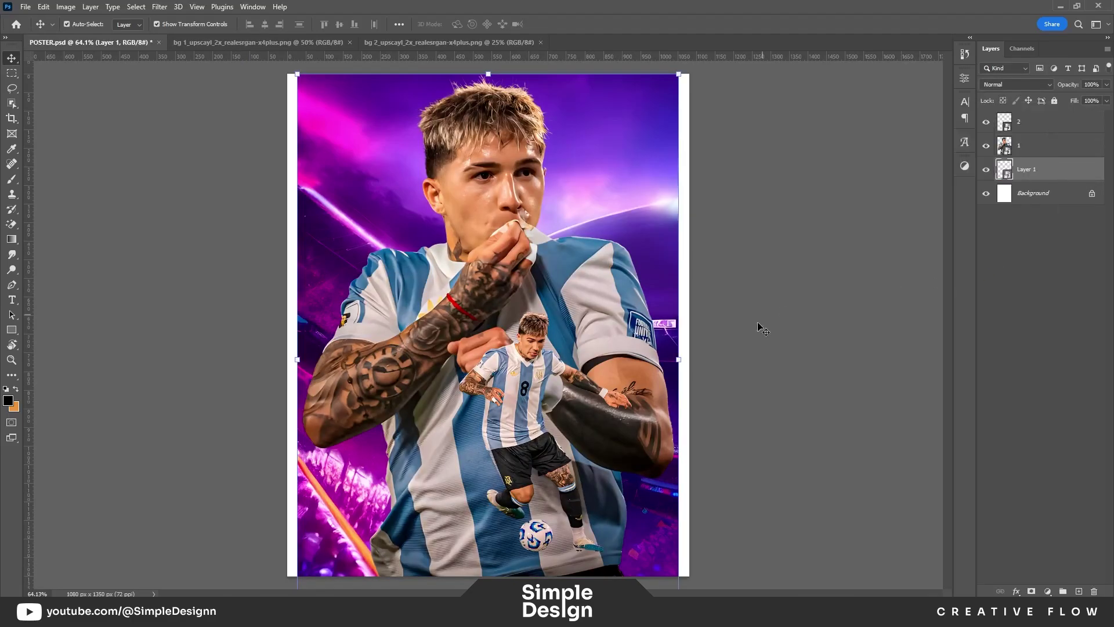
key(ctrl+t)
mouse_move(682, 361)
mouse_down()
mouse_move(692, 361)
mouse_move(673, 243)
mouse_up()
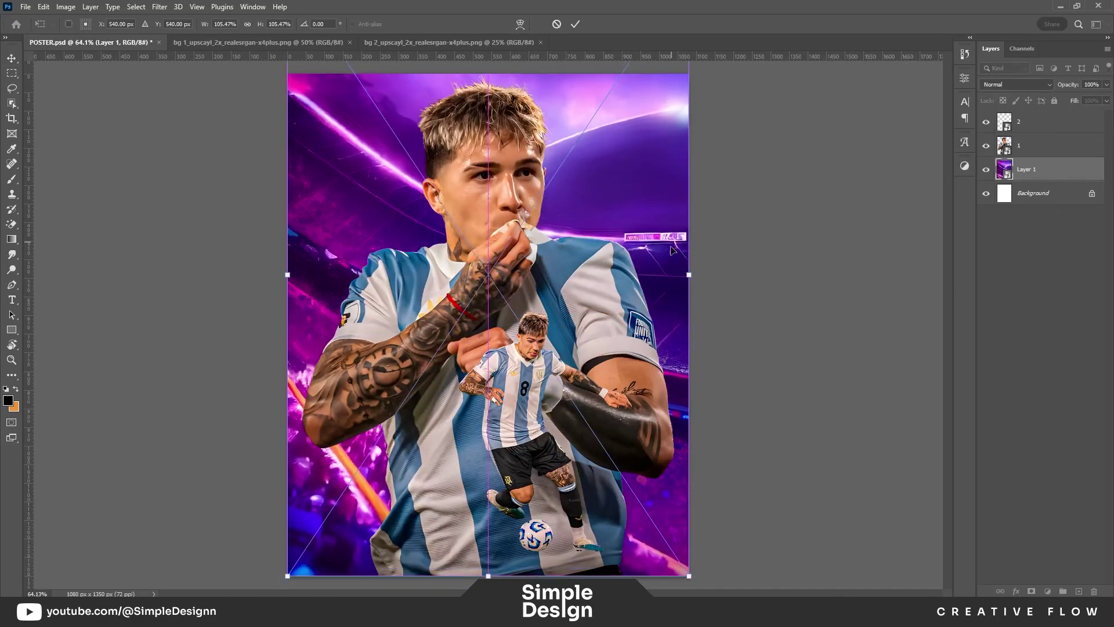
key(Return)
Step: Colorize the stadium deep blue at Hue 222, Saturation 56
key(ctrl+u)
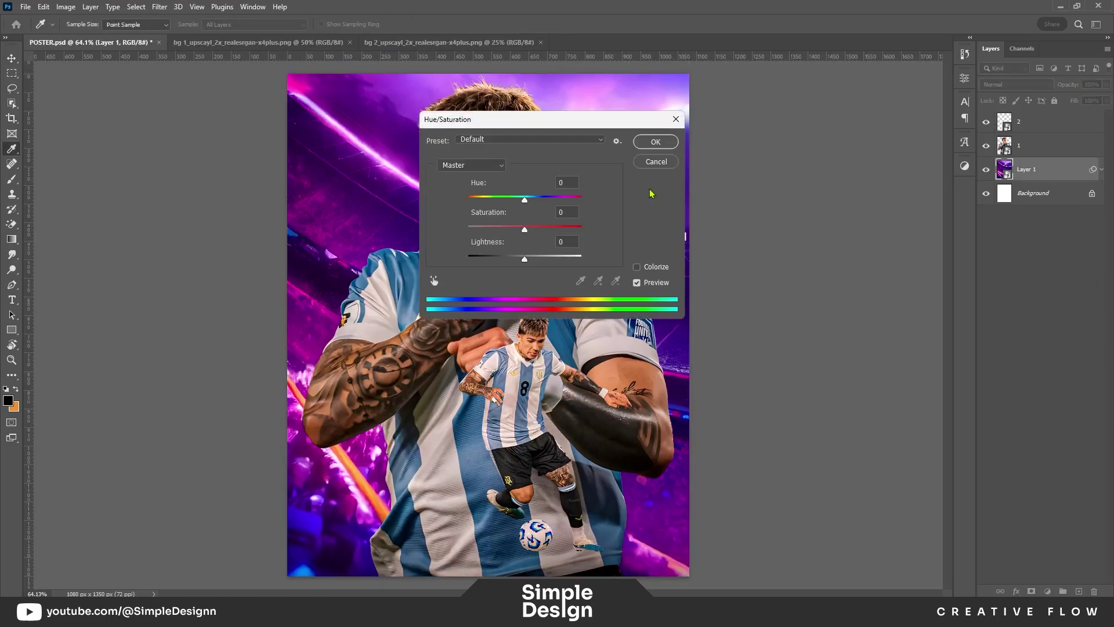
drag(625, 122, 866, 177)
click(886, 325)
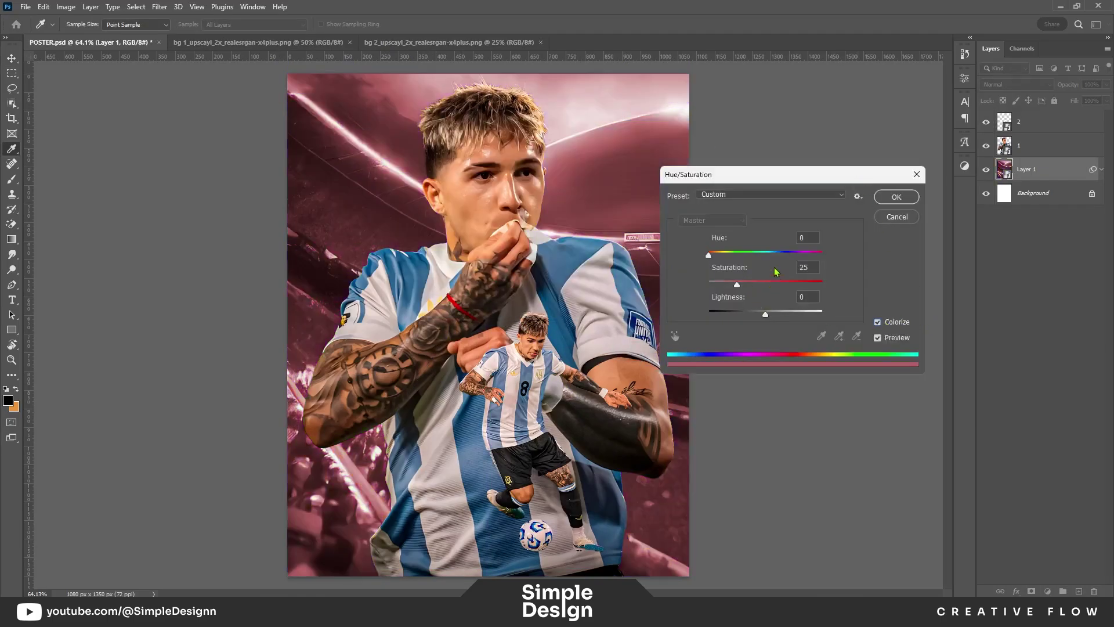
drag(779, 253, 782, 259)
click(772, 284)
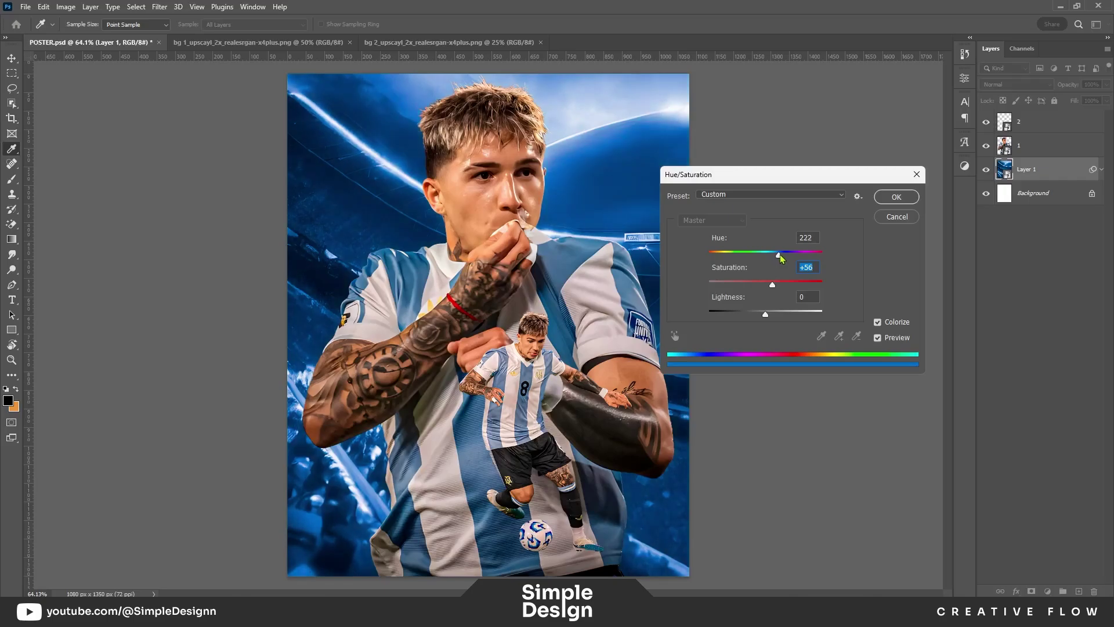
click(897, 198)
Step: Bring the bg 2 sky-and-rocks image into the poster and fit it to the canvas
click(441, 42)
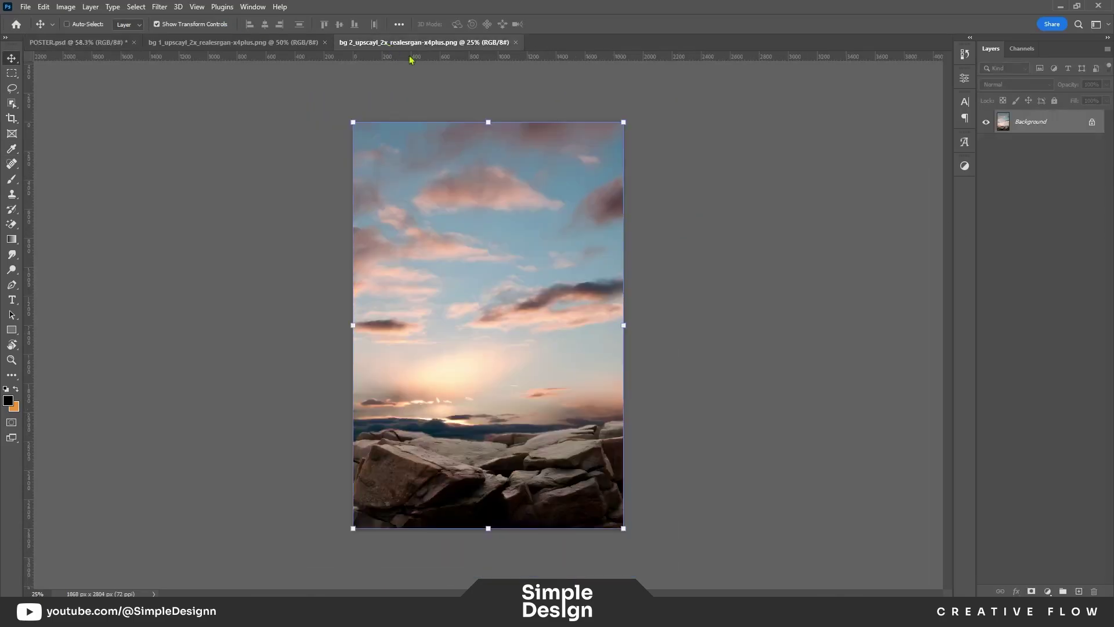
key(ctrl+w)
click(325, 43)
right_click(1001, 122)
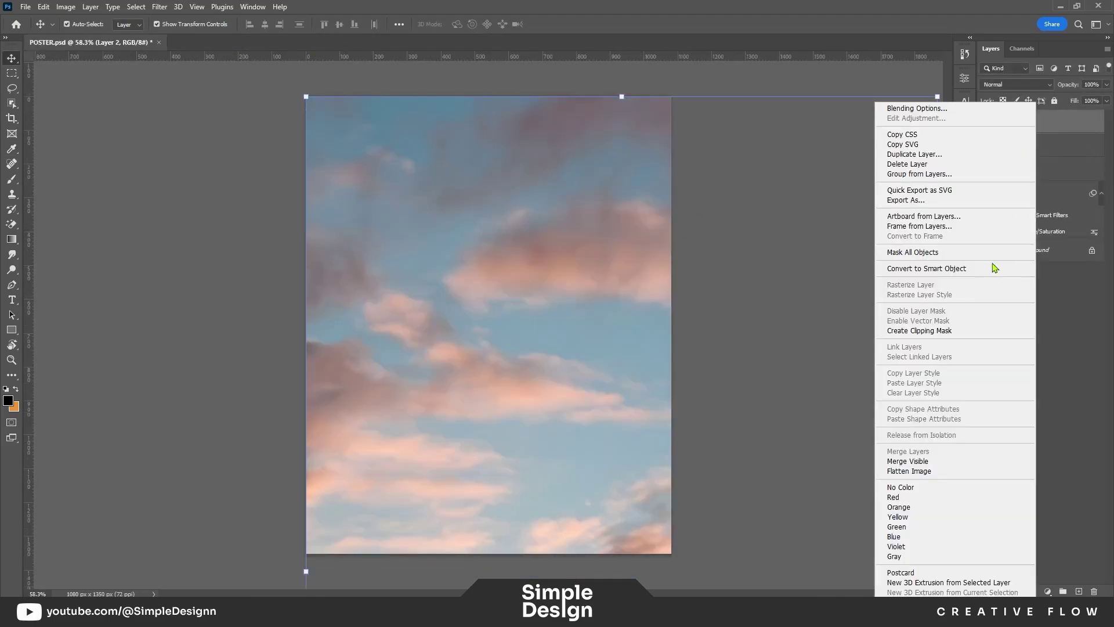
key(Escape)
drag(515, 190, 669, 314)
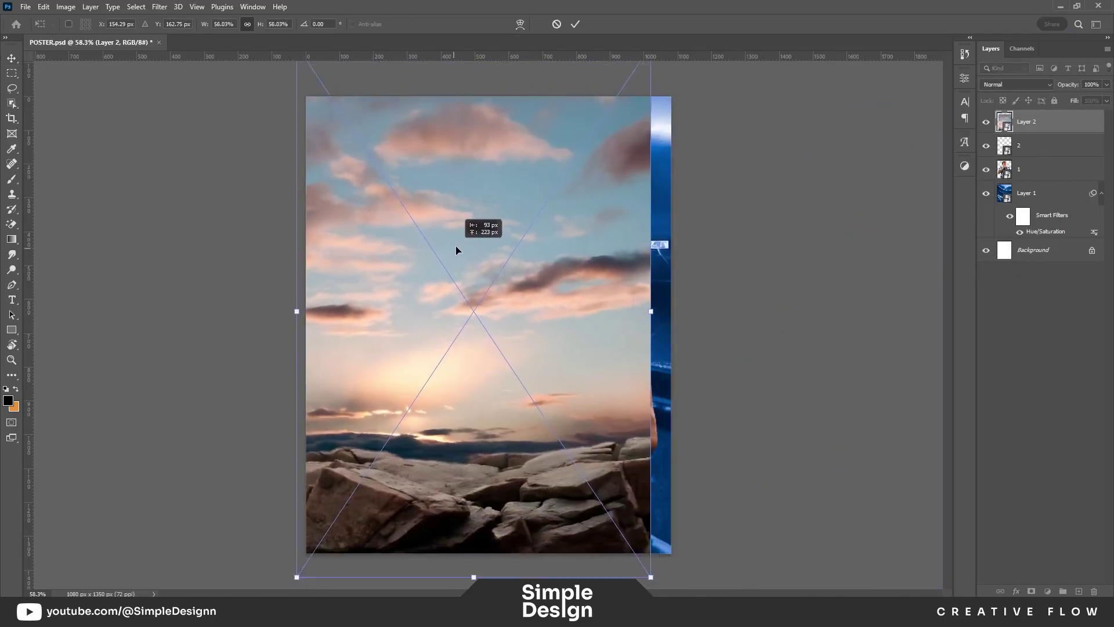
drag(427, 348, 523, 298)
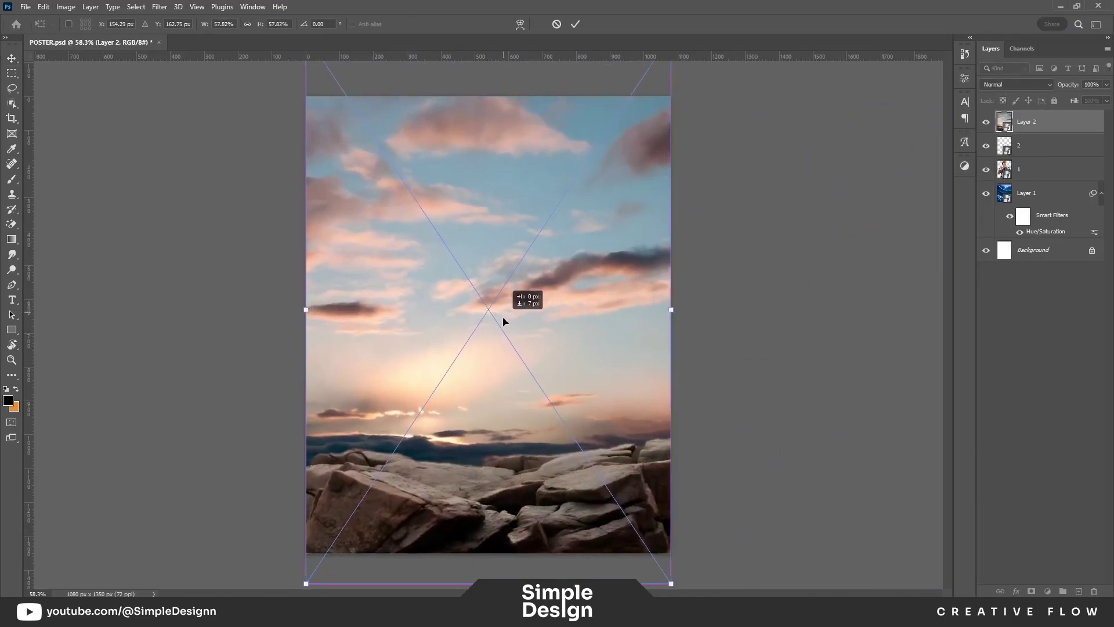
key(Return)
Step: Place the sky layer beneath the players with an inverted mask so only the rocks show
drag(1028, 122, 1027, 181)
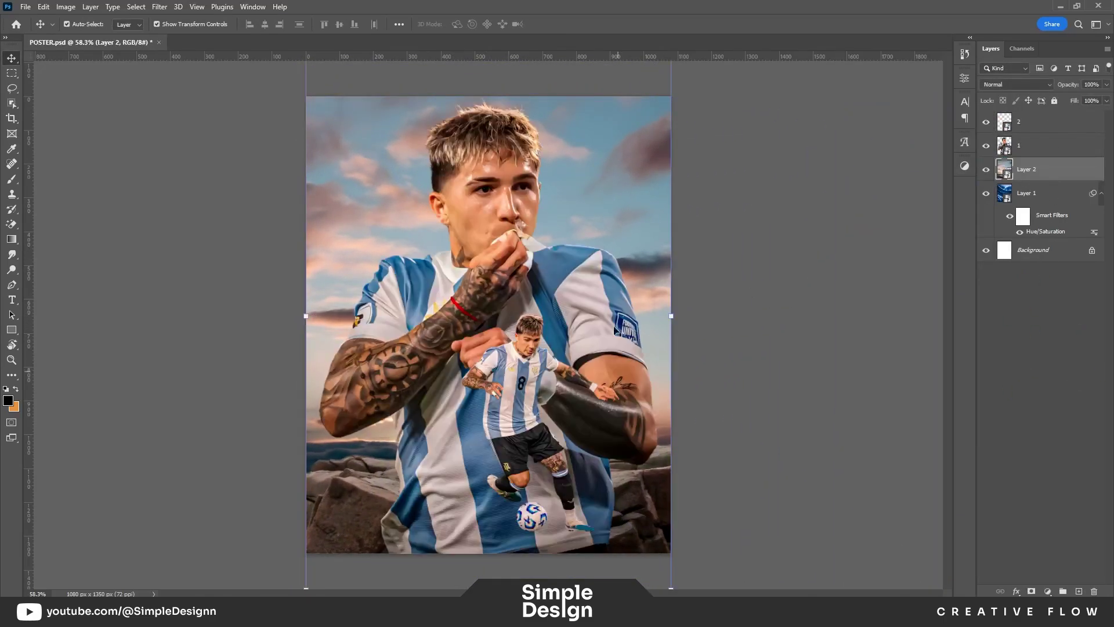
click(1031, 591)
key(b)
key(ctrl+i)
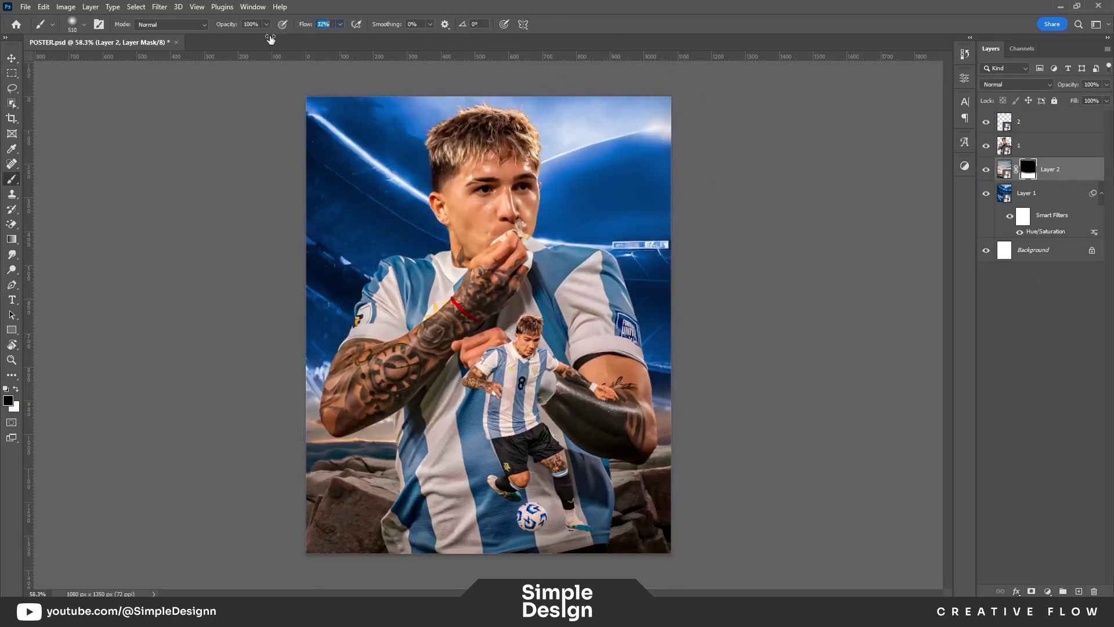
text(23)
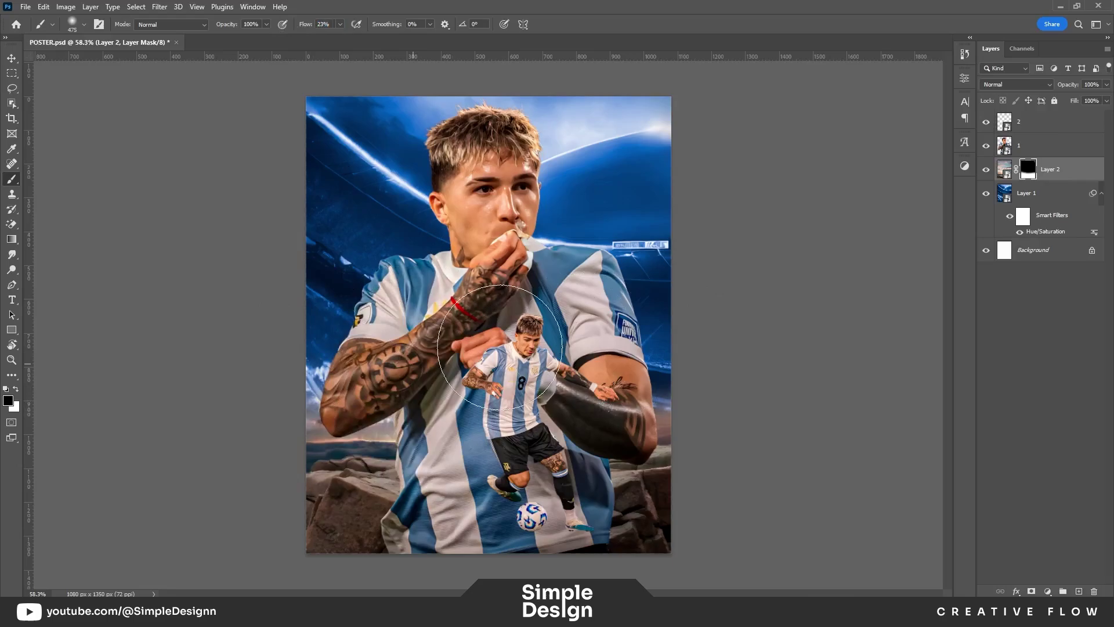
Step: Group the stadium and rocks layers as BG with a red label
shift+click(1039, 192)
key(ctrl+g)
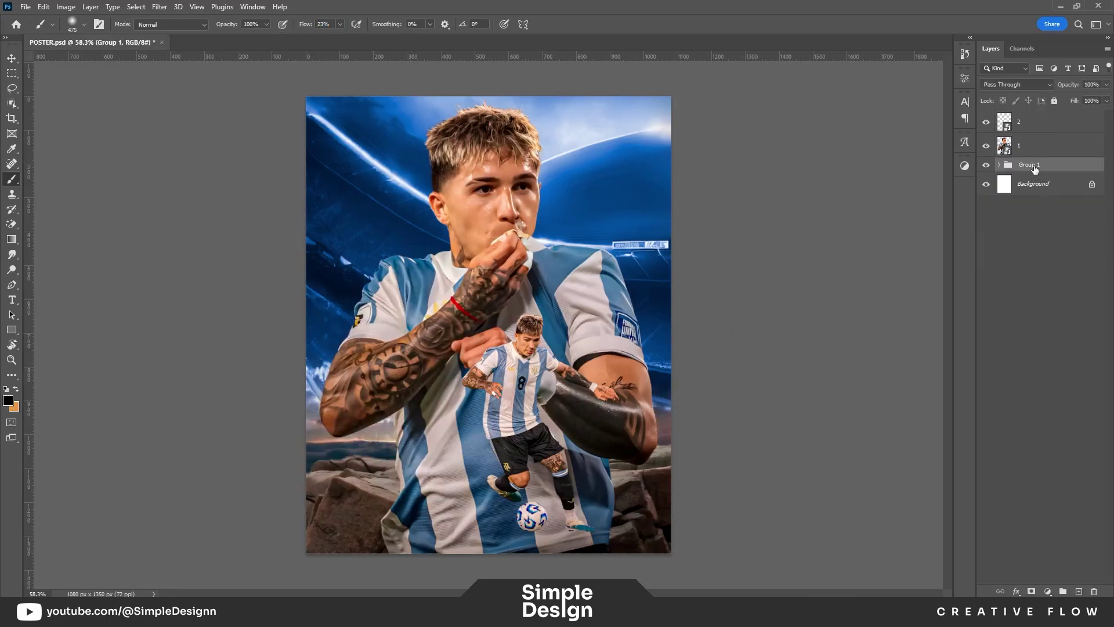
text(BG)
click(1047, 290)
right_click(986, 164)
click(1010, 213)
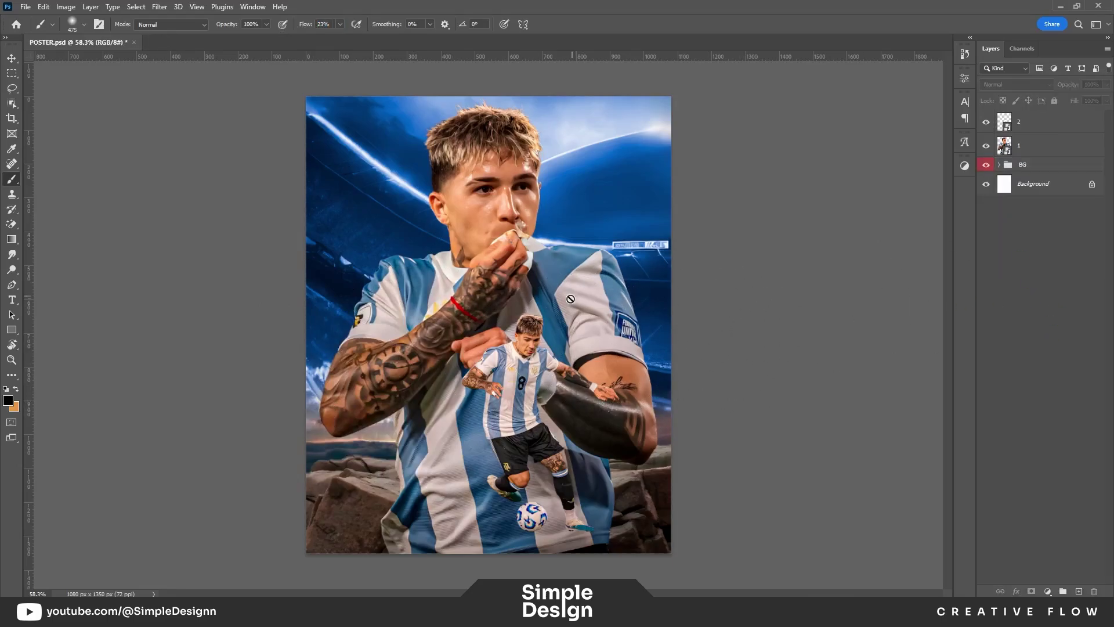
Step: Colorize the rocks layer blue at Hue 219, Saturation 57
key(ctrl+u)
click(896, 323)
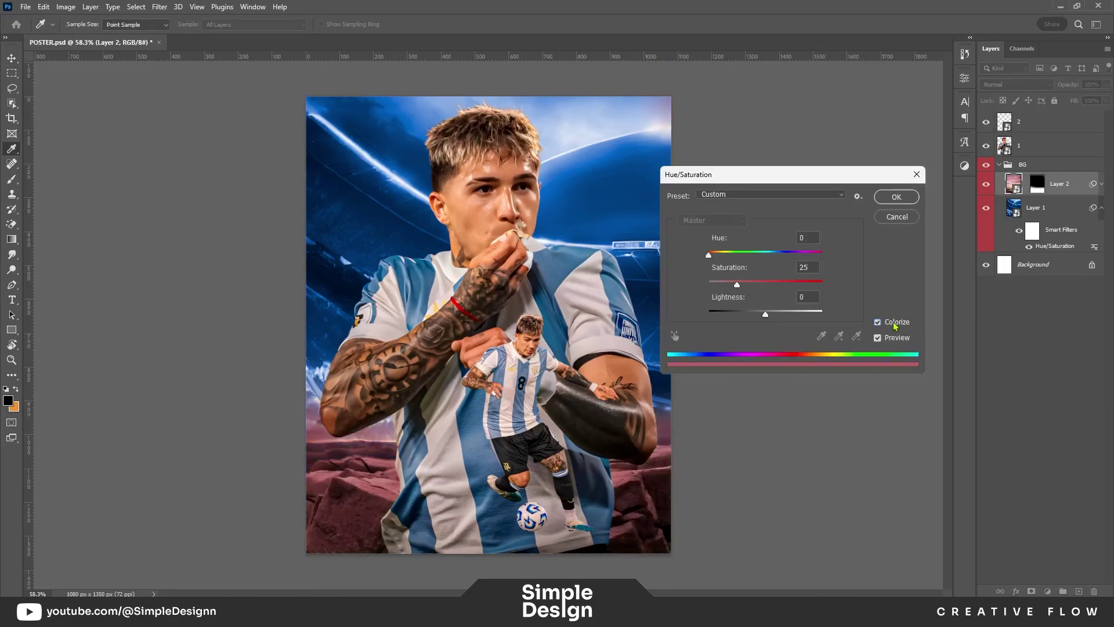
drag(888, 172, 919, 164)
mouse_move(740, 247)
mouse_down()
mouse_move(809, 246)
mouse_move(801, 276)
mouse_up()
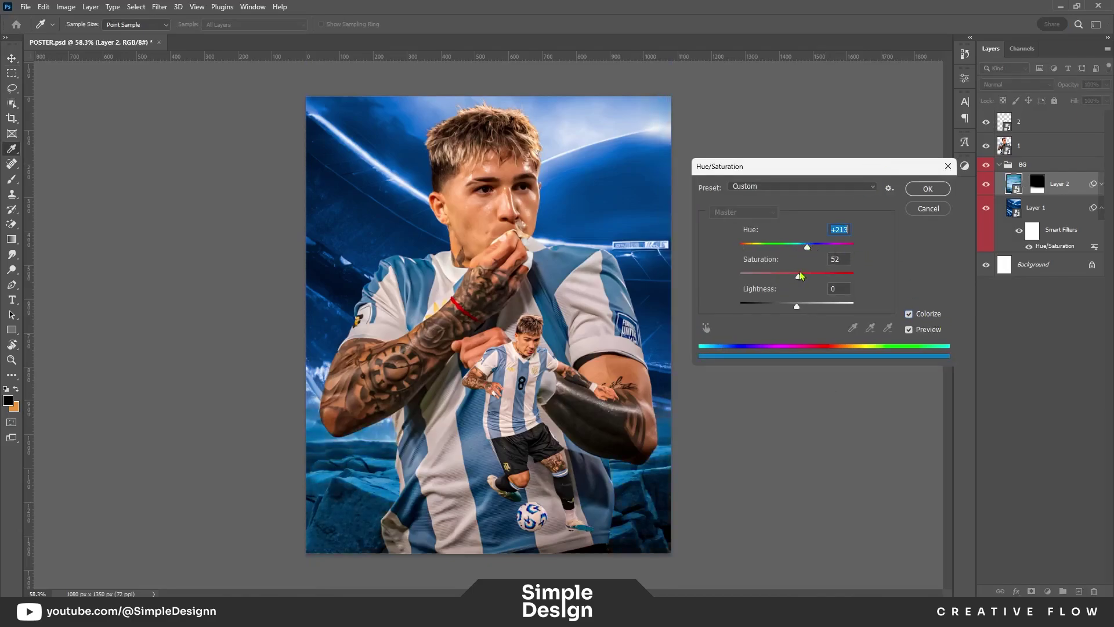
click(927, 189)
key(v)
click(999, 165)
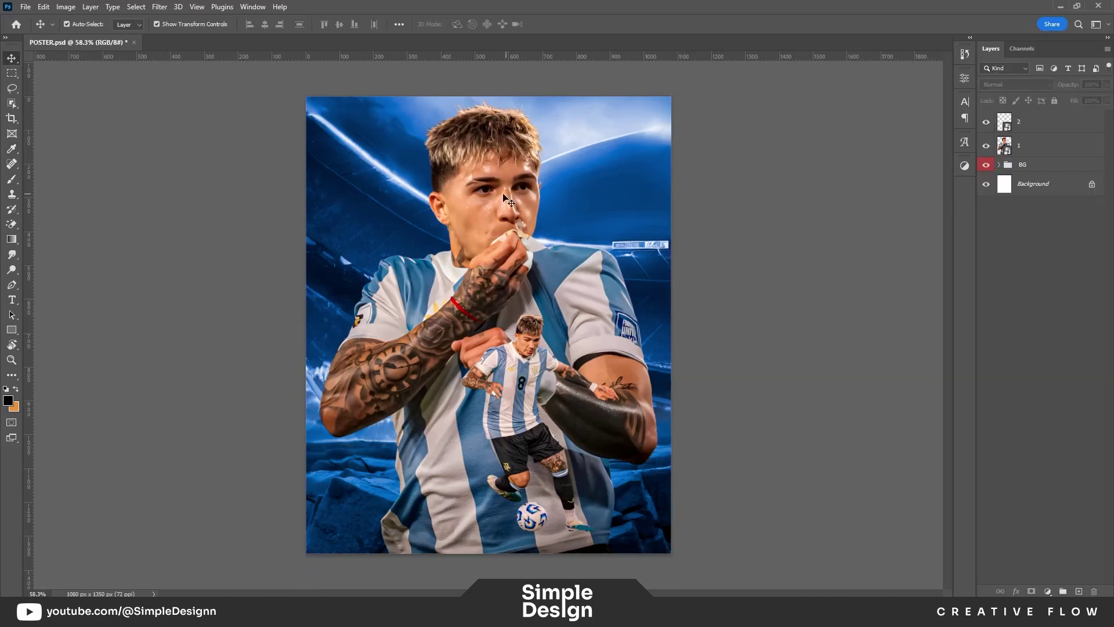
Step: Nudge the masked rocks layer in BG slightly downward
scroll(546, 456, up, 1)
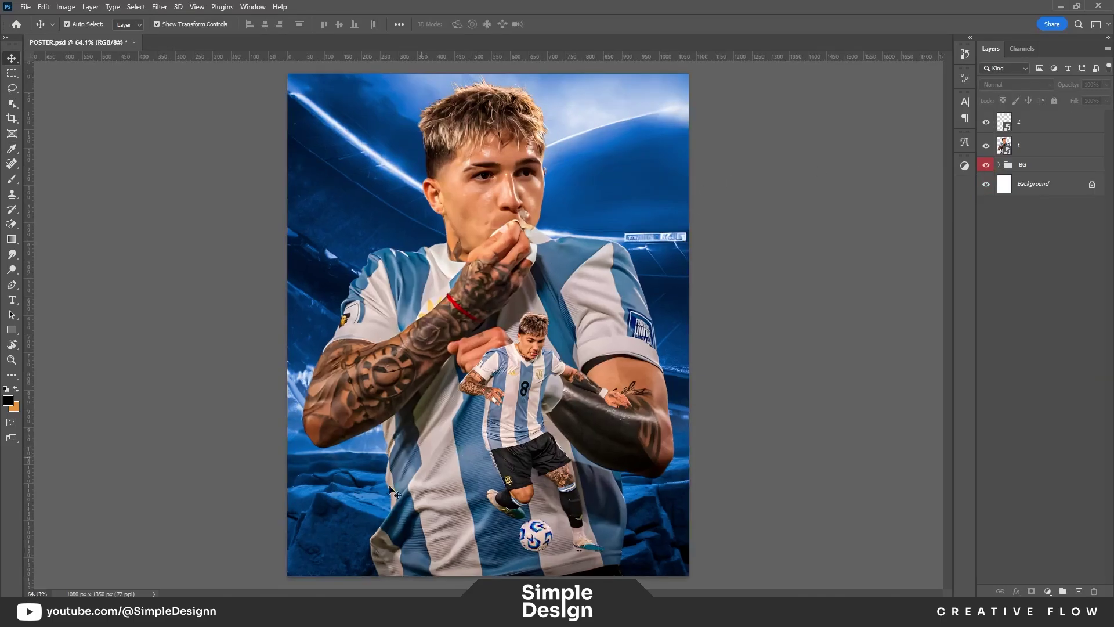
click(358, 518)
key(ctrl+t)
key(shift+Down)
key(shift+Down)
key(shift+Down)
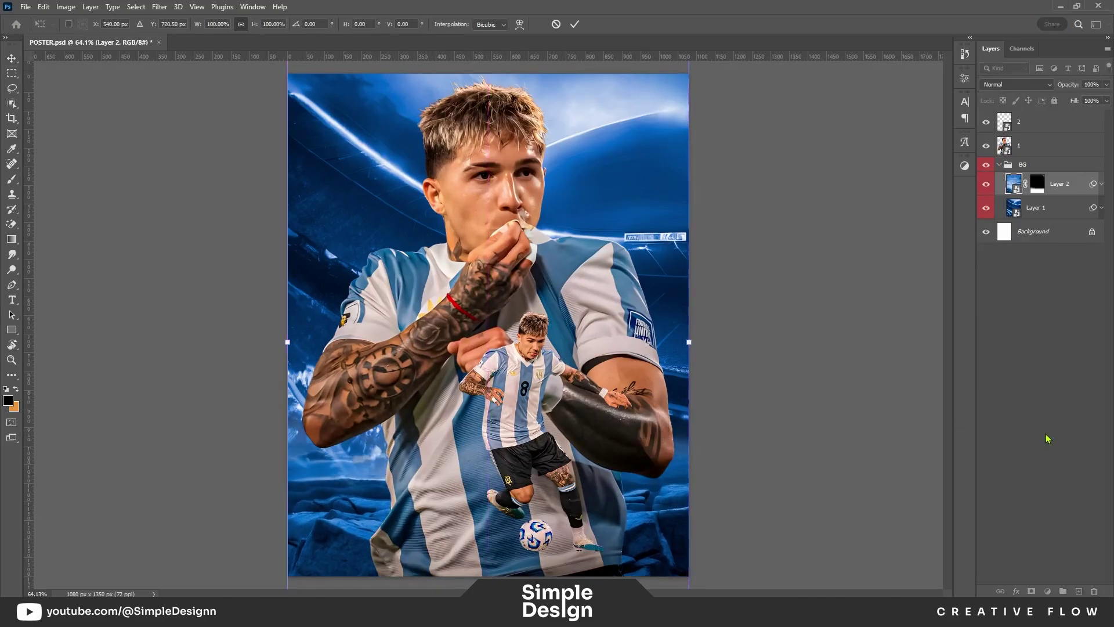
click(1023, 434)
Step: Apply a Camera Raw Filter to the portrait layer 1, adding texture and sharpening 59
click(615, 333)
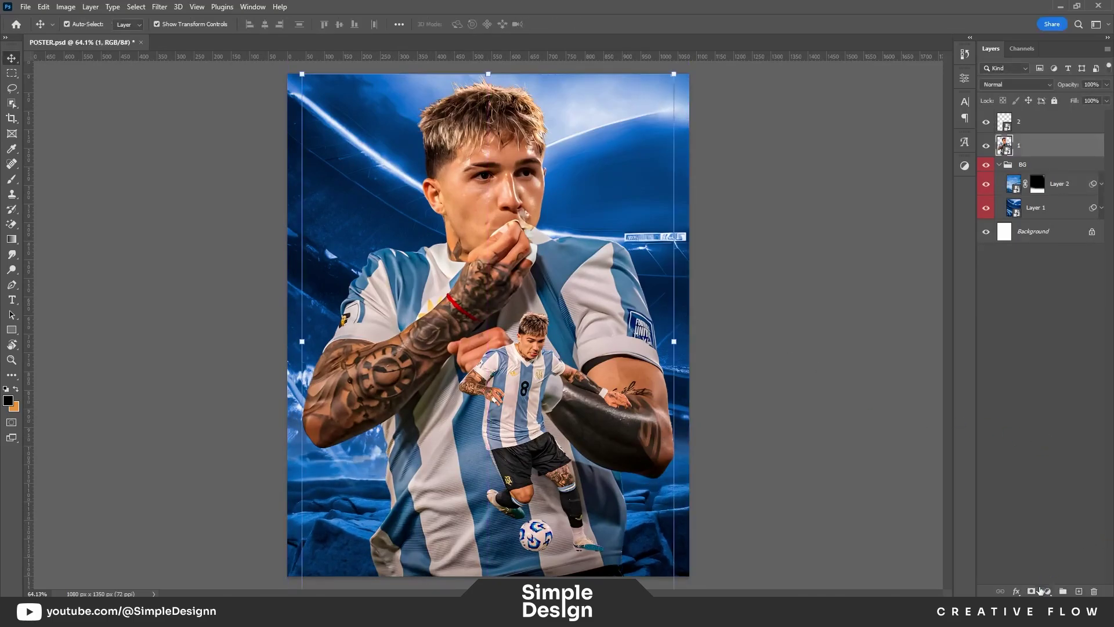
key(ctrl+shift+a)
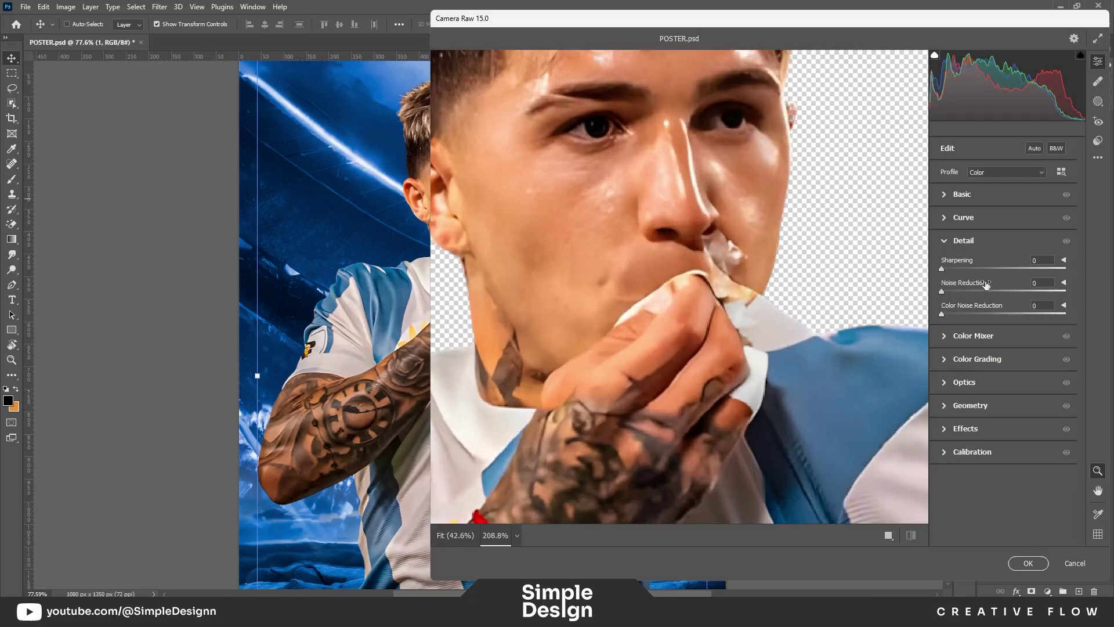
click(946, 197)
mouse_move(1020, 403)
mouse_down()
mouse_move(1033, 403)
mouse_move(1021, 418)
mouse_up()
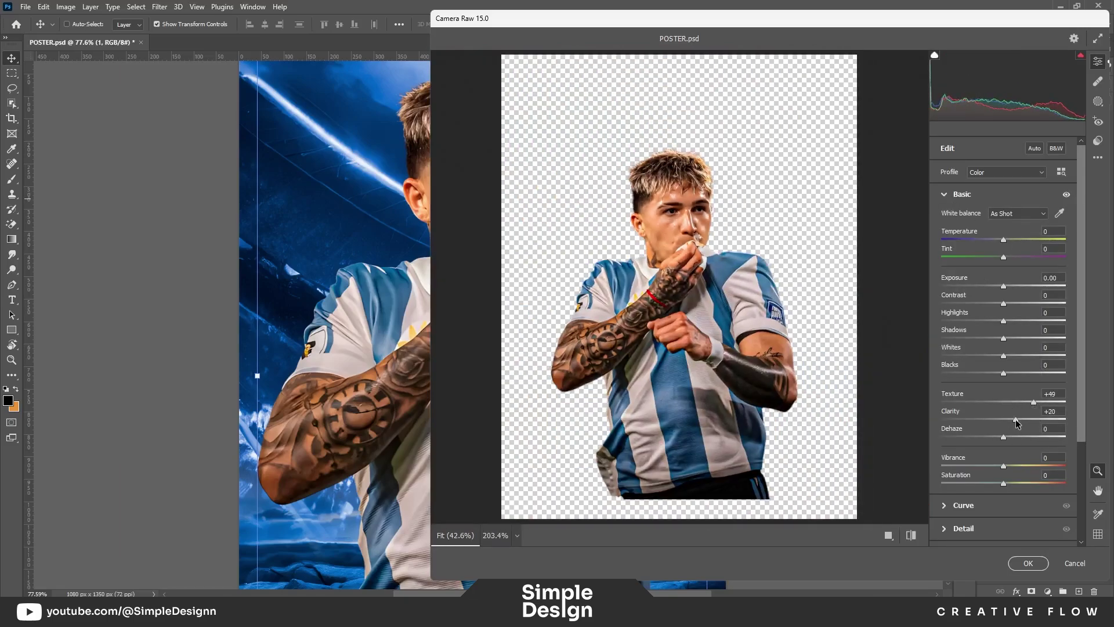
scroll(987, 348, down, 3)
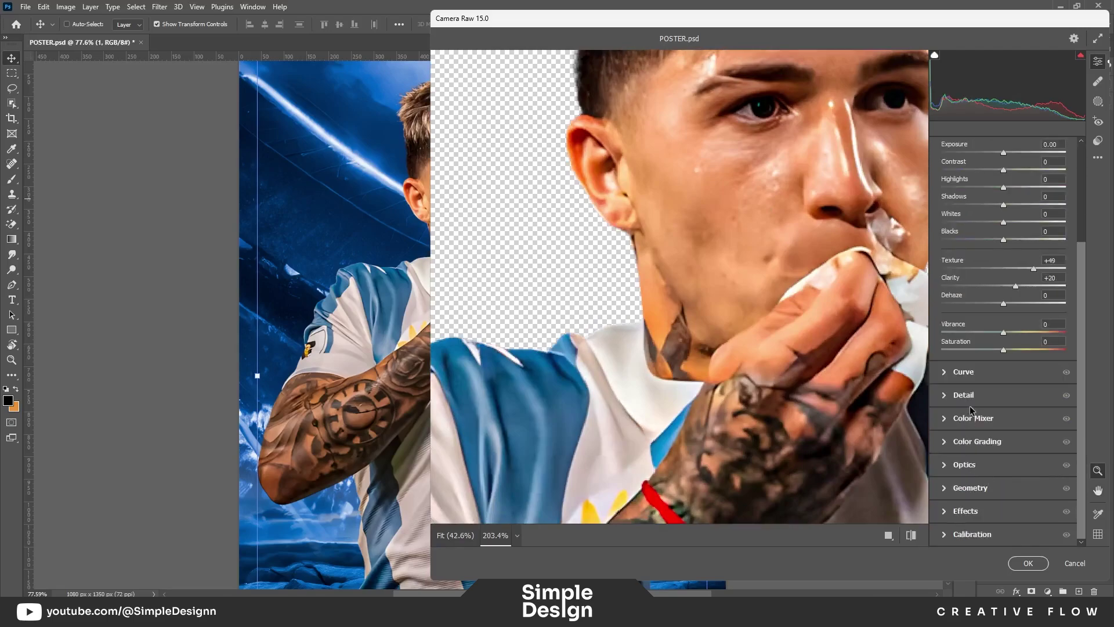
click(970, 401)
drag(942, 269, 987, 269)
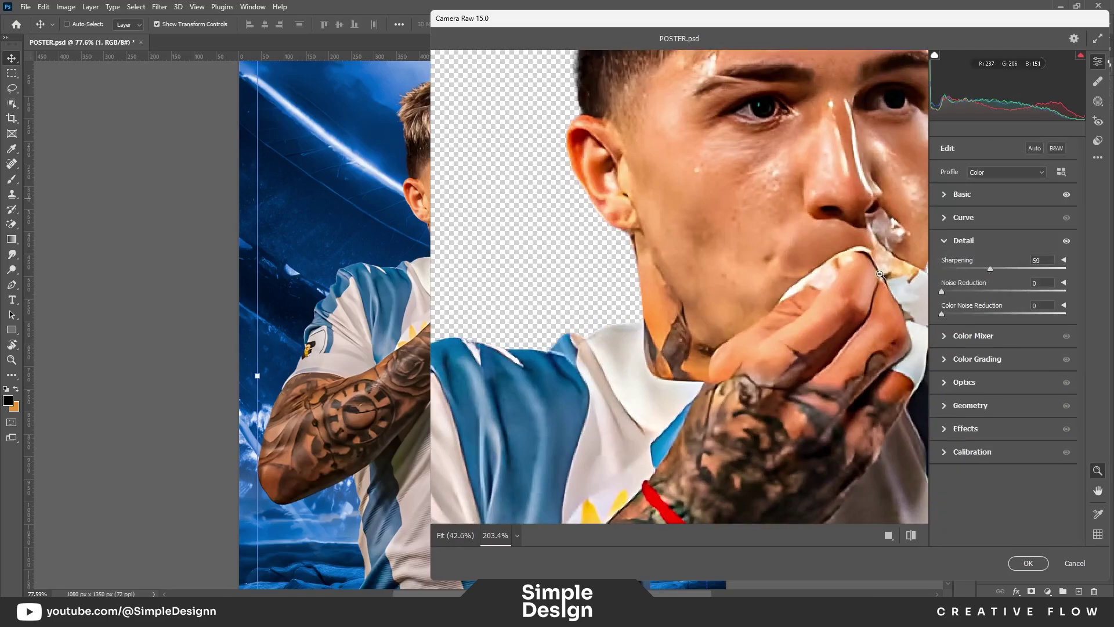
scroll(880, 274, down, 5)
scroll(754, 291, up, 4)
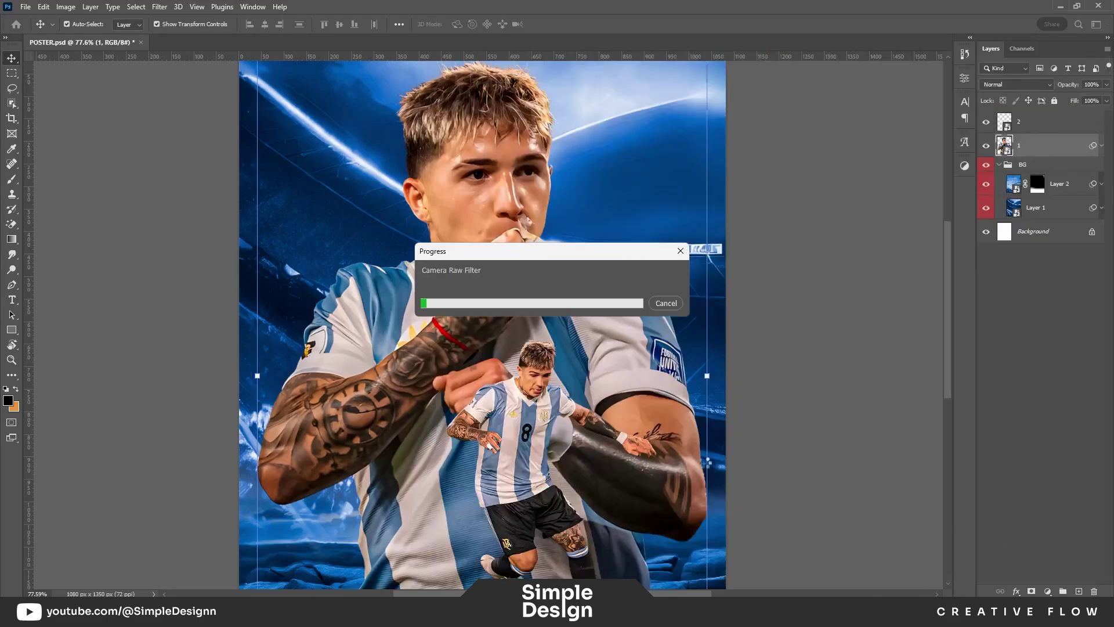
click(1028, 563)
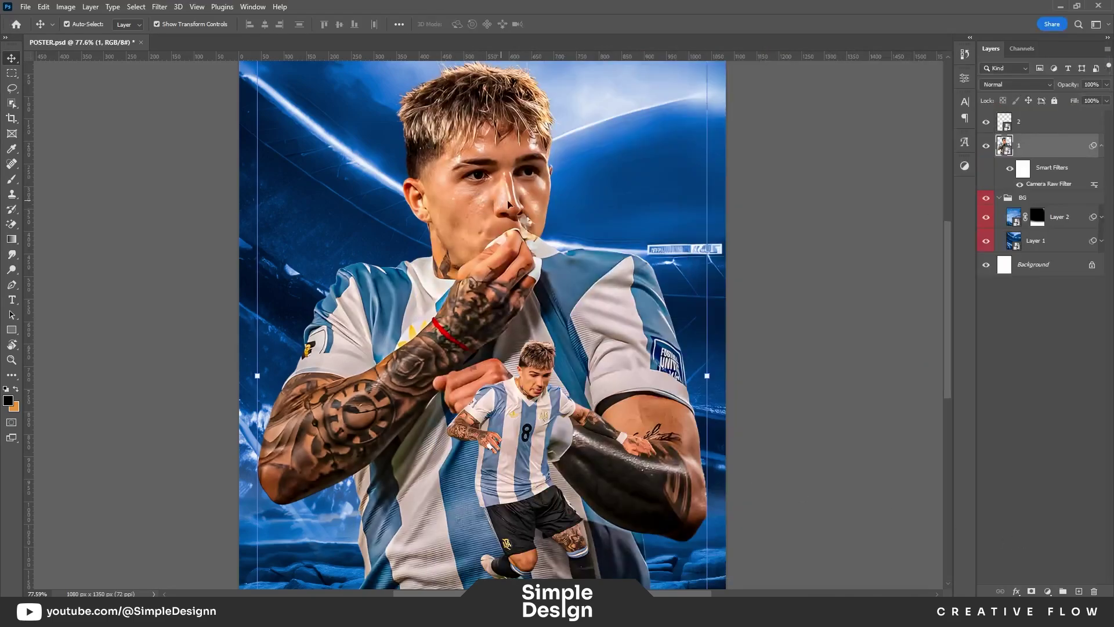
scroll(508, 204, up, 3)
scroll(508, 203, up, 2)
Step: Add 2.96% monochromatic Gaussian noise to the portrait as a smart filter
click(160, 7)
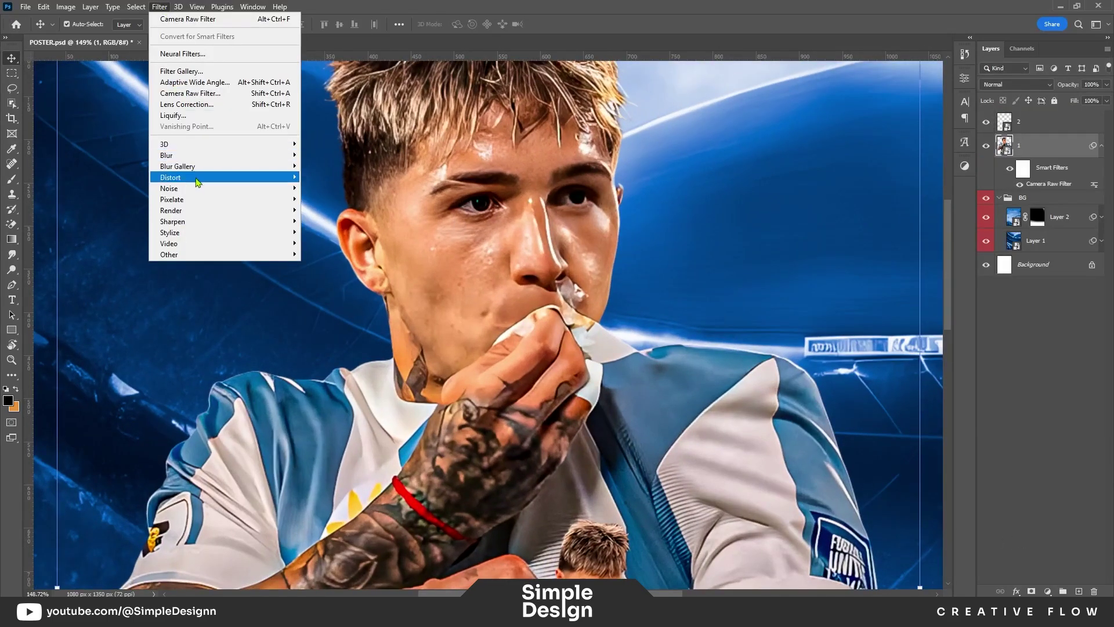
click(326, 189)
drag(554, 100, 691, 123)
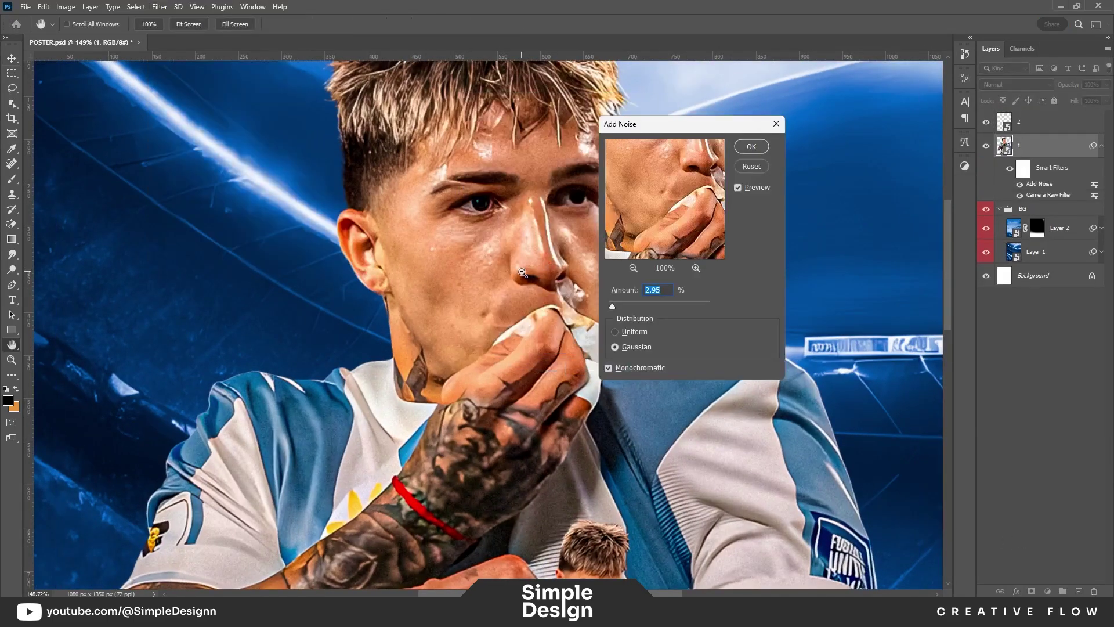
drag(622, 307, 615, 306)
click(755, 147)
scroll(482, 319, down, 5)
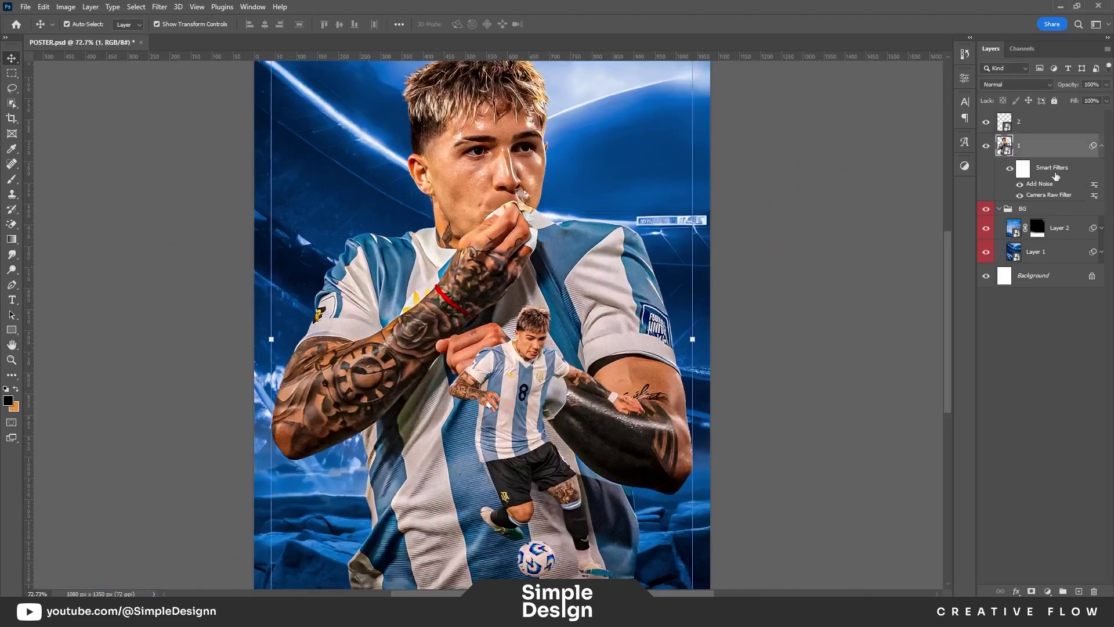
Step: Lower the action cutout's Camera Raw texture to +25 and clarity to +8
scroll(534, 365, up, 5)
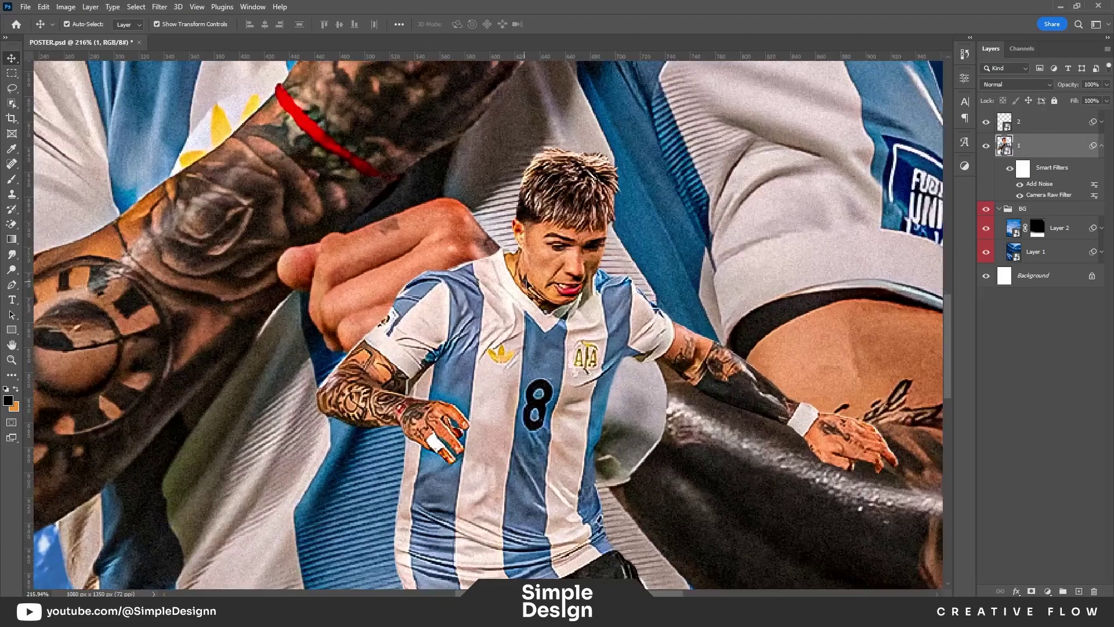
click(1080, 123)
click(1102, 148)
click(1102, 122)
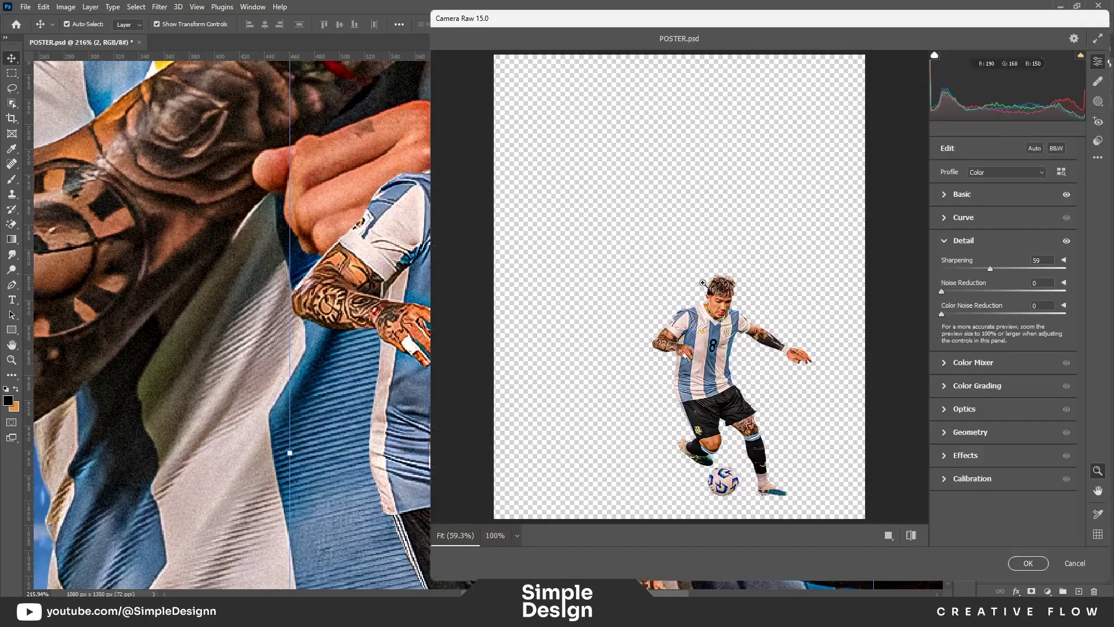
click(963, 194)
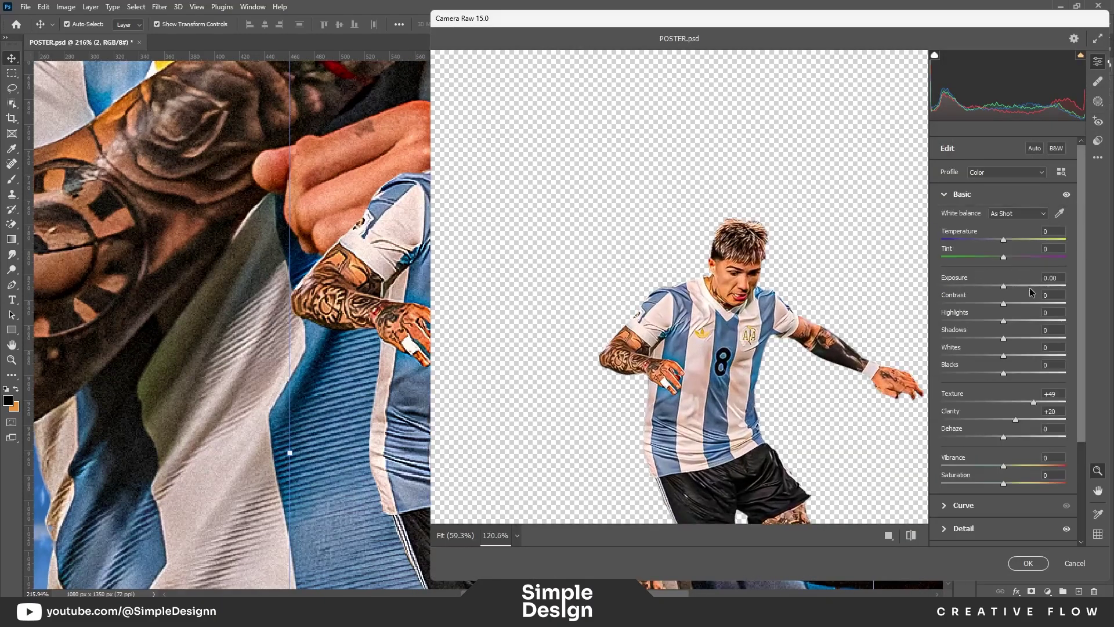
drag(1029, 404, 1007, 423)
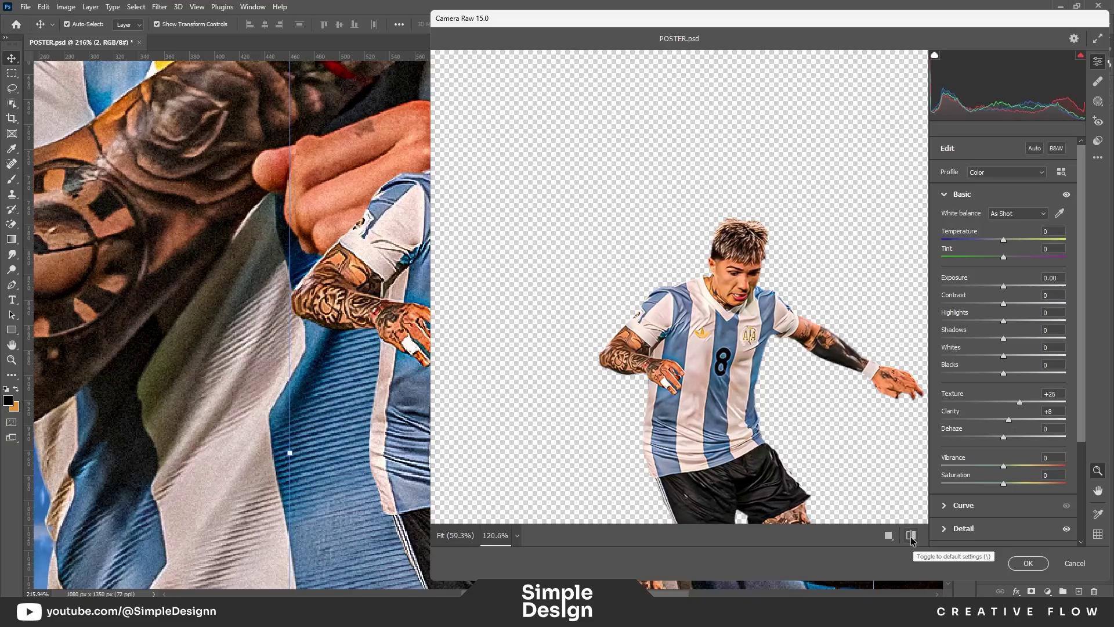
key(Return)
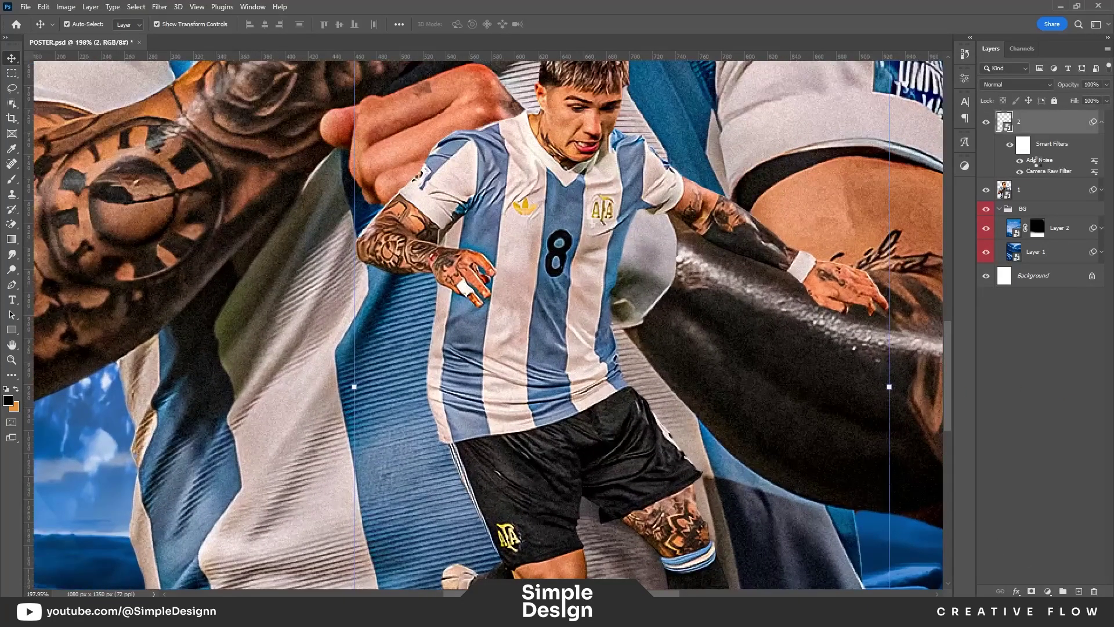
Step: Reduce the cutout's Add Noise amount to 1.5%
double_click(1036, 162)
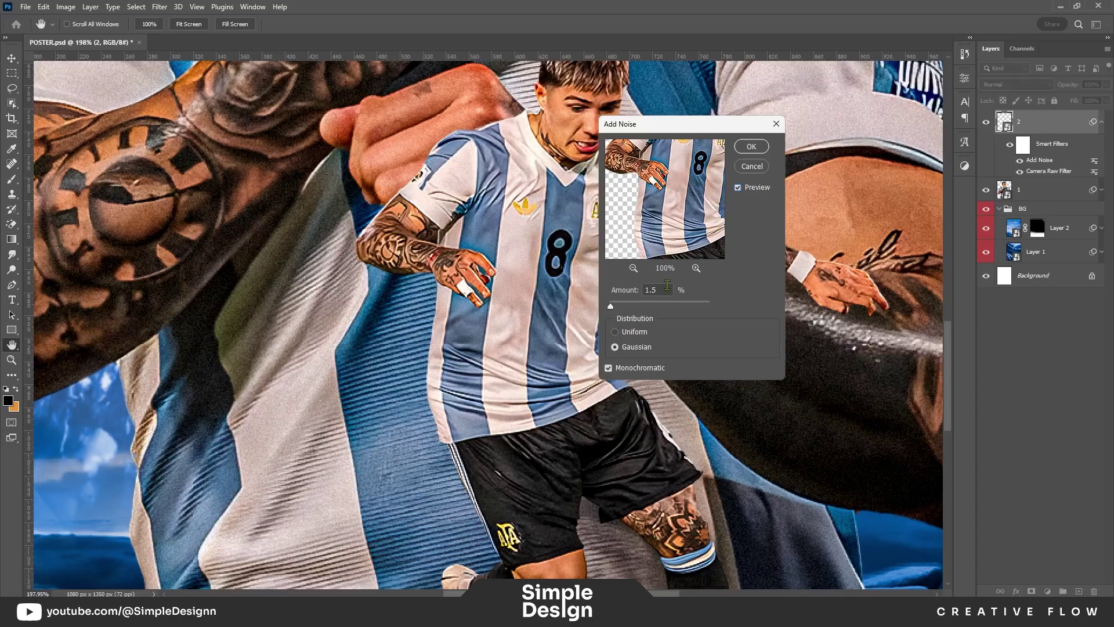
text(1)
key(Return)
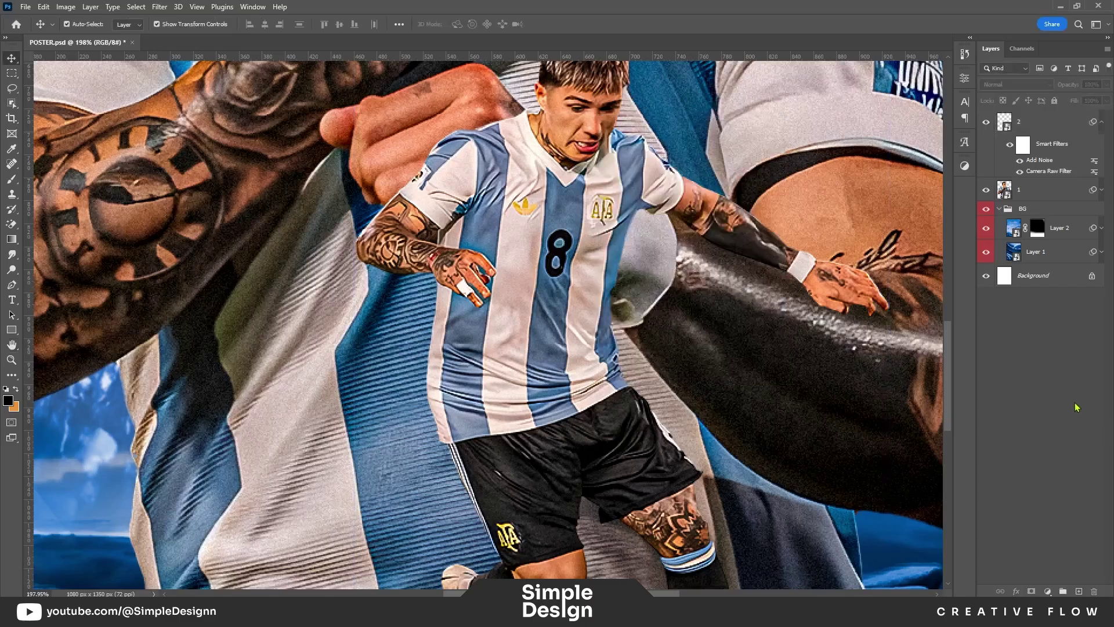
key(ctrl+0)
Step: Add a mask to the large portrait and softly paint out its bottom
click(999, 209)
click(1045, 190)
click(987, 189)
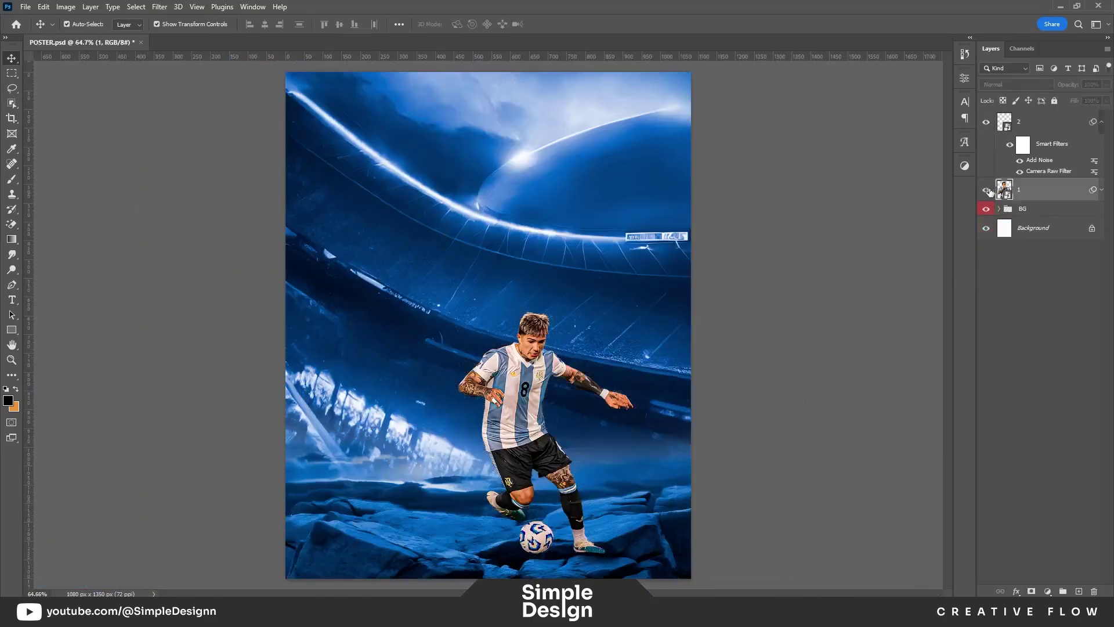
click(1031, 591)
key(b)
scroll(581, 398, down, 2)
mouse_move(659, 435)
mouse_down()
mouse_move(662, 546)
mouse_move(325, 505)
mouse_move(668, 511)
mouse_up()
scroll(668, 508, up, 1)
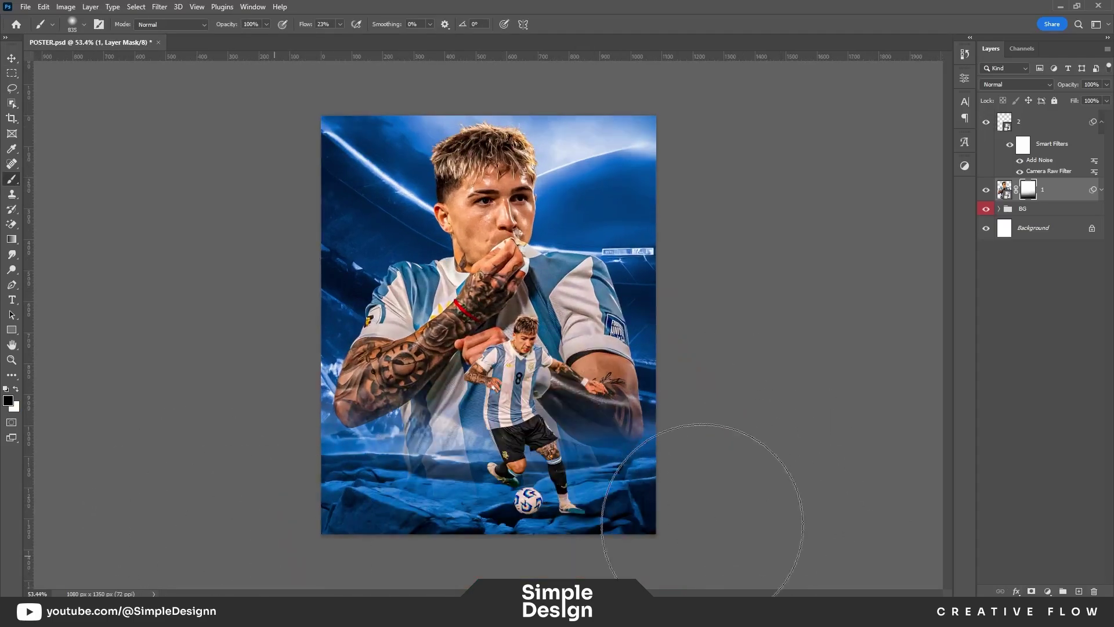
Step: Move the upper background image in BG down 32 px
click(1060, 336)
key(v)
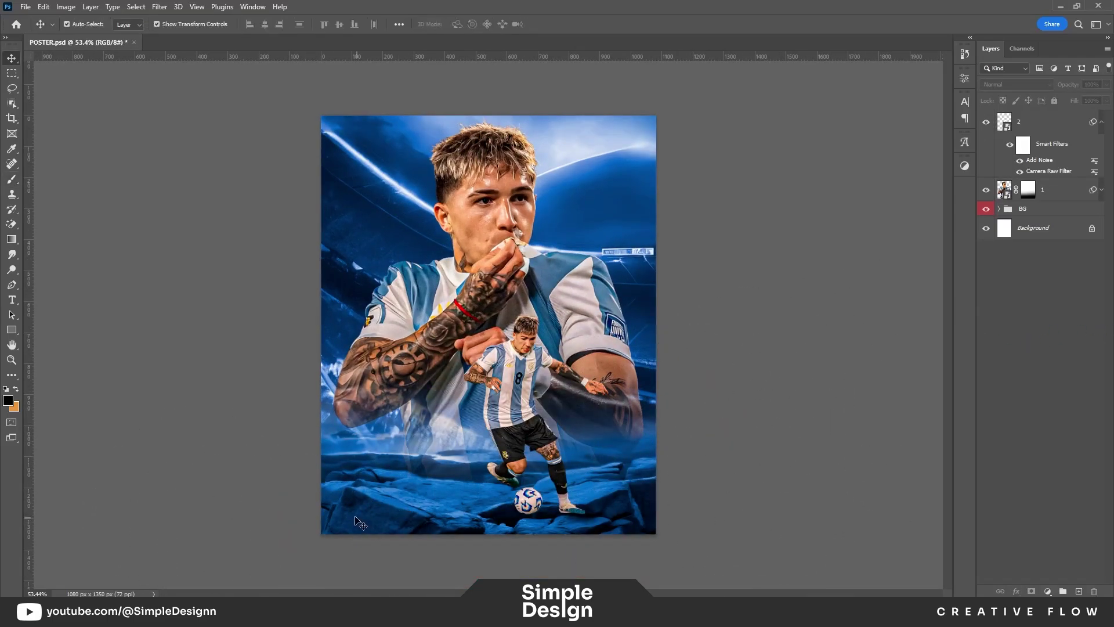
drag(361, 520, 361, 530)
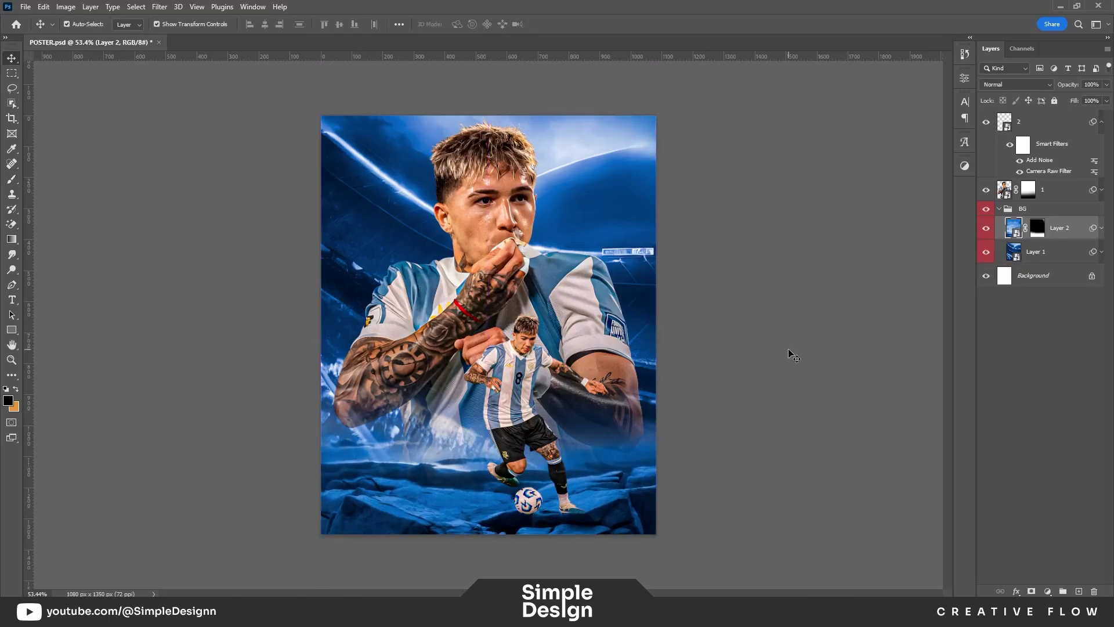
click(1039, 123)
click(1057, 407)
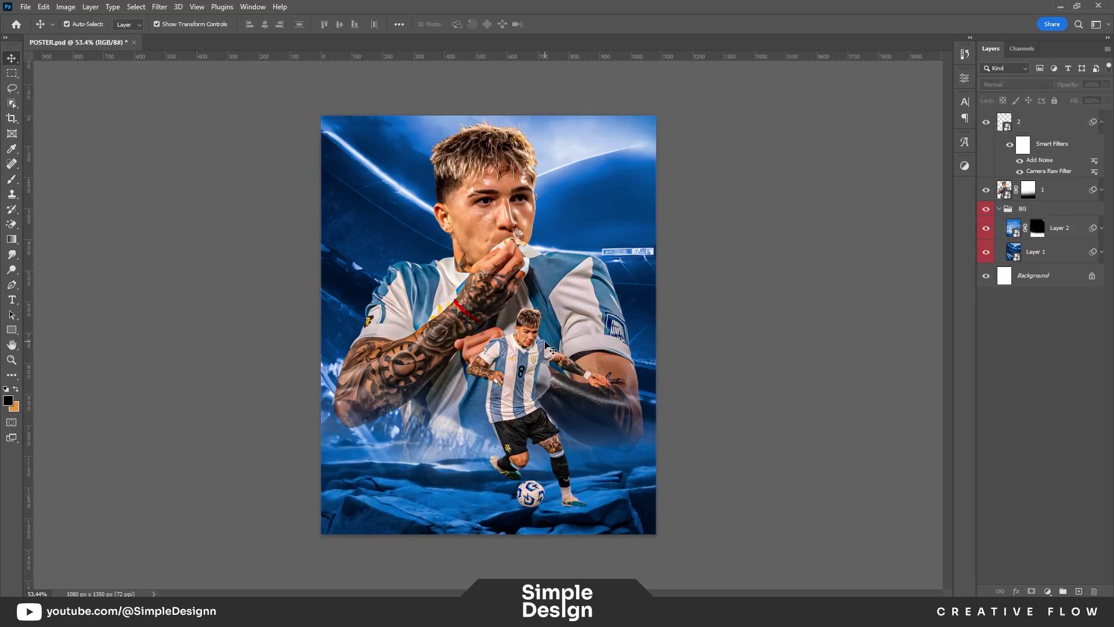
scroll(494, 335, up, 1)
Step: Refine the portrait's mask with a smaller brush, restoring masked areas
click(537, 284)
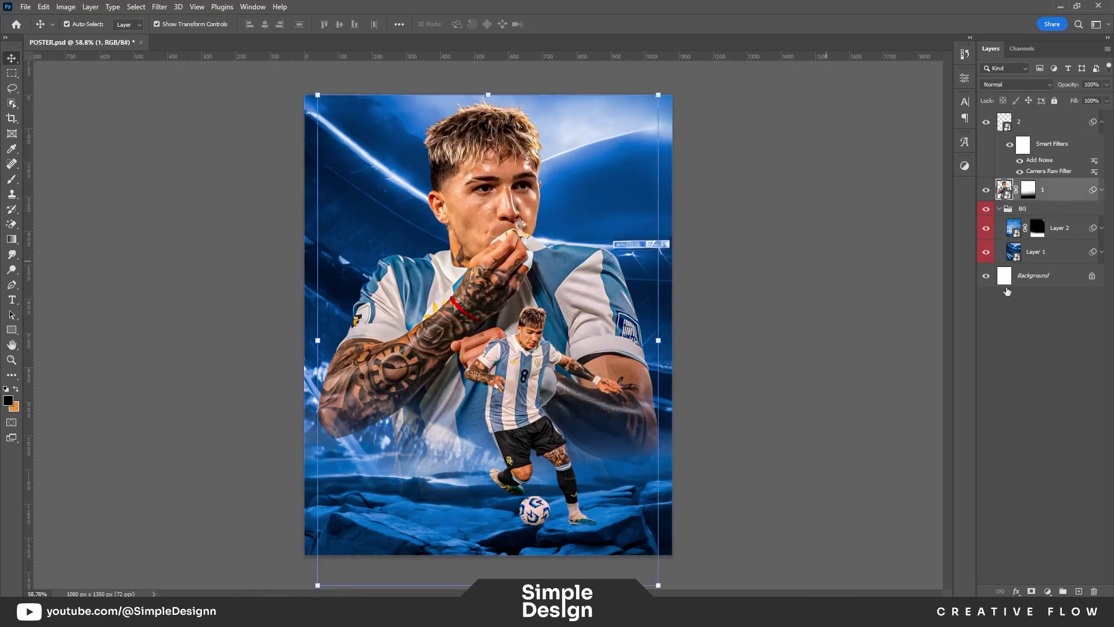
key(b)
key(x)
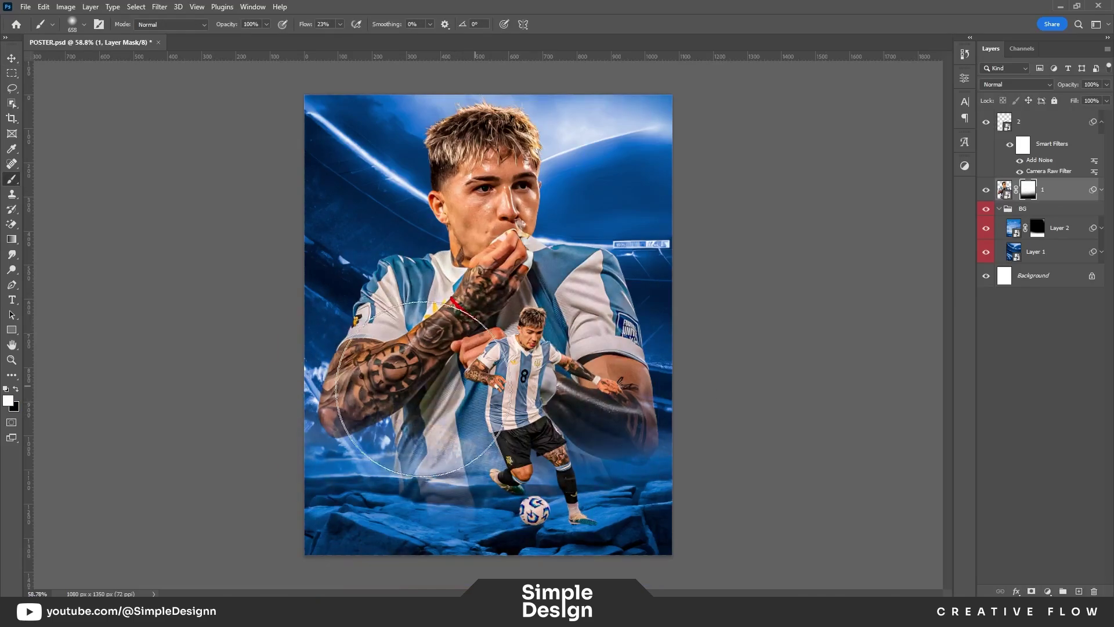
key(x)
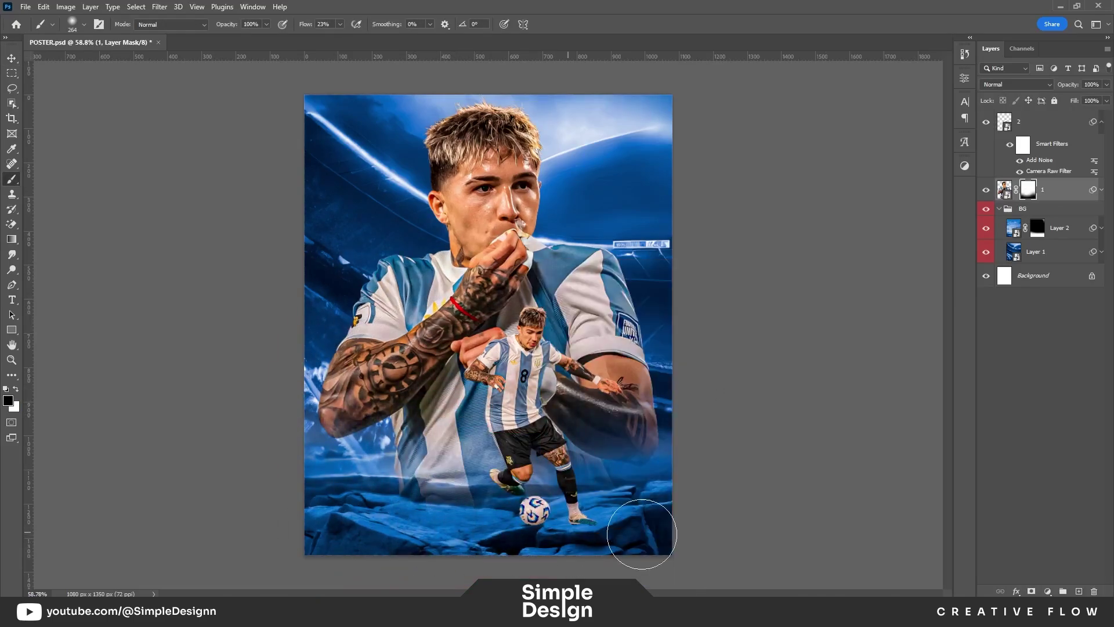
click(1101, 190)
click(1000, 253)
Step: Save the poster
click(1101, 190)
click(1034, 327)
key(v)
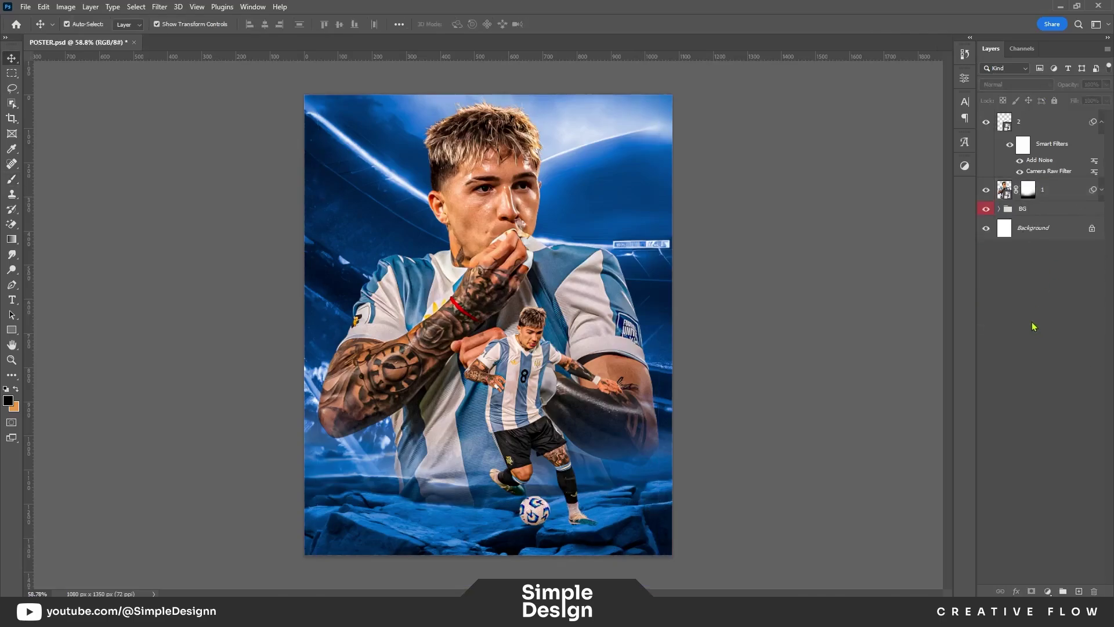
key(ctrl+s)
Step: Apply a Gaussian Blur to the stadium background Layer 1
click(615, 192)
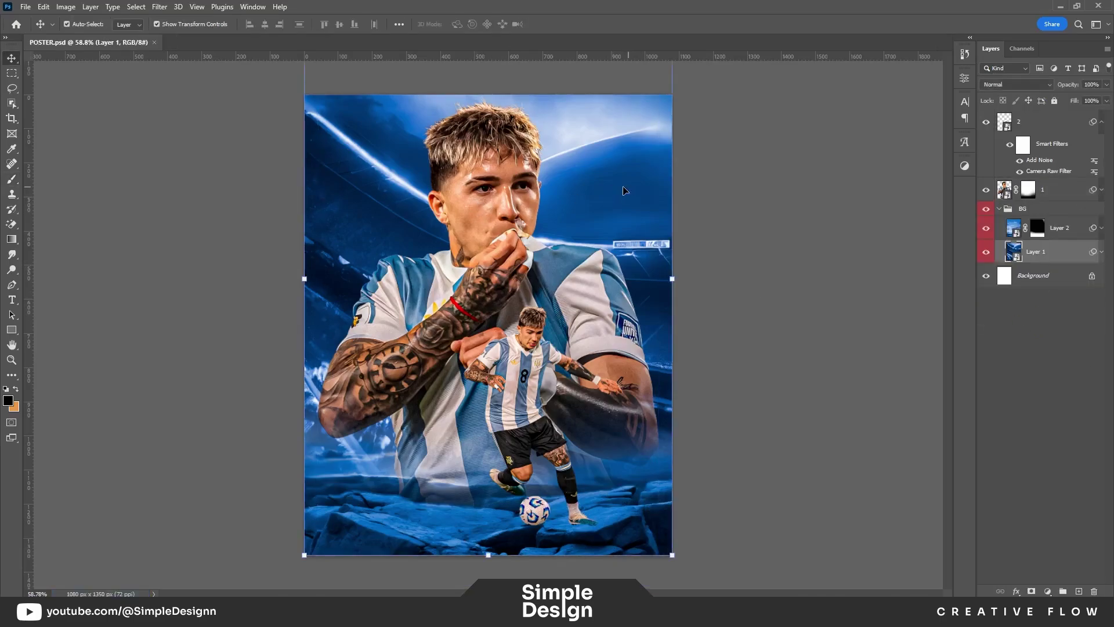
click(159, 6)
click(336, 203)
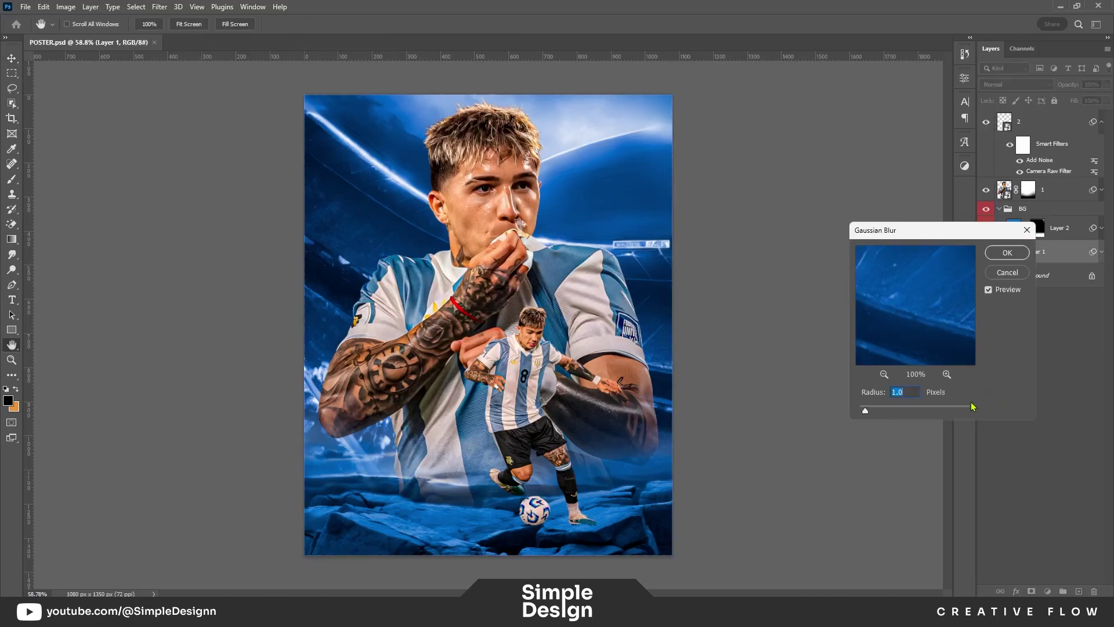
click(1013, 255)
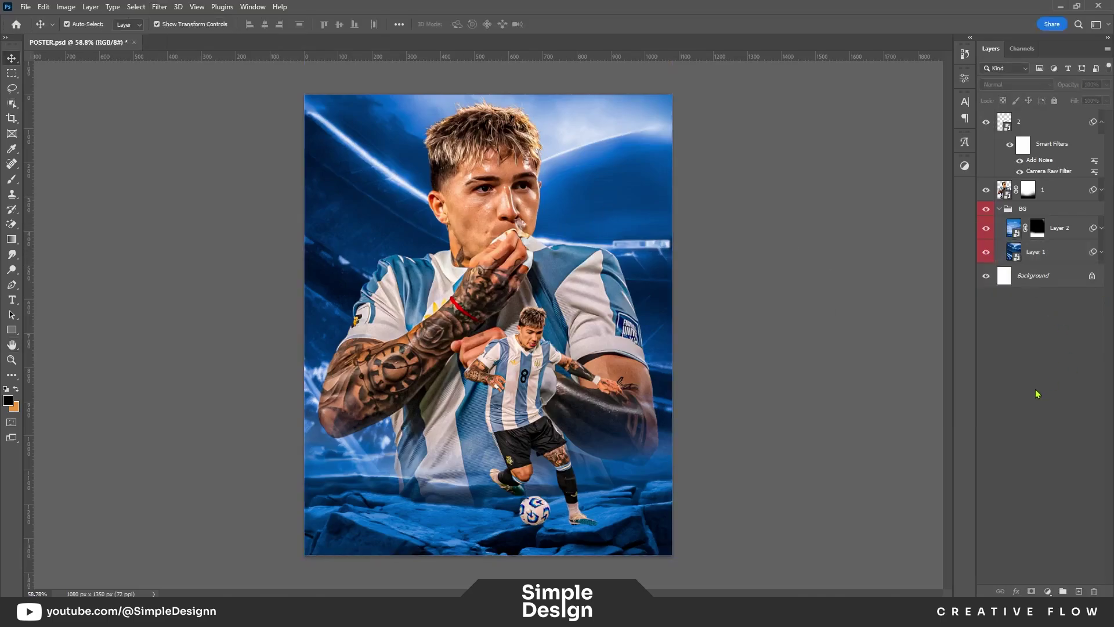
Step: Convert Layer 2 to a smart object and give it a Gaussian Blur smart filter
click(1063, 229)
right_click(1067, 235)
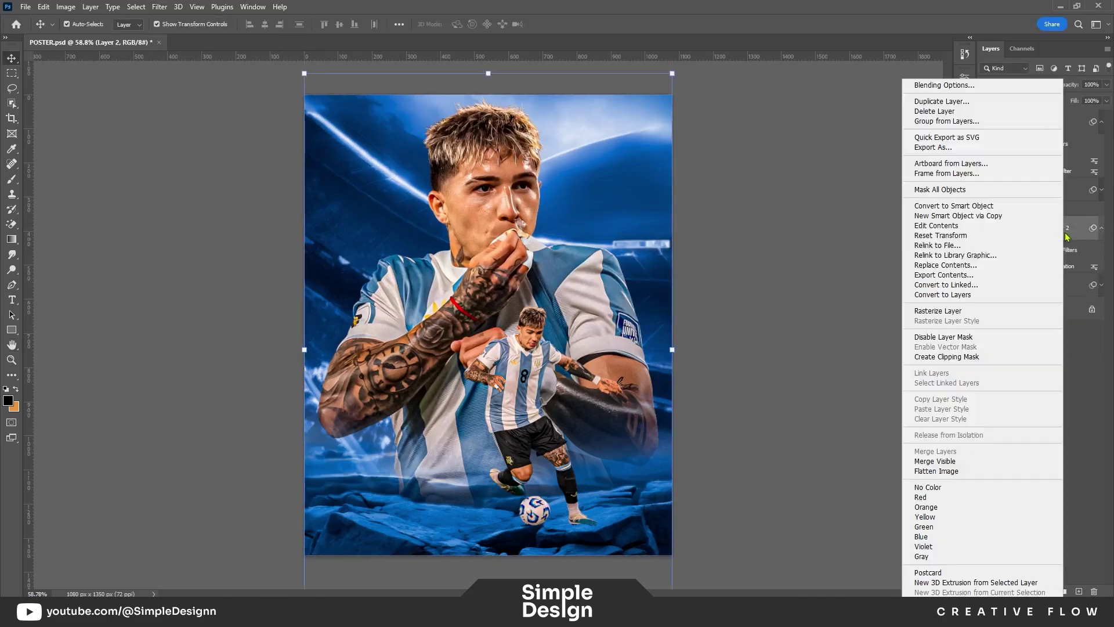
click(979, 205)
click(160, 6)
mouse_move(221, 155)
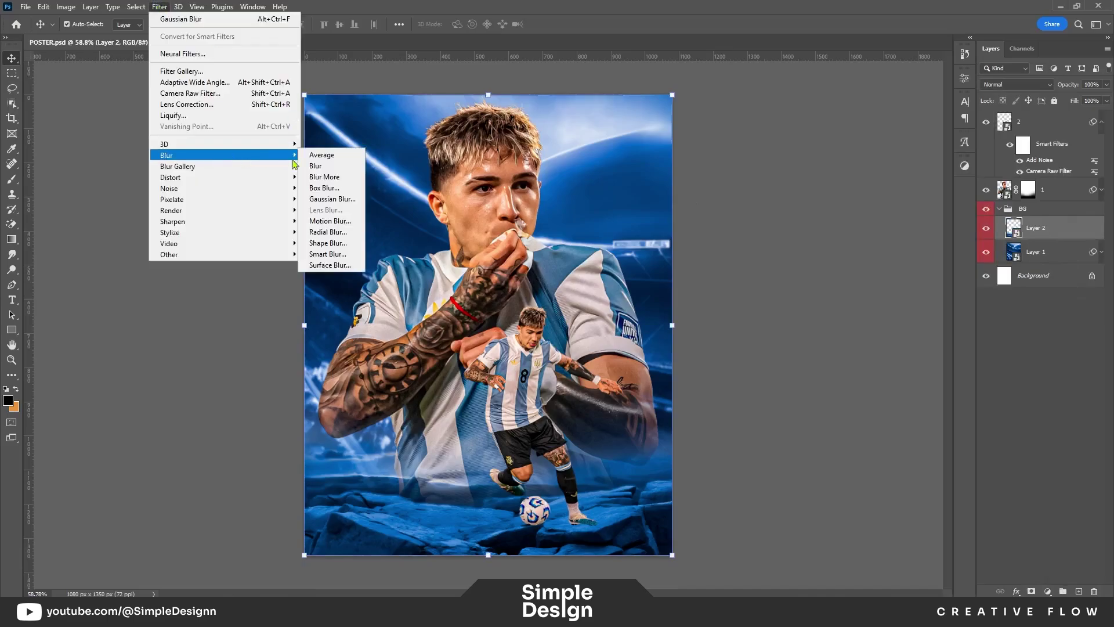
click(337, 203)
click(1007, 252)
key(b)
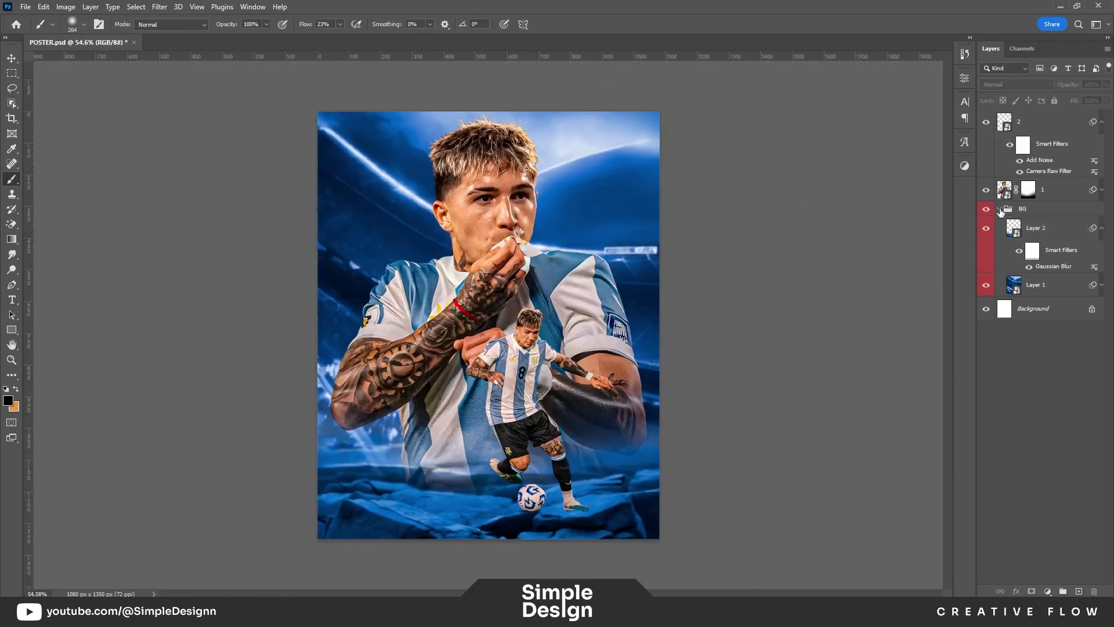
Step: Add a Multiply layer above Layer 2 and darken the poster's lower-left edges
key(v)
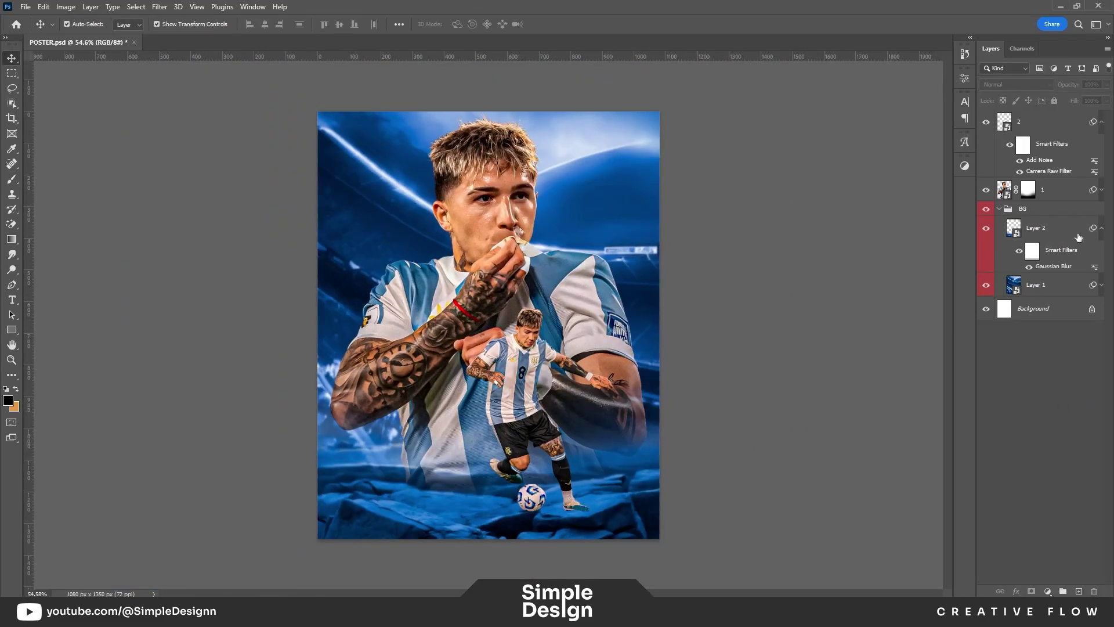
click(1078, 237)
click(1079, 591)
click(1016, 84)
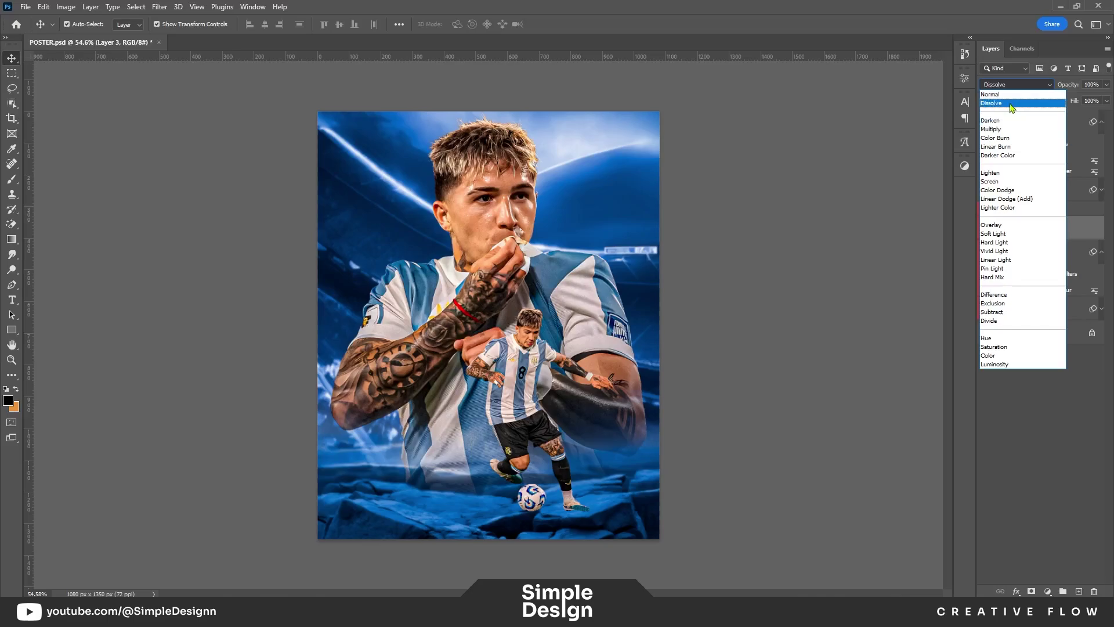
click(991, 129)
key(b)
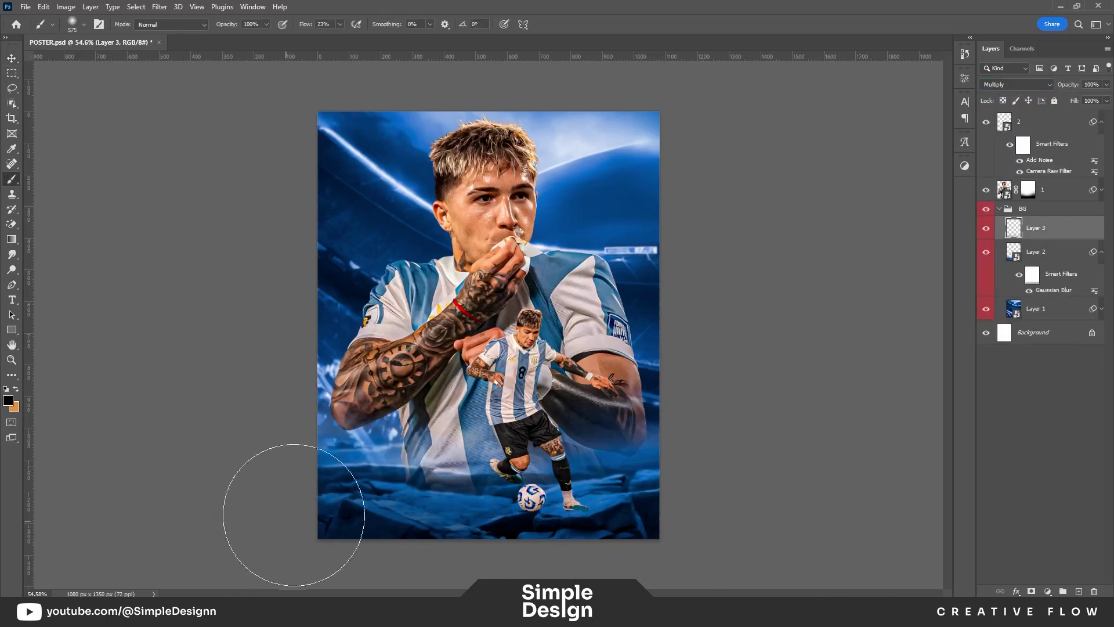
key(ctrl+minus)
drag(308, 28, 303, 28)
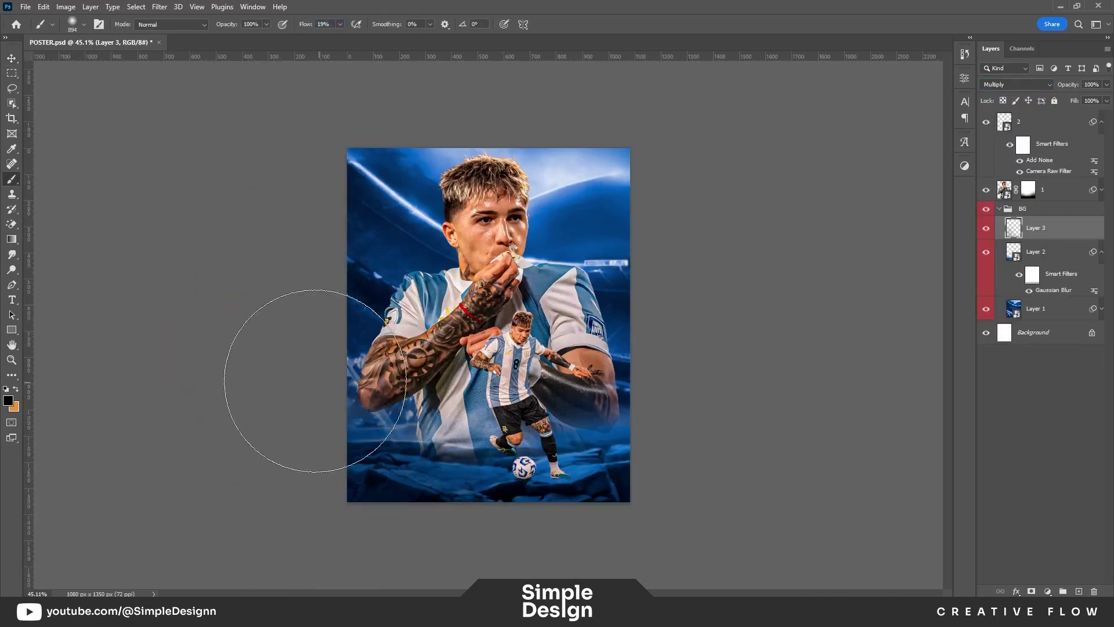
drag(299, 371, 404, 534)
key(bracketleft)
key(bracketleft)
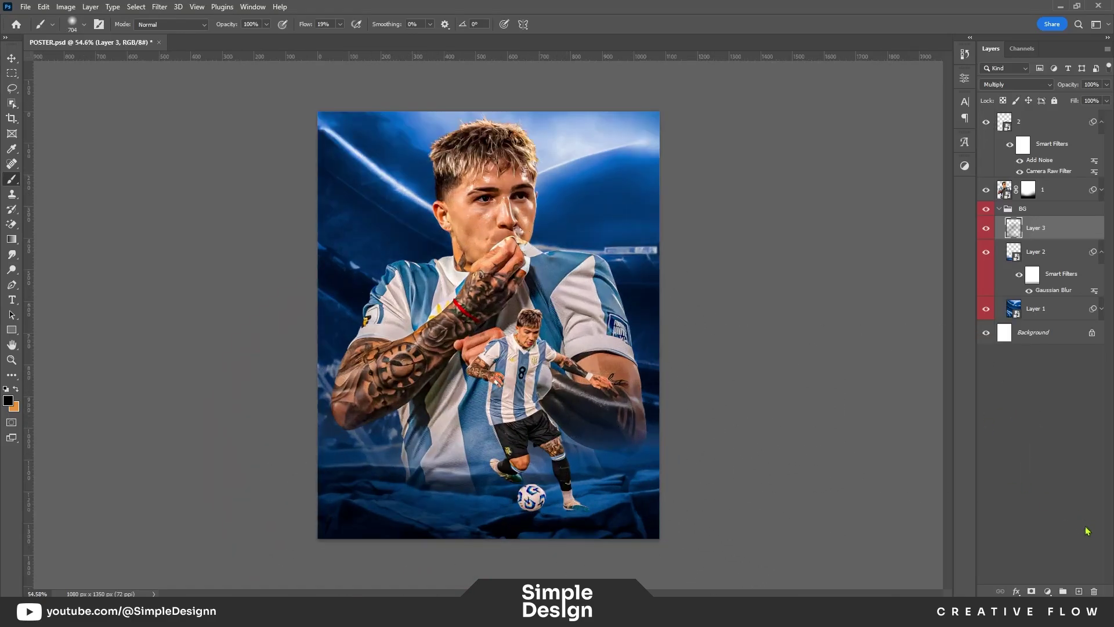
Step: Paint a soft white glow on an Overlay layer in the upper-right sky at 76% opacity
click(1079, 591)
click(1015, 84)
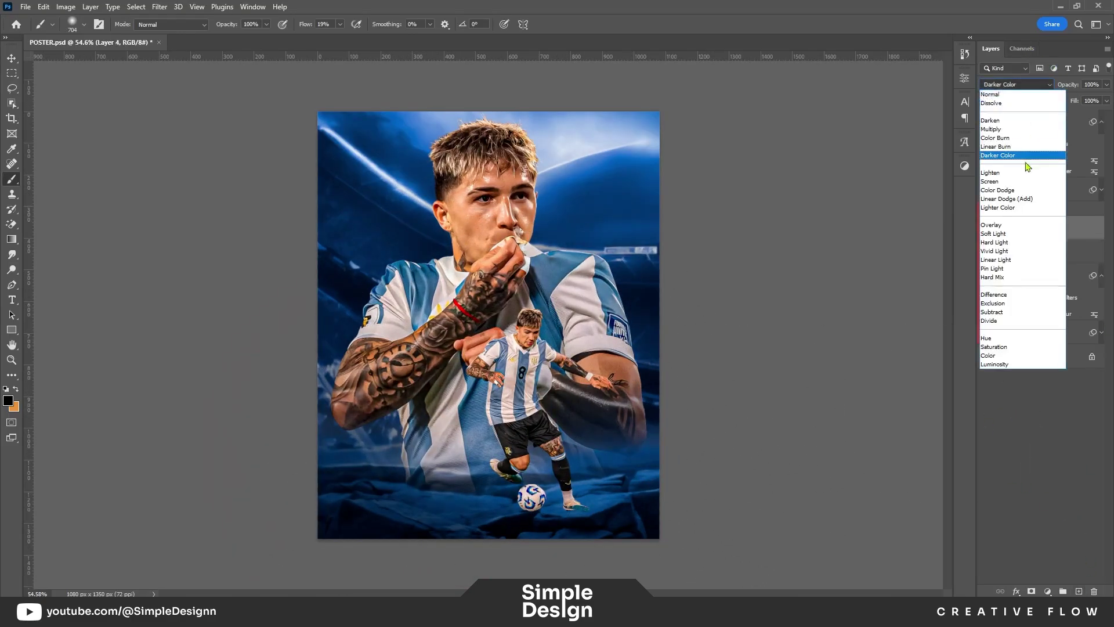
click(1004, 209)
key(d)
key(x)
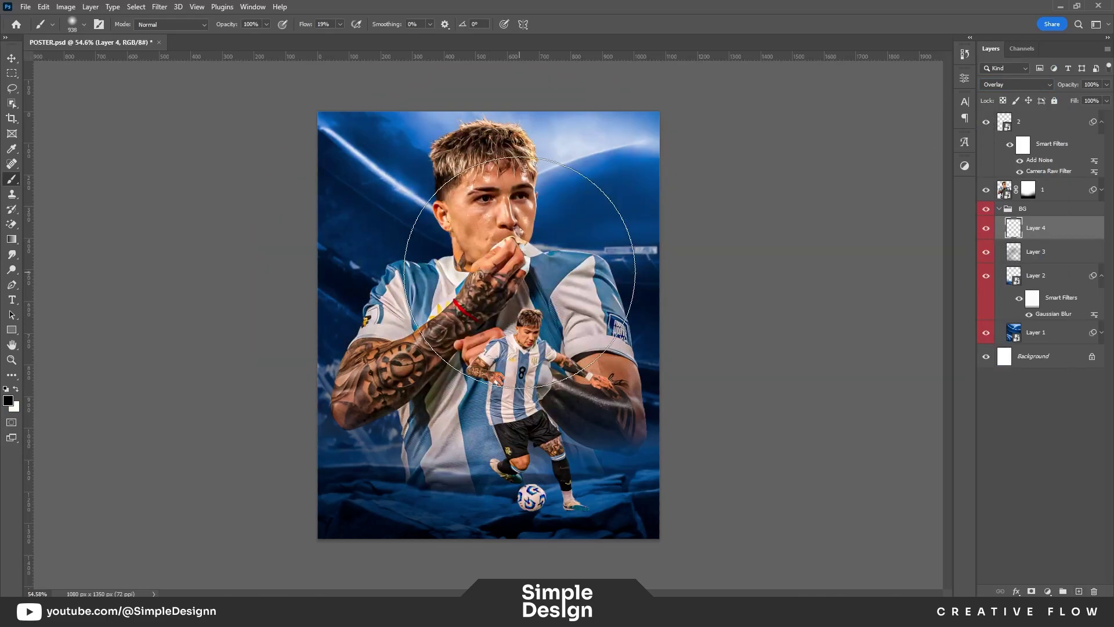
key(bracketright)
key(bracketright)
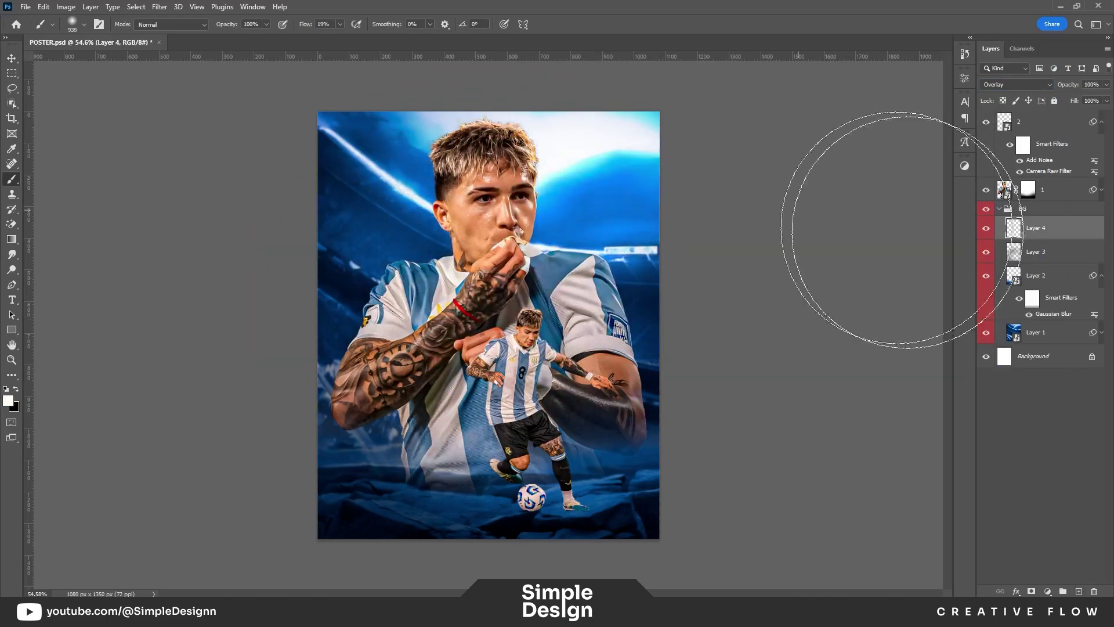
drag(642, 224, 637, 177)
scroll(549, 232, up, 5)
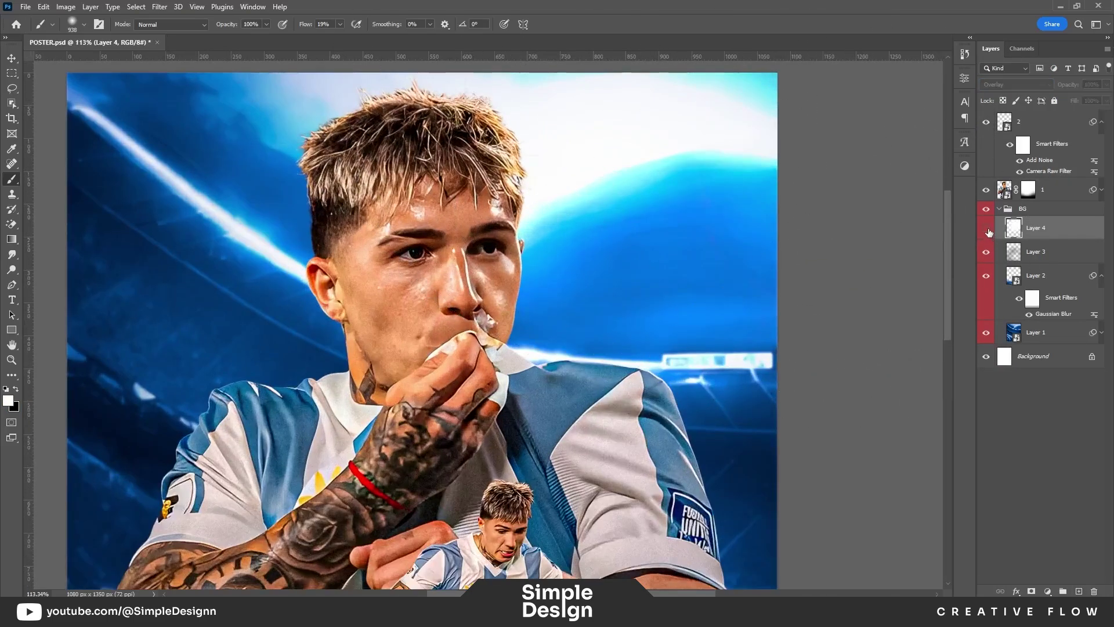
scroll(526, 290, down, 3)
scroll(526, 290, down, 2)
mouse_move(1066, 86)
mouse_down()
mouse_move(1074, 96)
mouse_move(1064, 90)
mouse_up()
key(v)
scroll(497, 437, up, 3)
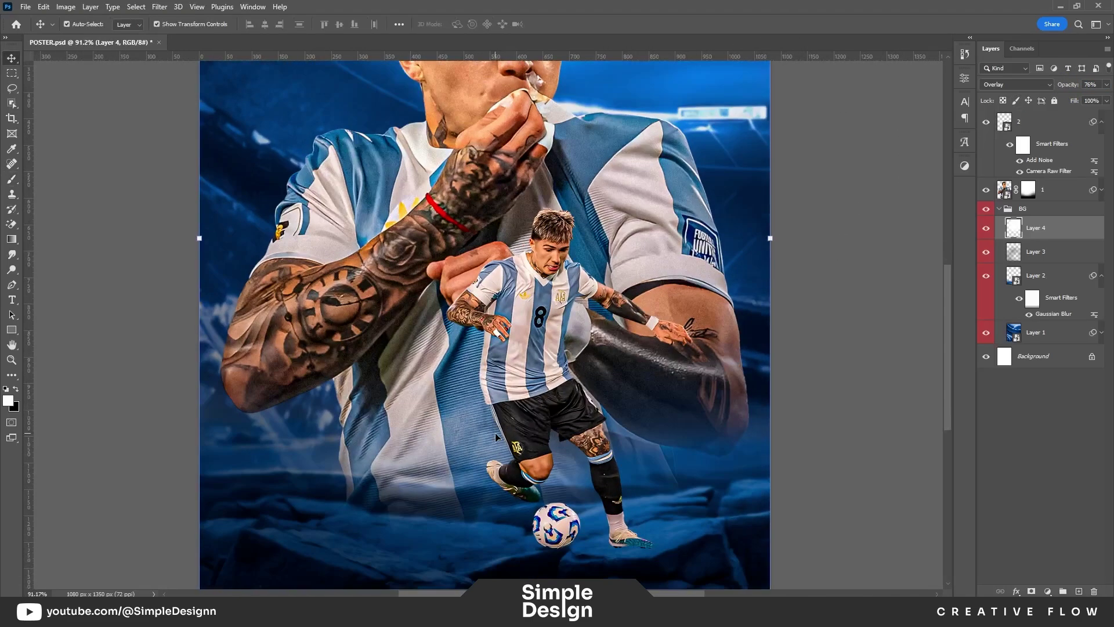
scroll(672, 487, up, 2)
Step: Target Layer 2's blur filter mask with a small black brush
click(1031, 307)
key(b)
key(x)
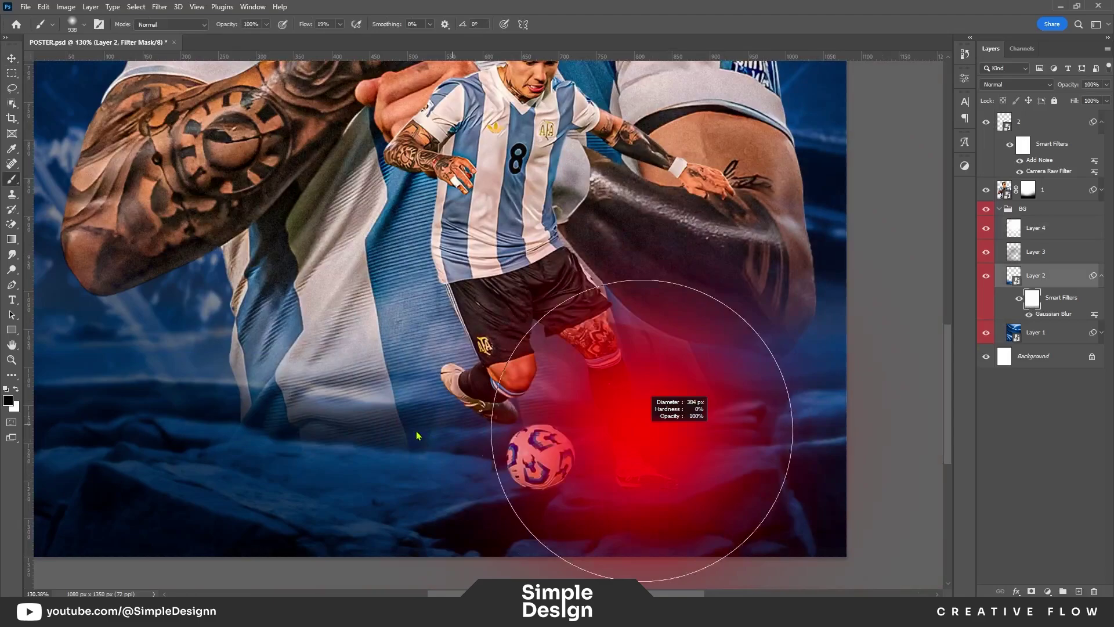
scroll(750, 436, down, 3)
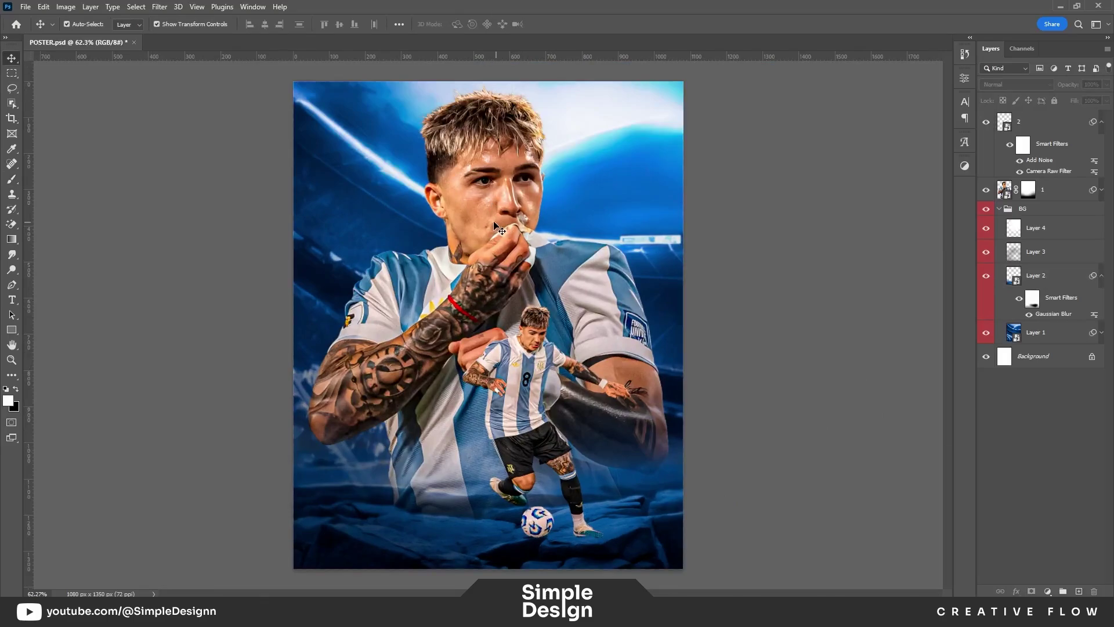
Step: Put the large portrait layer into its own group named 1
click(1045, 189)
click(999, 208)
key(ctrl+g)
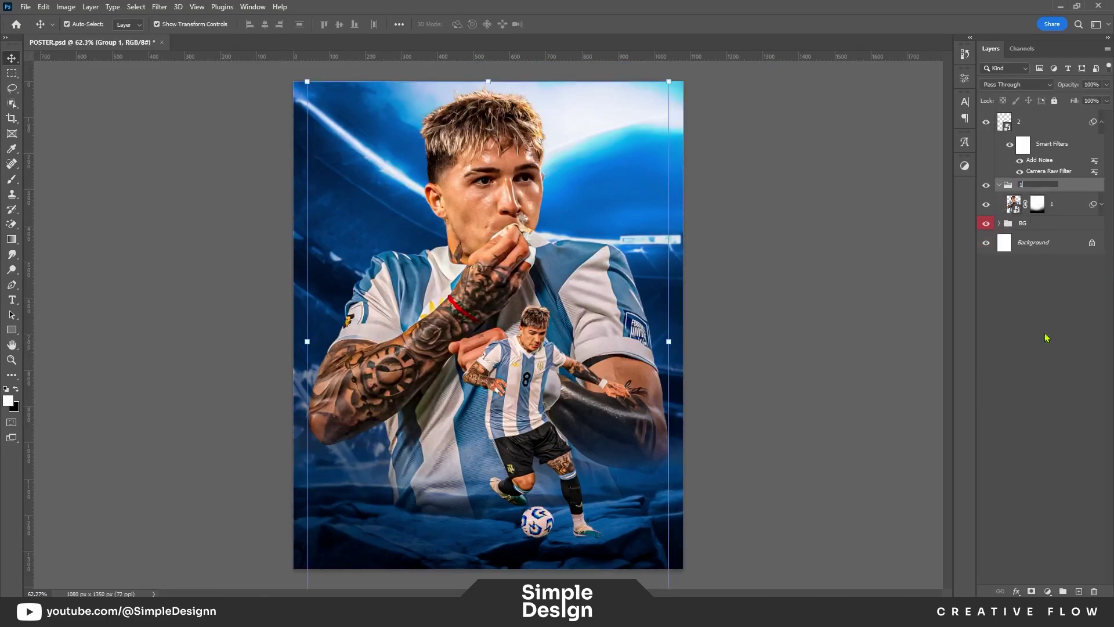
click(1065, 206)
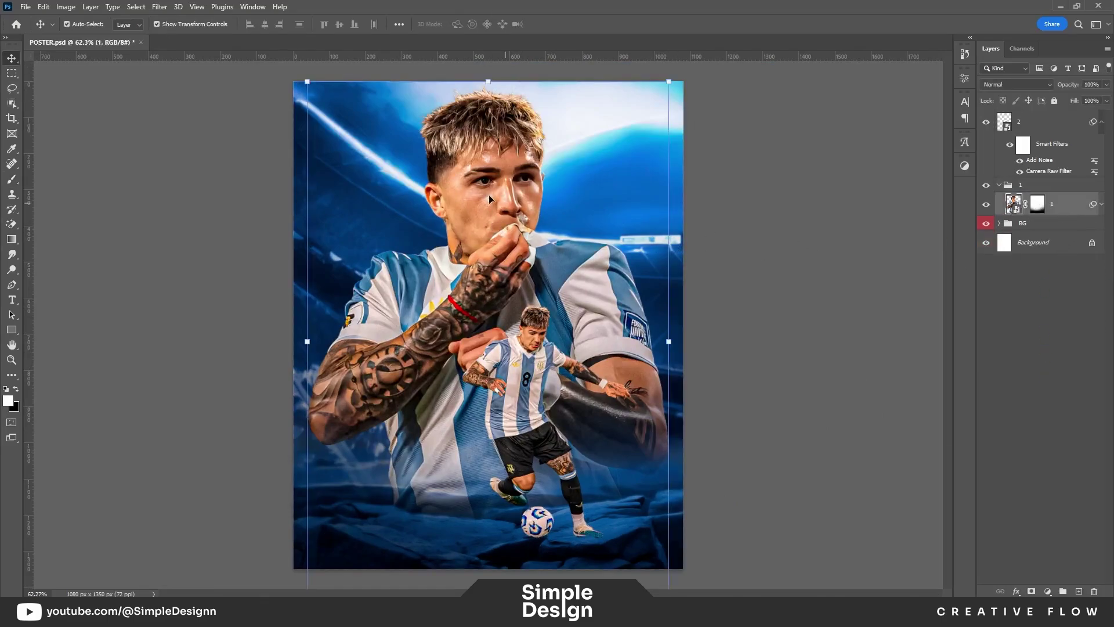
Step: Add a blue Solid Color fill (#1b54b5) over the portrait, blended in Soft Light
click(1048, 592)
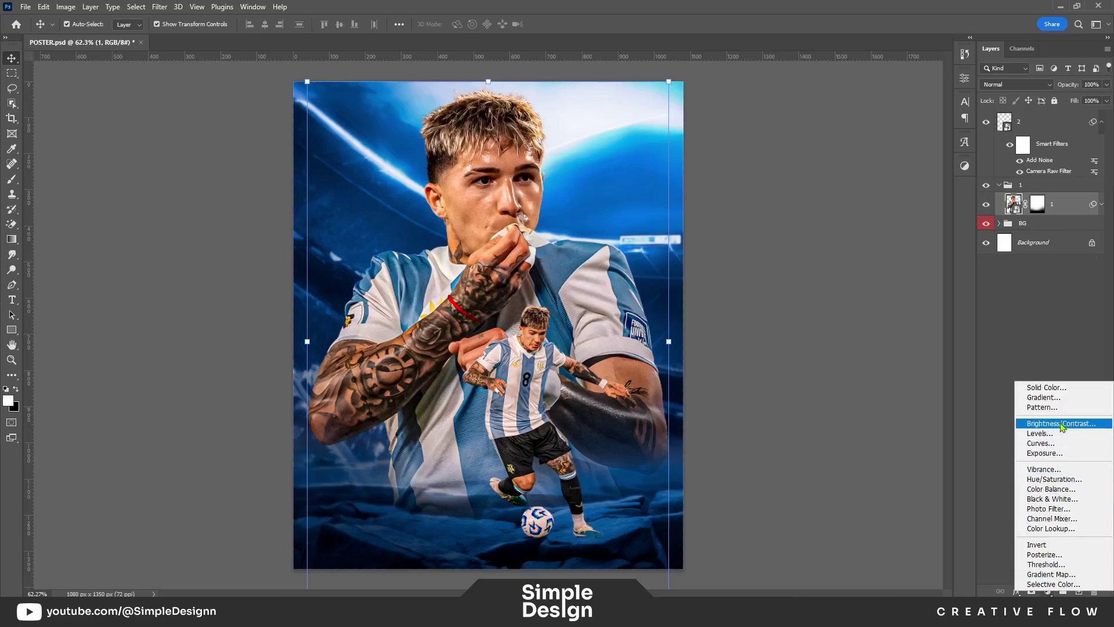
click(1039, 388)
text(0630cb)
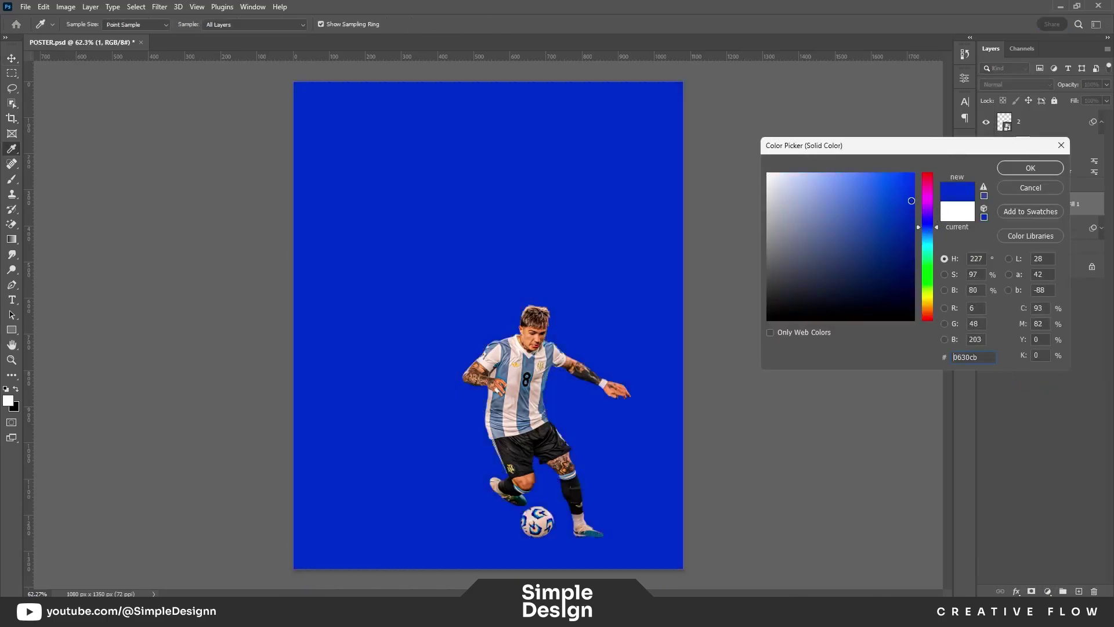
click(883, 228)
click(891, 213)
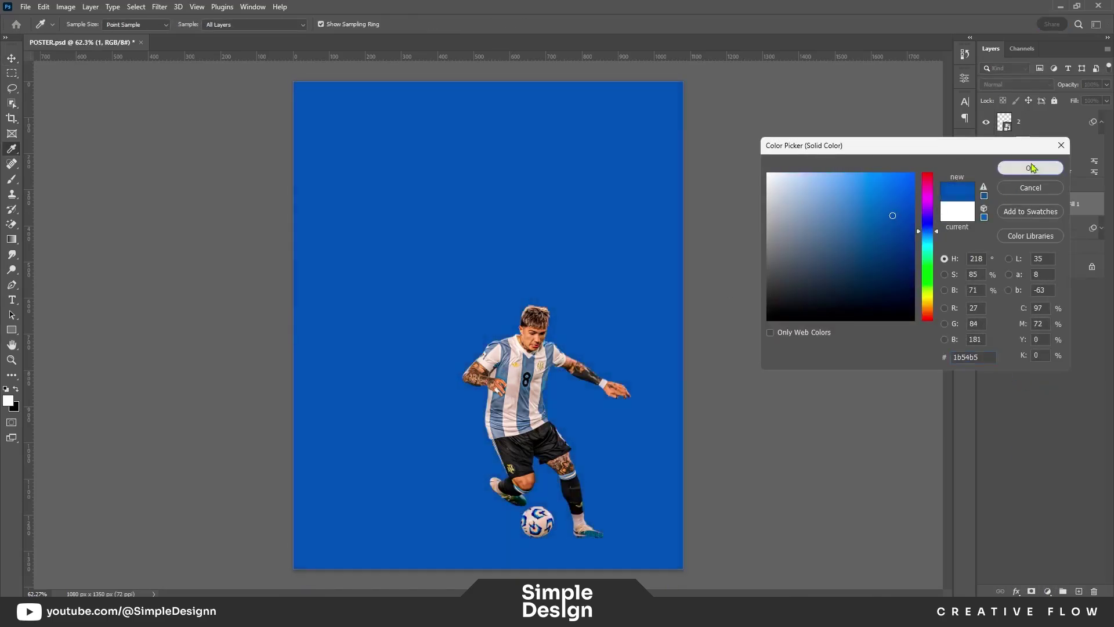
click(1031, 167)
click(1015, 84)
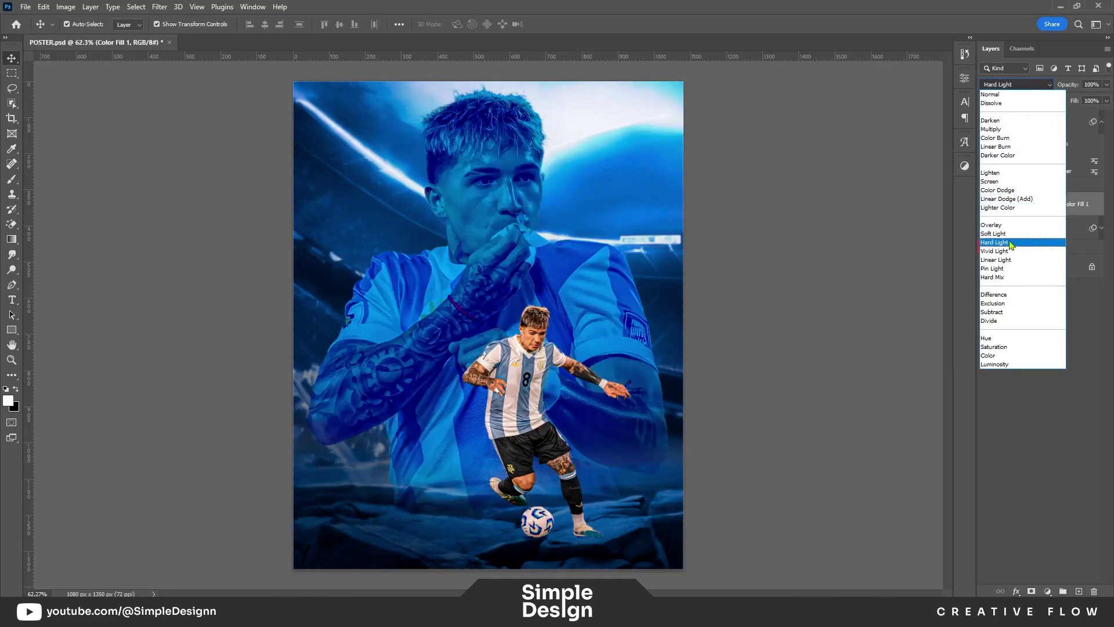
click(994, 234)
click(987, 205)
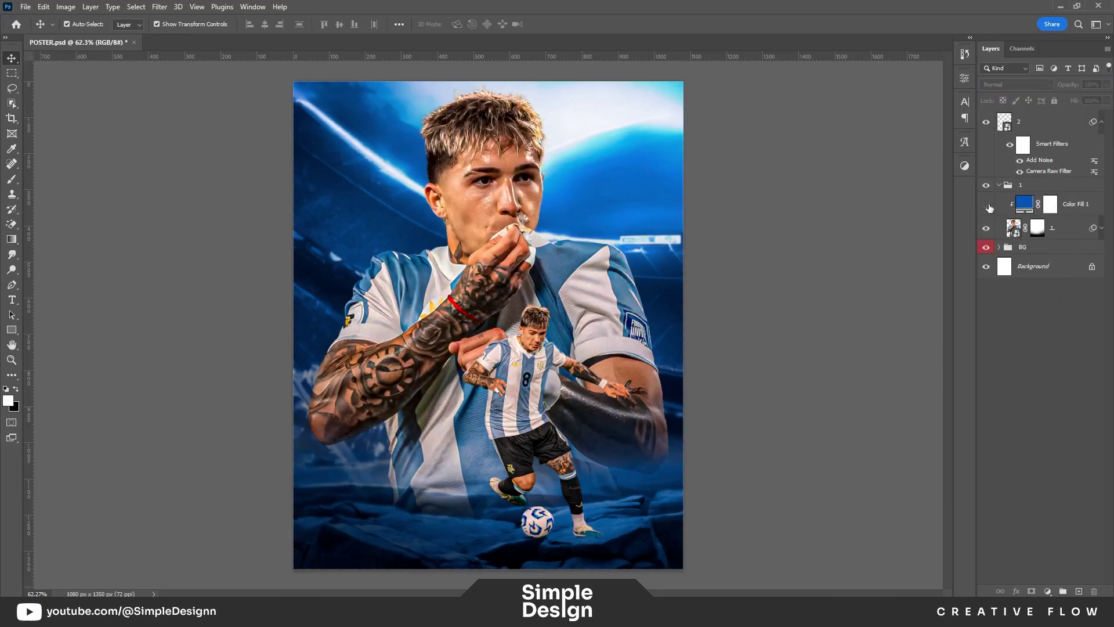
Step: Add Brightness/Contrast and Exposure adjustments to the portrait, dropping Exposure to -2.25
scroll(419, 298, up, 1)
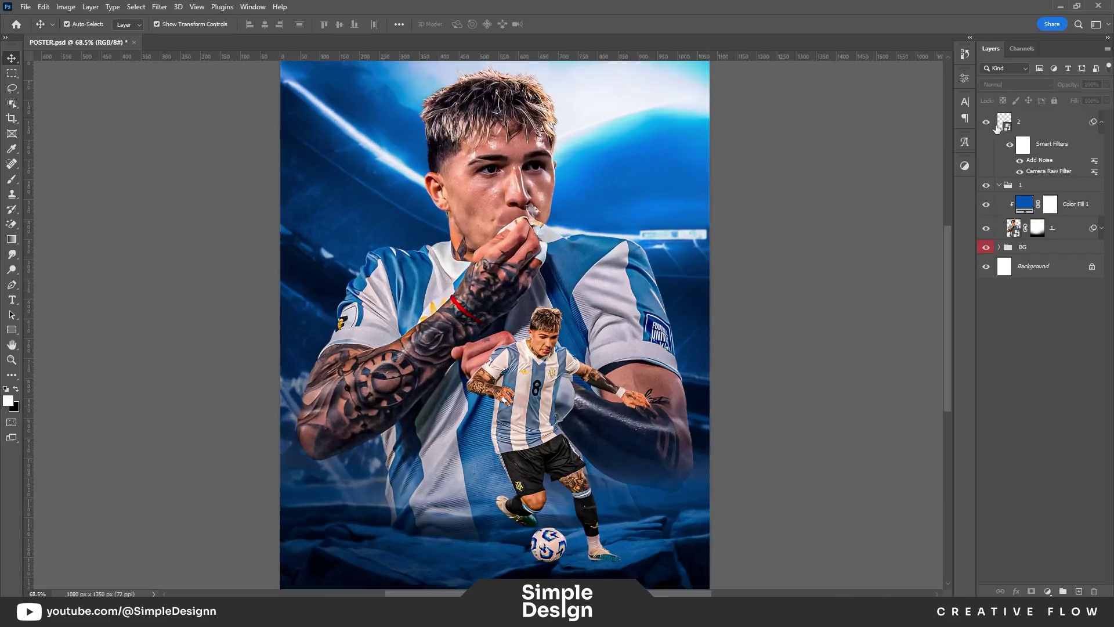
click(1074, 232)
click(1047, 591)
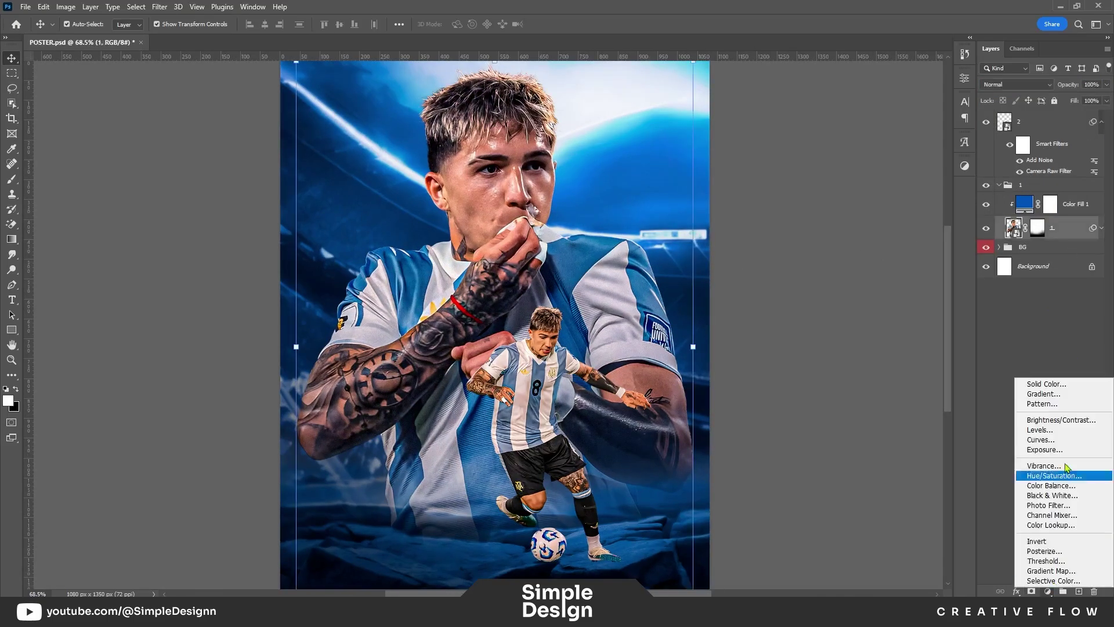
click(1039, 422)
drag(883, 169, 888, 143)
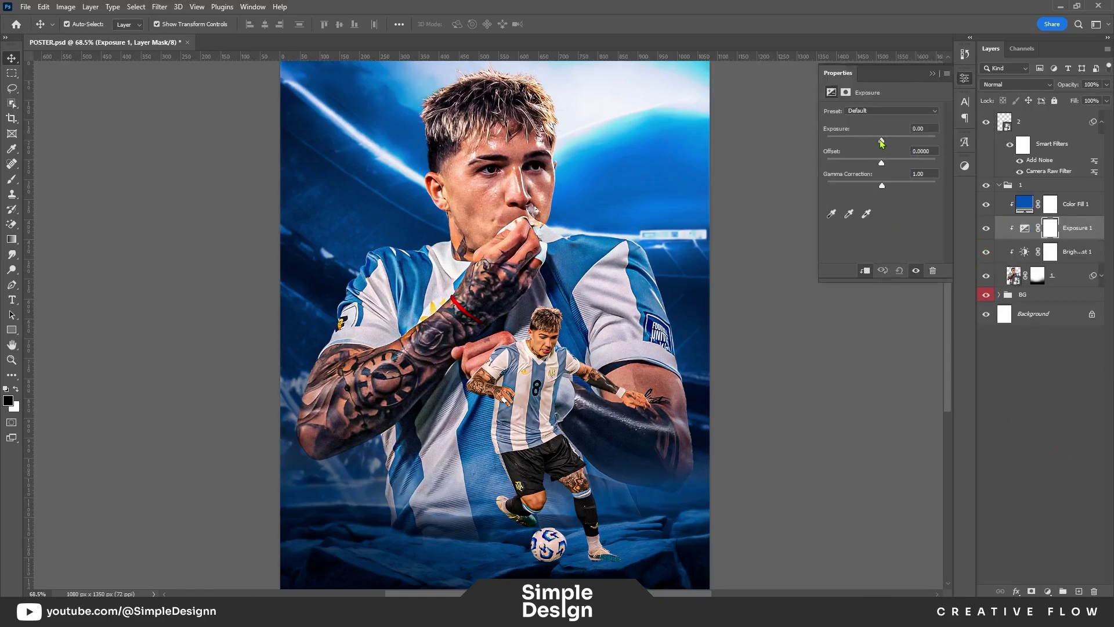
drag(882, 141, 864, 141)
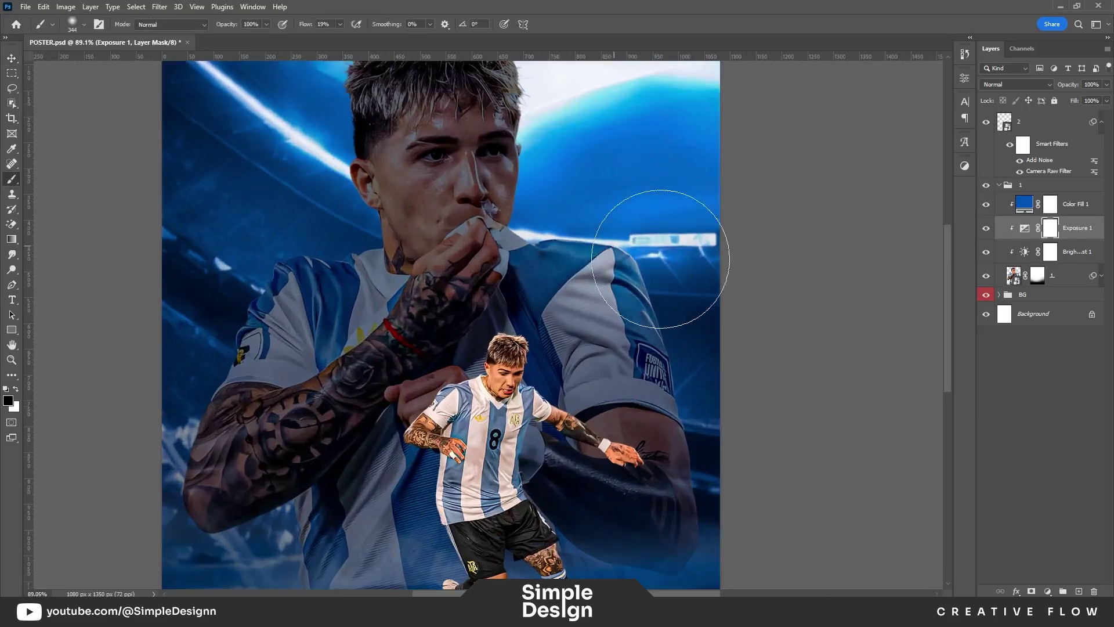
Step: Paint the Exposure 1 mask to restore brightness on the portrait's face and shirt
drag(668, 249, 709, 410)
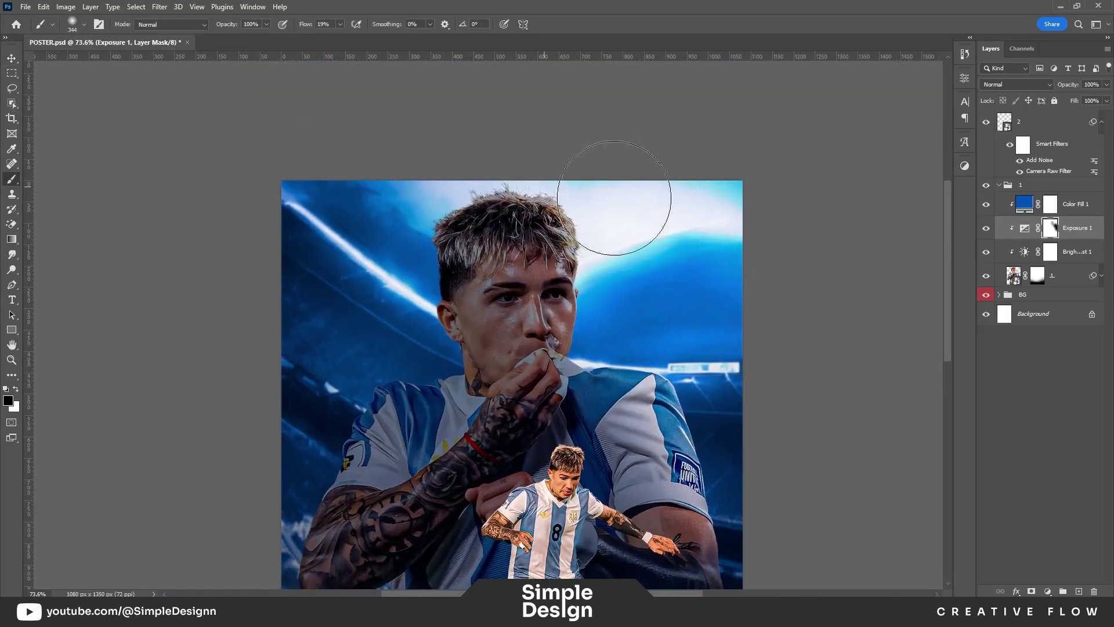
mouse_move(614, 198)
mouse_down()
mouse_move(349, 236)
mouse_move(340, 336)
mouse_move(453, 349)
mouse_move(543, 269)
mouse_move(555, 406)
mouse_up()
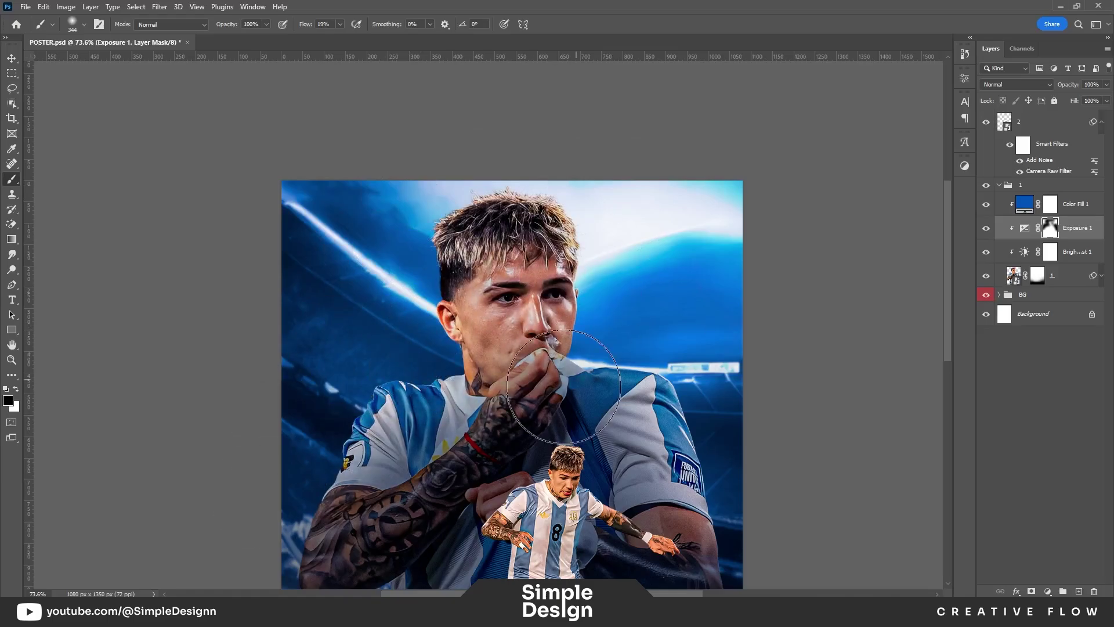
scroll(548, 289, up, 3)
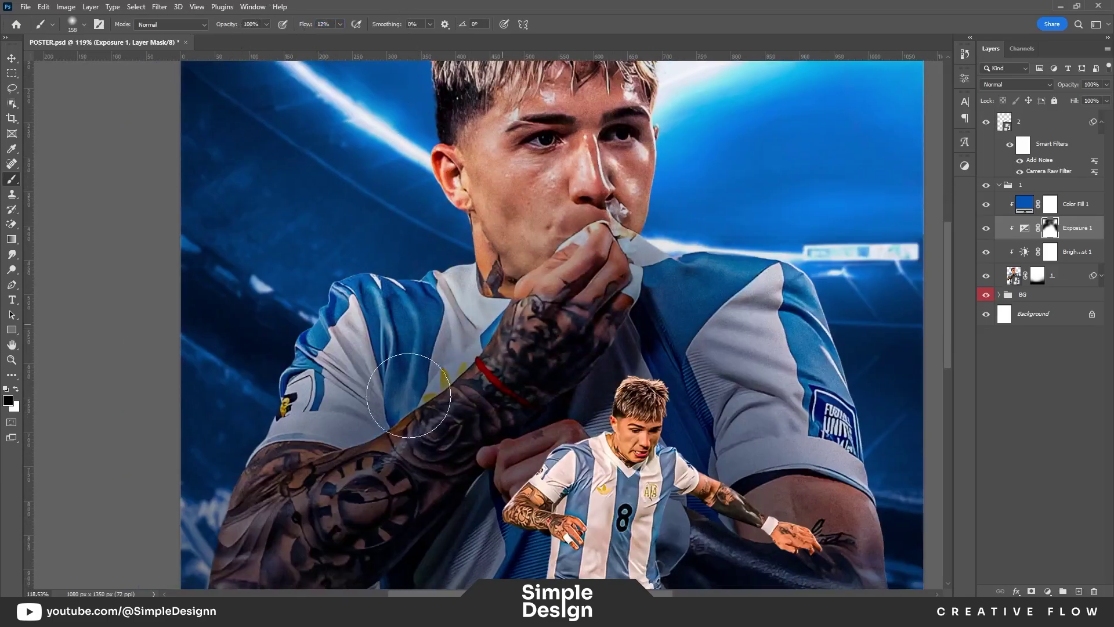
key(bracketleft)
key(bracketleft)
key(bracketleft)
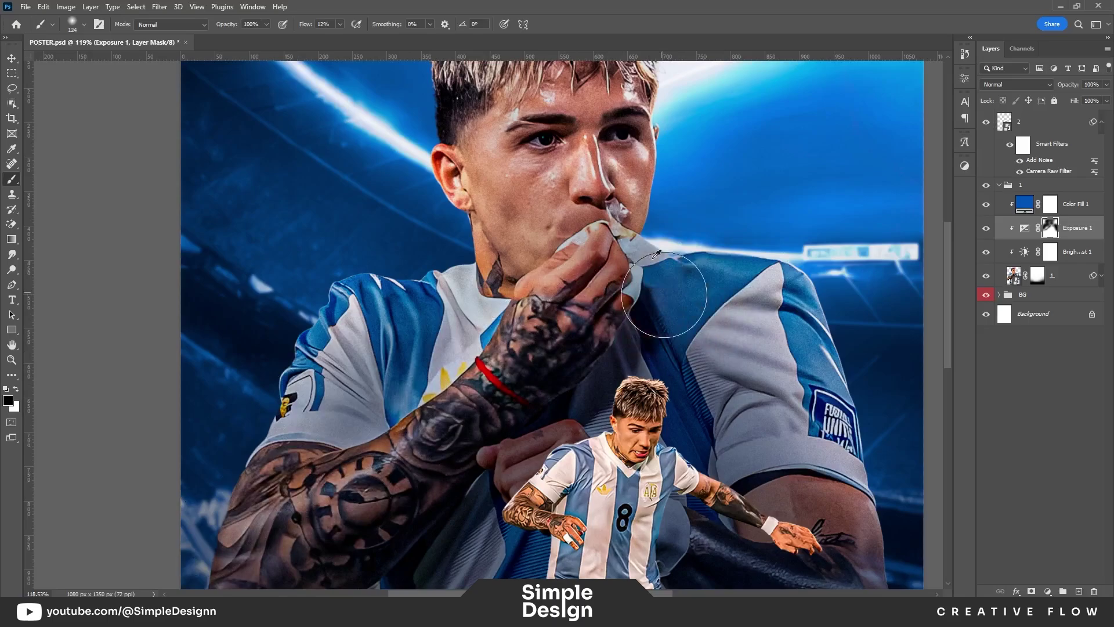
key(bracketleft)
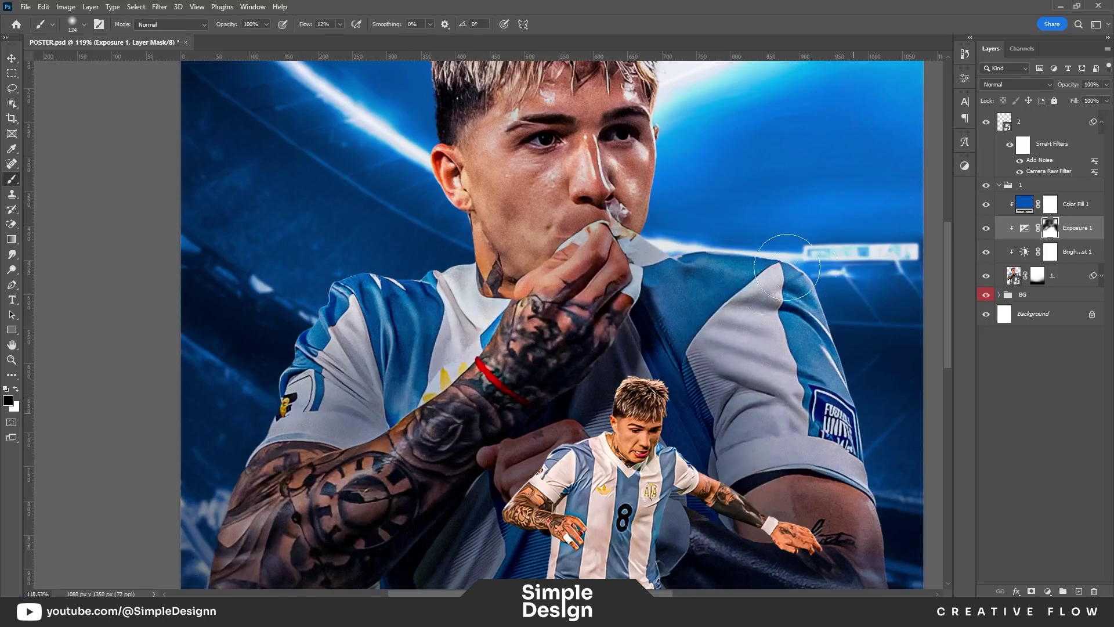
scroll(638, 290, down, 2)
mouse_move(833, 546)
mouse_down()
mouse_move(770, 415)
mouse_move(772, 376)
mouse_up()
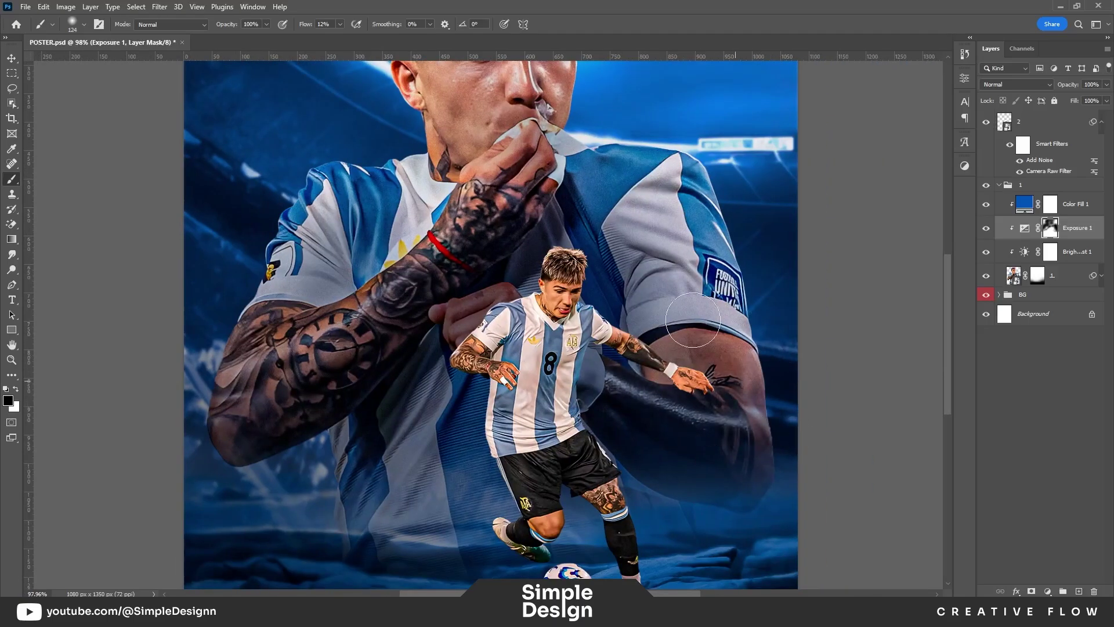
scroll(718, 174, down, 1)
key(bracketleft)
key(bracketleft)
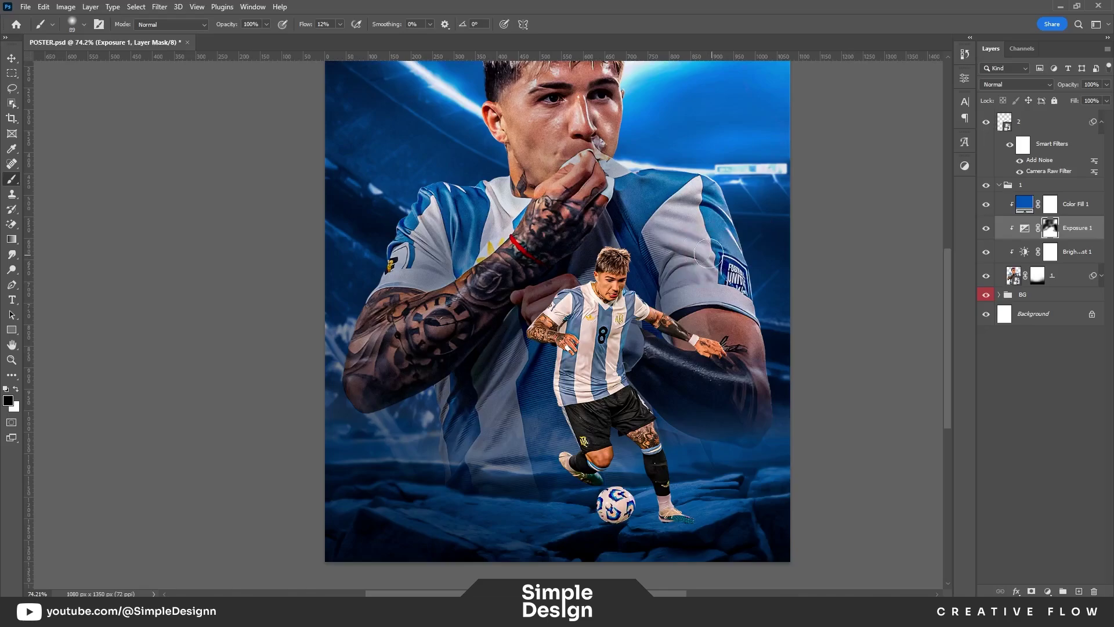
scroll(420, 294, down, 1)
scroll(421, 295, up, 3)
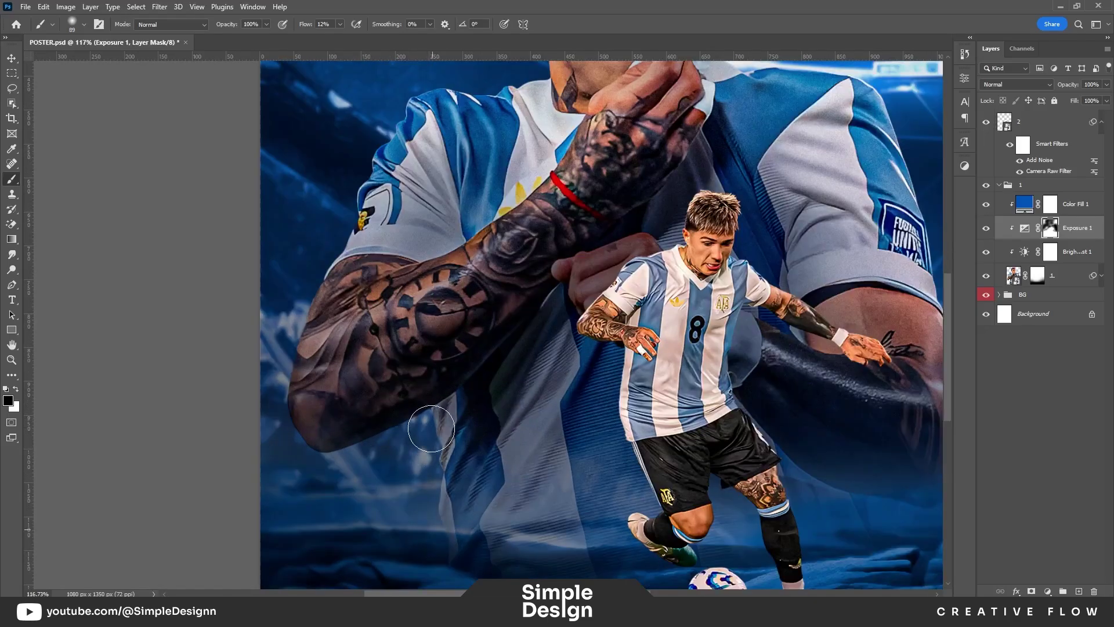
scroll(400, 441, down, 4)
drag(392, 429, 390, 433)
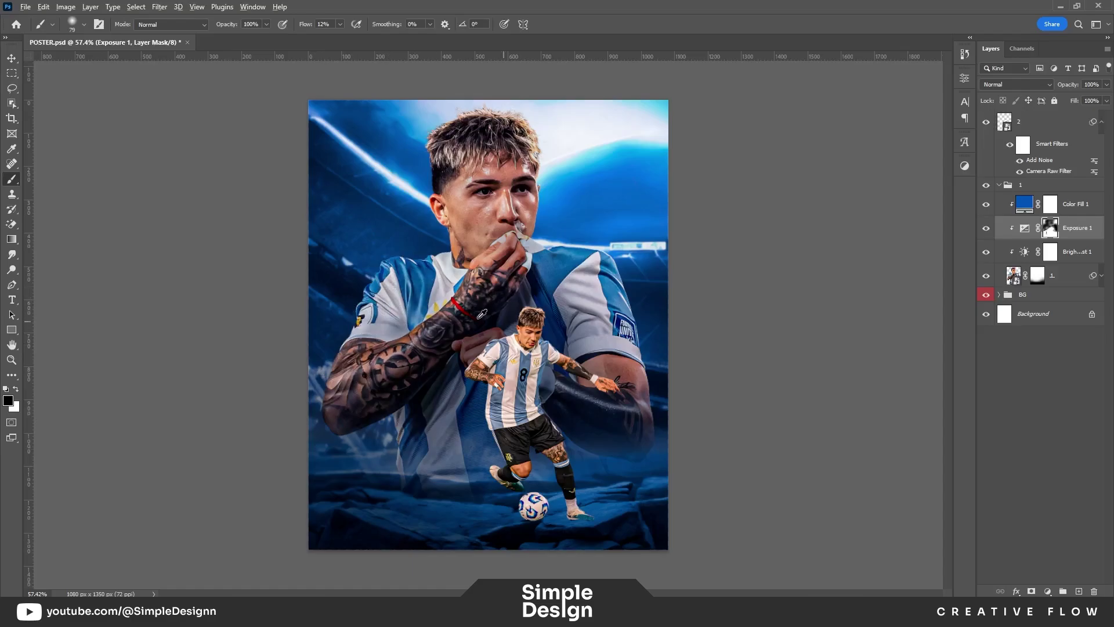
Step: Refine the mask over the arms with 50, 9 and 16 px brushes, then add a clipped layer
scroll(482, 314, up, 4)
key(x)
drag(374, 308, 331, 296)
key(x)
drag(511, 223, 476, 196)
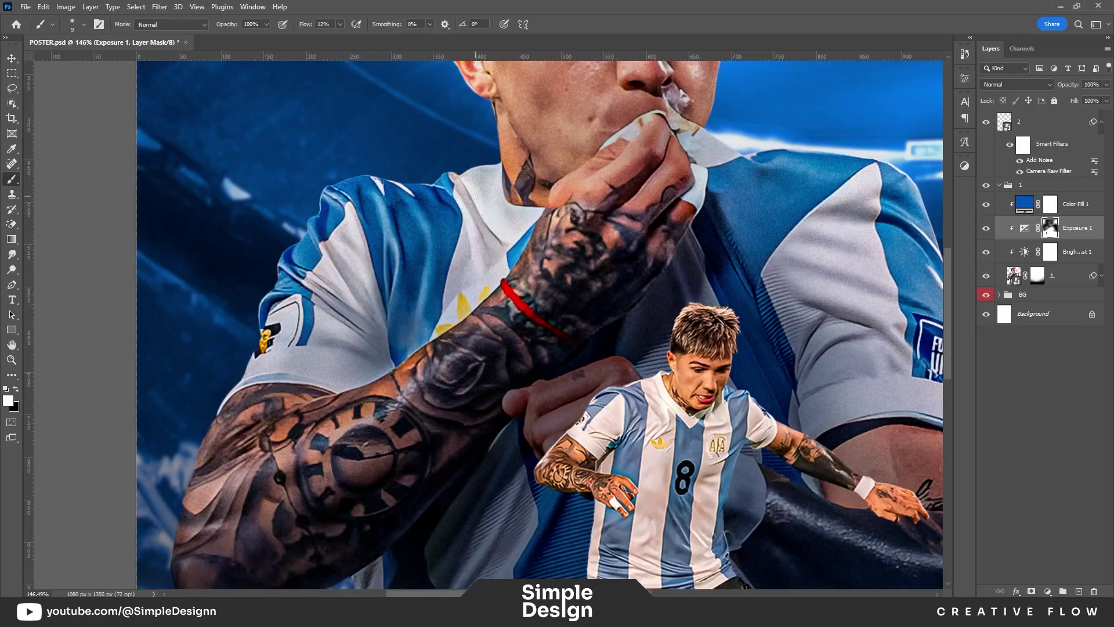
drag(764, 276, 772, 277)
drag(816, 350, 668, 264)
alt+scroll(526, 464, down, 3)
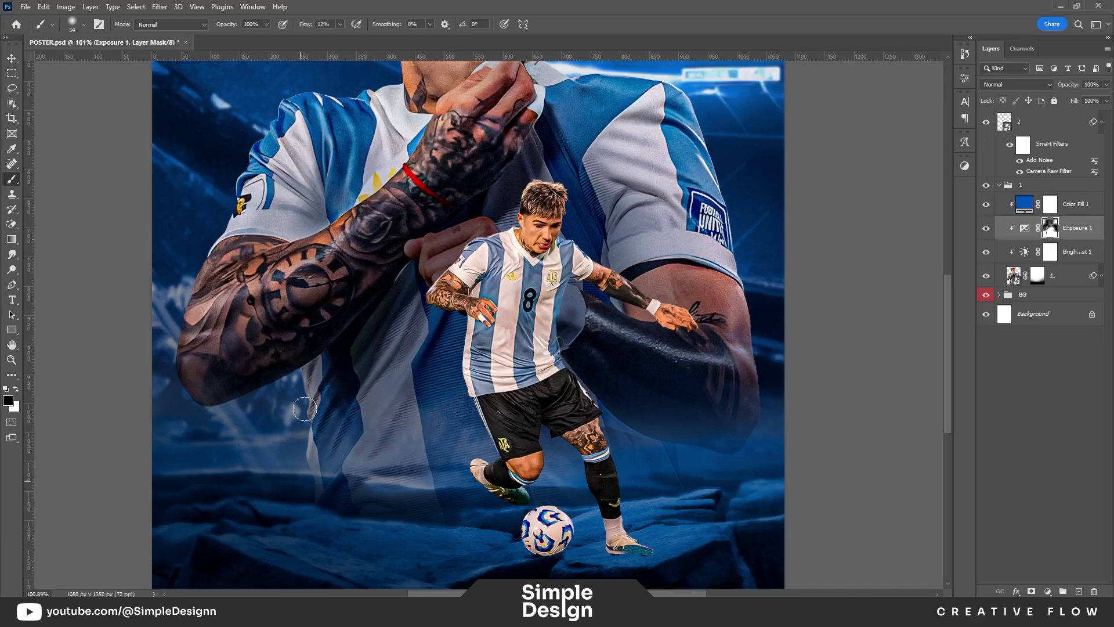
alt+scroll(298, 417, down, 2)
alt+scroll(394, 359, down, 1)
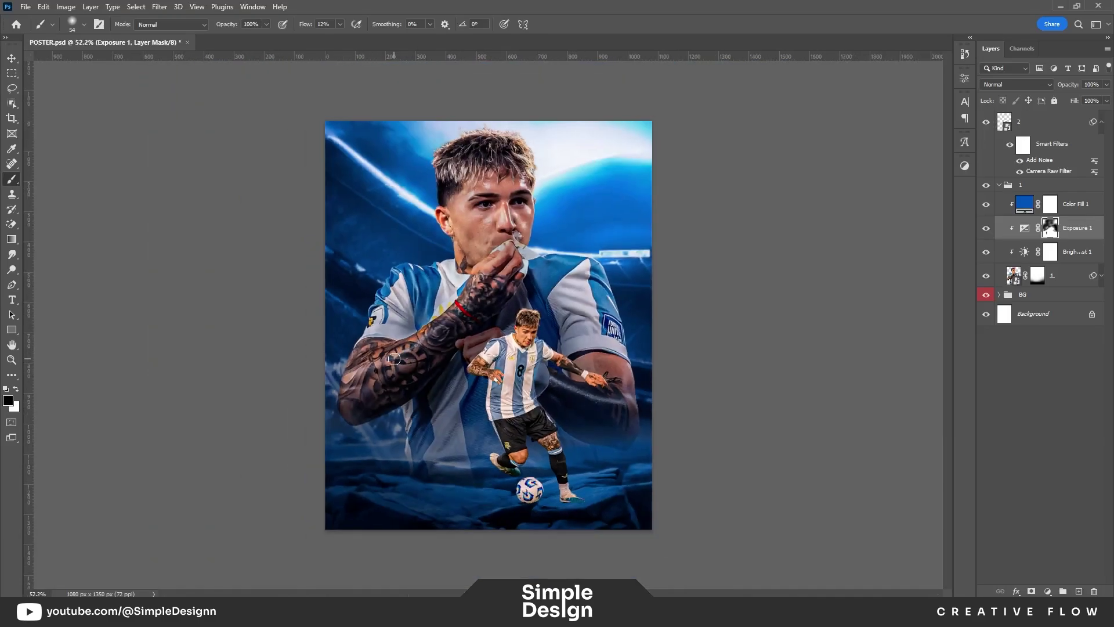
alt+scroll(433, 272, up, 1)
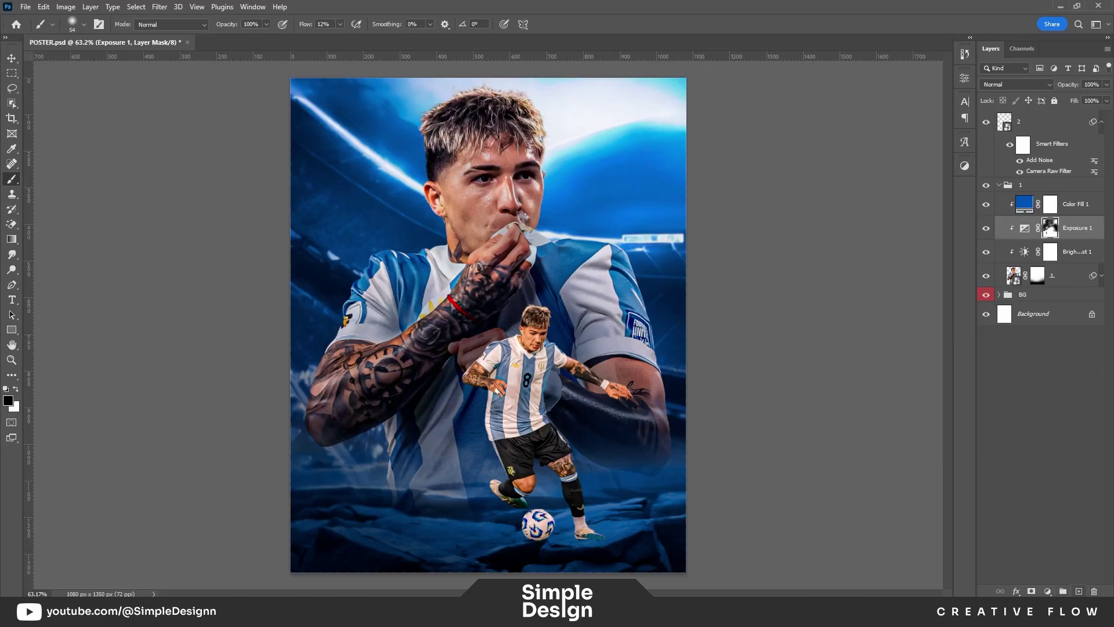
key(x)
click(1079, 592)
Step: Set Layer 5 to Soft Light and sample the stadium blue as paint colour
click(1016, 84)
click(998, 237)
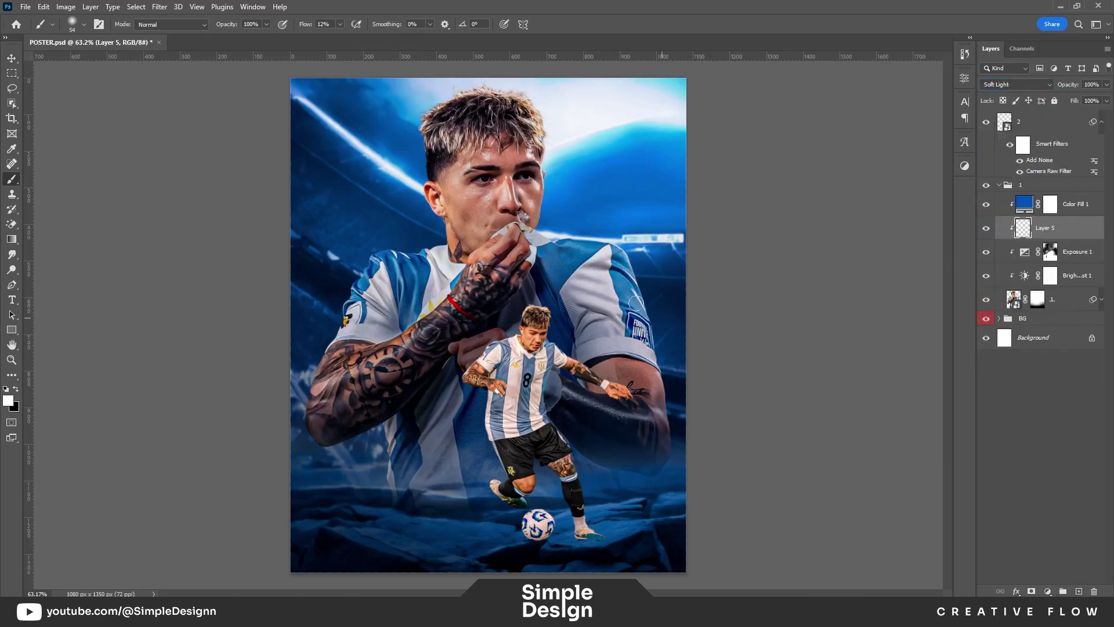
alt+click(622, 232)
Step: Paint soft blue over the portrait's hair and outer edges with a ~76 px brush
alt+scroll(657, 257, up, 4)
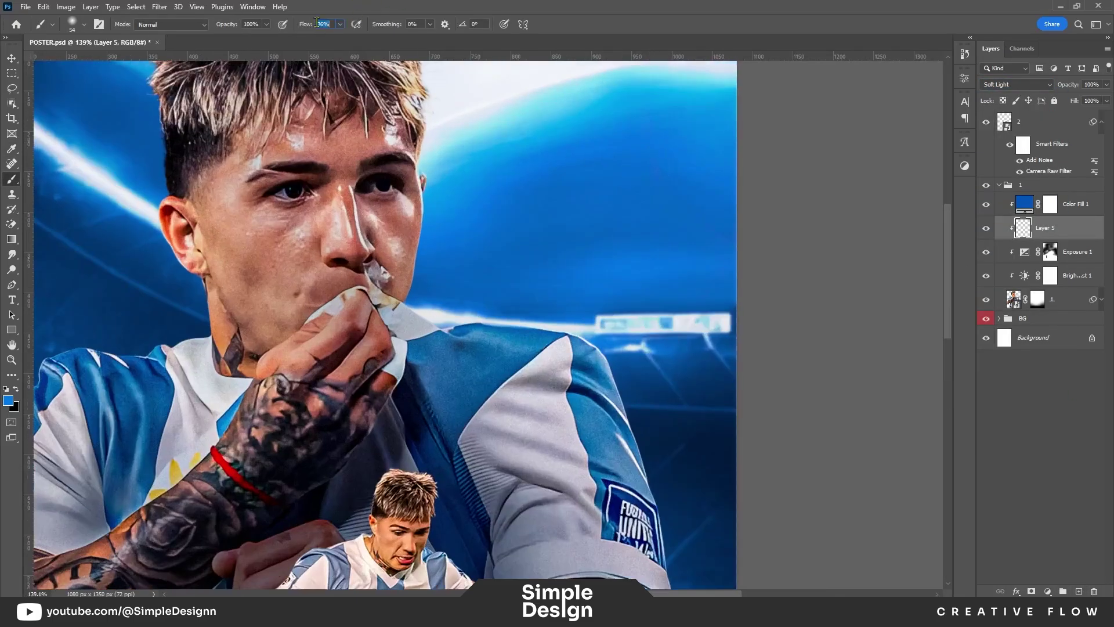
alt+scroll(481, 135, down, 2)
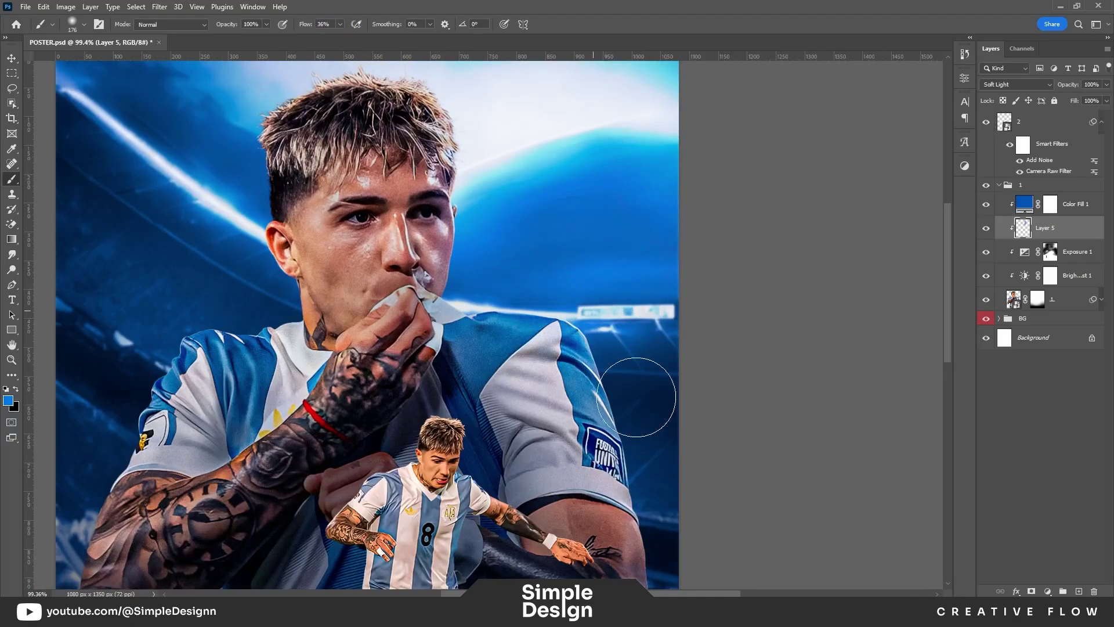
scroll(636, 397, up, 5)
scroll(530, 215, left, 2)
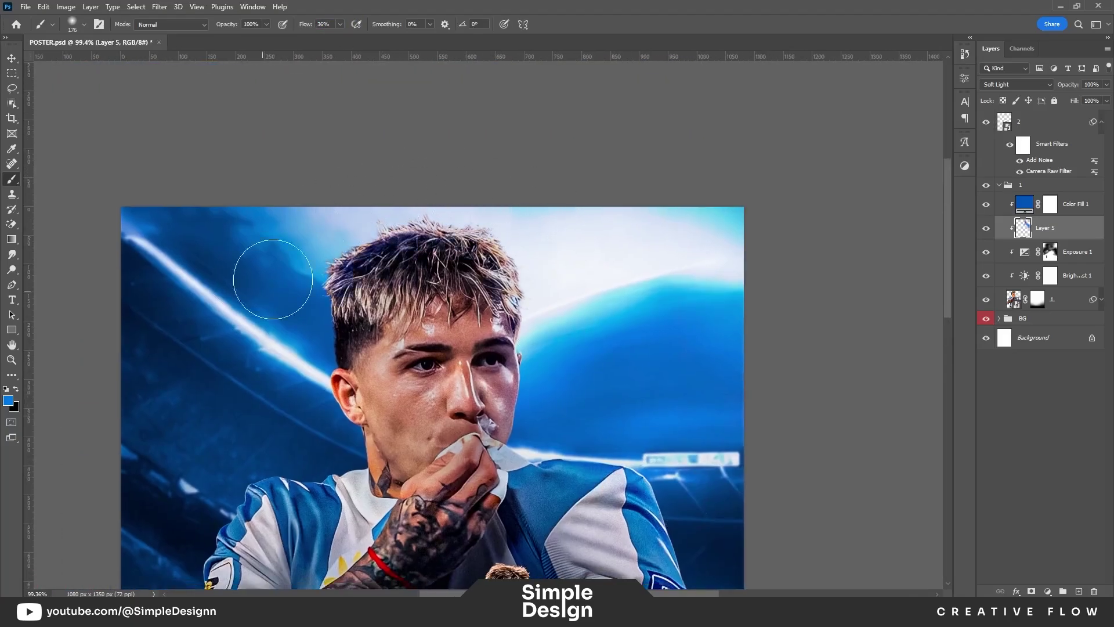
scroll(534, 266, left, 2)
alt+scroll(655, 287, up, 1)
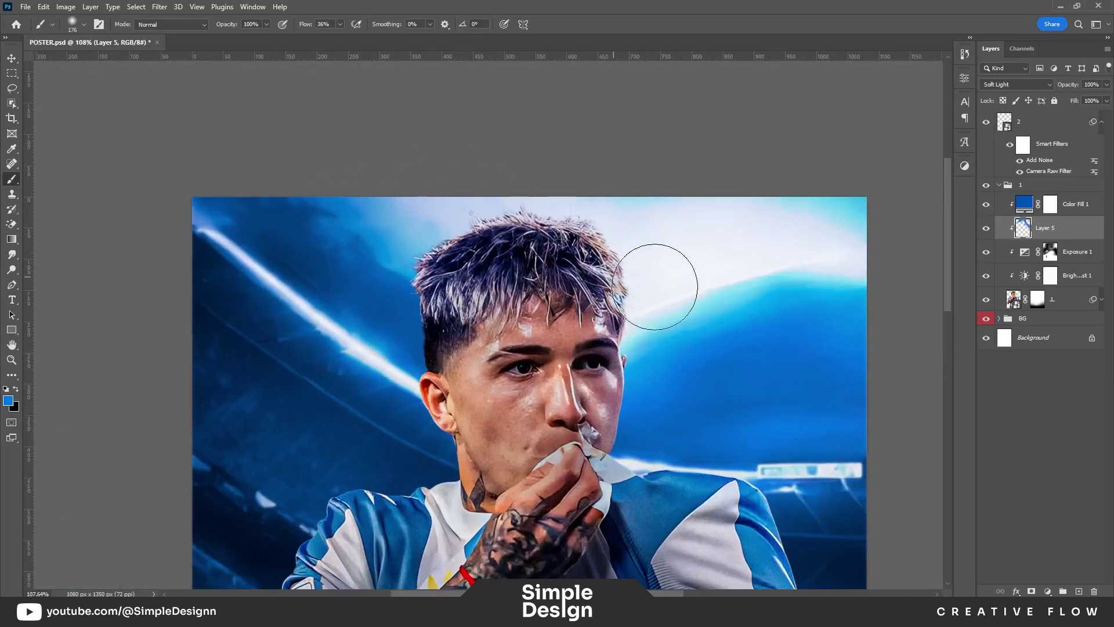
alt+scroll(675, 222, down, 2)
alt+scroll(492, 272, up, 2)
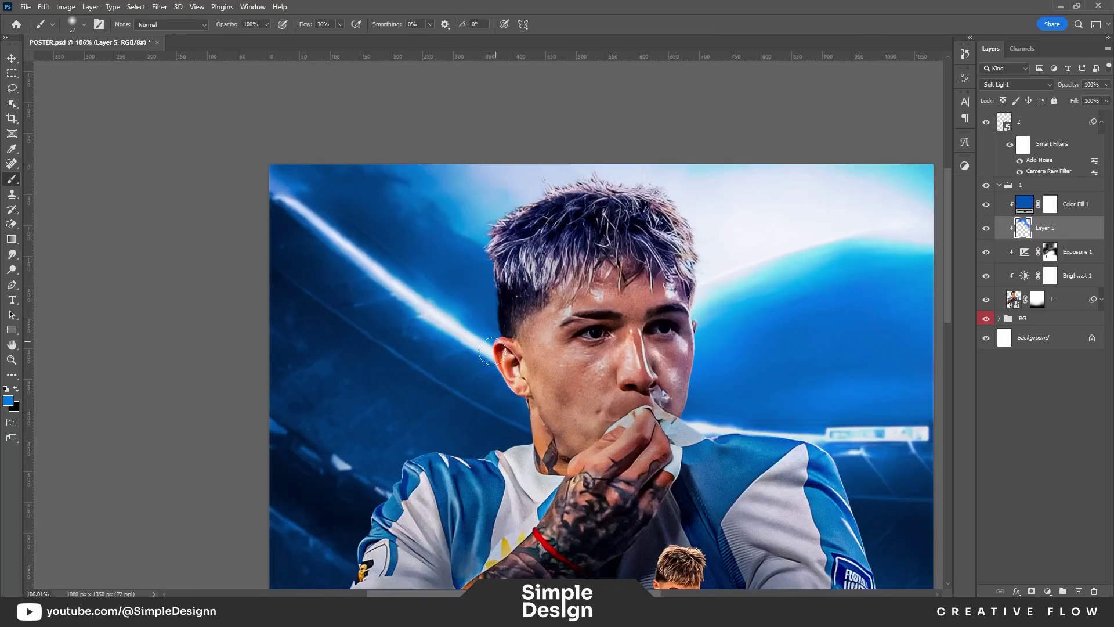
alt+scroll(450, 438, up, 2)
scroll(363, 460, down, 5)
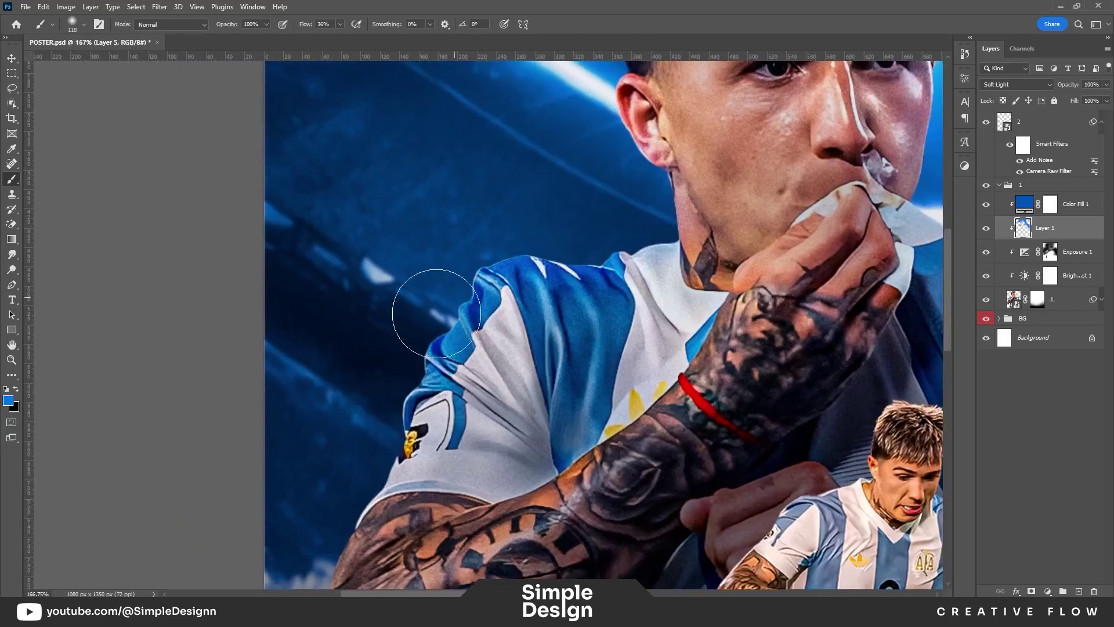
scroll(378, 443, left, 3)
alt+scroll(427, 447, down, 2)
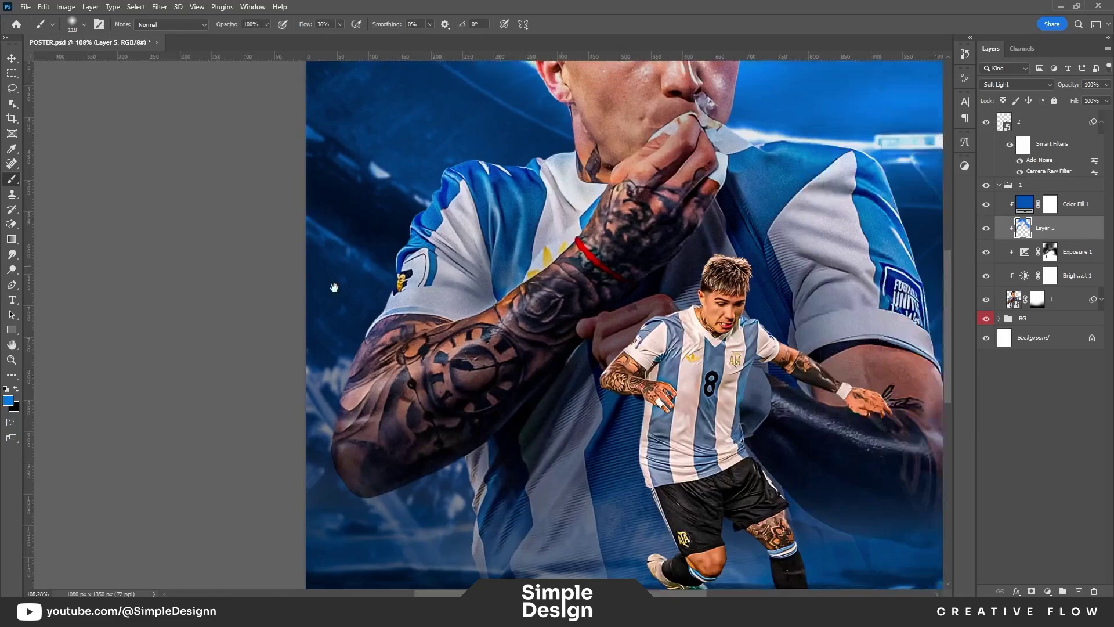
scroll(716, 294, right, 3)
scroll(736, 414, up, 3)
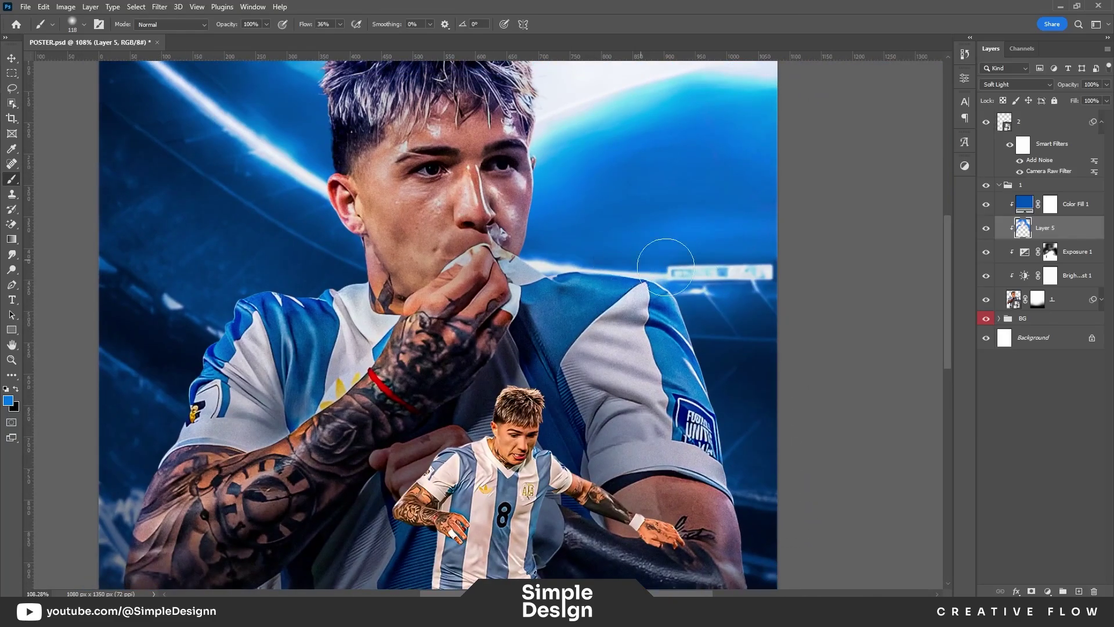
alt+scroll(667, 250, down, 1)
alt+scroll(622, 247, up, 4)
drag(622, 247, 747, 284)
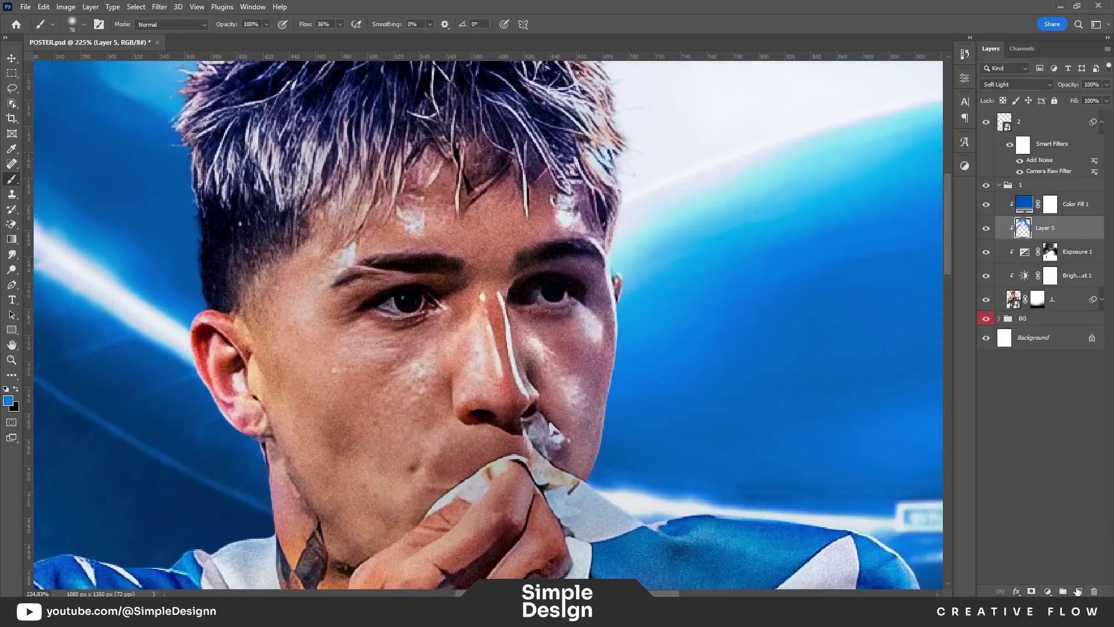
Step: Add Layer 6 in Overlay blend mode and switch to a smaller brush
click(1078, 591)
click(1025, 87)
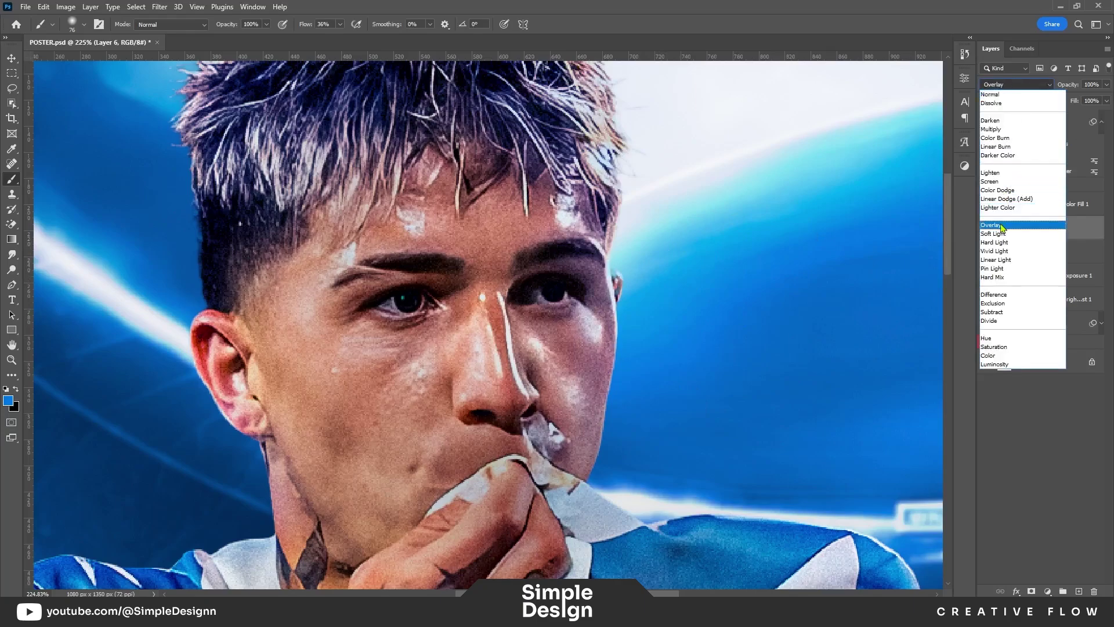
click(1019, 227)
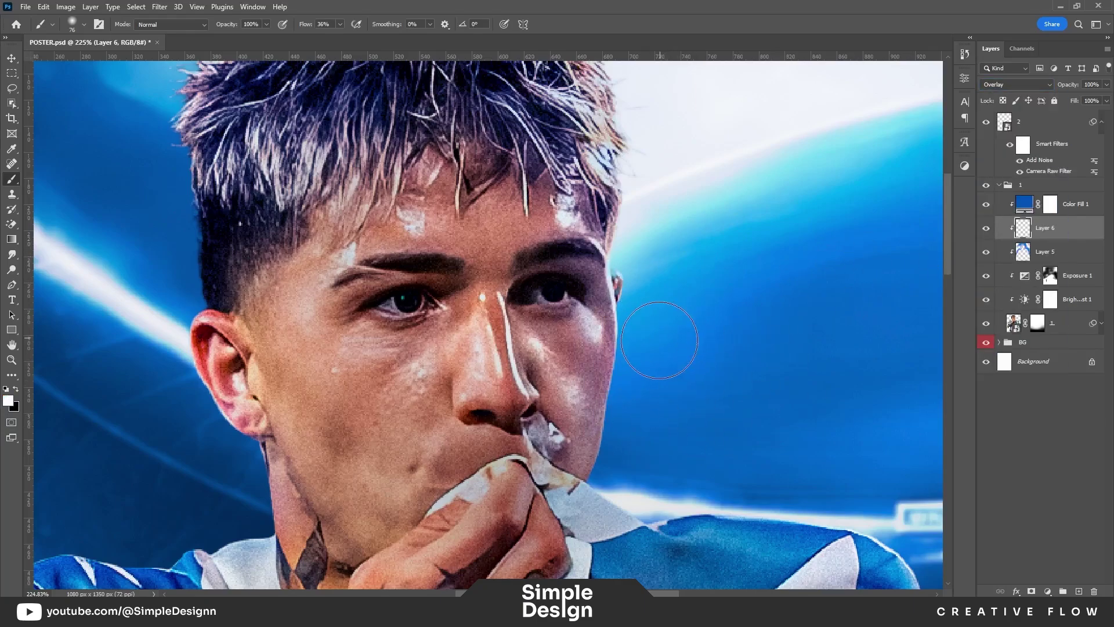
scroll(642, 398, up, 3)
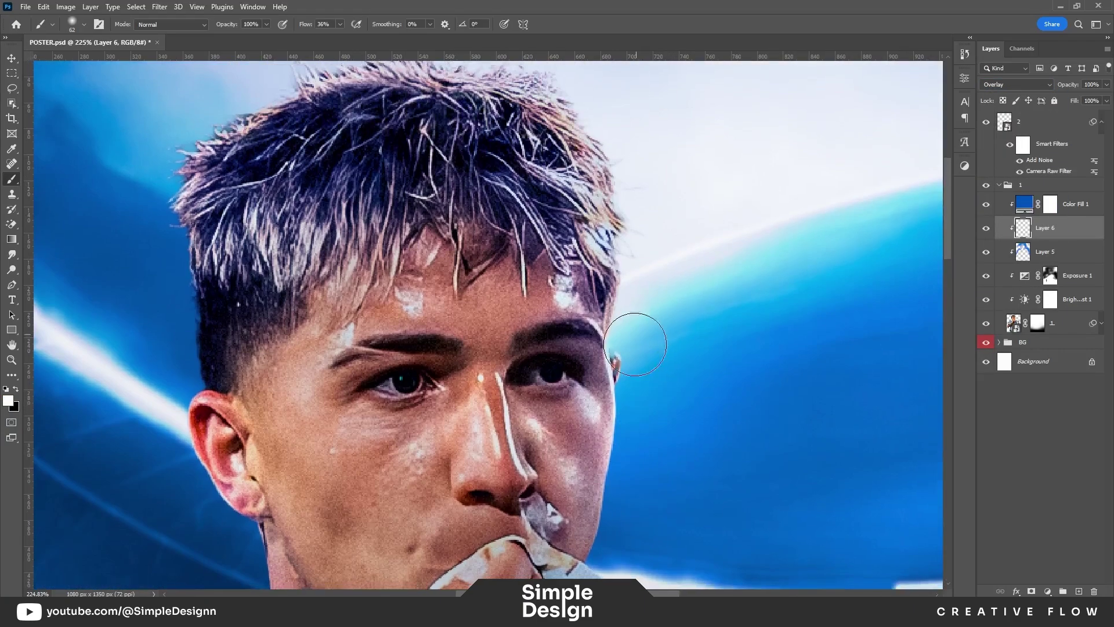
scroll(667, 180, up, 4)
scroll(709, 341, down, 8)
scroll(710, 341, right, 3)
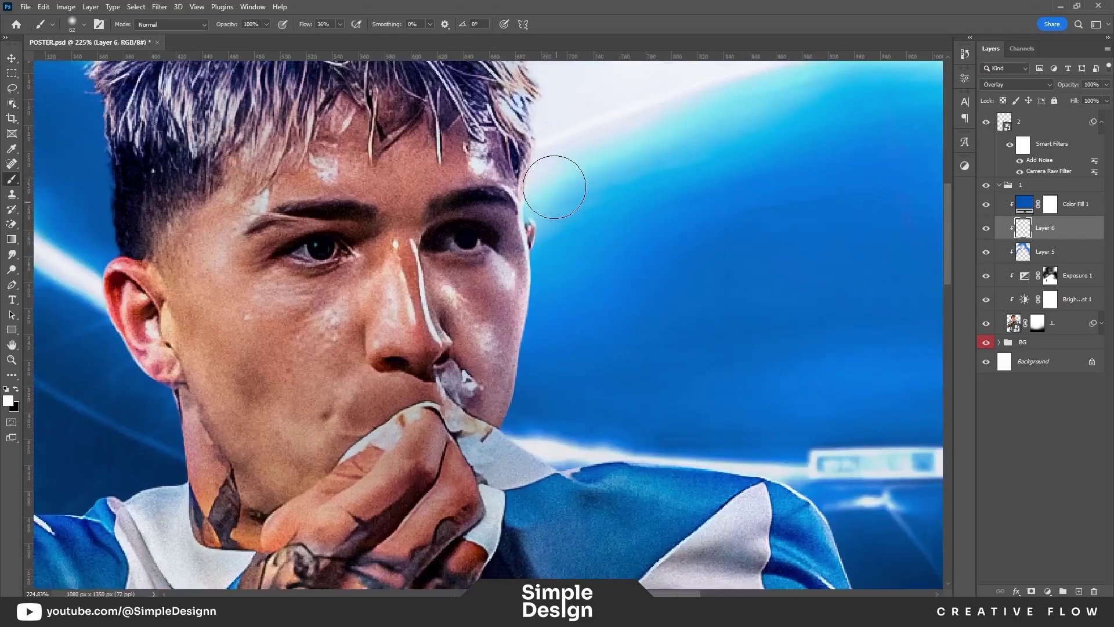
scroll(636, 373, up, 4)
key(bracketleft)
key(bracketleft)
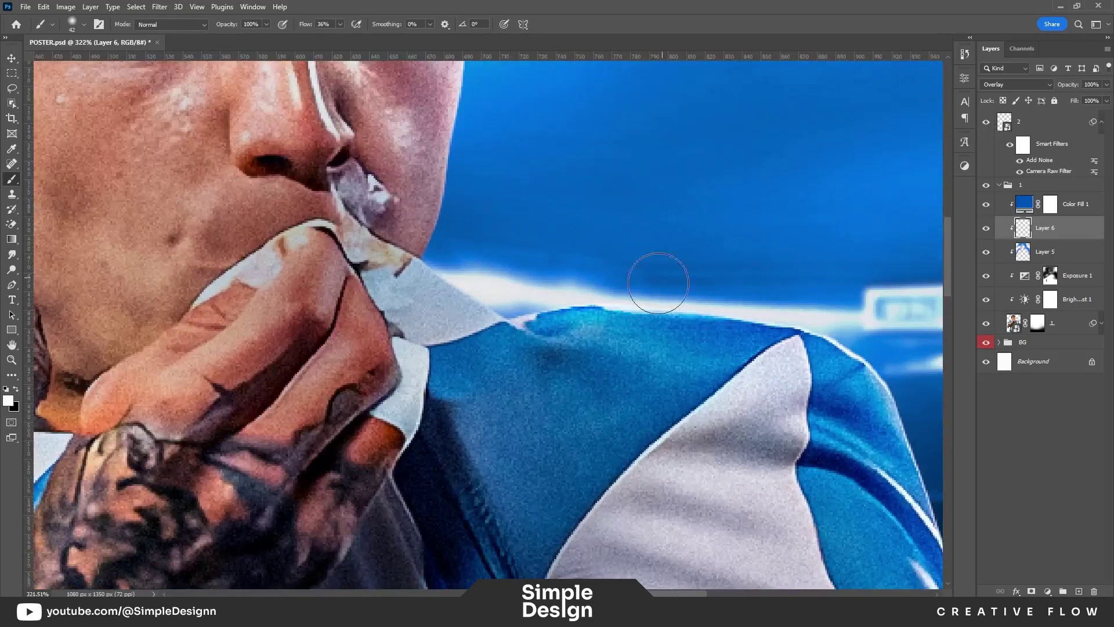
Step: Paint overlay light along the shoulder top and the neck edge below the ear
scroll(522, 261, down, 2)
scroll(505, 232, down, 2)
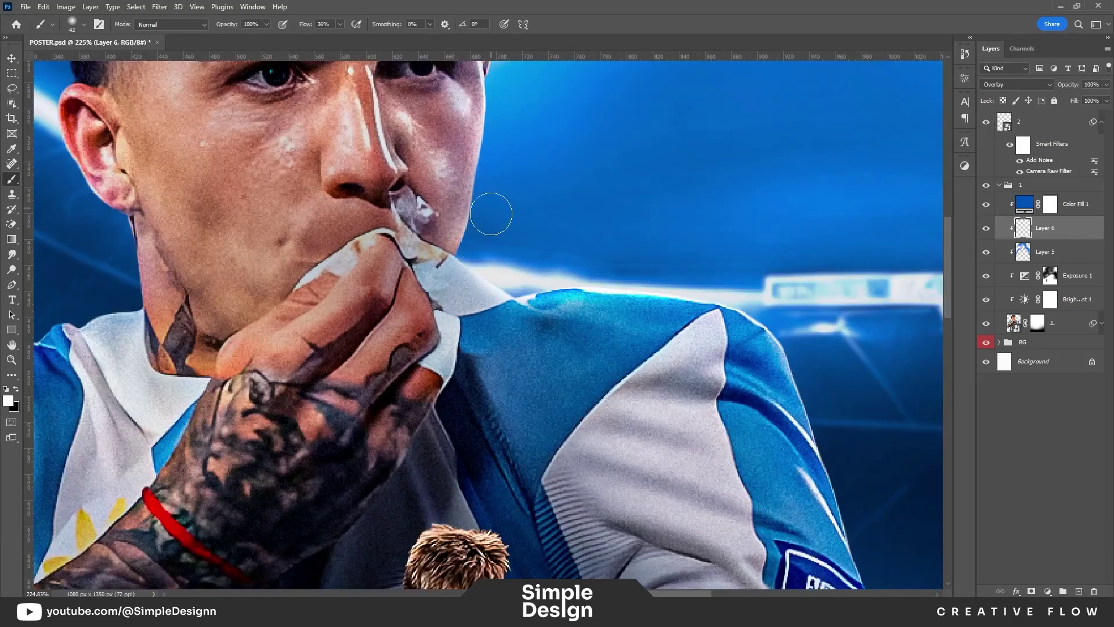
scroll(493, 179, down, 3)
scroll(522, 191, up, 4)
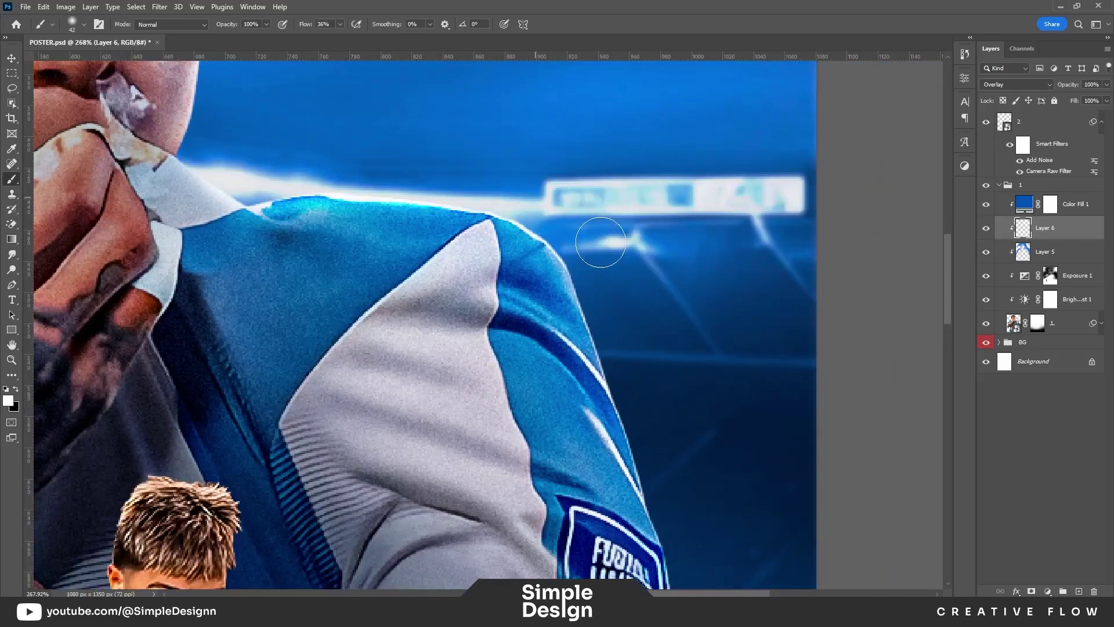
scroll(623, 335, down, 3)
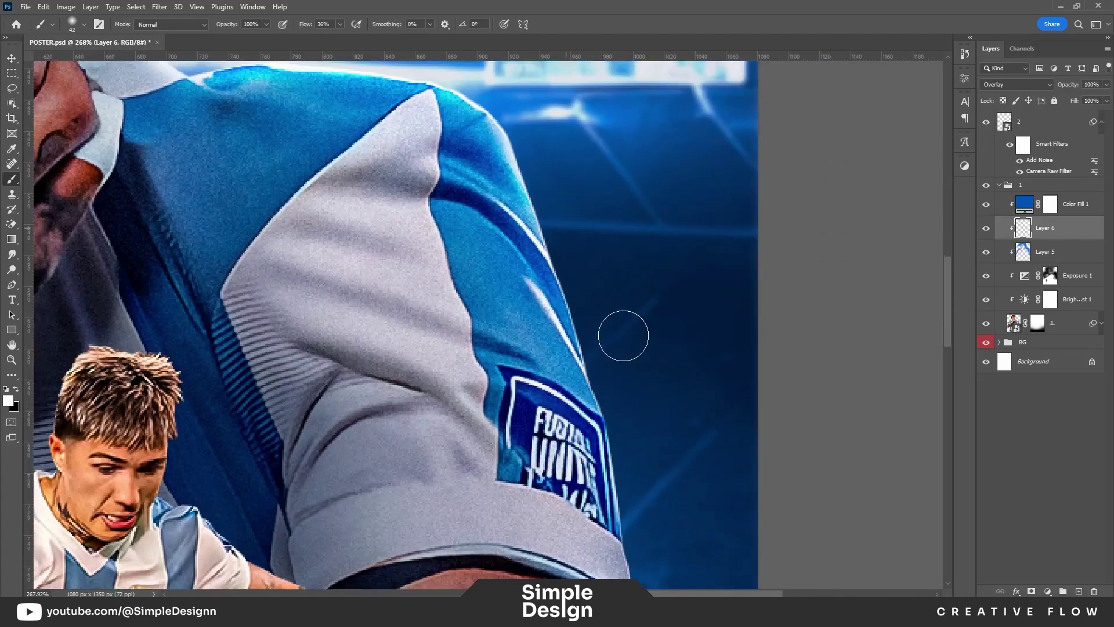
scroll(559, 209, down, 3)
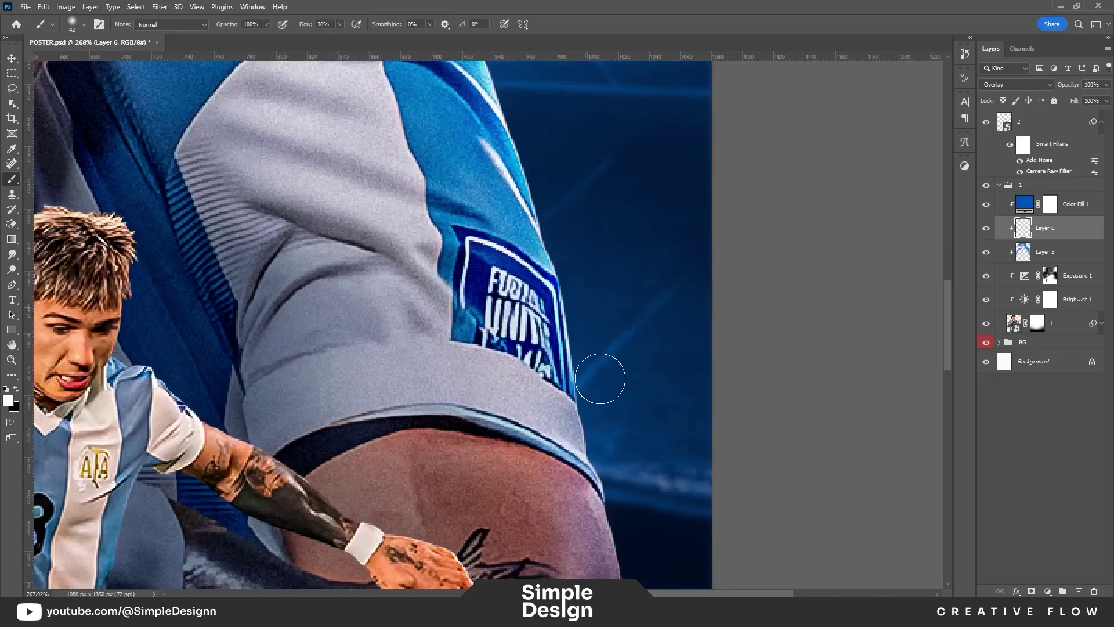
scroll(619, 448, down, 3)
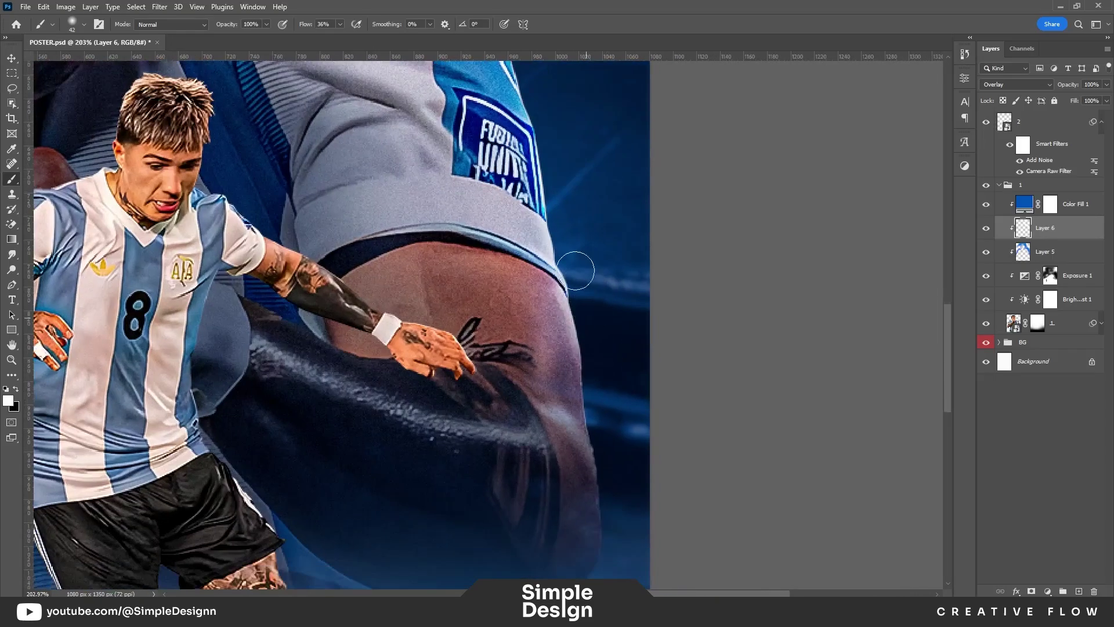
scroll(592, 402, down, 2)
scroll(662, 368, down, 2)
scroll(356, 159, up, 4)
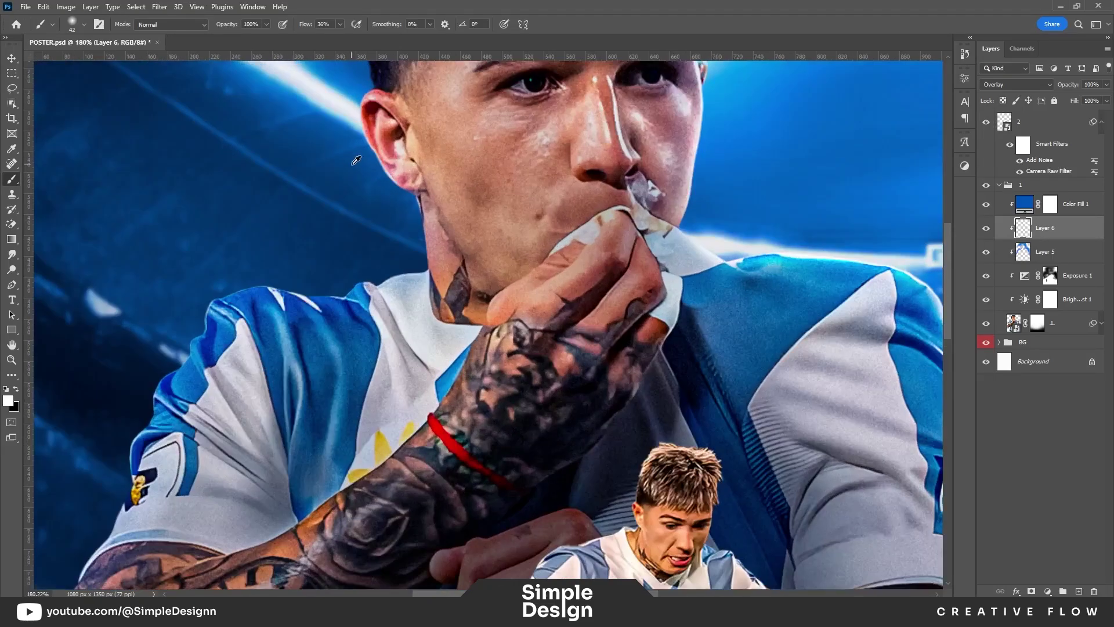
scroll(356, 159, up, 2)
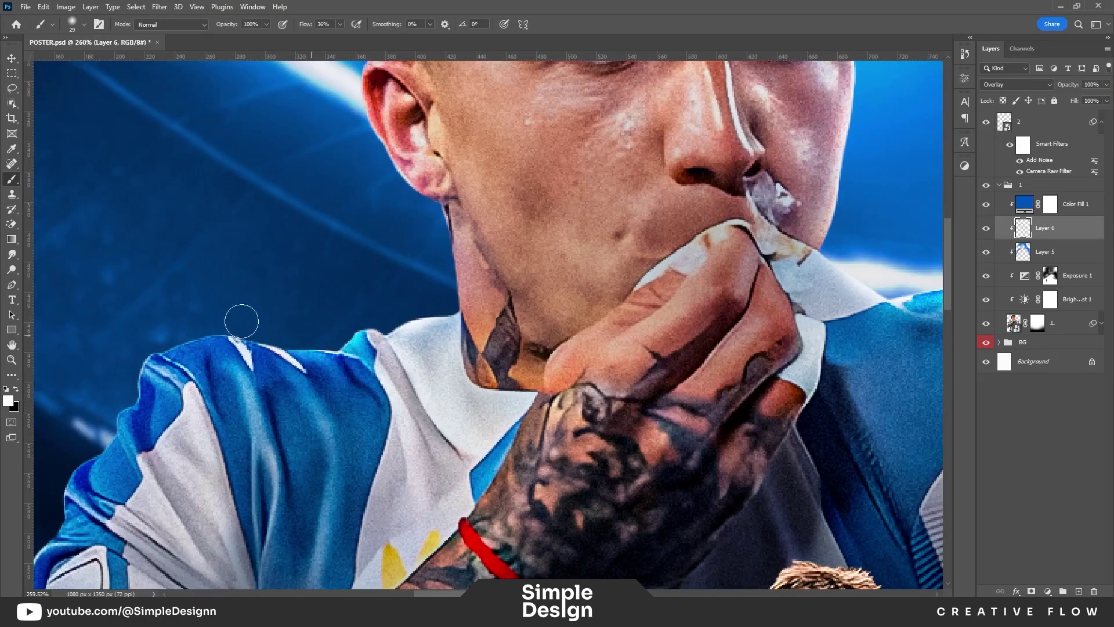
mouse_move(241, 321)
mouse_down()
mouse_move(254, 323)
mouse_move(133, 351)
mouse_up()
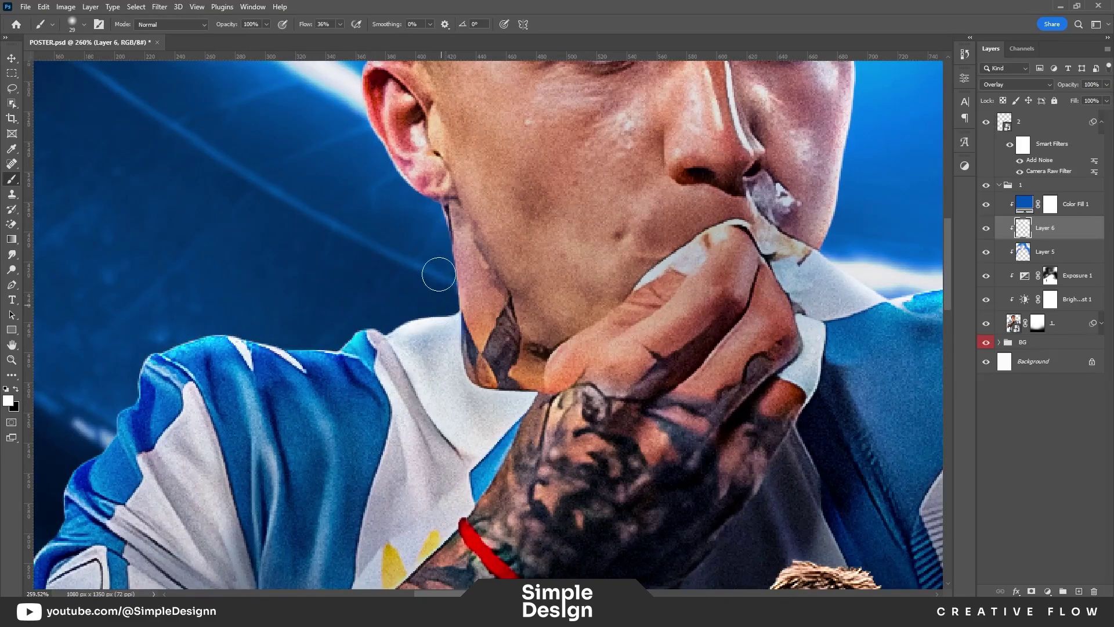
drag(435, 287, 618, 406)
scroll(618, 407, up, 2)
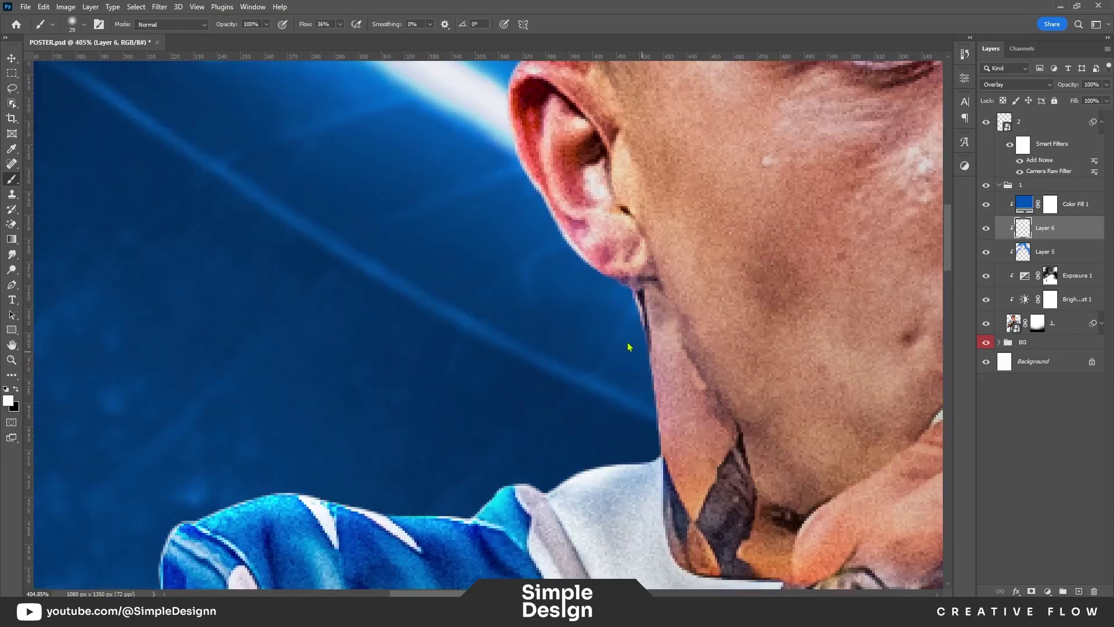
drag(633, 287, 654, 447)
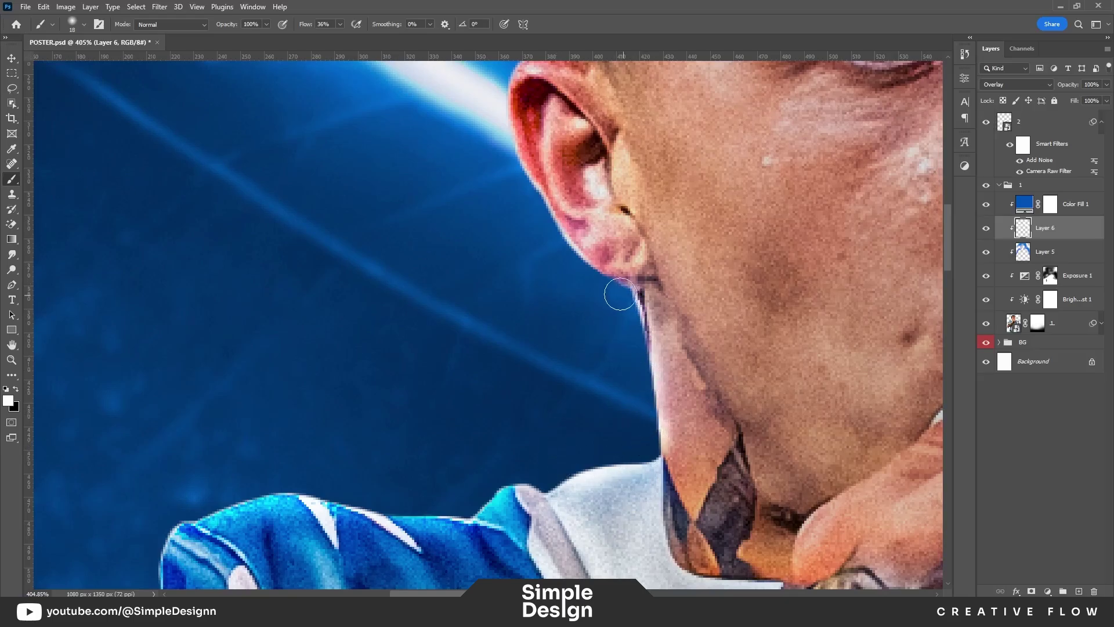
Step: Inspect the hair, tattooed arm and small player cutout to check the overlay light
drag(620, 298, 660, 471)
drag(552, 157, 544, 323)
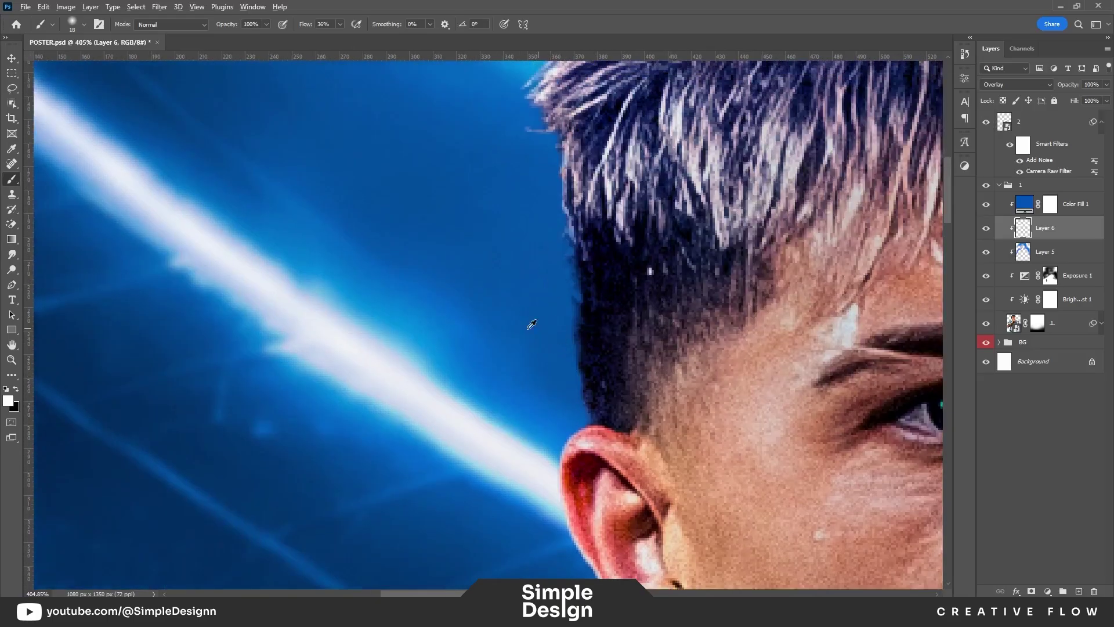
scroll(523, 192, down, 2)
scroll(536, 161, down, 1)
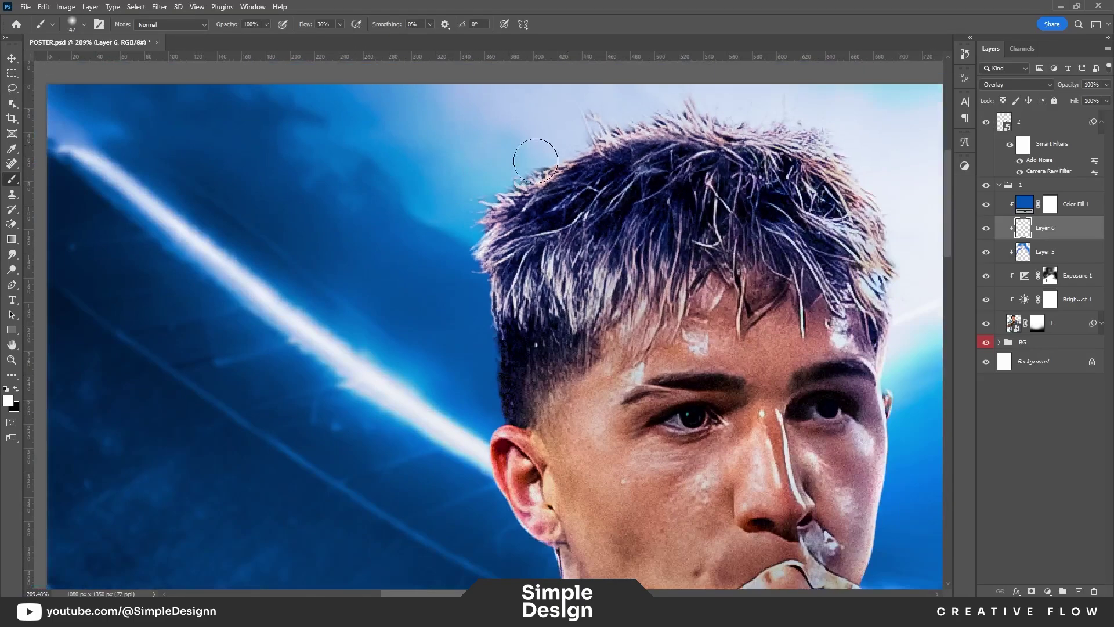
scroll(718, 116, down, 1)
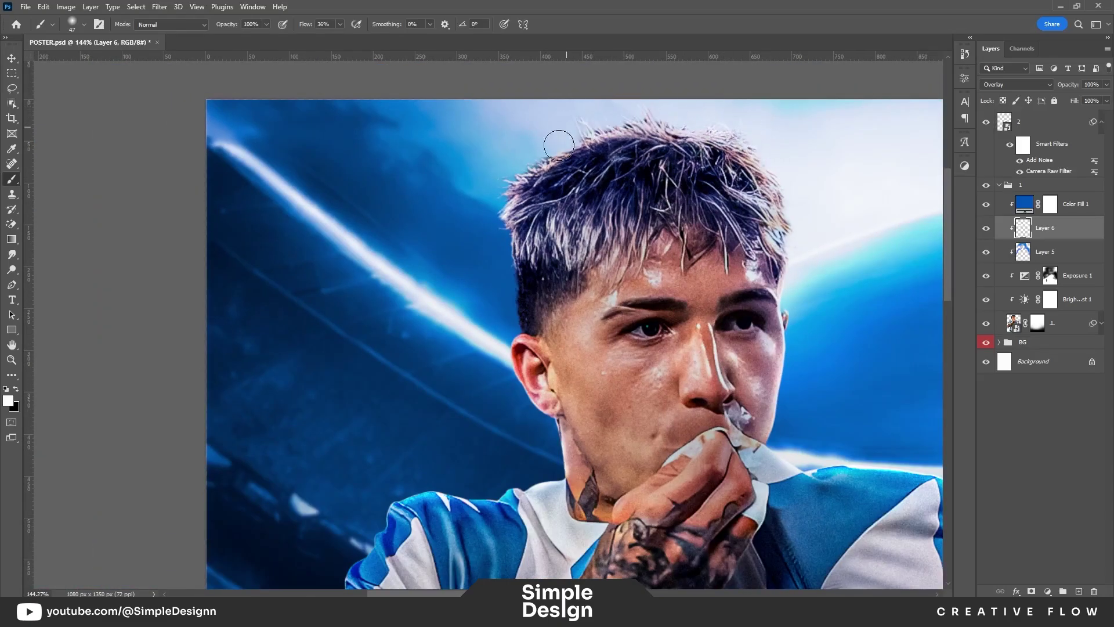
scroll(546, 298, up, 1)
scroll(547, 273, down, 3)
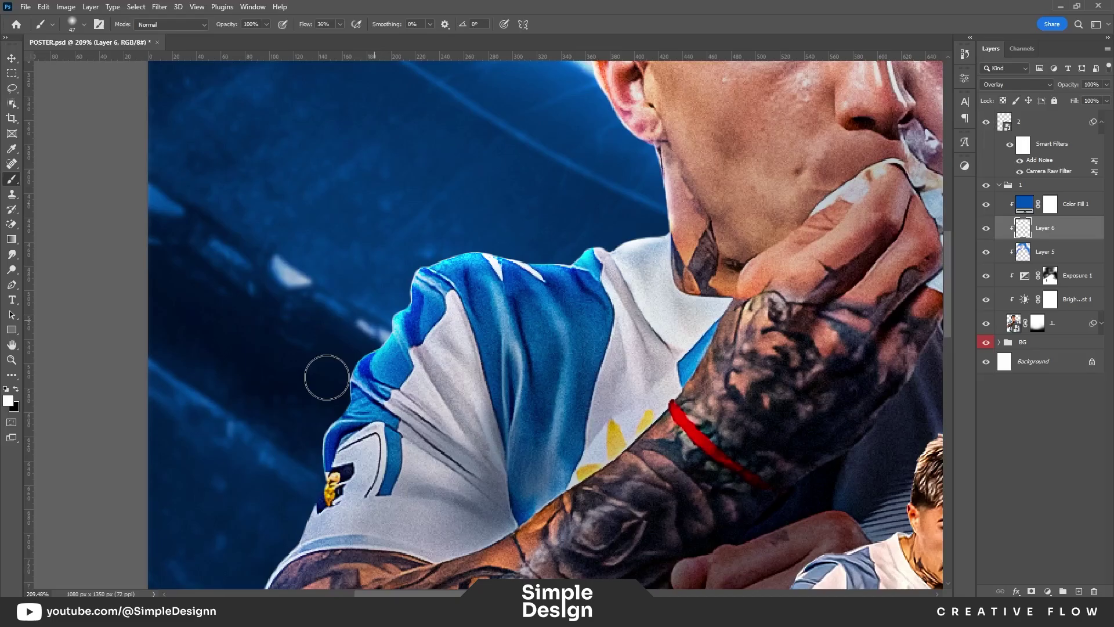
drag(354, 452, 565, 244)
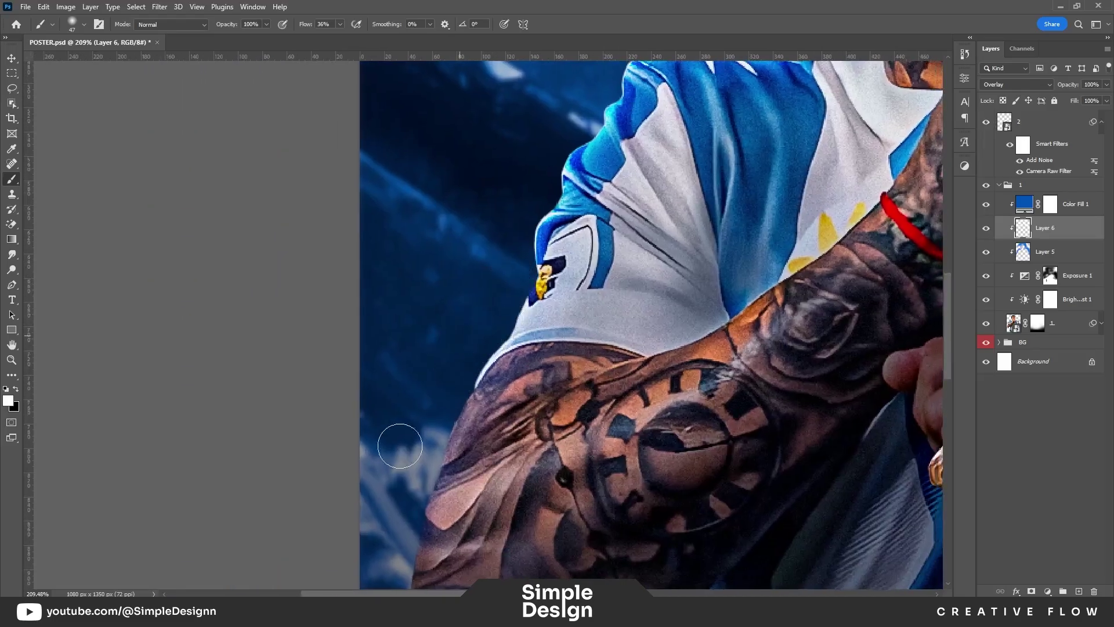
scroll(441, 282, down, 1)
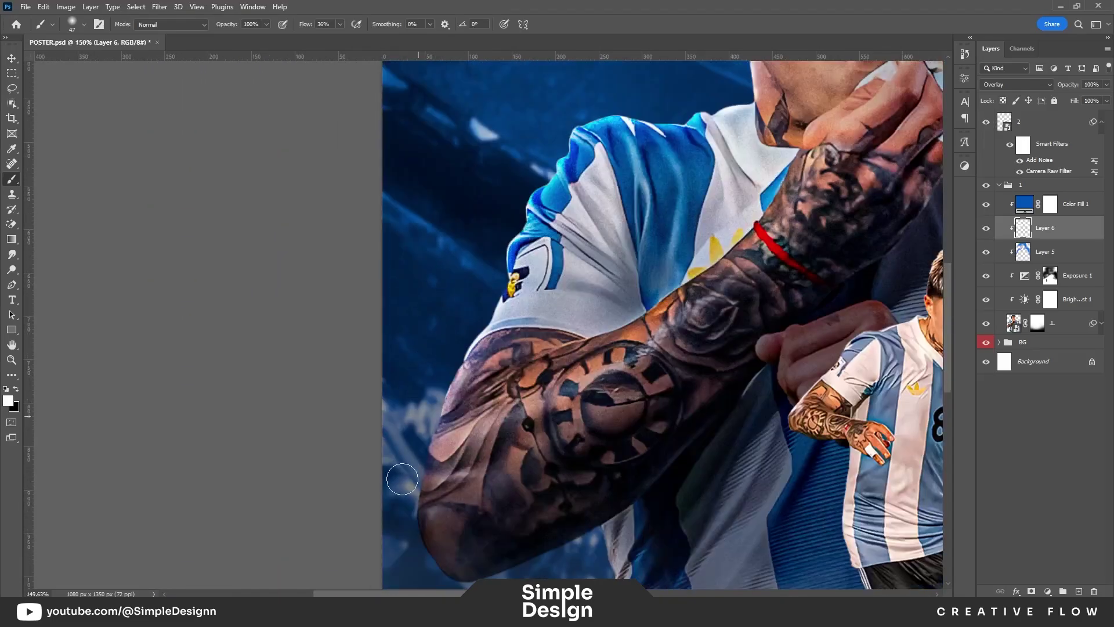
scroll(441, 282, down, 1)
drag(530, 346, 459, 58)
scroll(712, 488, down, 3)
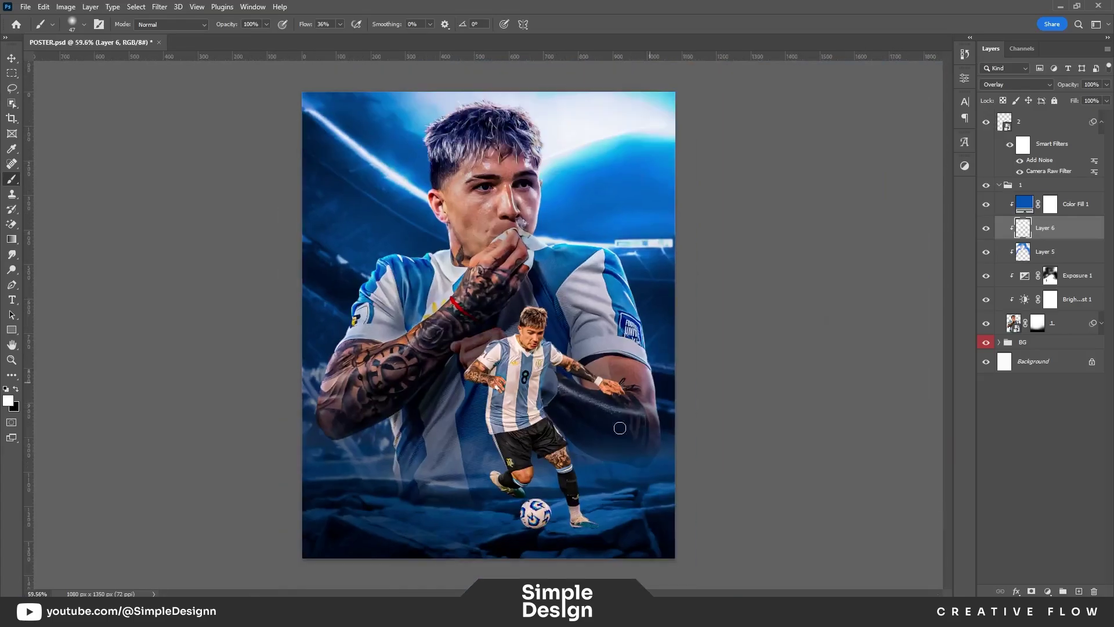
scroll(712, 488, up, 3)
scroll(687, 216, down, 3)
scroll(416, 145, up, 4)
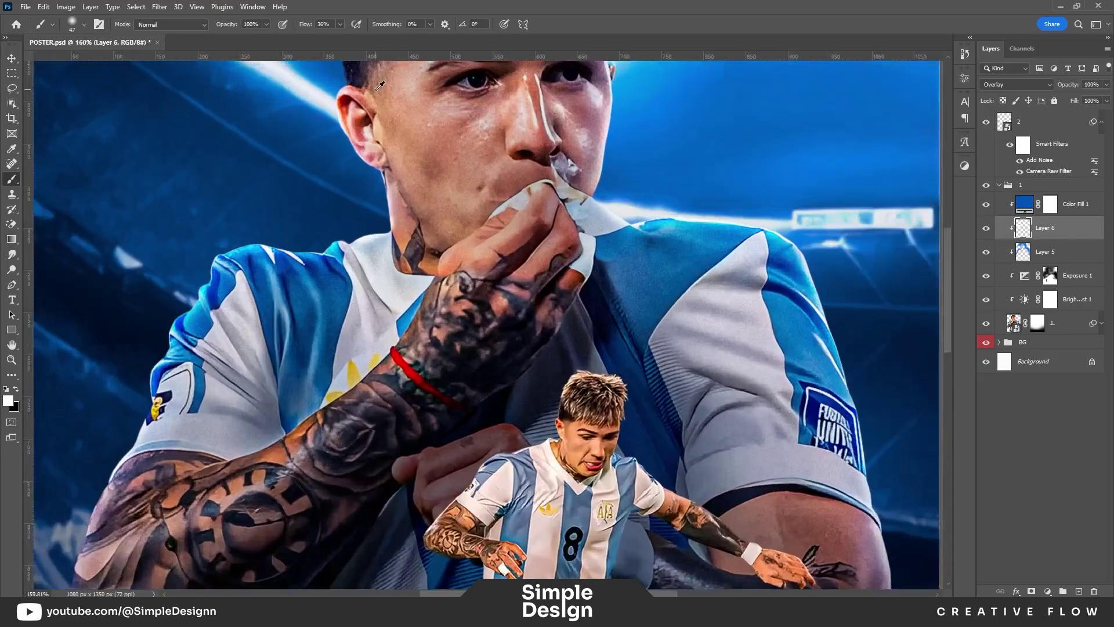
drag(311, 26, 304, 27)
Step: Add Layer 7 and paint soft white highlights along the sleeve and shoulder edges
click(1079, 592)
scroll(804, 290, up, 1)
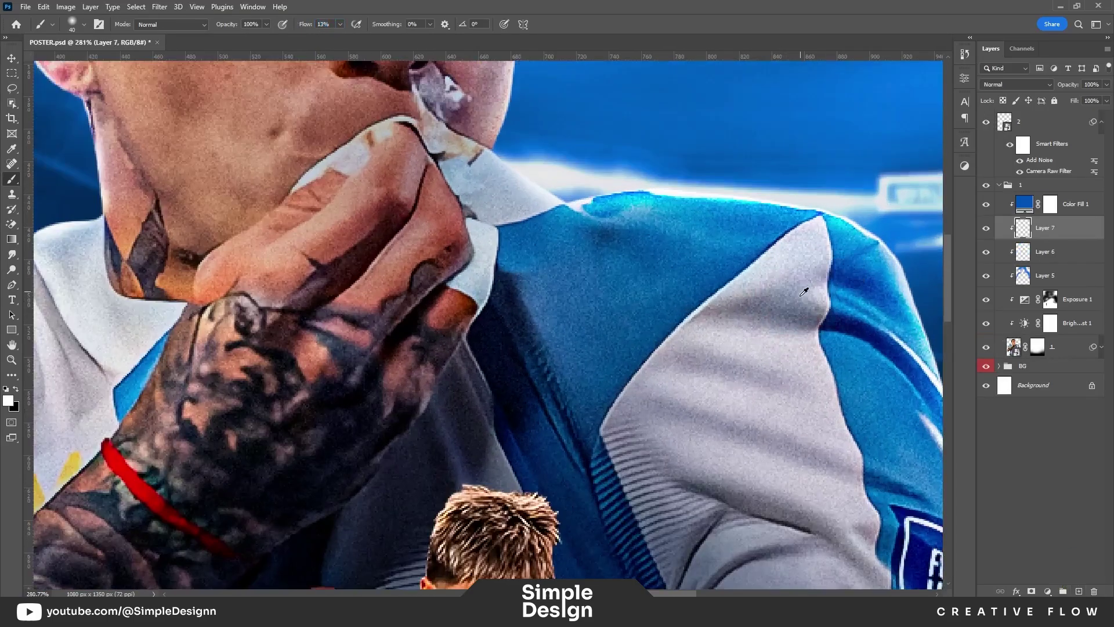
scroll(801, 290, up, 1)
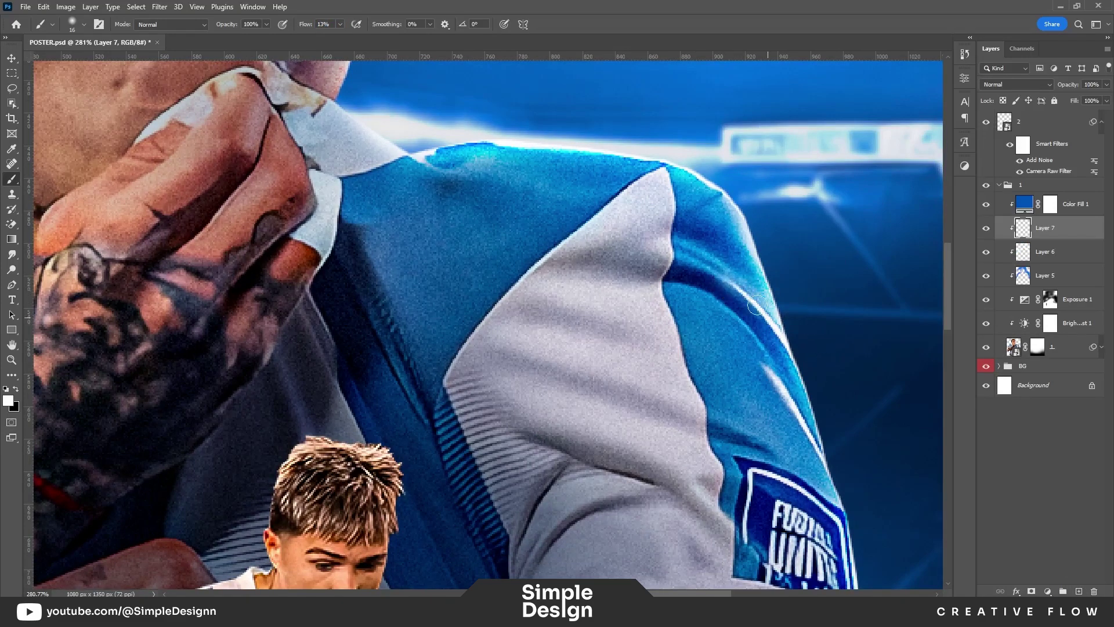
drag(772, 360, 836, 482)
mouse_move(781, 310)
mouse_down()
mouse_move(656, 174)
mouse_move(822, 267)
mouse_up()
drag(568, 259, 703, 244)
scroll(610, 290, left, 5)
scroll(516, 333, up, 1)
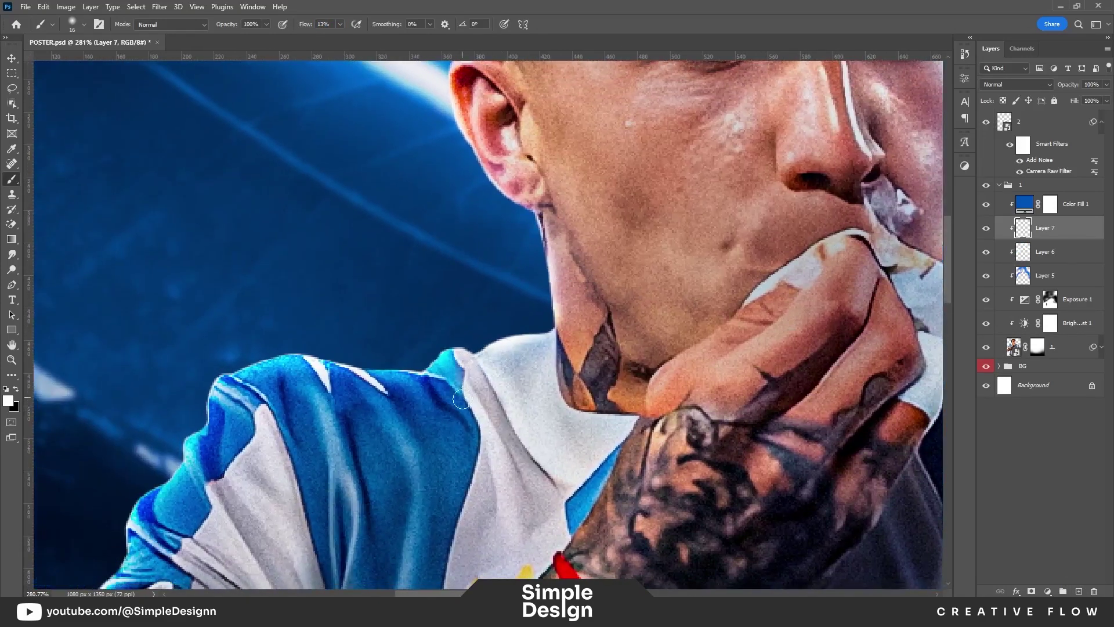
drag(461, 399, 278, 357)
scroll(278, 357, left, 4)
scroll(278, 357, down, 4)
drag(348, 302, 373, 255)
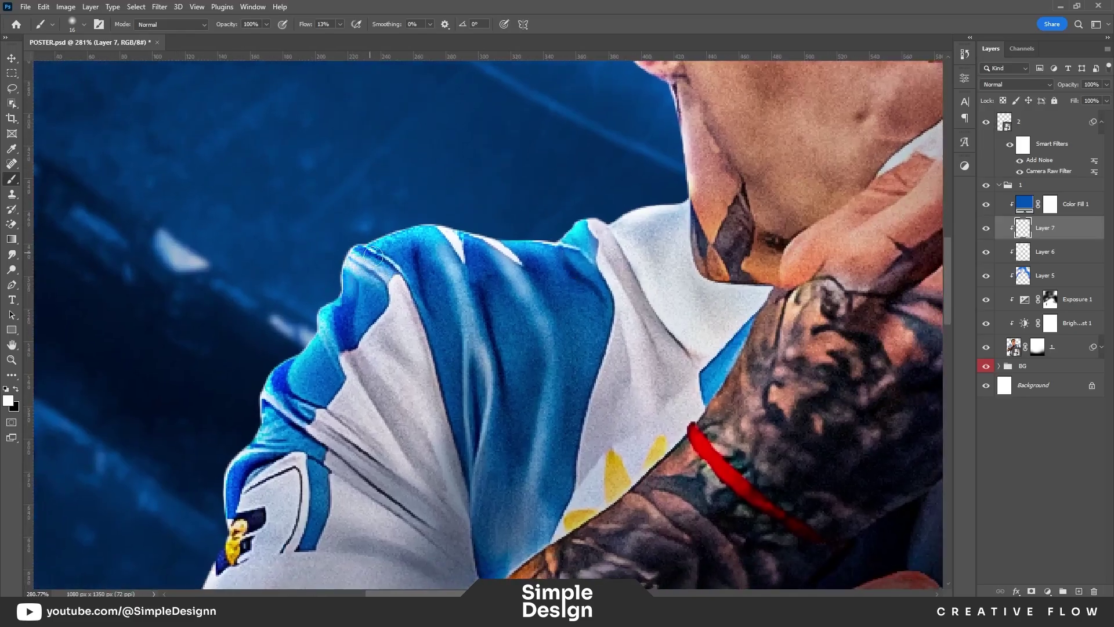
Step: Brush soft white highlights over the shirt folds and faintly across the blue shoulder
scroll(373, 255, left, 4)
scroll(373, 255, down, 4)
drag(432, 221, 448, 268)
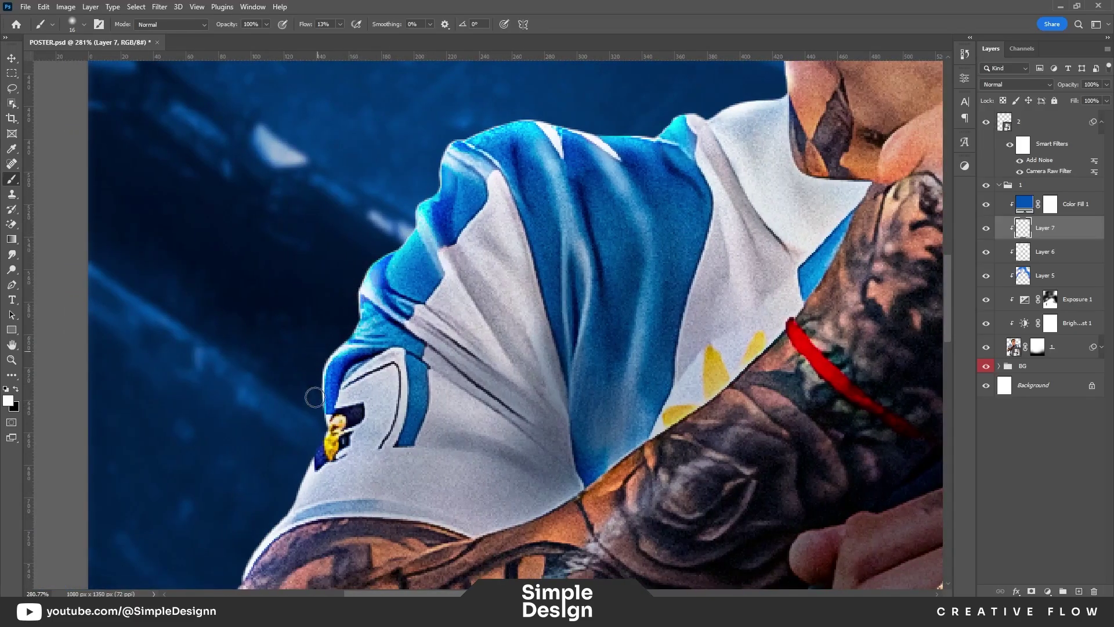
drag(524, 453, 437, 351)
mouse_move(651, 372)
mouse_down()
mouse_move(598, 236)
mouse_move(608, 296)
mouse_up()
drag(748, 261, 717, 179)
drag(819, 230, 836, 290)
scroll(638, 326, down, 2)
scroll(588, 332, down, 1)
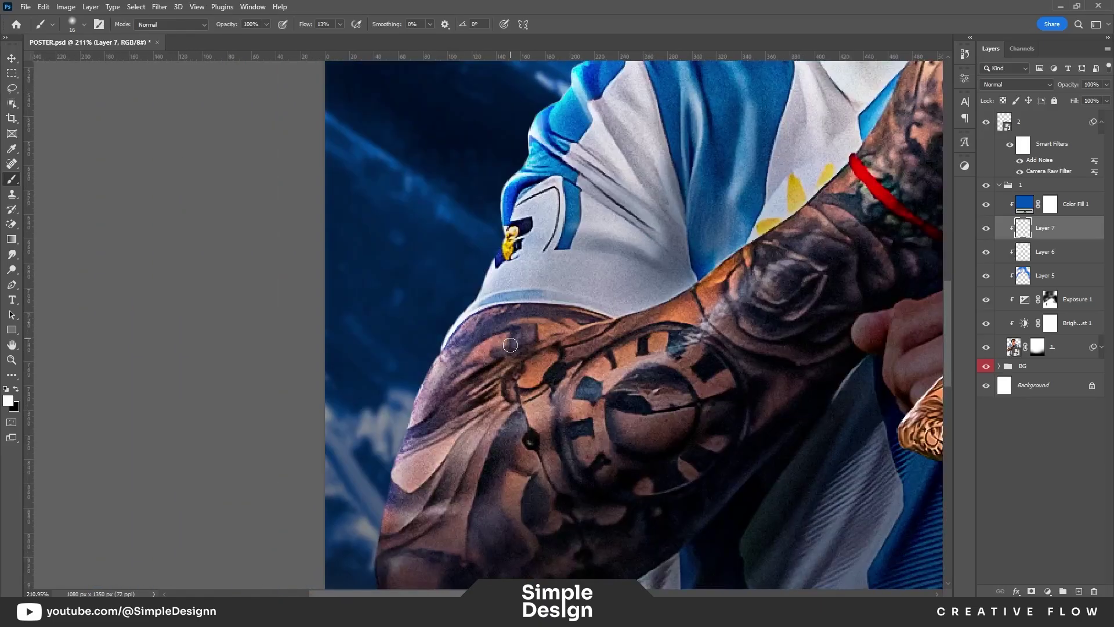
scroll(511, 314, down, 1)
scroll(541, 302, down, 2)
scroll(645, 314, up, 4)
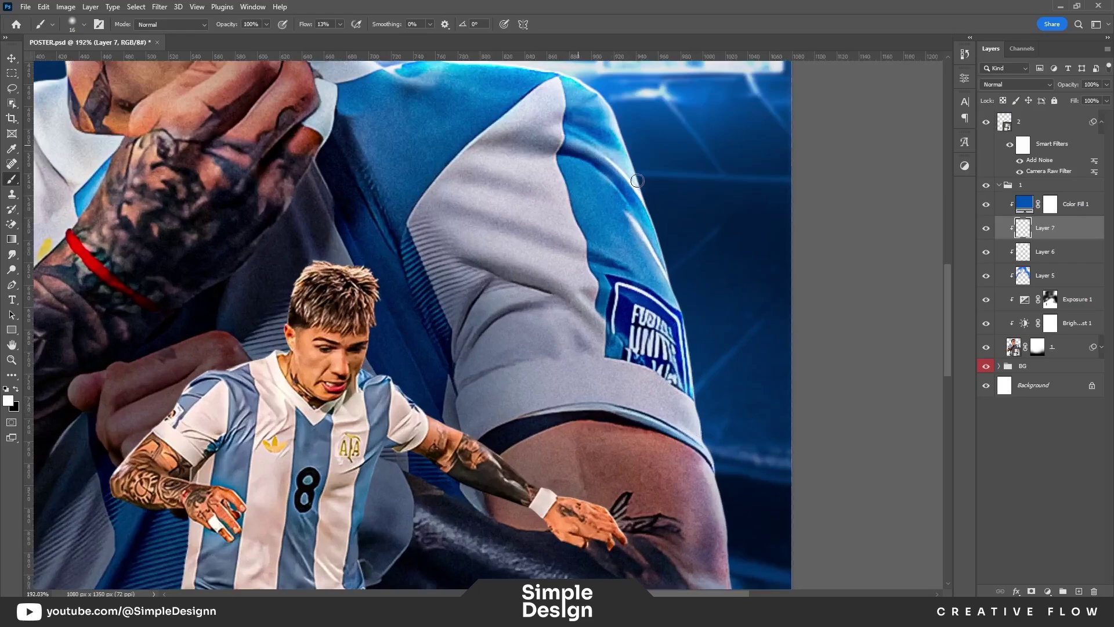
drag(585, 97, 680, 254)
drag(482, 256, 589, 279)
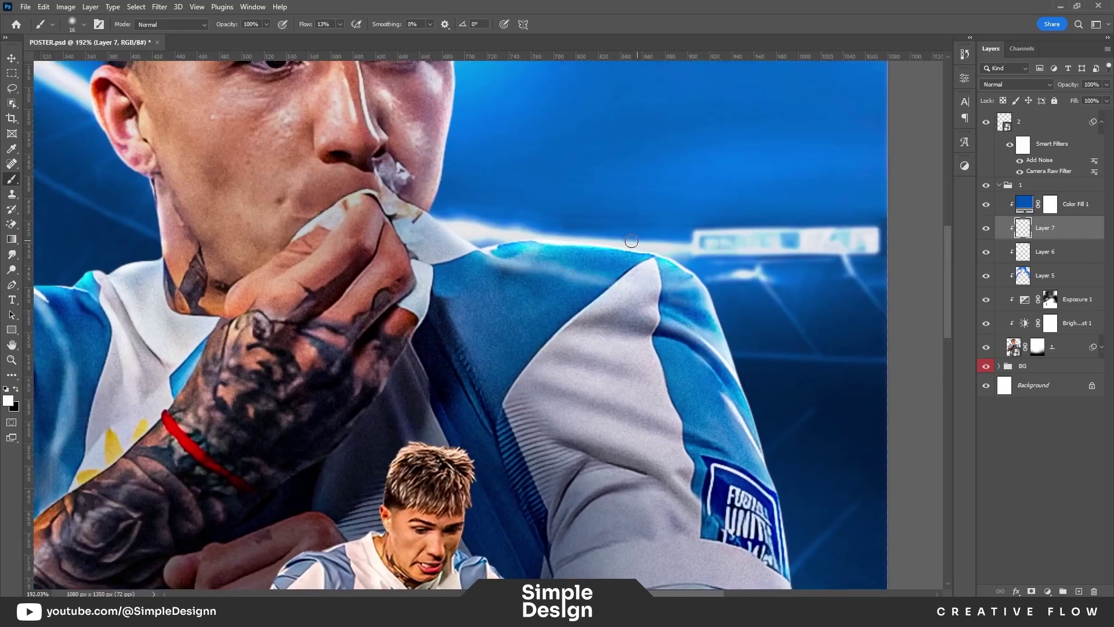
scroll(409, 230, down, 3)
scroll(409, 232, up, 4)
scroll(409, 234, up, 1)
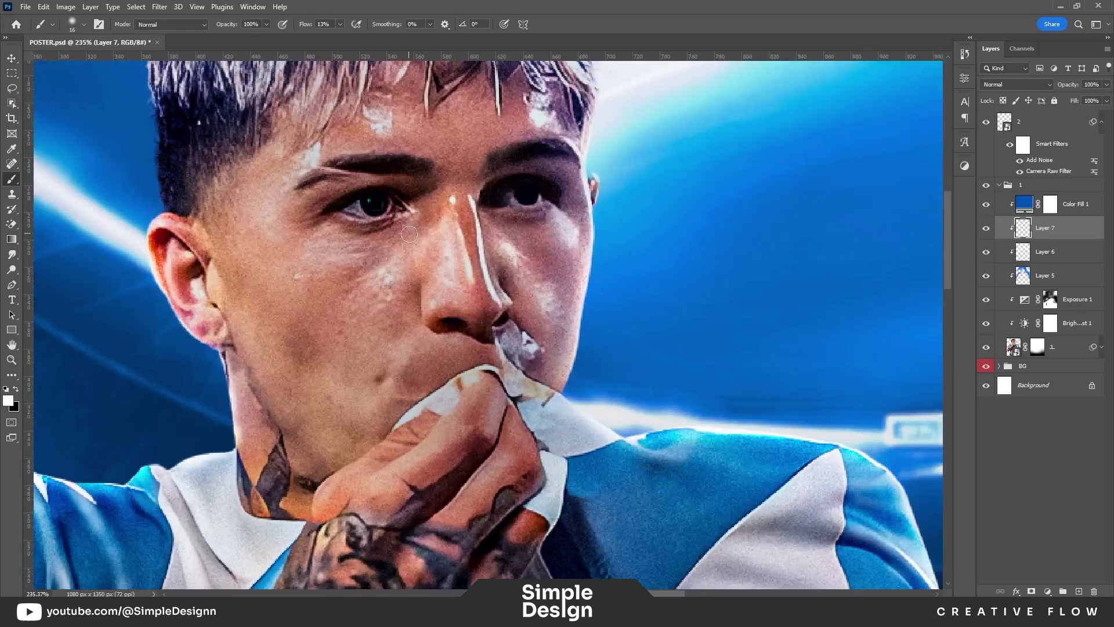
key(bracketright)
key(bracketright)
key(bracketright)
Step: Set Layer 8 to Overlay and work the face highlights around the mouth and hand
click(1079, 591)
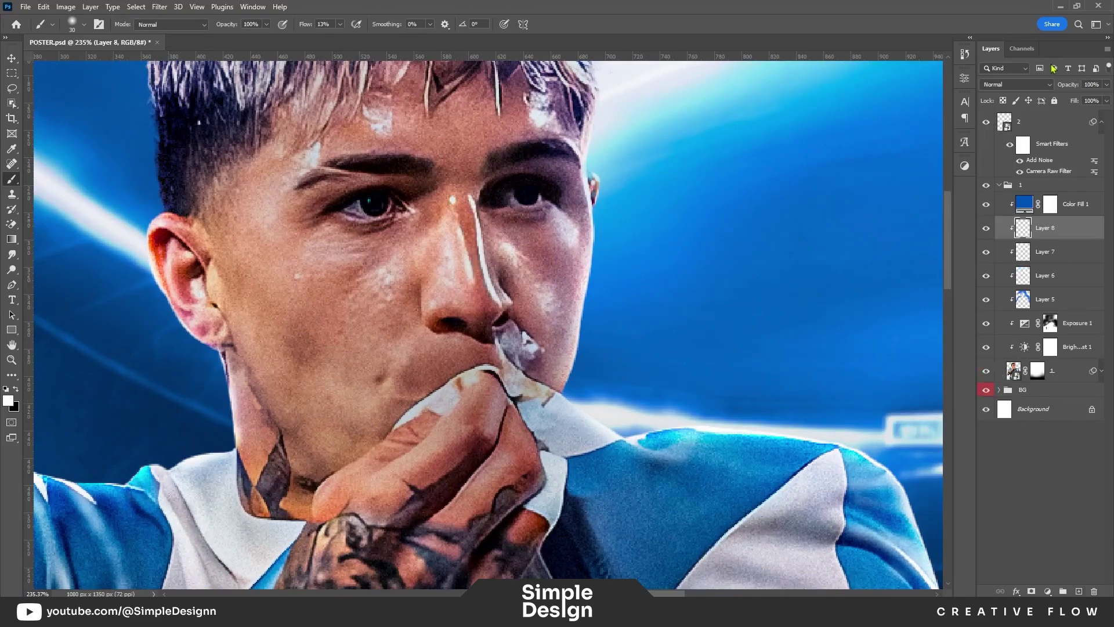
click(1016, 84)
click(1005, 225)
scroll(473, 224, up, 1)
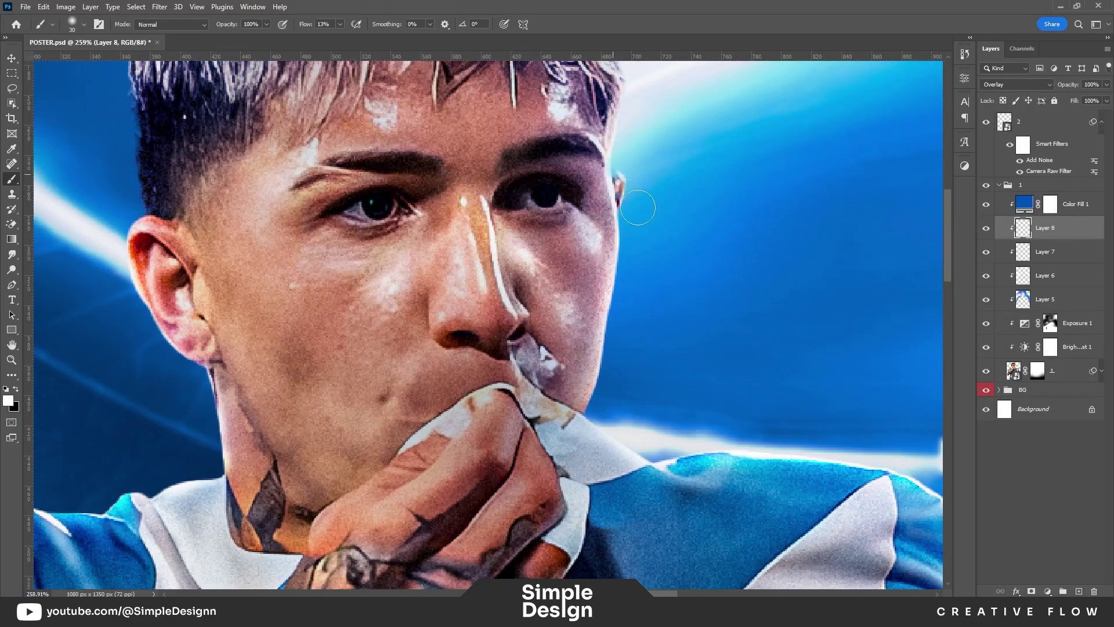
scroll(622, 287, down, 3)
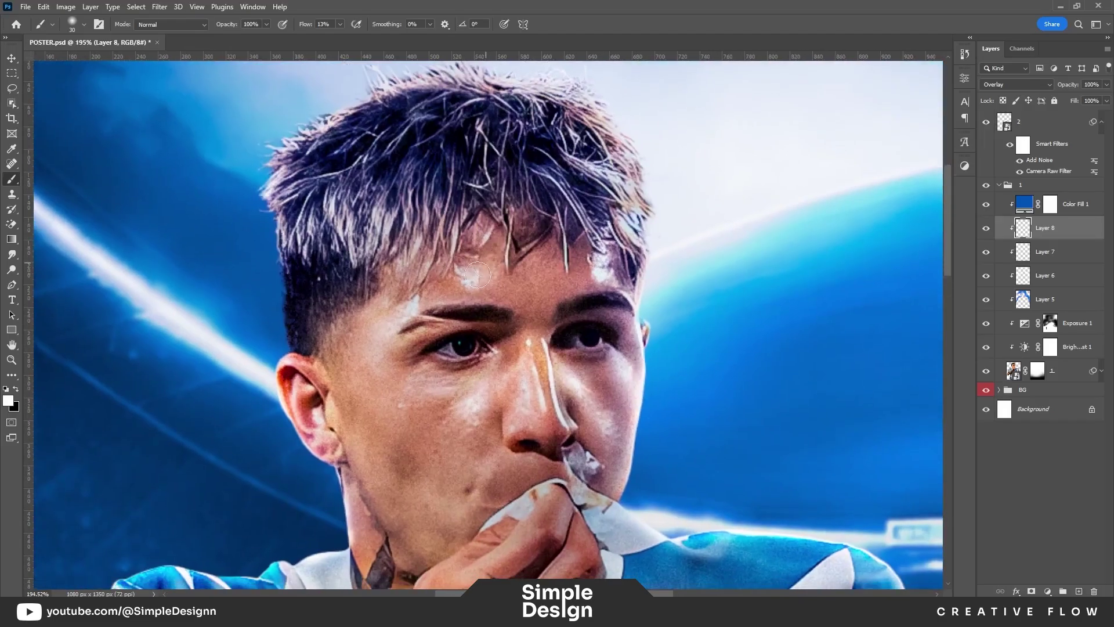
drag(399, 476, 444, 319)
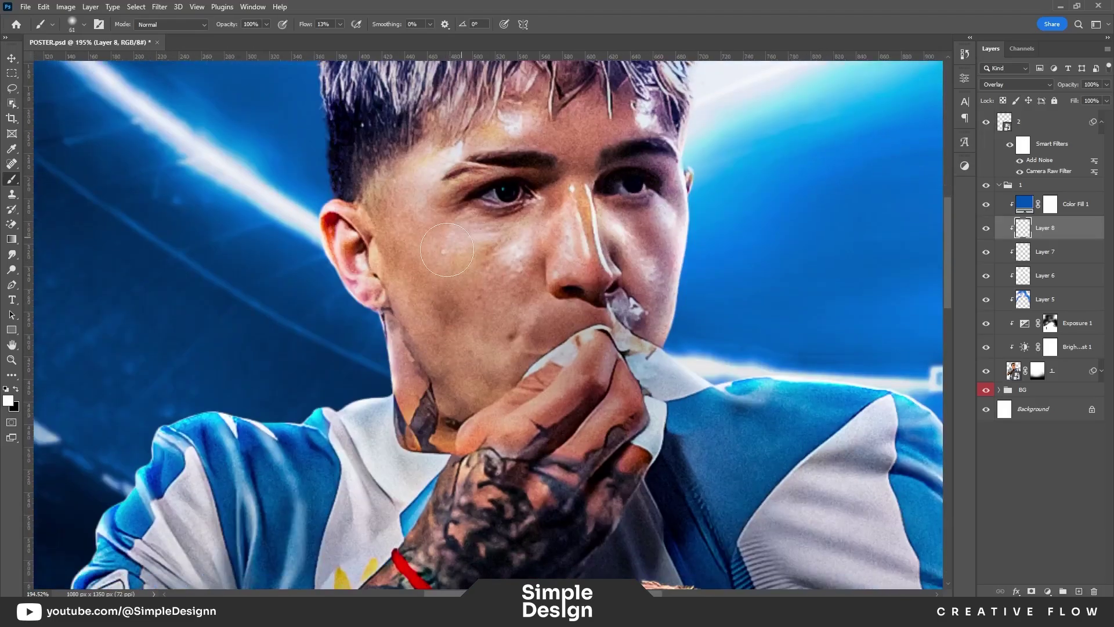
scroll(529, 345, down, 4)
scroll(529, 345, down, 2)
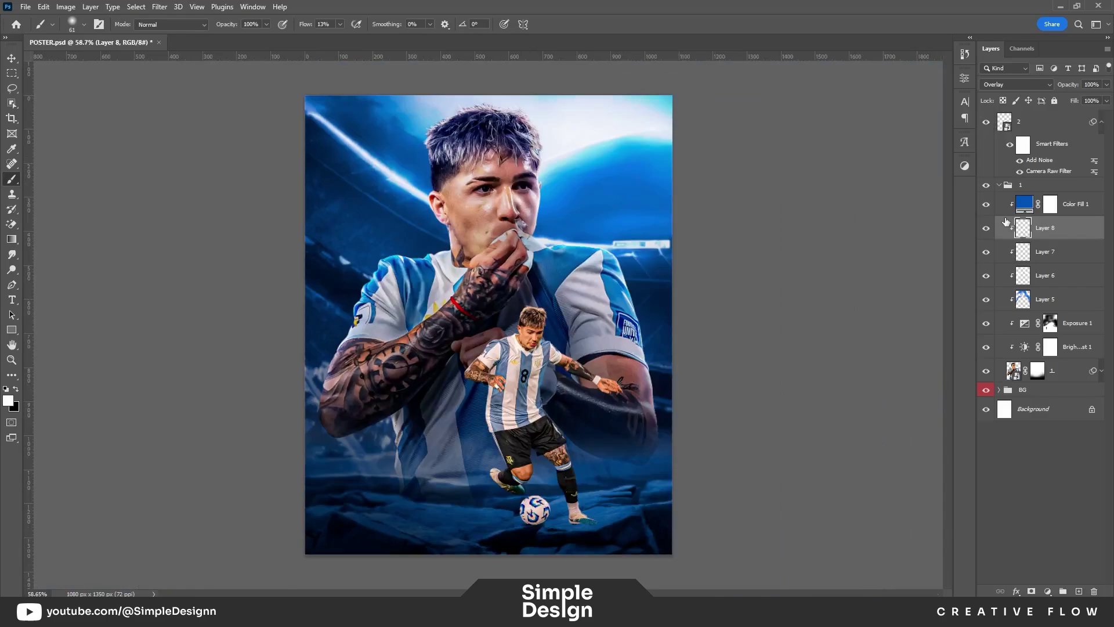
scroll(425, 122, up, 4)
scroll(426, 122, up, 3)
Step: Add Layer 9 in Multiply mode and shade the cheek beside the mouth darker
key(ctrl+shift+alt+n)
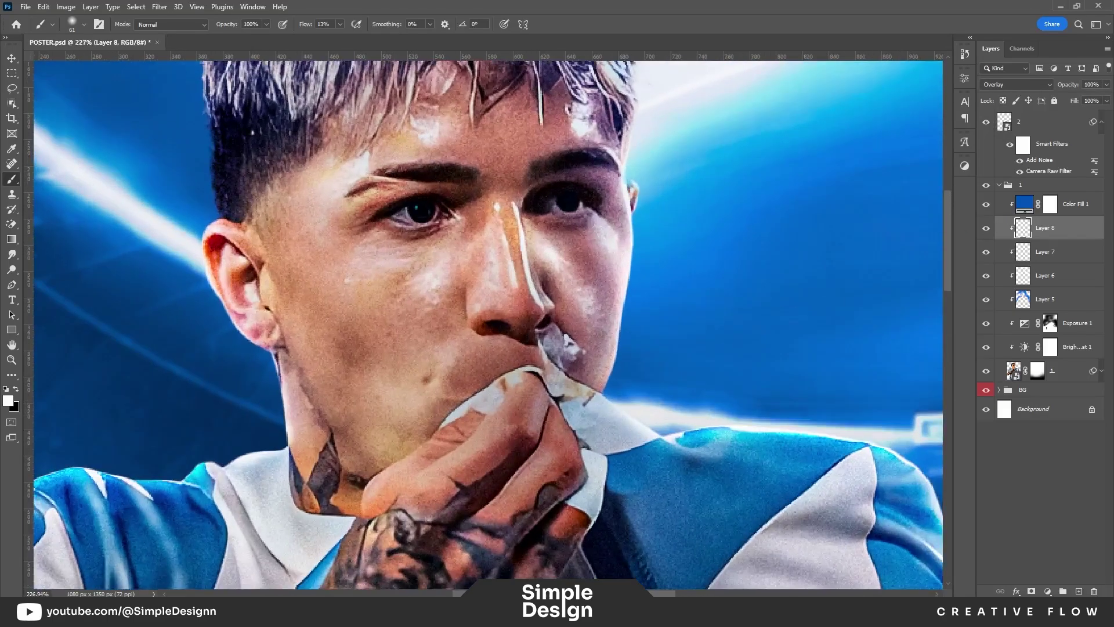
click(1017, 84)
click(1010, 120)
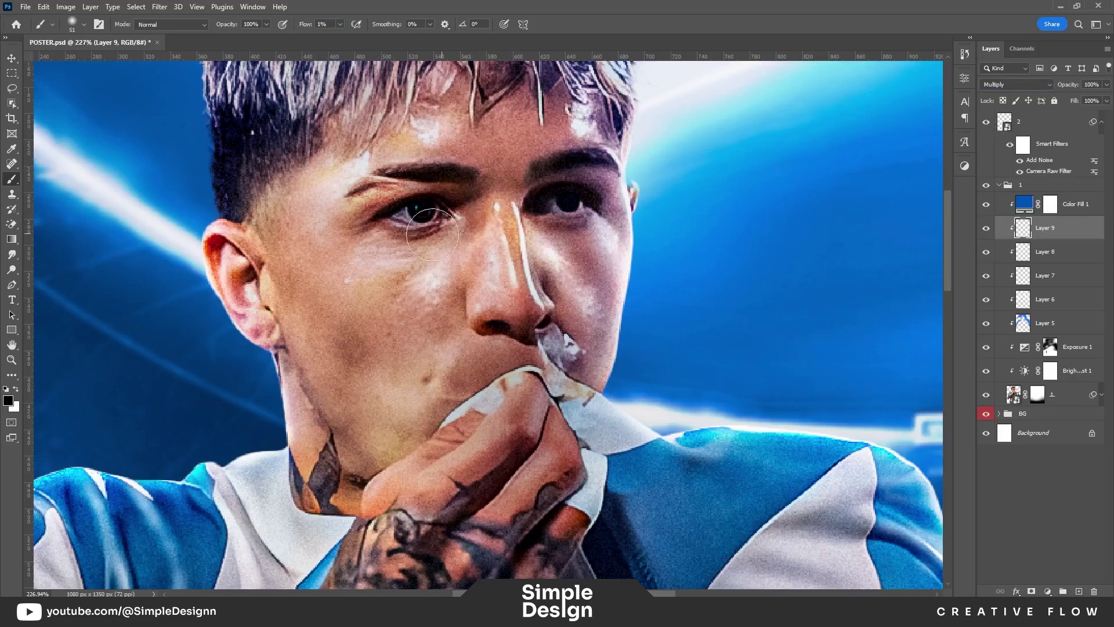
drag(482, 342, 440, 378)
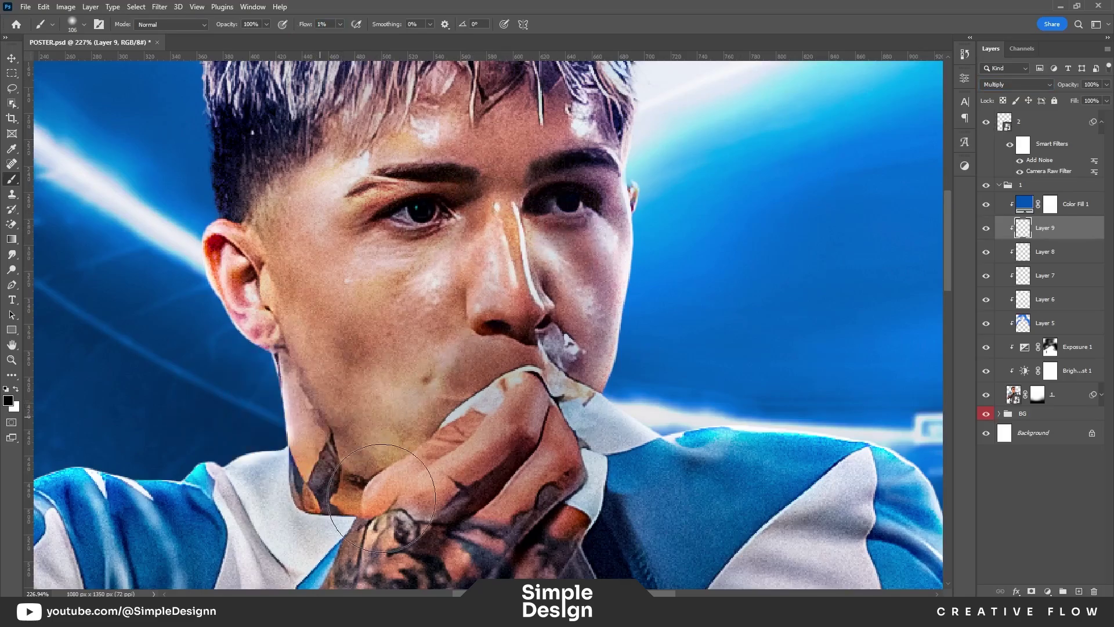
drag(327, 117, 304, 228)
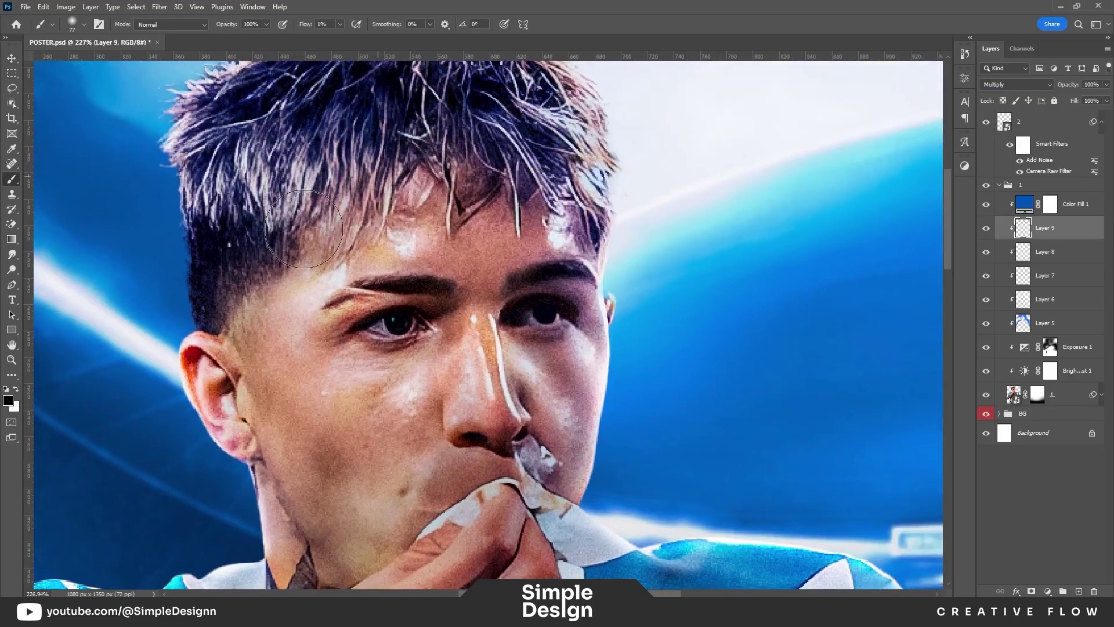
alt+scroll(483, 281, down, 2)
alt+scroll(485, 280, down, 2)
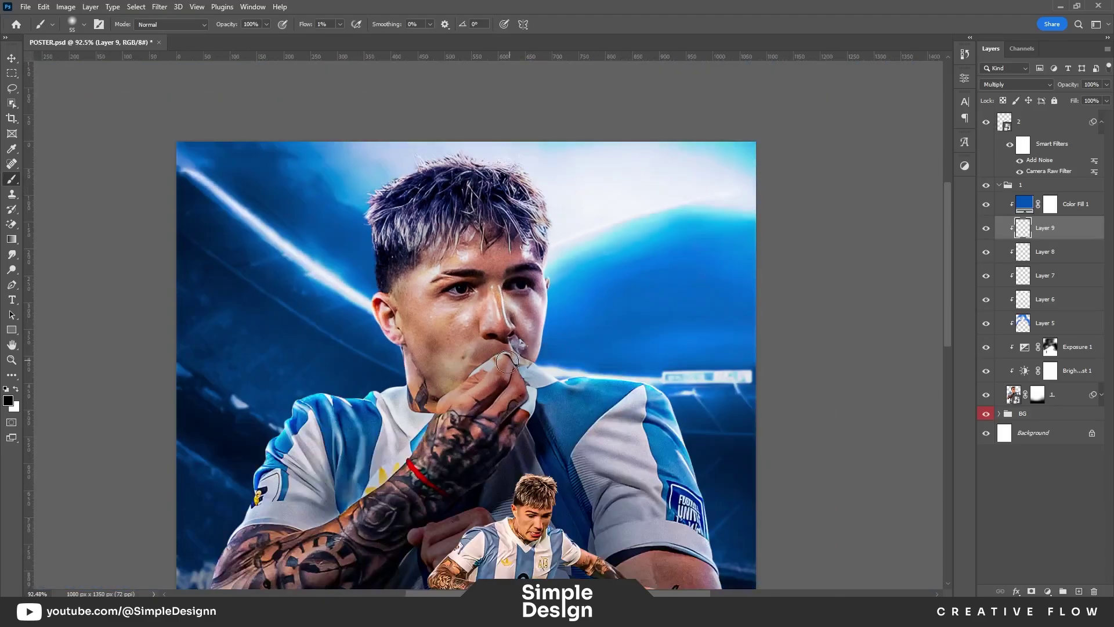
alt+scroll(507, 289, up, 4)
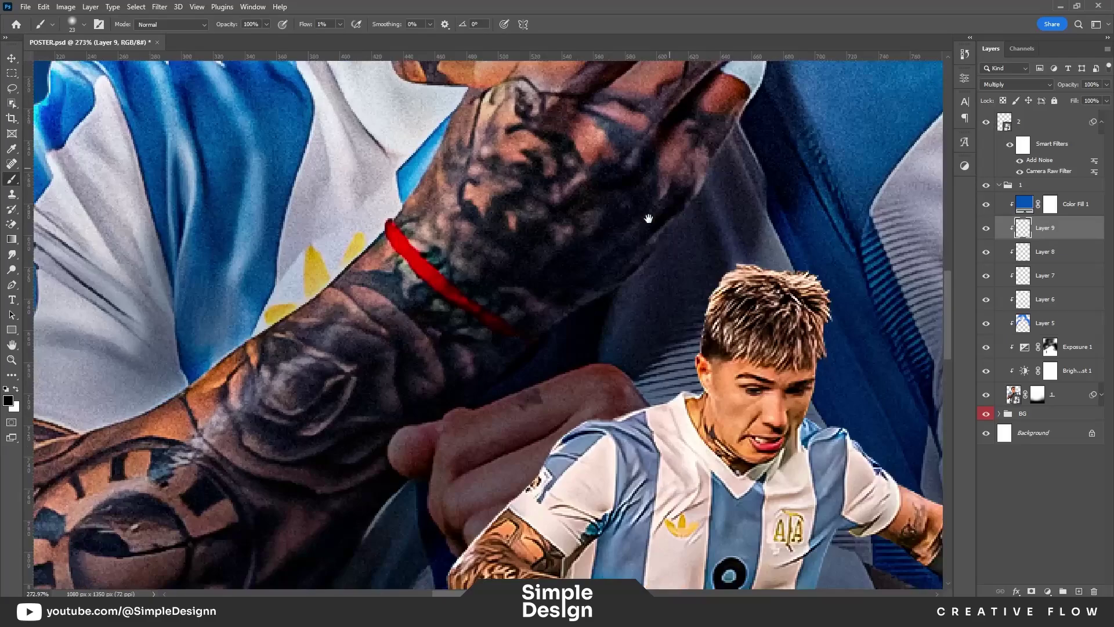
drag(504, 519, 611, 281)
scroll(430, 458, down, 2)
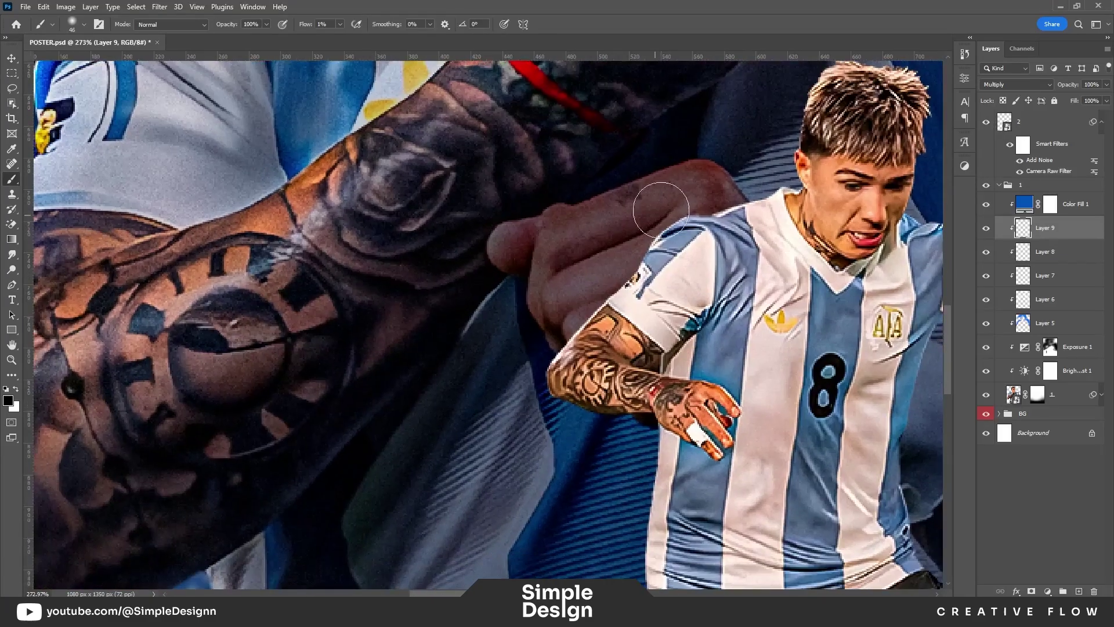
scroll(659, 199, down, 2)
scroll(580, 261, up, 2)
Step: Select the Exposure 1 mask and swap the painting colour to black
click(1051, 347)
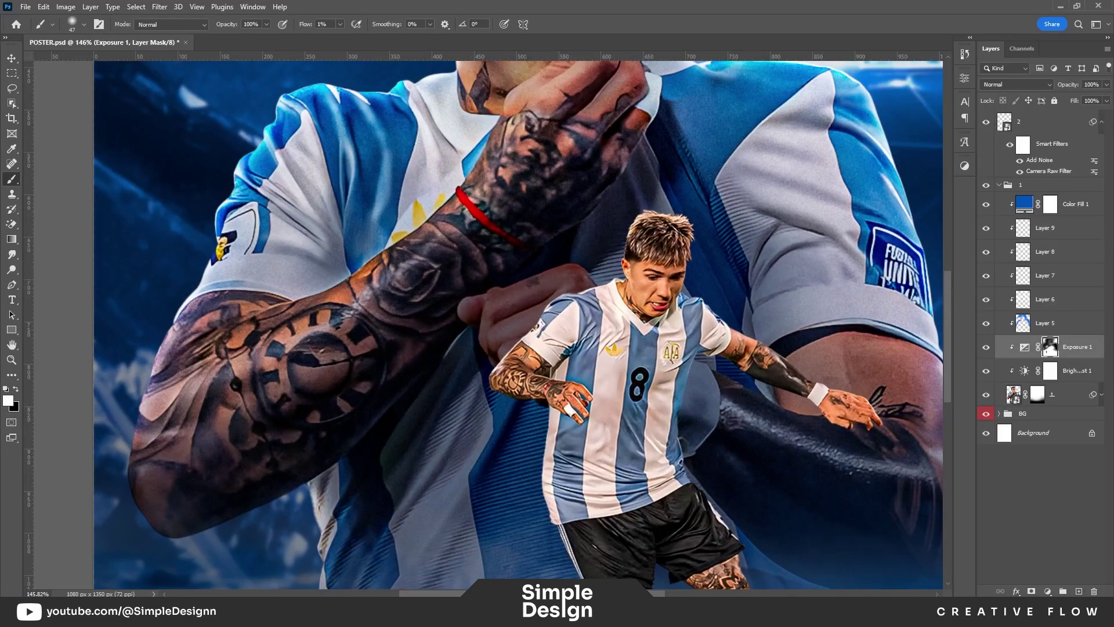
key(x)
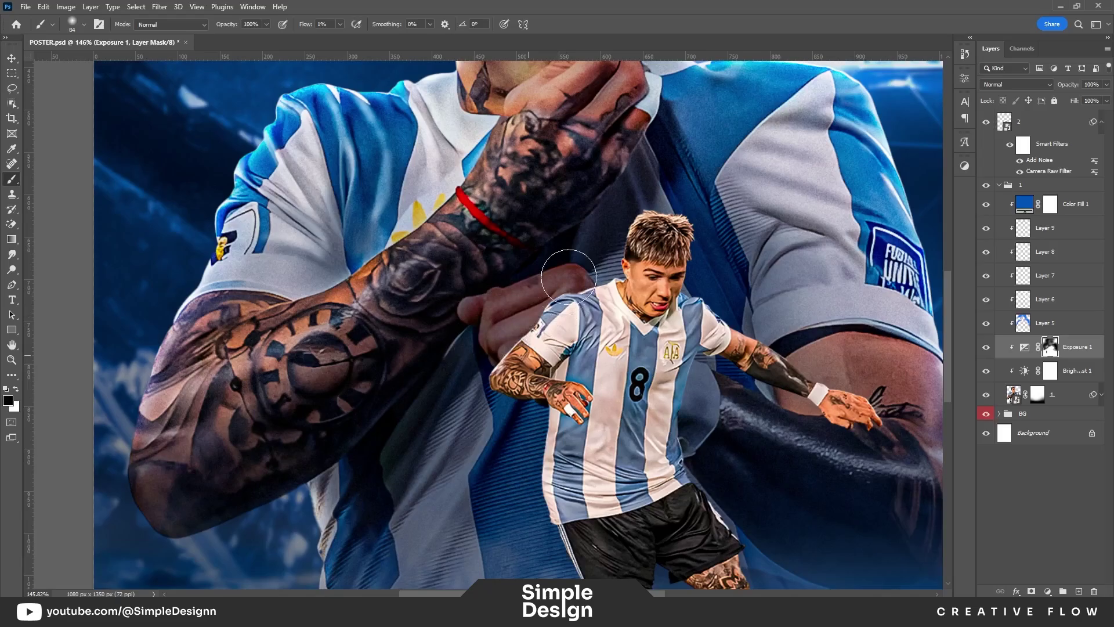
scroll(595, 378, down, 2)
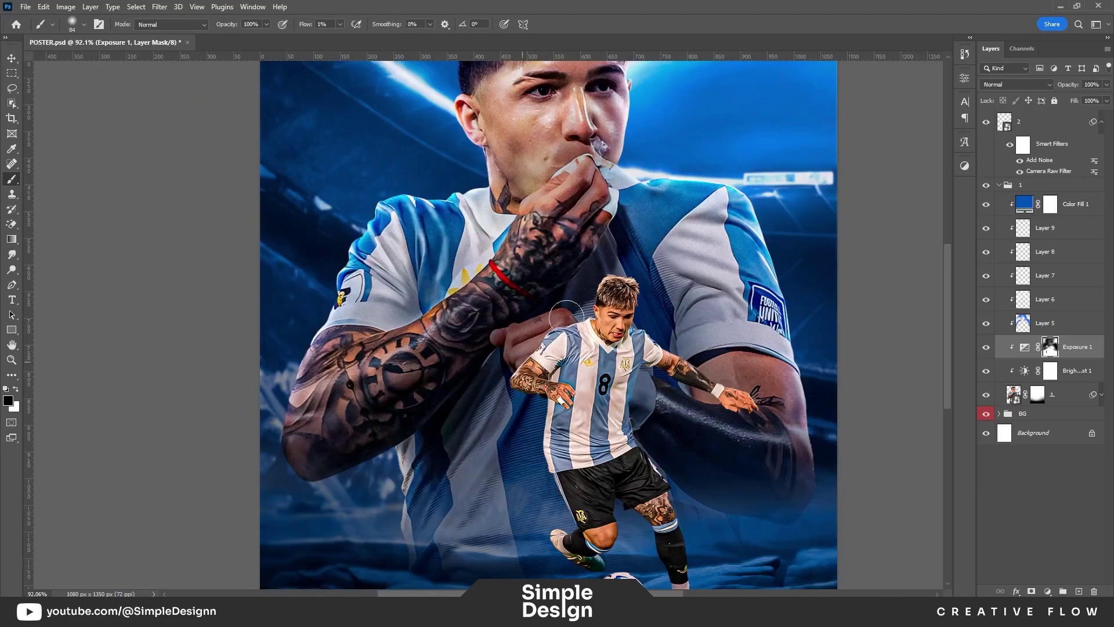
scroll(606, 386, down, 2)
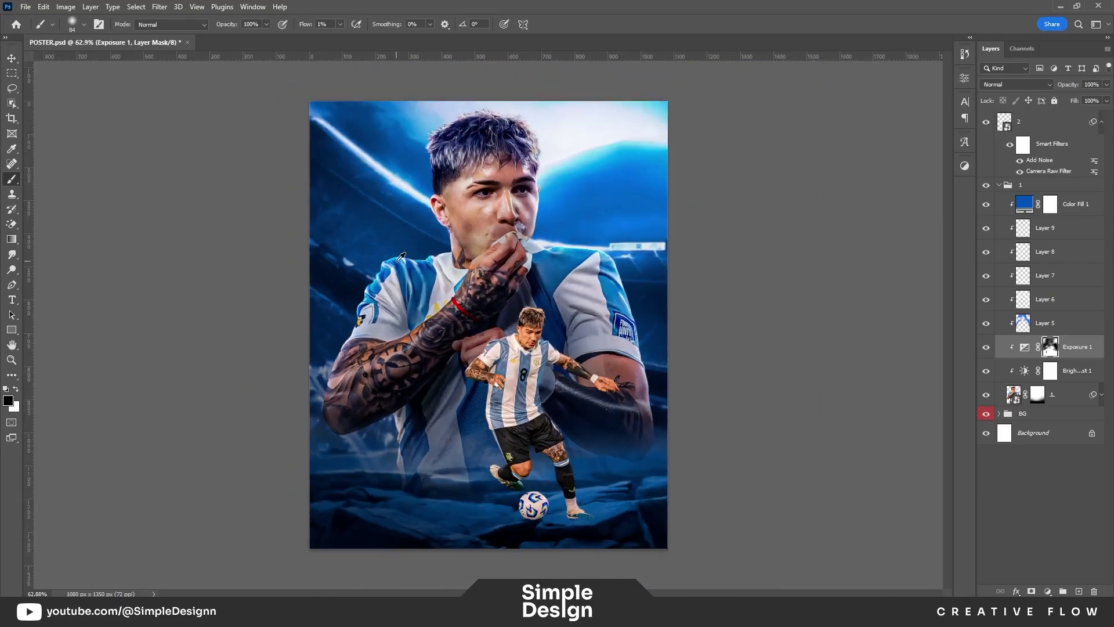
scroll(449, 300, up, 2)
scroll(713, 332, down, 1)
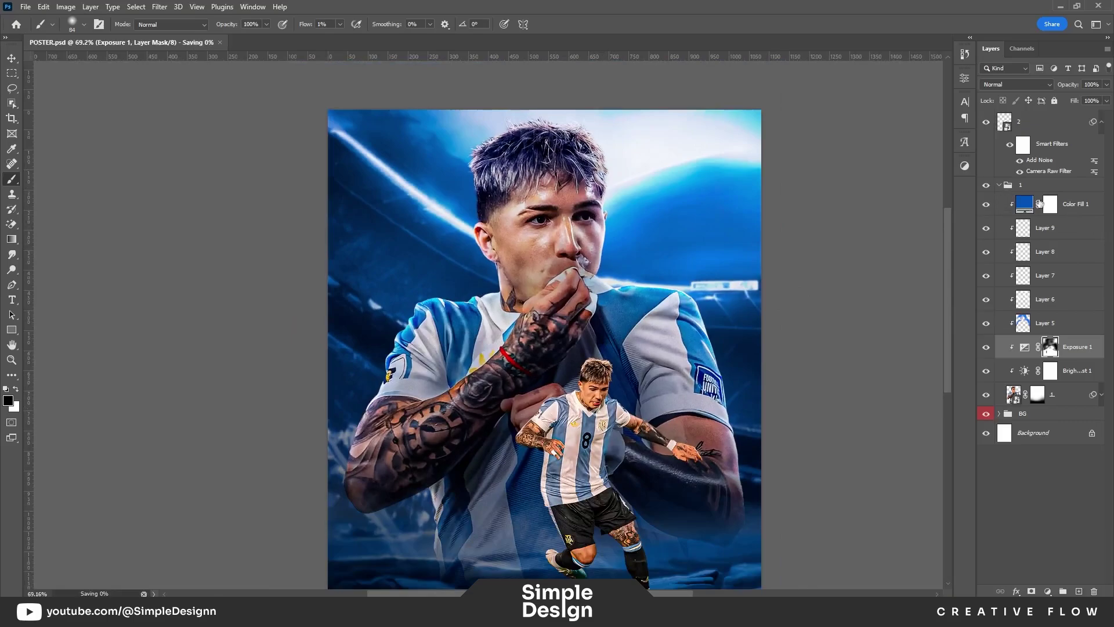
Step: Add Selective Color above Color Fill 1 with Yellows Cyan -30, Magenta +40, Yellow -89, Black -19
click(1074, 204)
click(1048, 591)
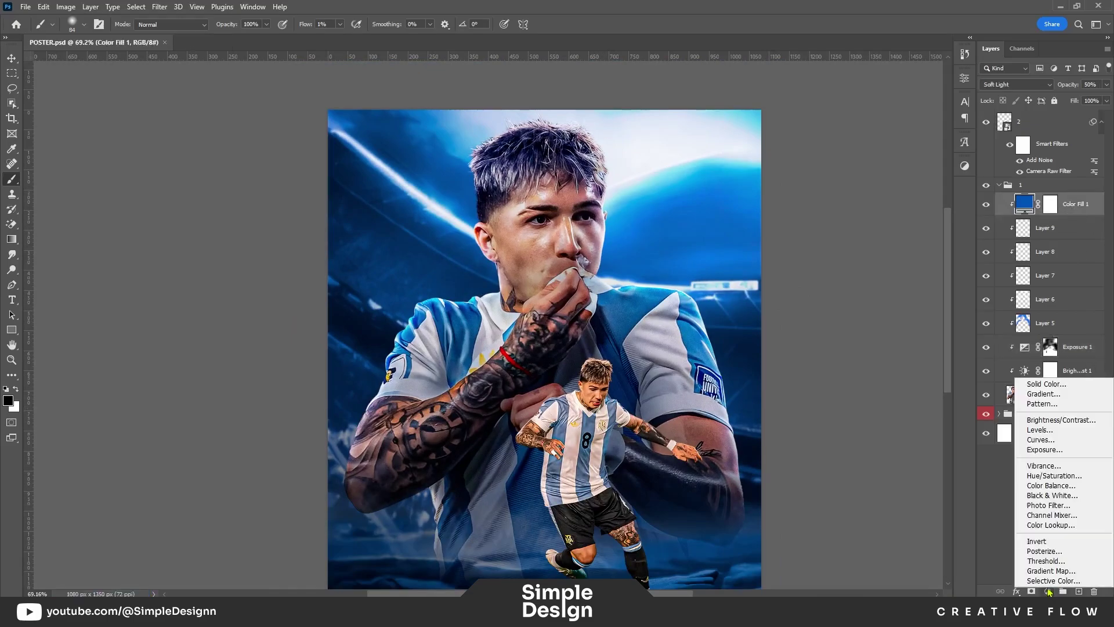
click(1065, 580)
click(876, 124)
click(874, 134)
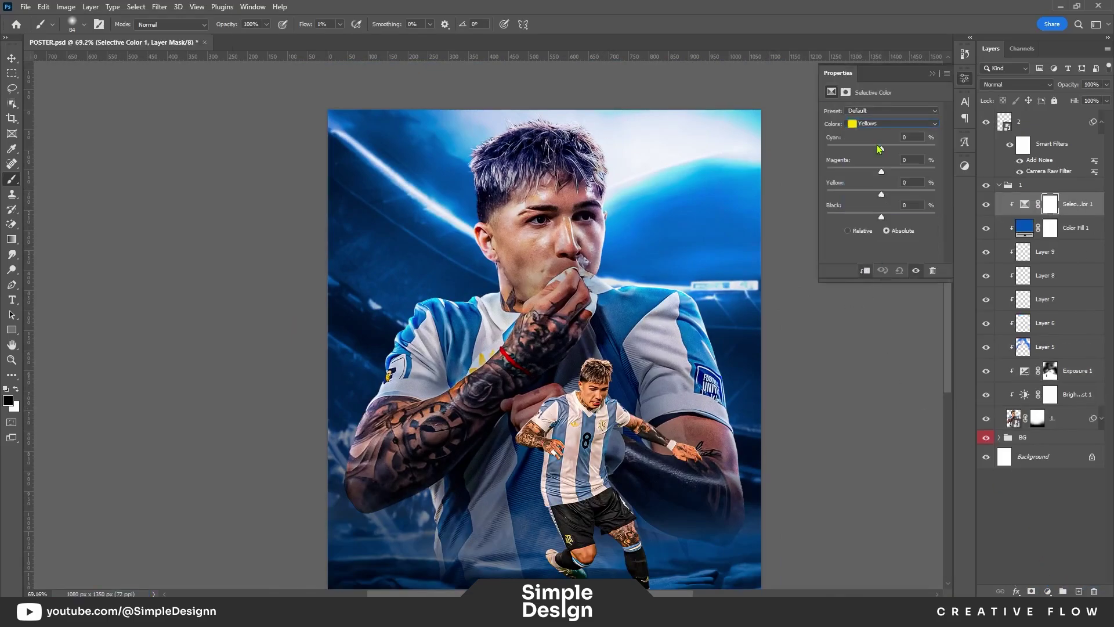
drag(858, 172, 903, 171)
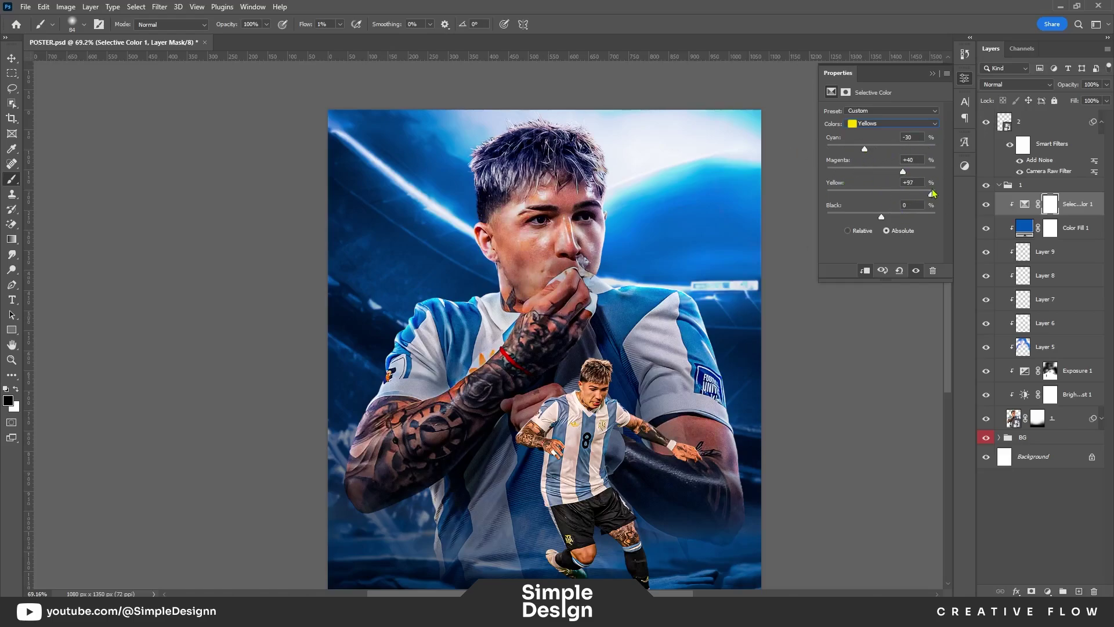
drag(881, 219, 875, 219)
scroll(465, 331, down, 2)
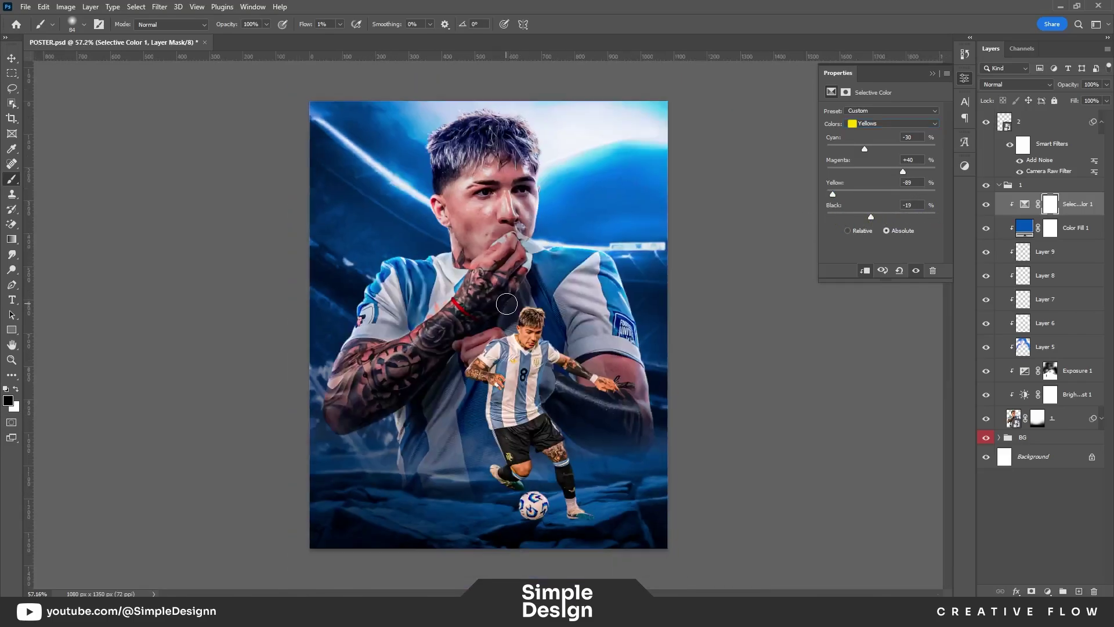
Step: Set the Selective Color Cyans range to Cyan +32 and Black -11
click(891, 123)
click(877, 162)
mouse_move(924, 148)
mouse_down()
mouse_move(934, 147)
mouse_move(898, 150)
mouse_move(877, 171)
mouse_up()
drag(881, 218, 876, 215)
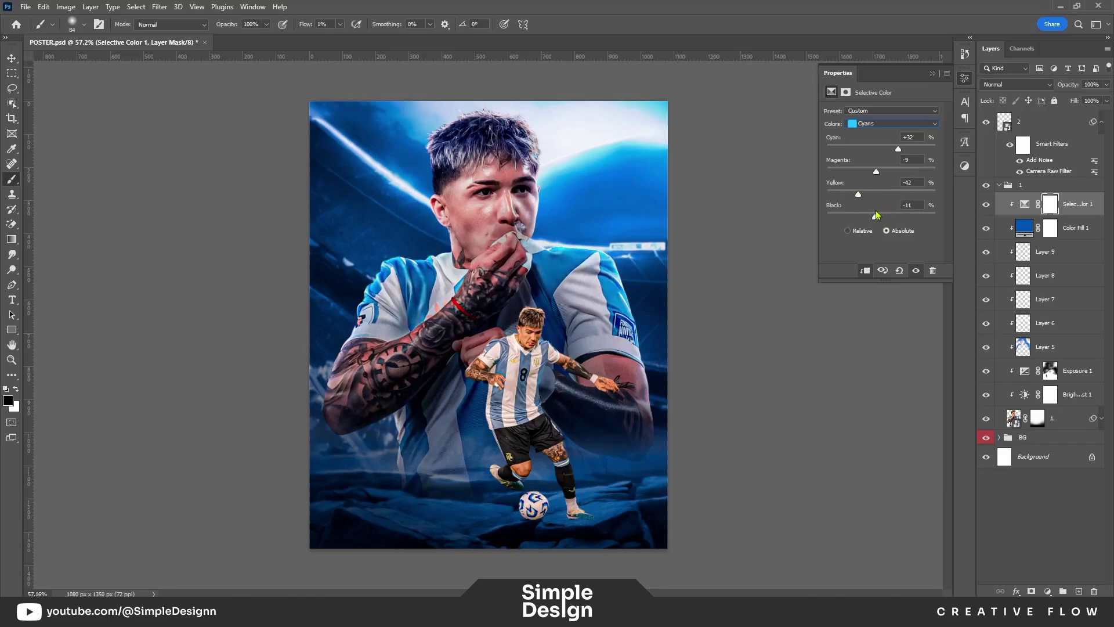
click(939, 74)
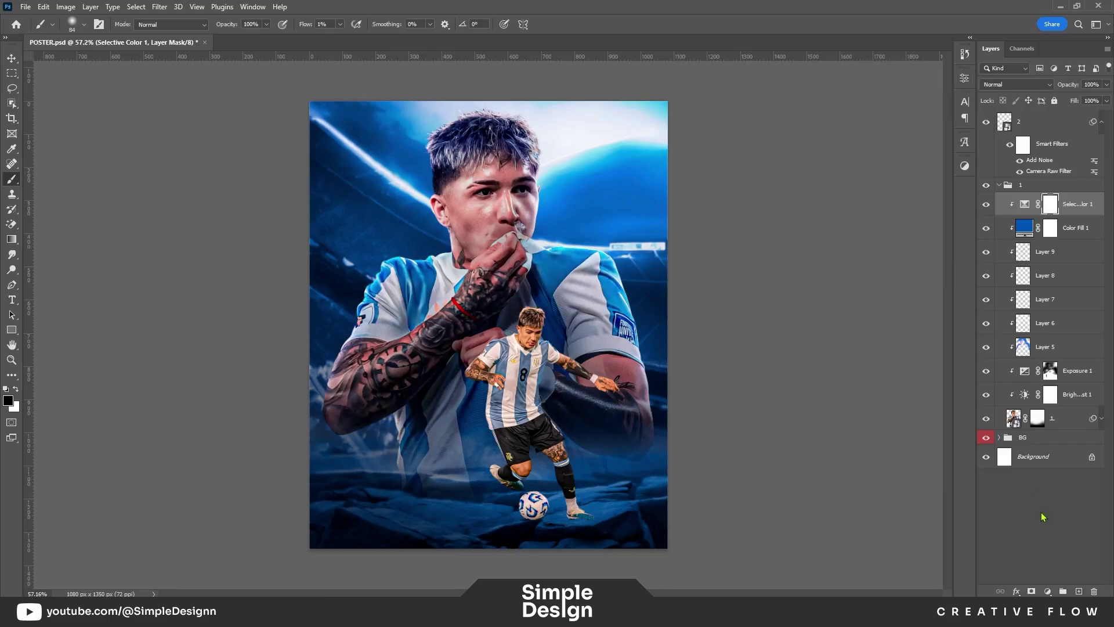
click(986, 205)
Step: Toggle Layer 5 off and on to compare the poster with and without it
scroll(503, 140, up, 3)
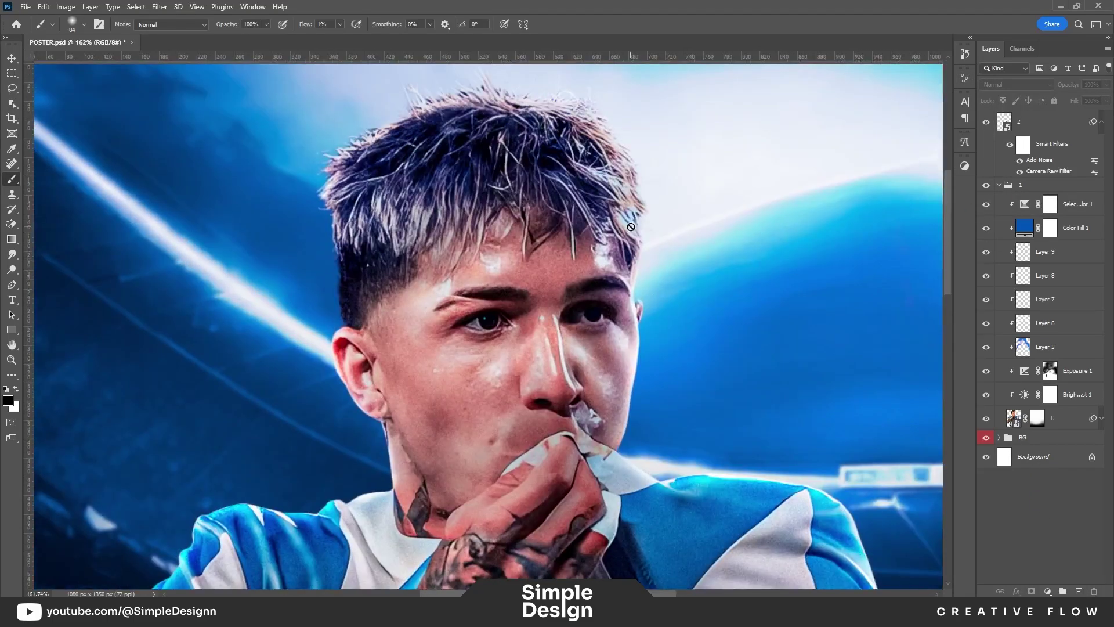
click(986, 347)
scroll(531, 325, down, 8)
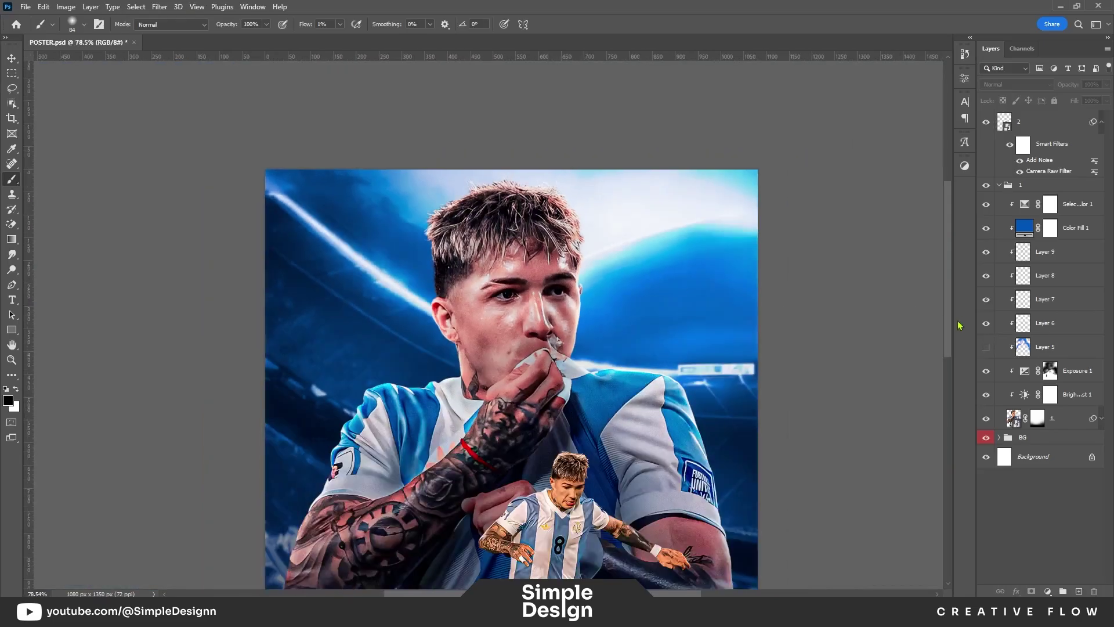
click(986, 346)
scroll(482, 325, down, 2)
scroll(482, 325, up, 1)
Step: Lightly erase Layer 5's hair tint, fit the poster to the window, and collapse group 1
click(1045, 347)
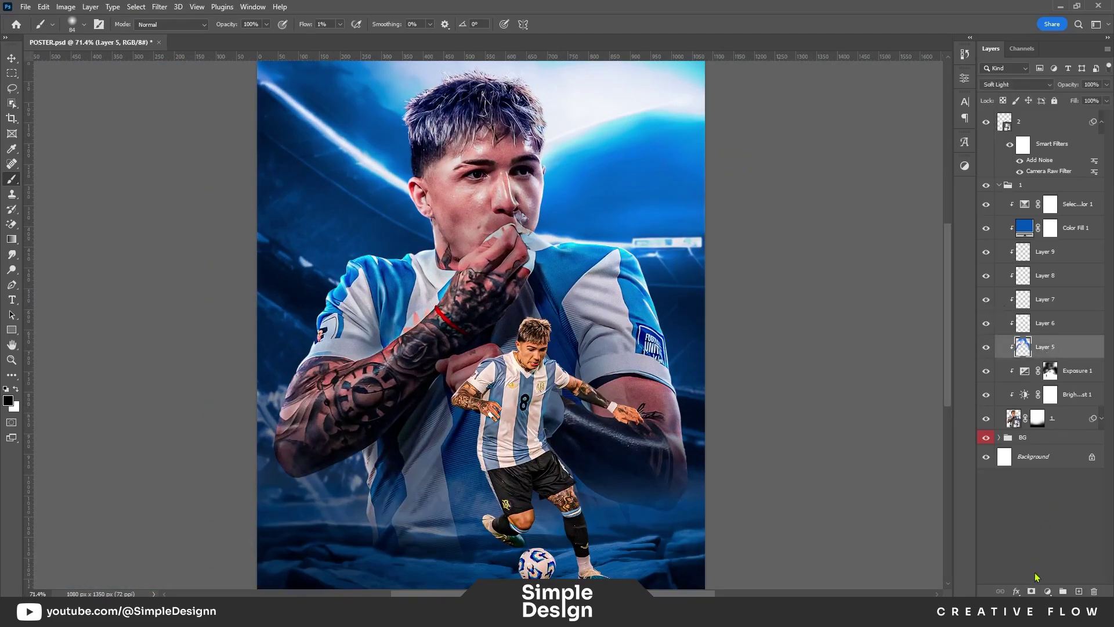
right_click(11, 224)
click(53, 223)
scroll(465, 111, up, 3)
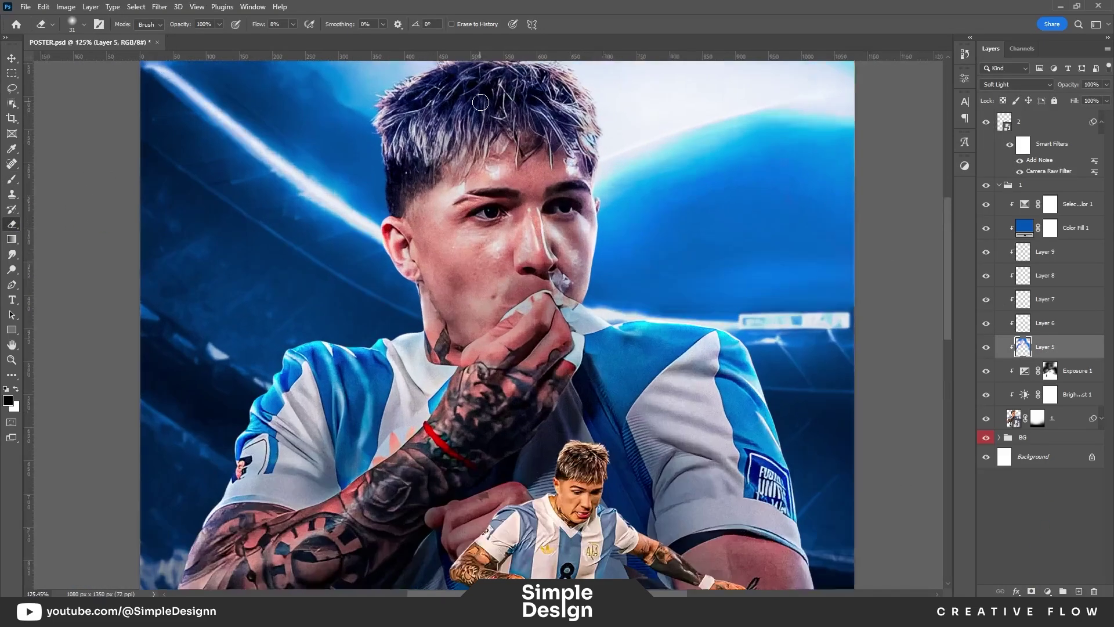
drag(542, 112, 538, 220)
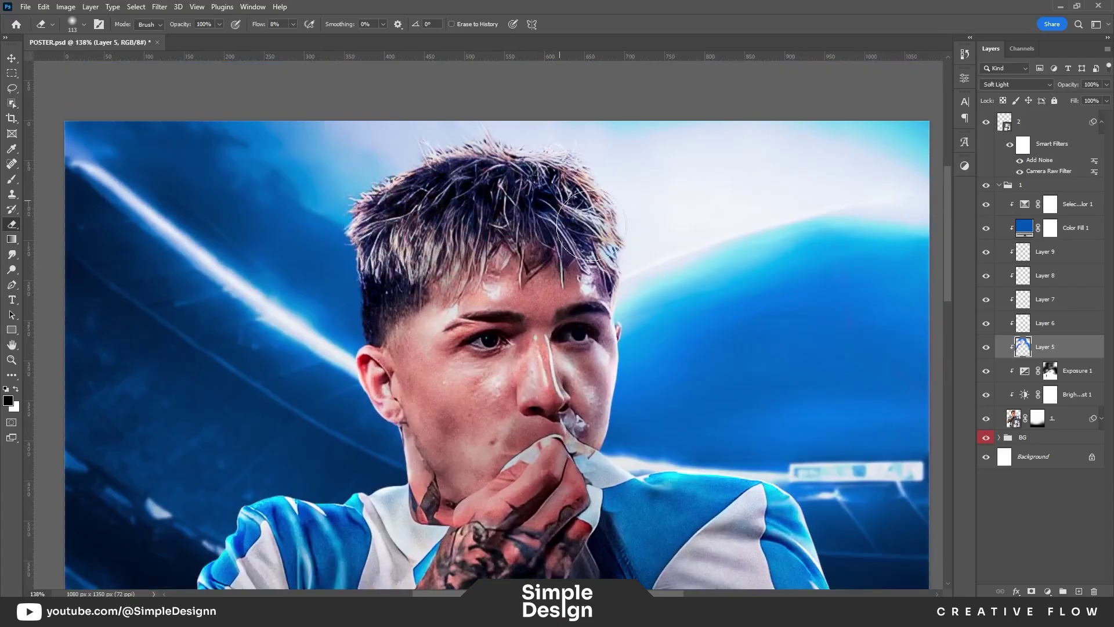
key(ctrl+0)
click(1054, 187)
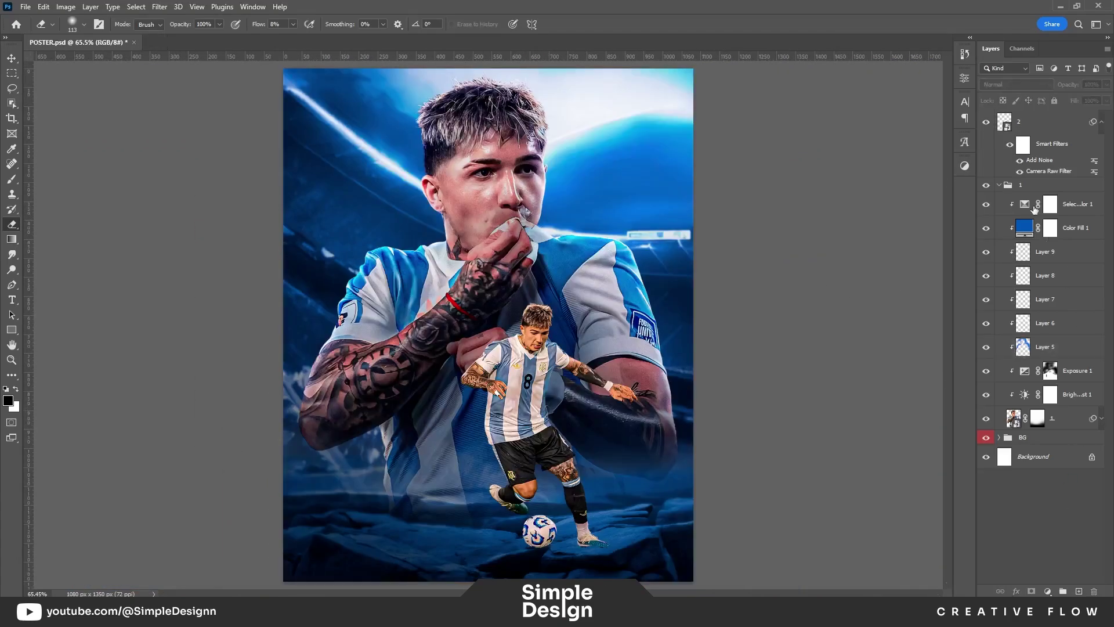
click(999, 185)
key(v)
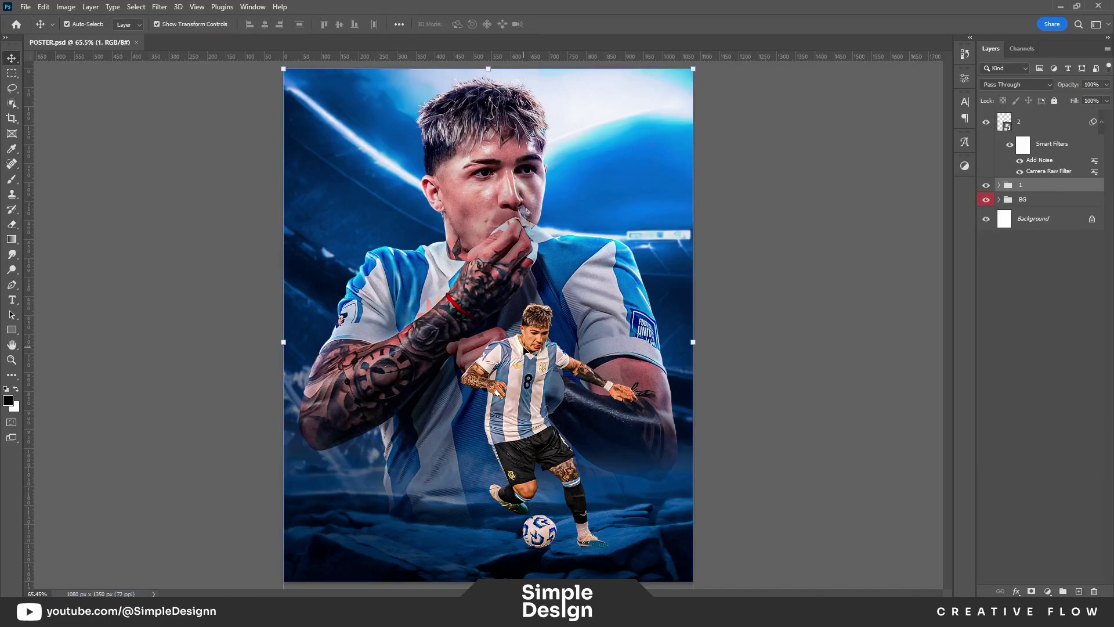
Step: Alt-drag a copy of the blue Color Fill 1 above the action cutout layer 2
click(516, 372)
click(1101, 122)
click(1000, 141)
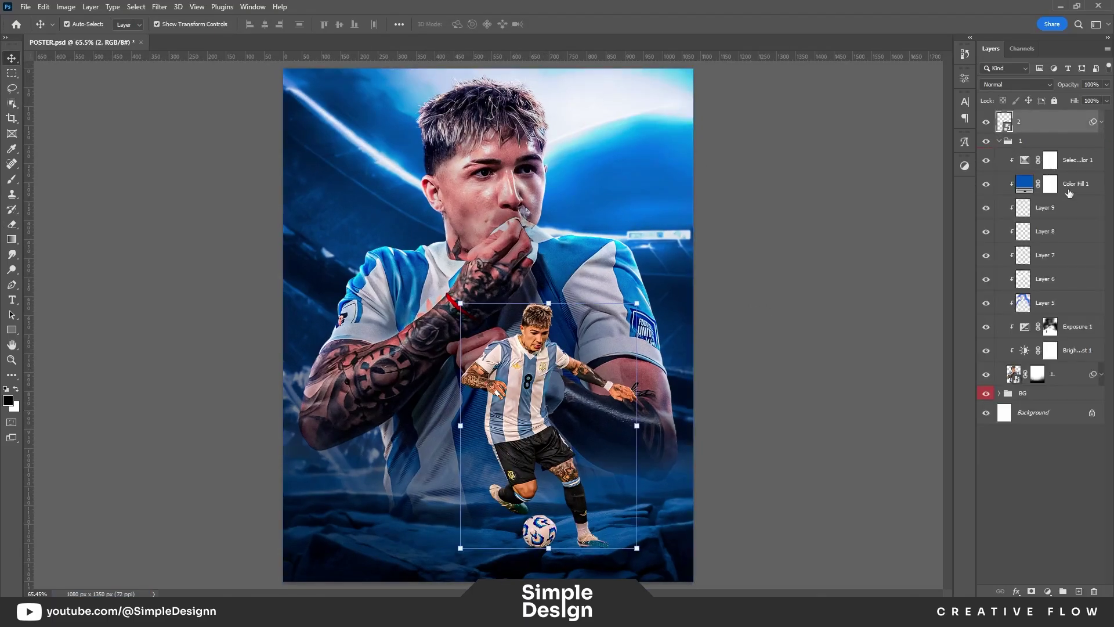
drag(1062, 207, 1050, 114)
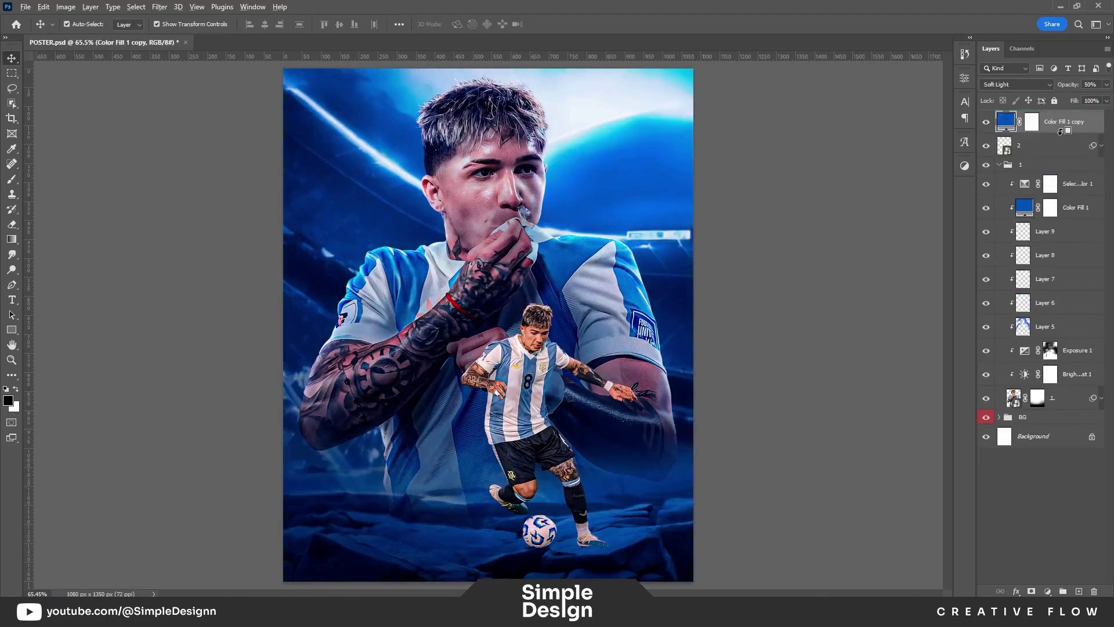
click(1000, 167)
click(1039, 262)
scroll(551, 319, up, 3)
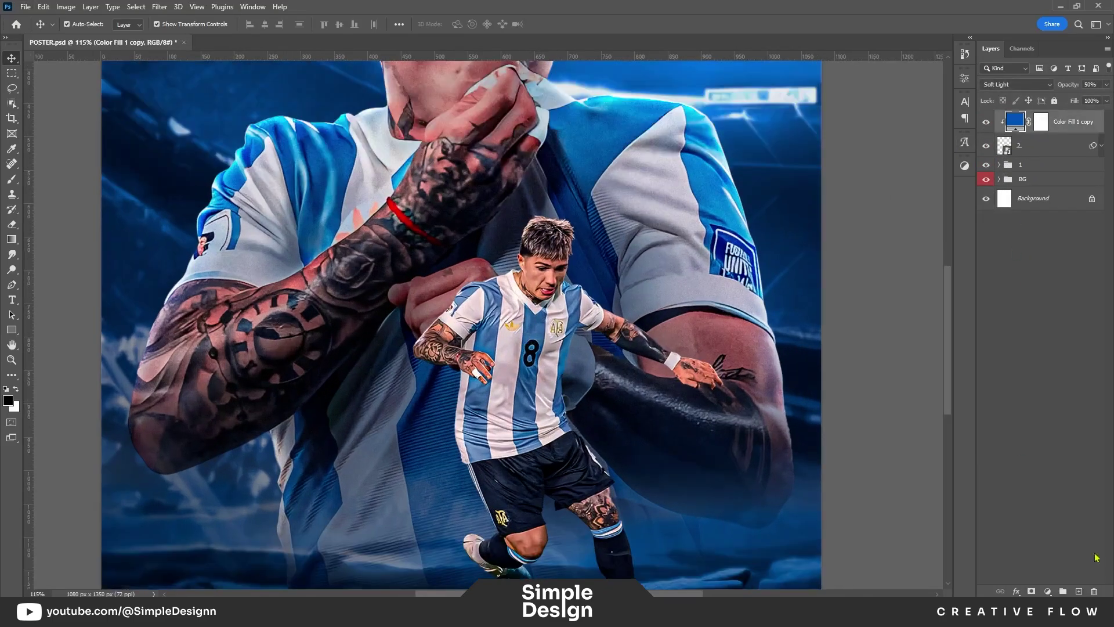
click(1048, 591)
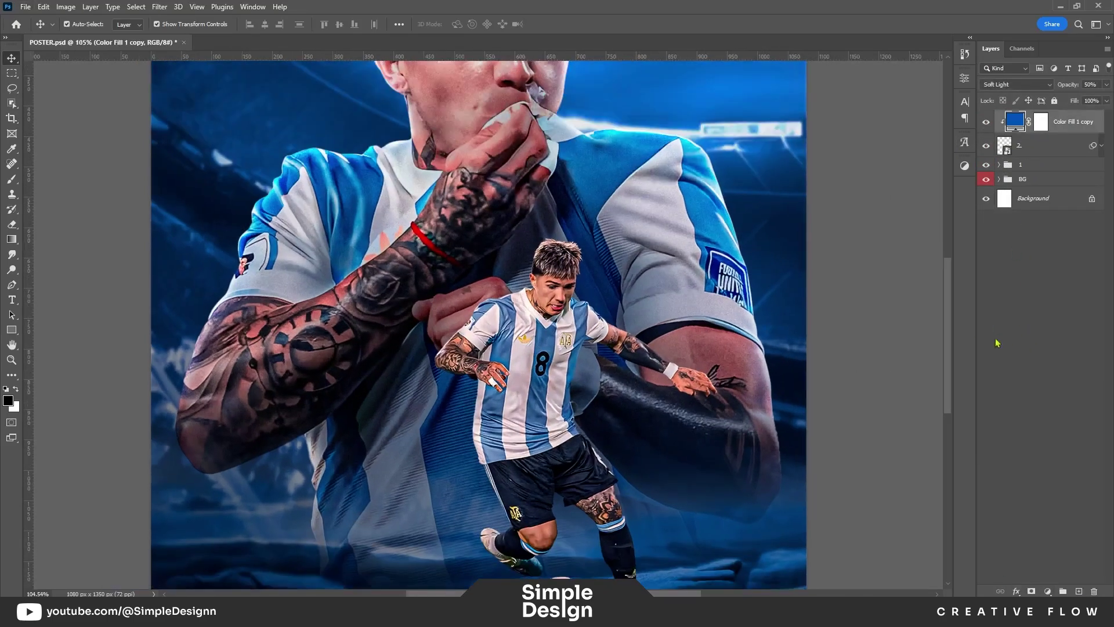
key(ctrl+0)
Step: Add Selective Color 2, shifting the Yellows' magenta and yellow, and Cyans black to -11
click(1054, 592)
click(1045, 587)
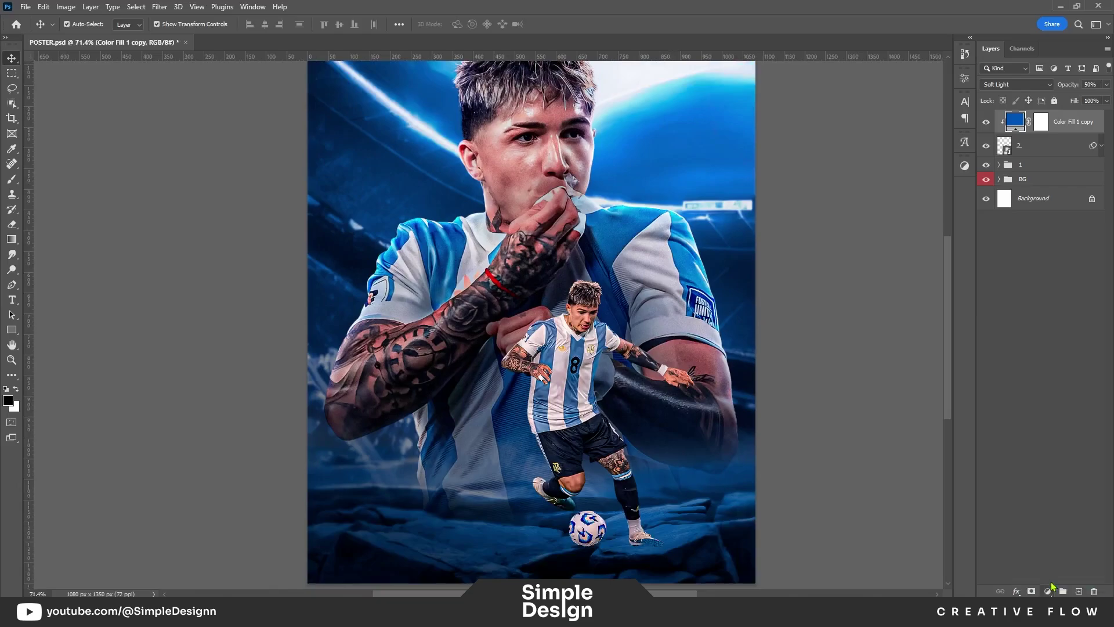
click(891, 123)
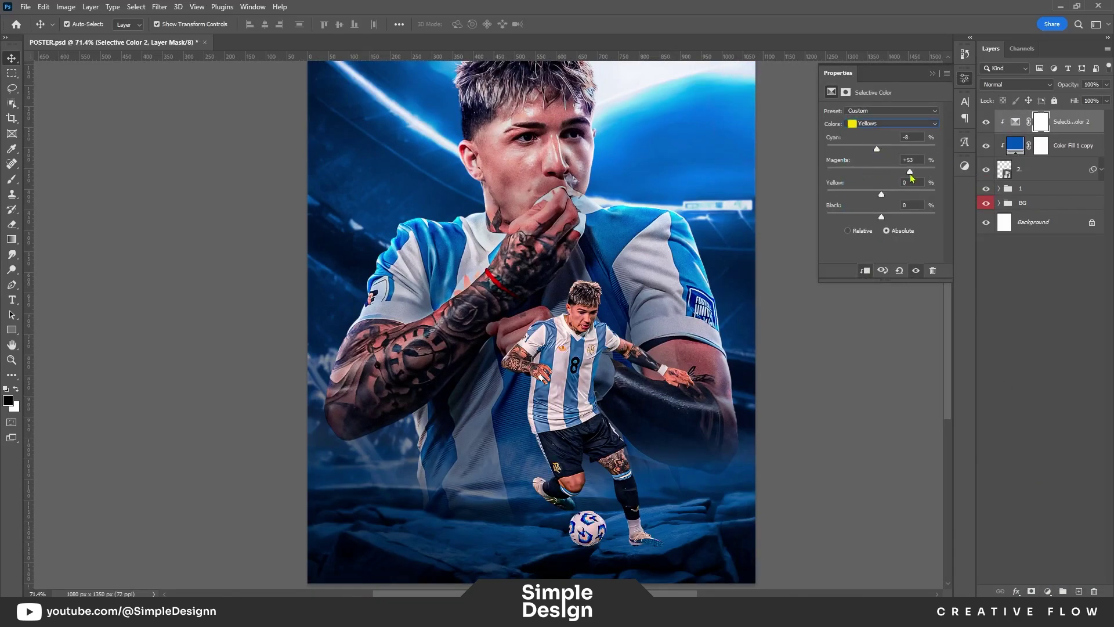
mouse_move(892, 172)
mouse_down()
mouse_move(852, 194)
mouse_move(895, 216)
mouse_up()
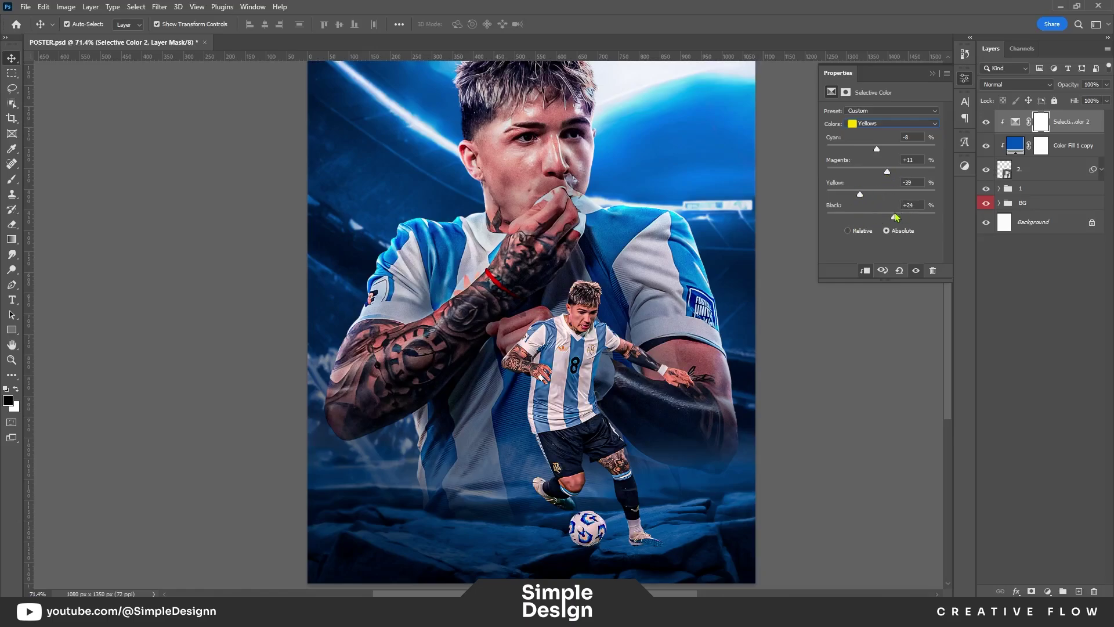
click(894, 124)
click(887, 152)
drag(882, 217, 875, 216)
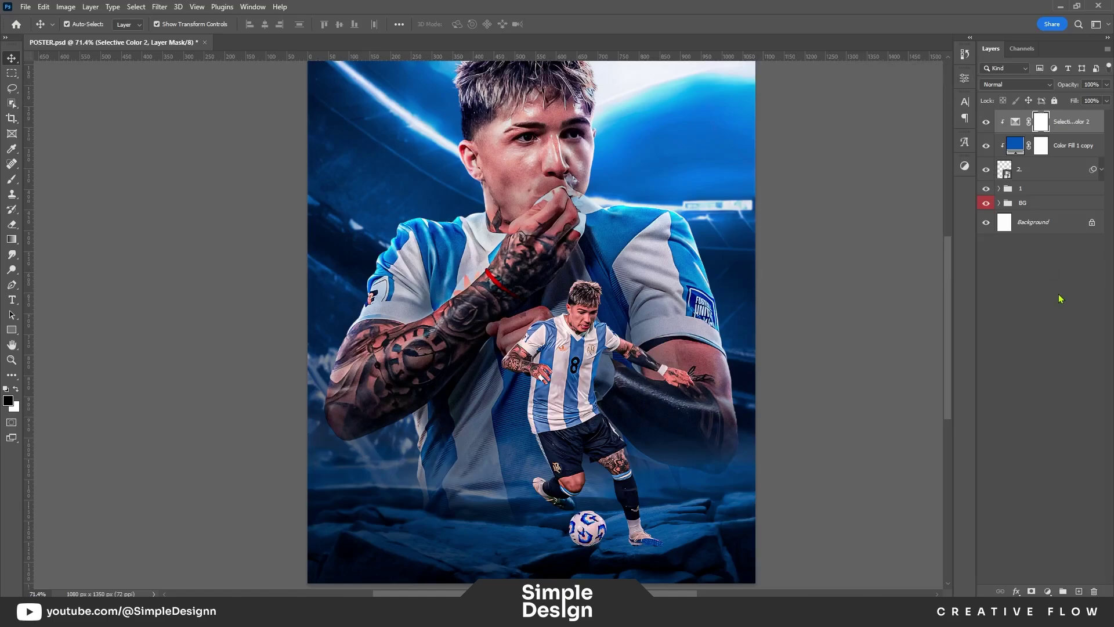
Step: Group the cutout with its fill copy and Selective Color 2 as group 2
click(1013, 118)
text(2)
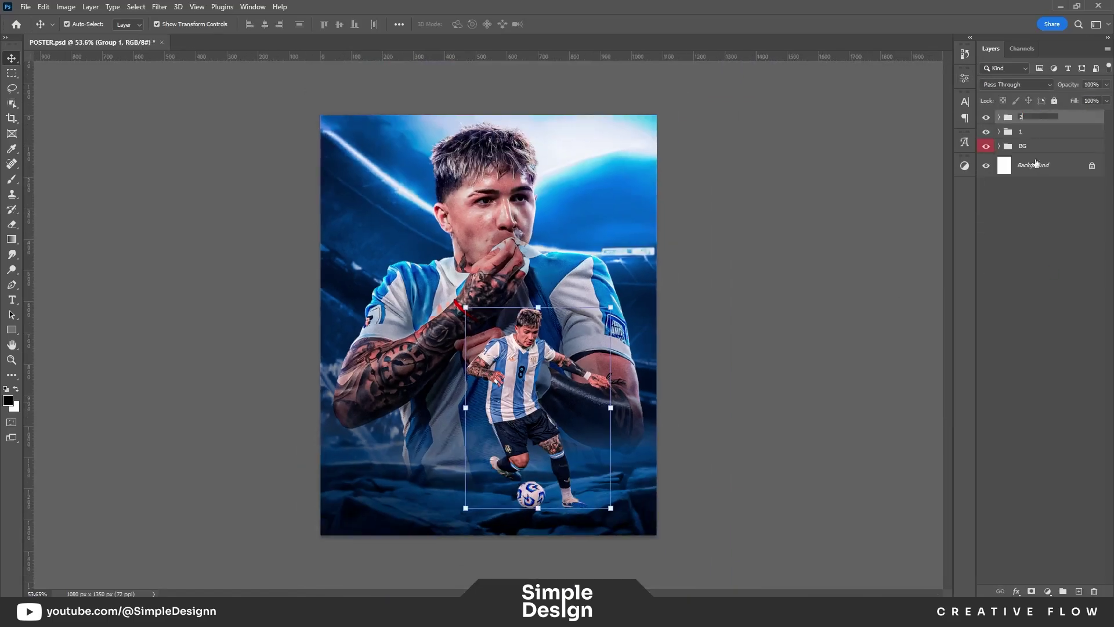
key(Return)
click(999, 116)
click(1045, 183)
key(ctrl+0)
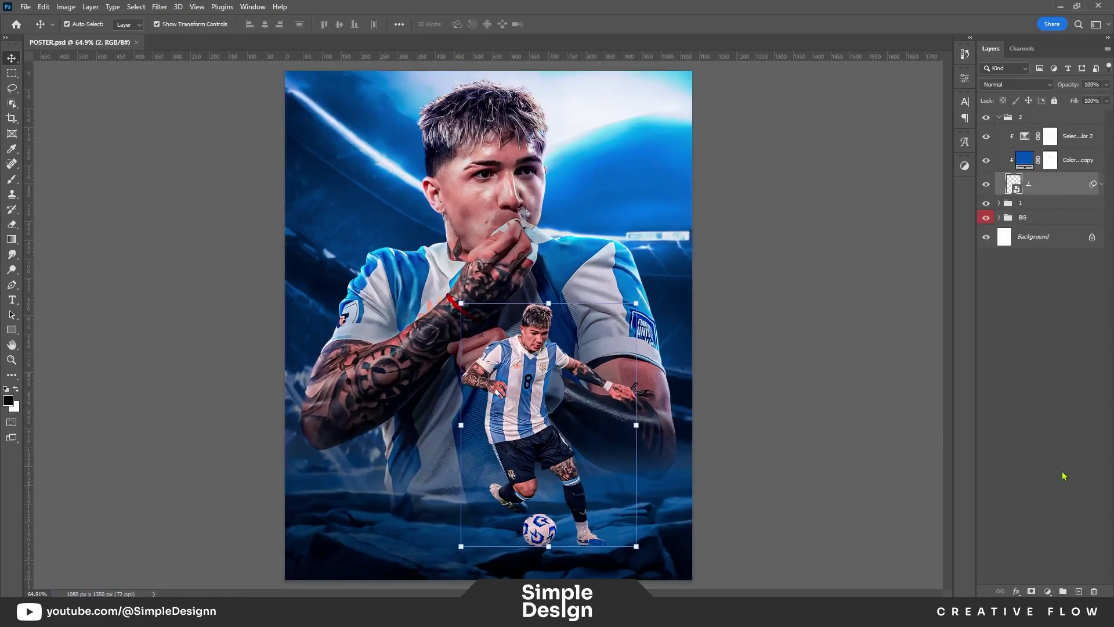
click(1053, 578)
scroll(593, 551, up, 3)
Step: Add Brightness/Contrast 2 below the blue fill copy with brightness 7 and contrast 12
scroll(685, 528, down, 3)
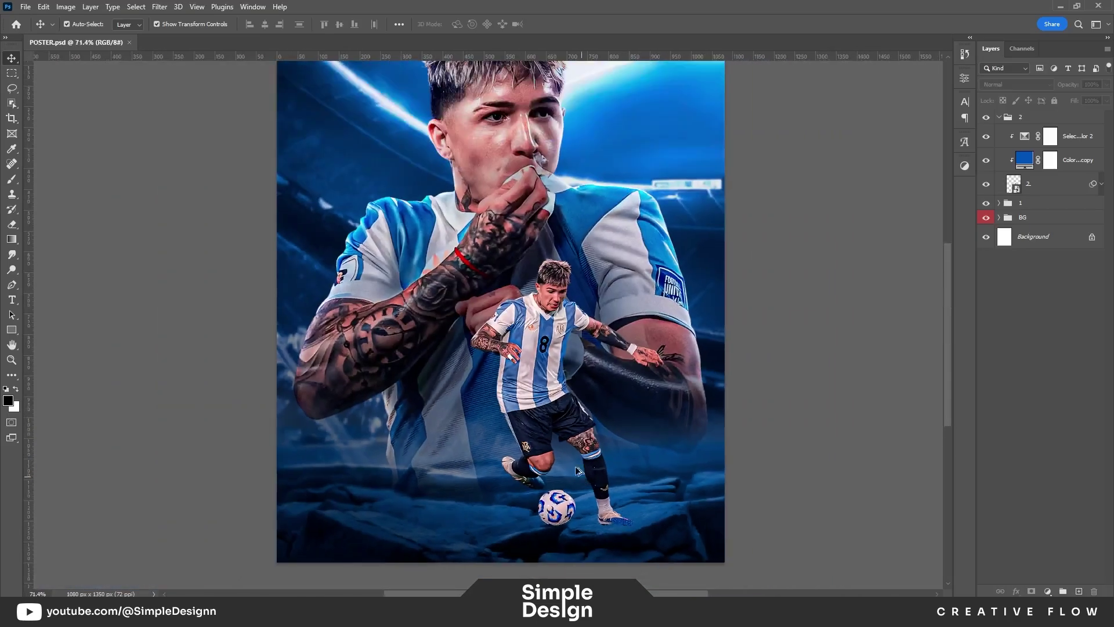
click(529, 439)
click(1047, 591)
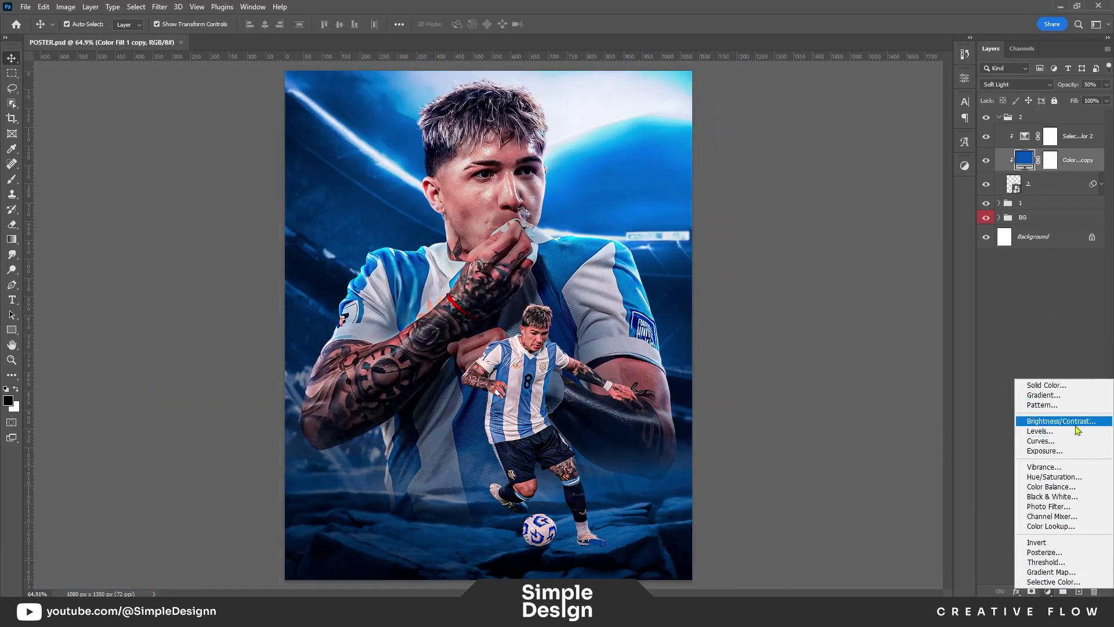
click(1039, 422)
drag(1087, 168, 1079, 196)
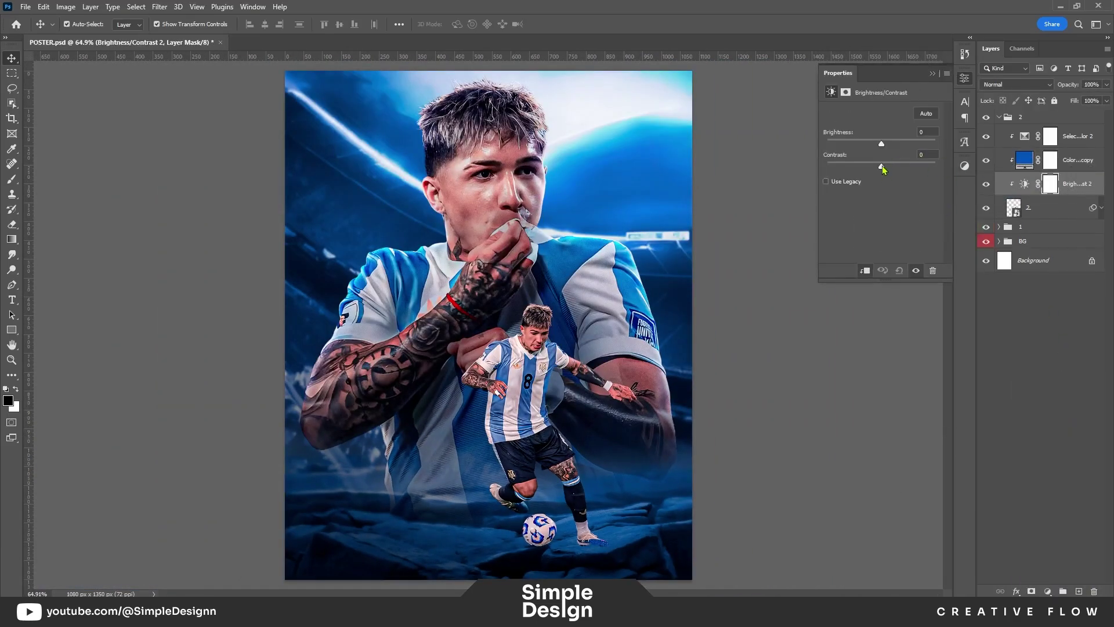
mouse_move(882, 167)
mouse_down()
mouse_move(885, 145)
mouse_move(856, 146)
mouse_up()
click(932, 73)
Step: Add an Exposure 2 adjustment at -1.32 and set up a low-flow brush at 15
click(1048, 591)
click(1039, 460)
click(932, 74)
key(b)
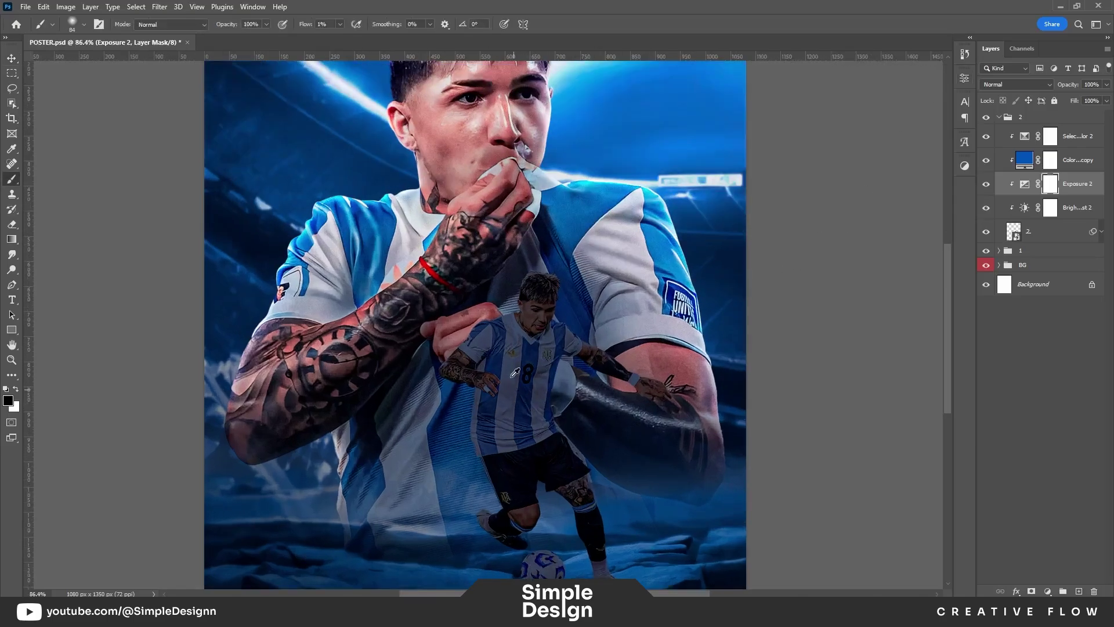
scroll(523, 383, up, 5)
text(15)
Step: Paint the Exposure 2 mask over the small player's head, torso and arm, inspecting closely
drag(581, 174, 725, 348)
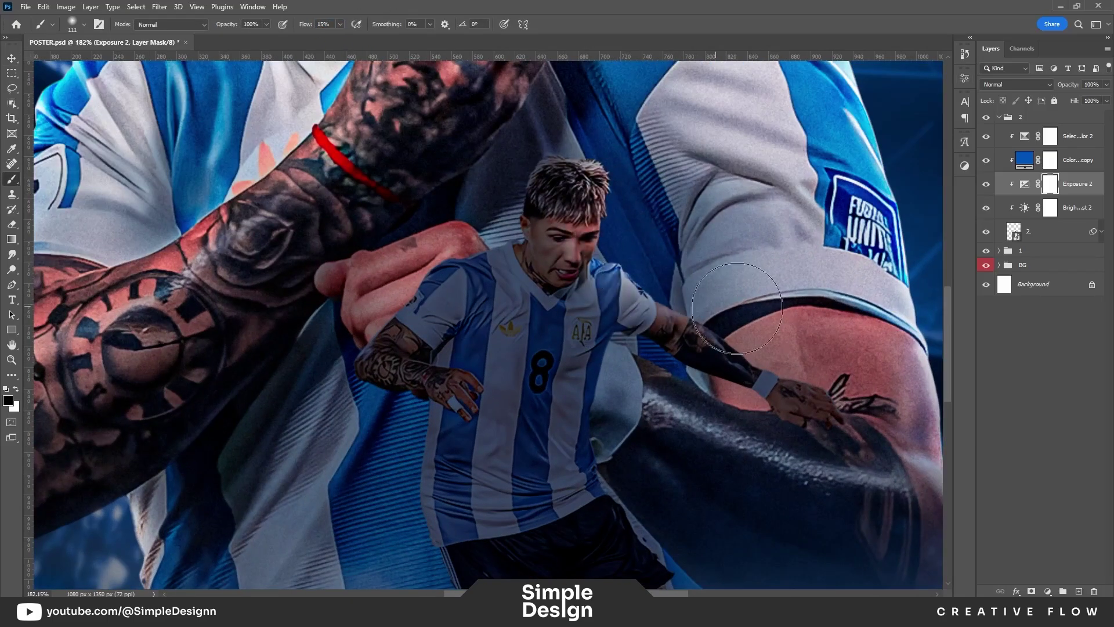
mouse_move(766, 383)
mouse_down()
mouse_move(838, 365)
mouse_move(511, 180)
mouse_move(464, 262)
mouse_move(360, 348)
mouse_up()
mouse_move(387, 413)
mouse_down()
mouse_move(423, 262)
mouse_move(464, 385)
mouse_move(447, 498)
mouse_up()
scroll(739, 476, down, 2)
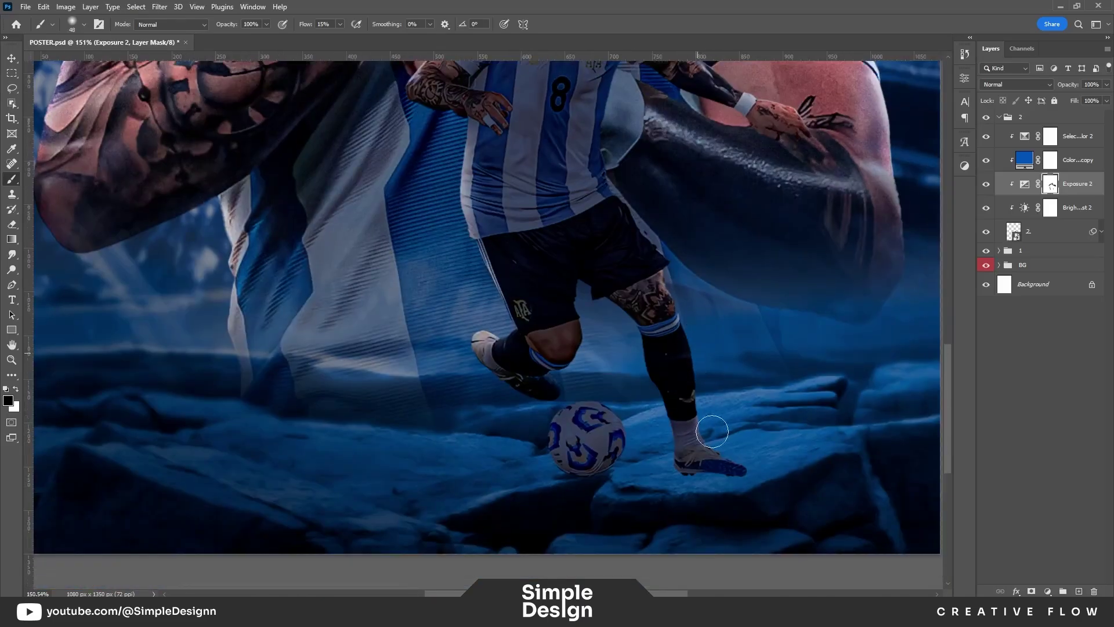
scroll(650, 445, down, 2)
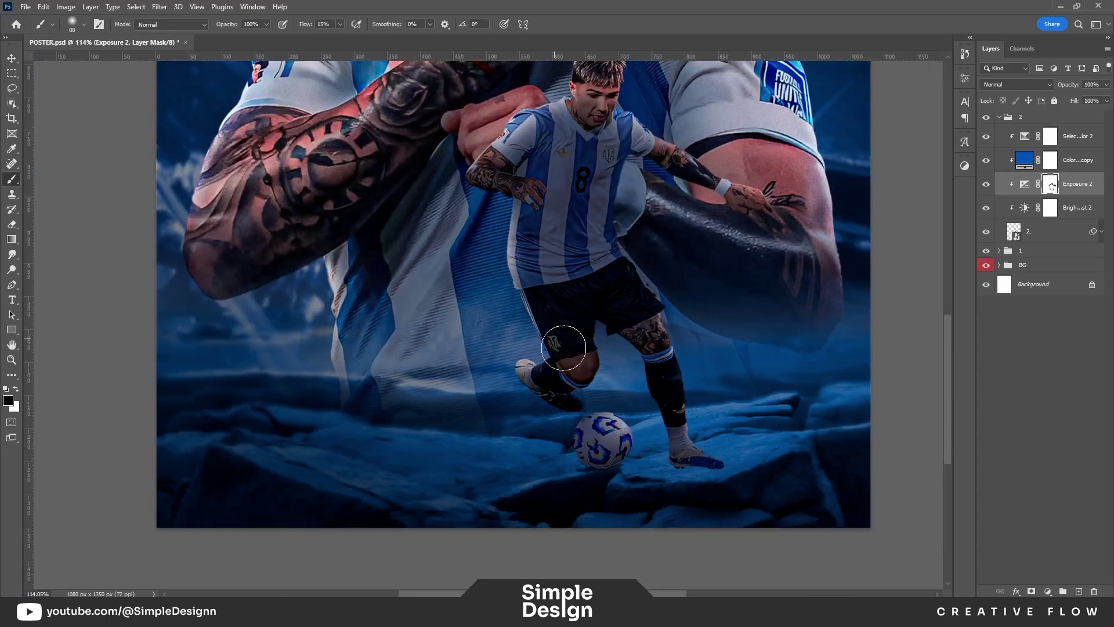
drag(496, 216, 512, 272)
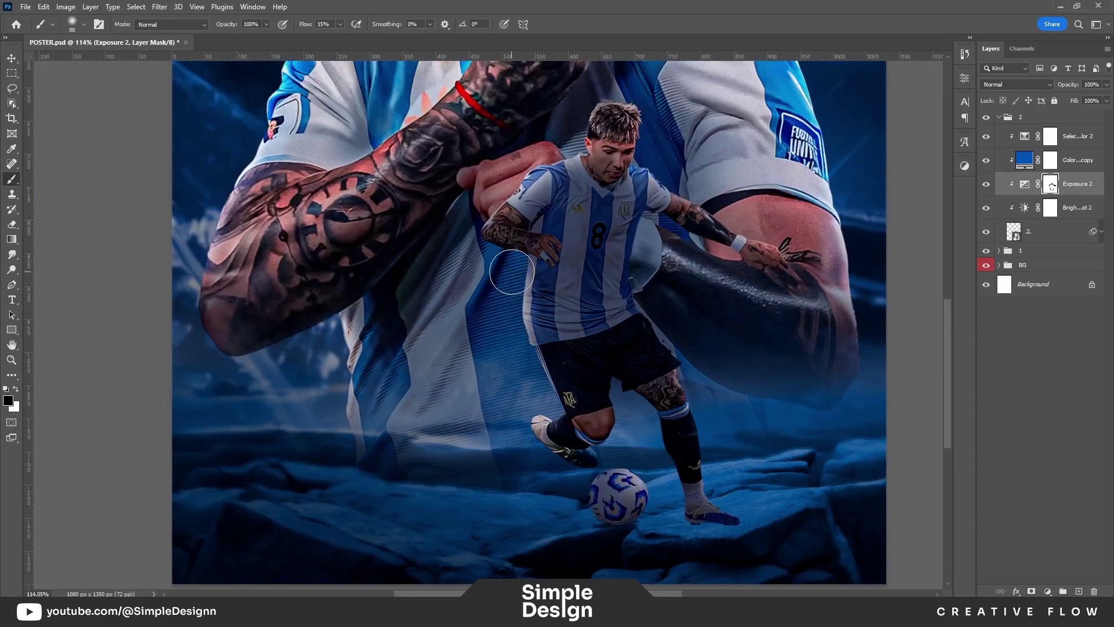
scroll(734, 349, down, 3)
scroll(348, 64, up, 4)
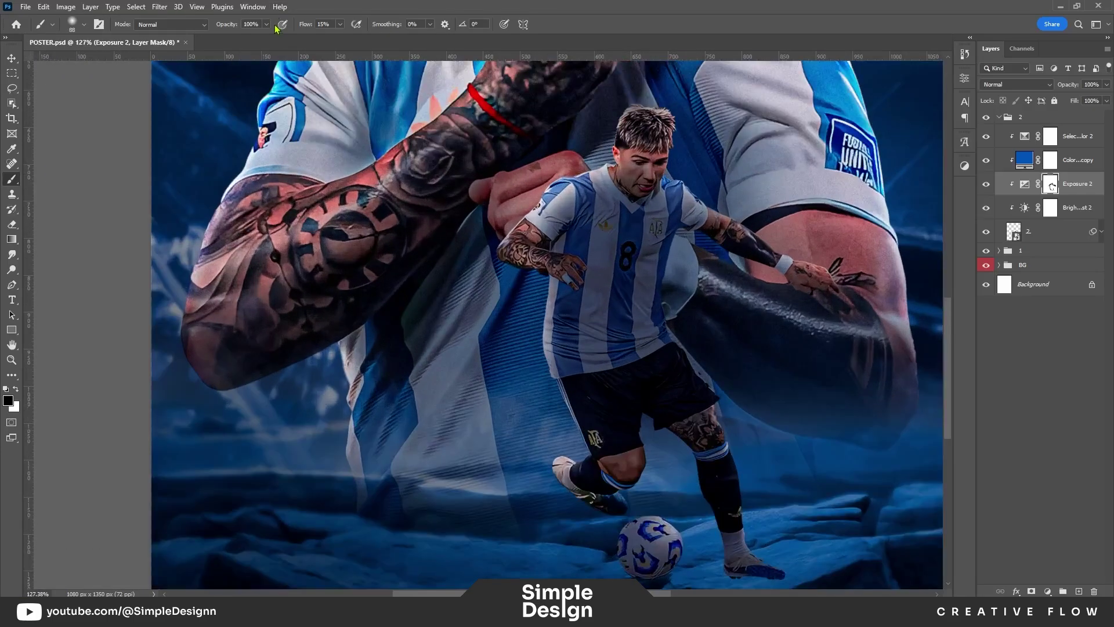
scroll(505, 256, up, 2)
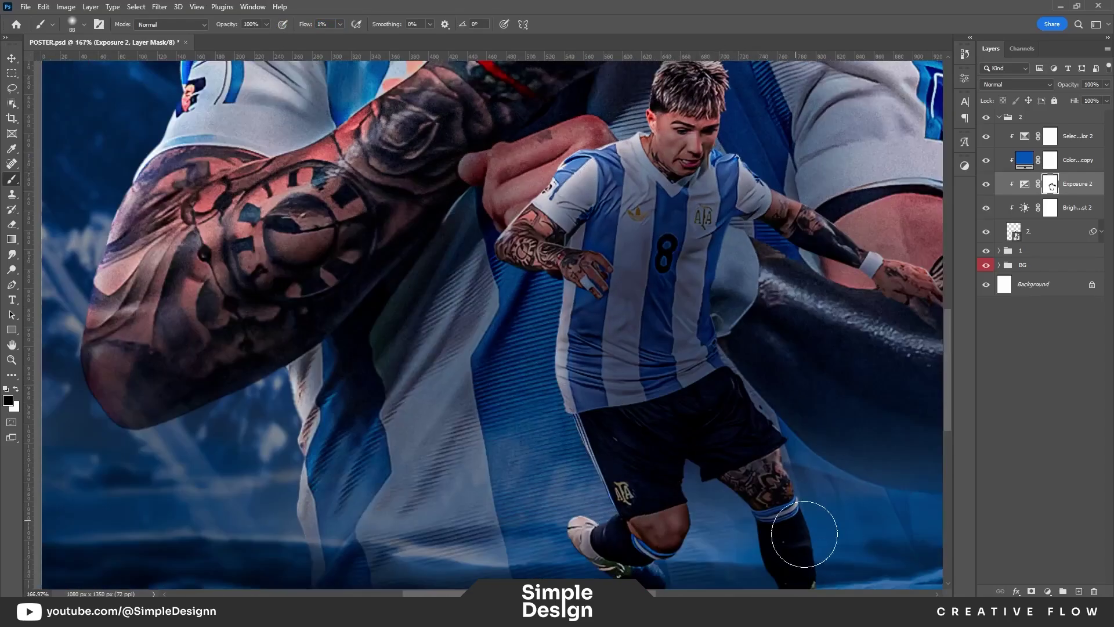
scroll(691, 270, down, 2)
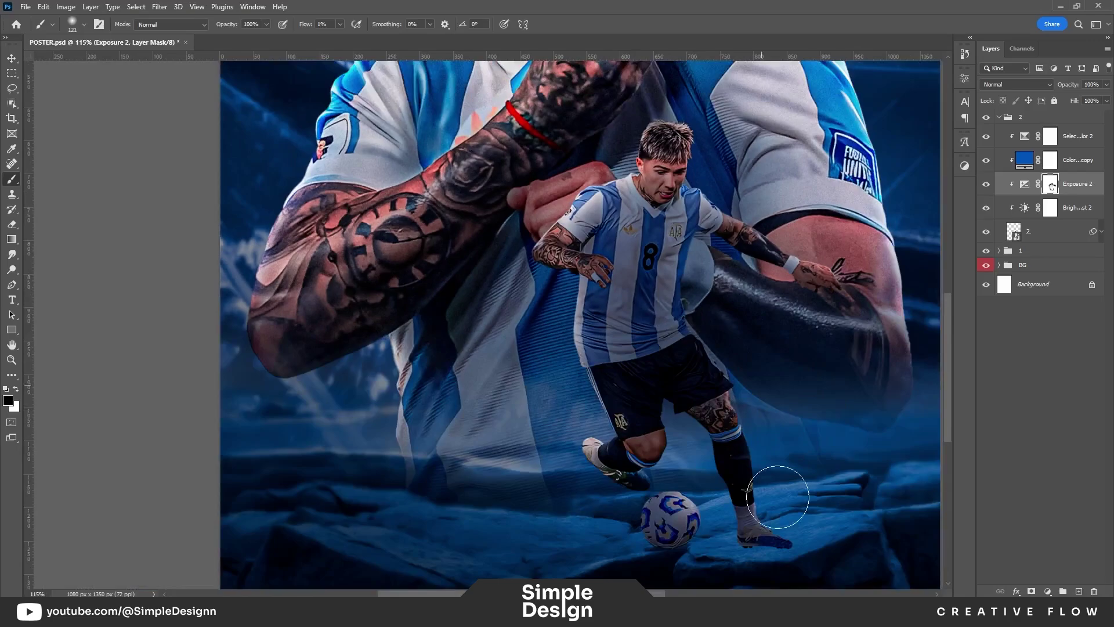
scroll(702, 412, down, 2)
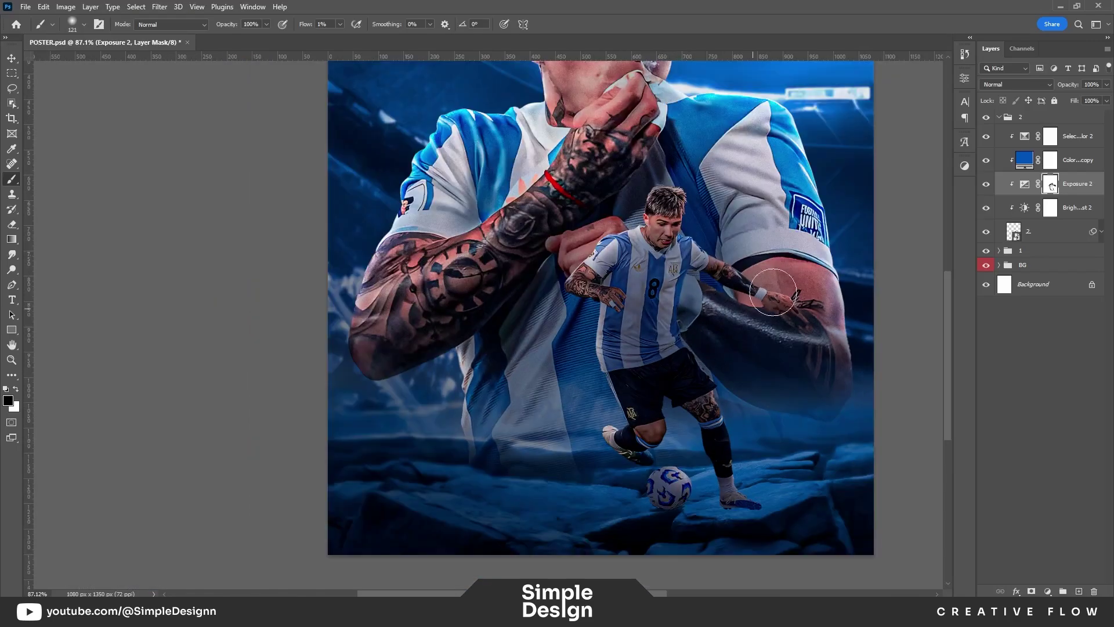
scroll(773, 292, down, 1)
scroll(816, 380, up, 1)
scroll(816, 381, up, 2)
scroll(816, 380, up, 1)
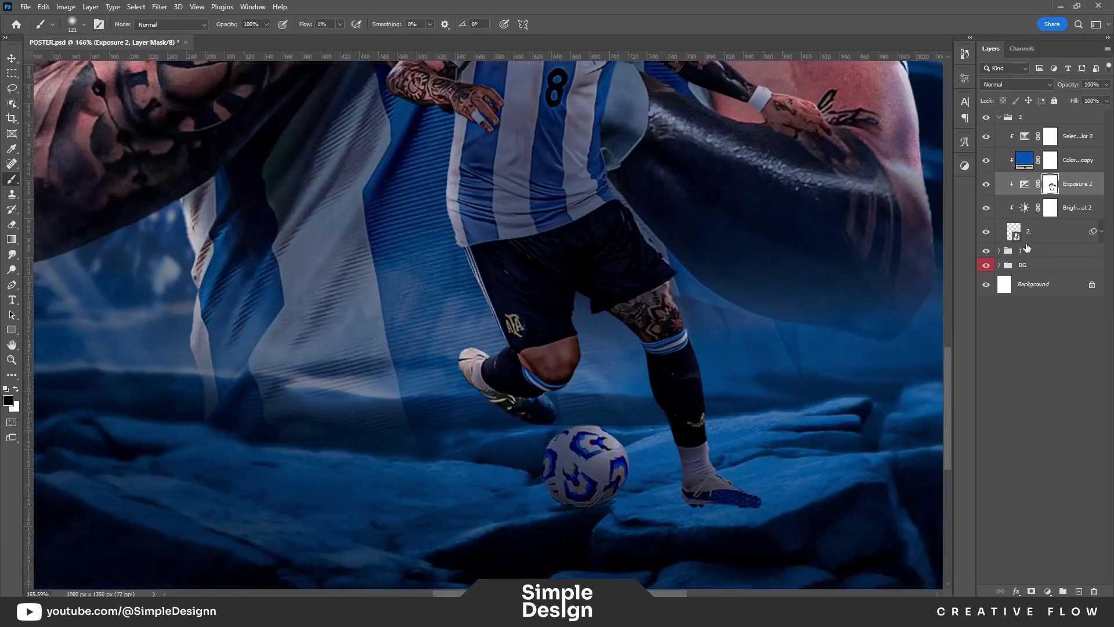
Step: Create Layer 10 below layer 2 and paint a flattened Soft Round shadow under the boot at 30% flow
key(ctrl+shift+alt+n)
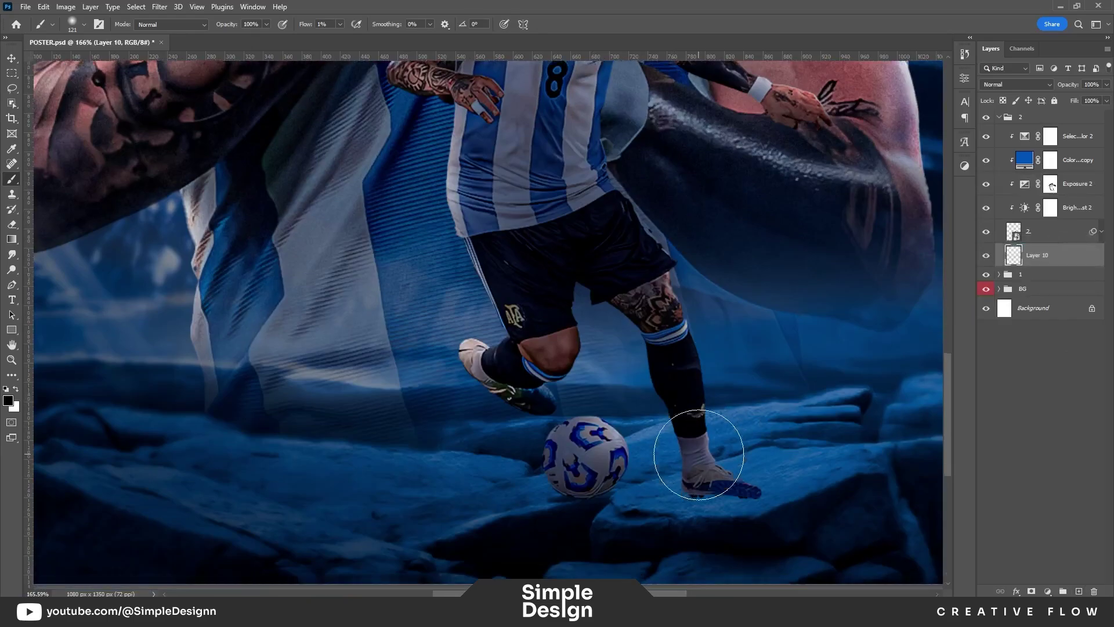
scroll(737, 457, up, 2)
scroll(737, 457, up, 1)
right_click(732, 457)
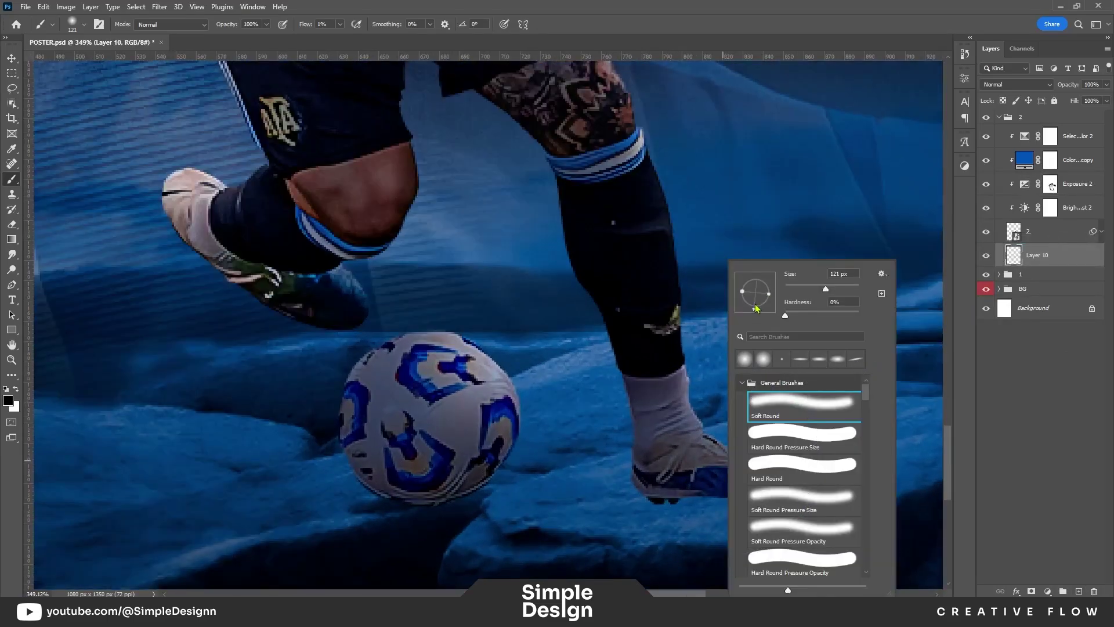
drag(757, 302, 756, 308)
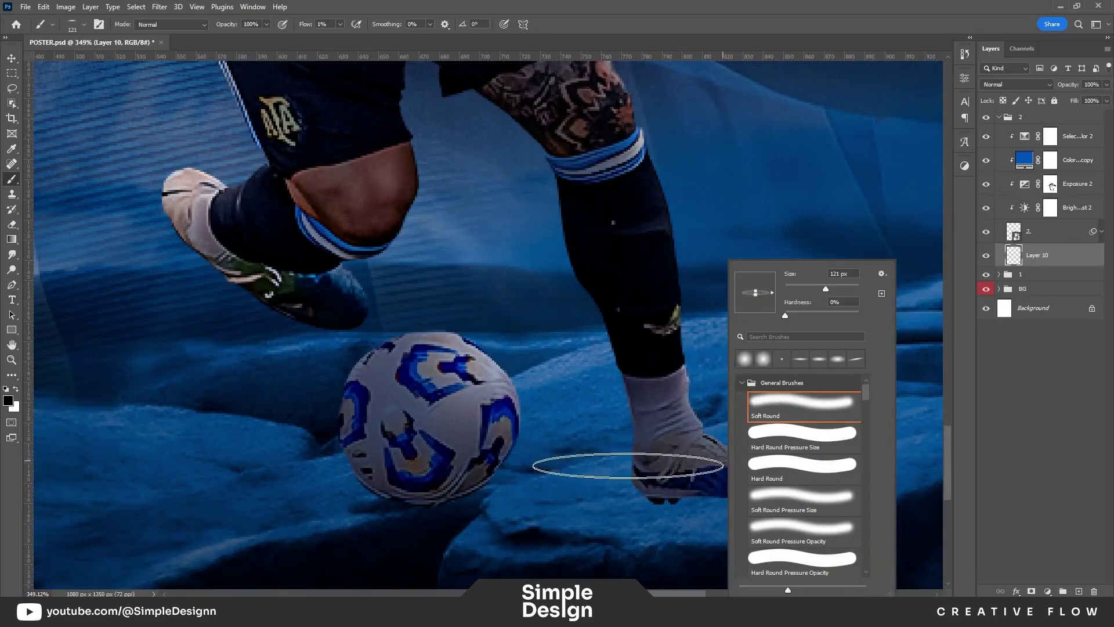
scroll(779, 510, up, 1)
drag(309, 29, 330, 29)
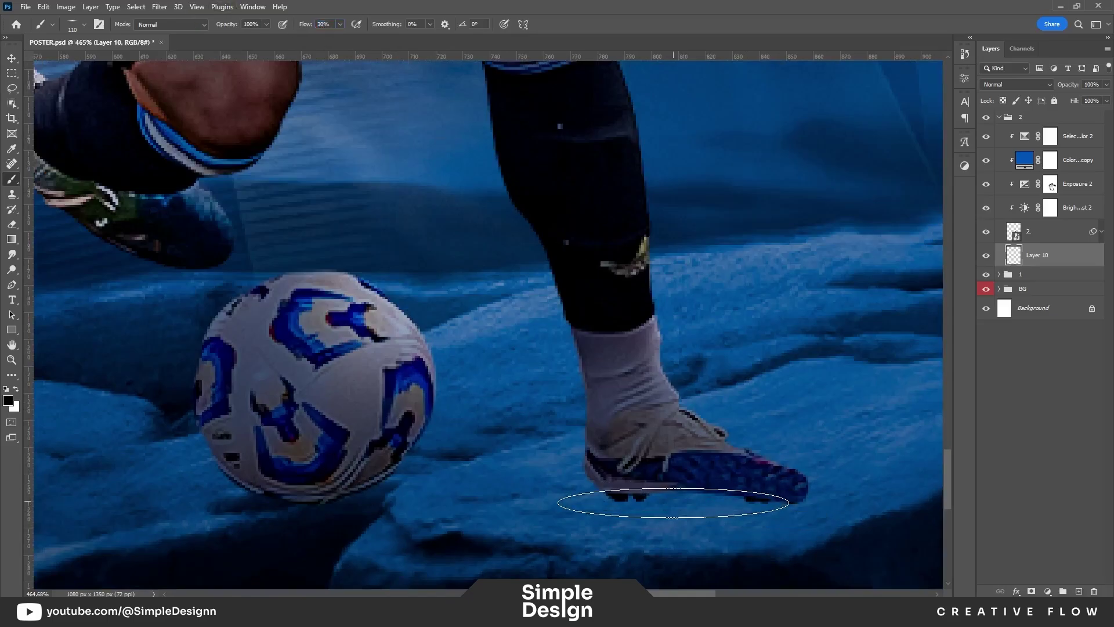
scroll(729, 505, down, 2)
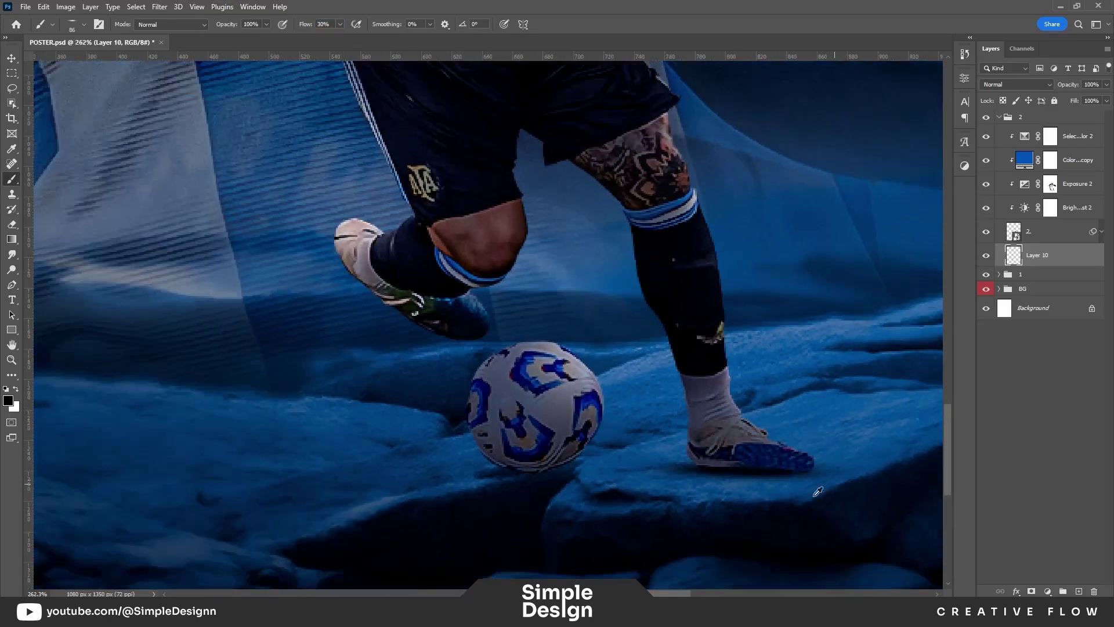
scroll(511, 473, up, 1)
scroll(654, 498, down, 3)
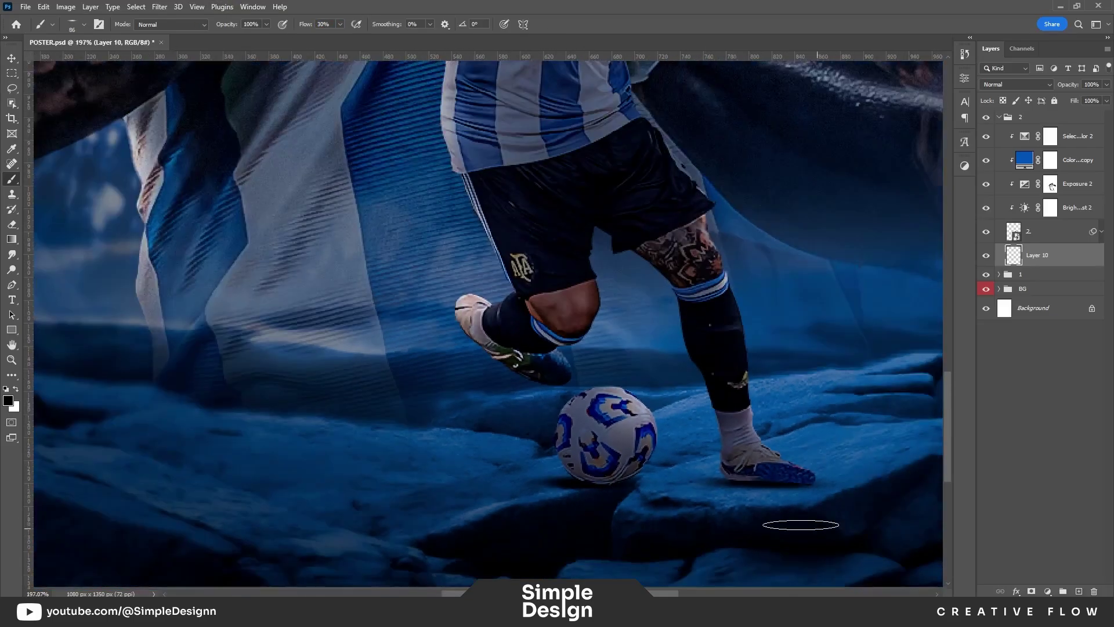
scroll(624, 534, down, 1)
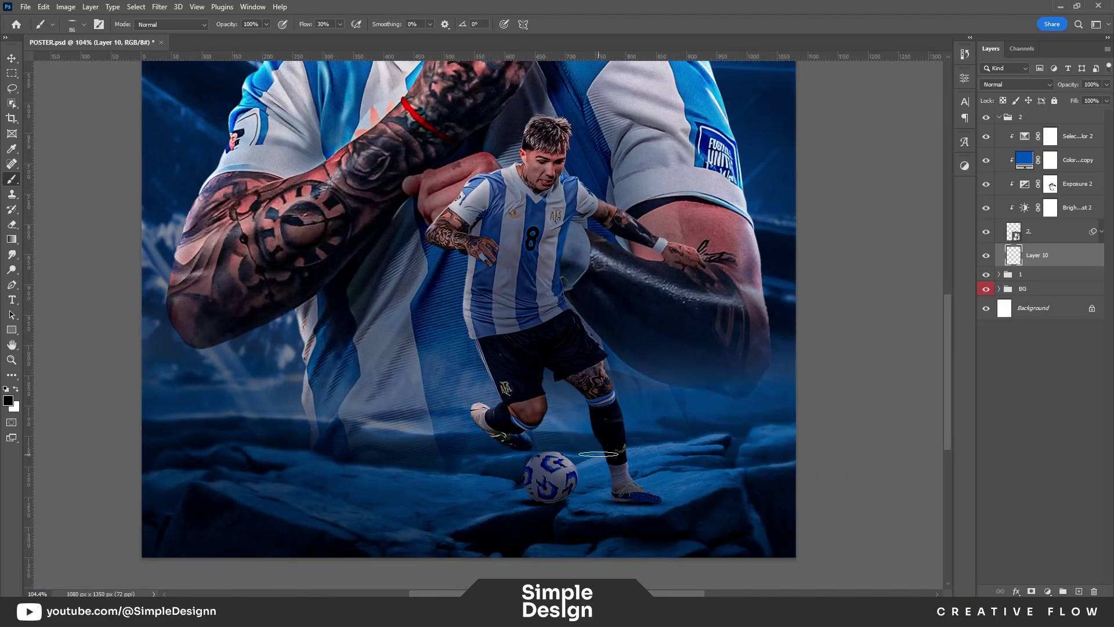
scroll(599, 454, down, 1)
Step: Add an Exposure adjustment of +1.89 above the player and invert its mask to hide it
click(1050, 136)
click(1048, 591)
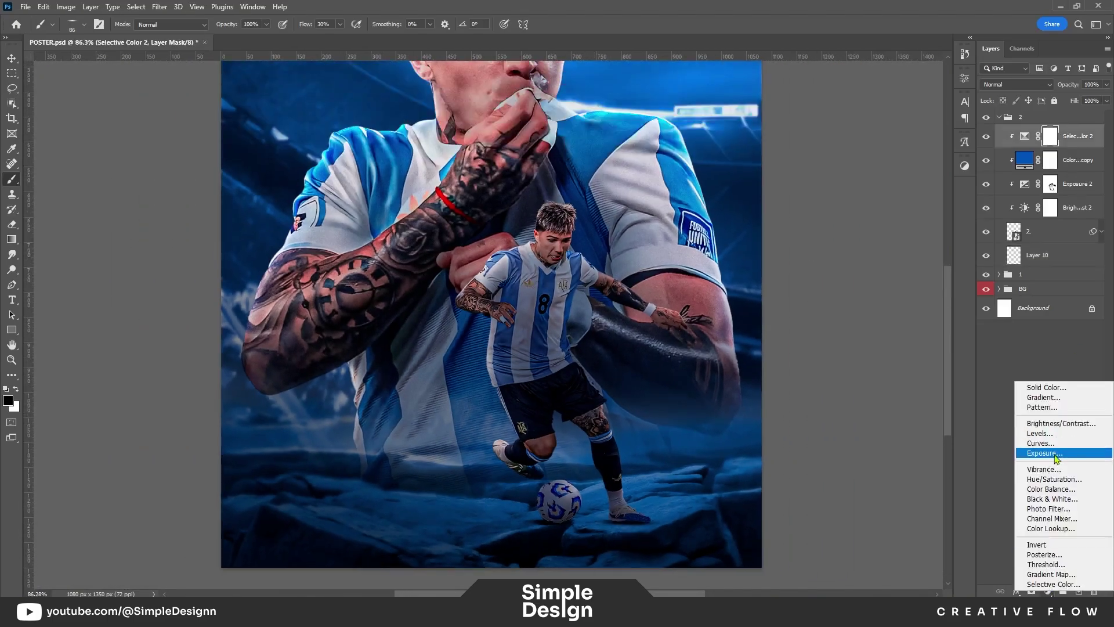
click(1055, 458)
drag(882, 140, 897, 138)
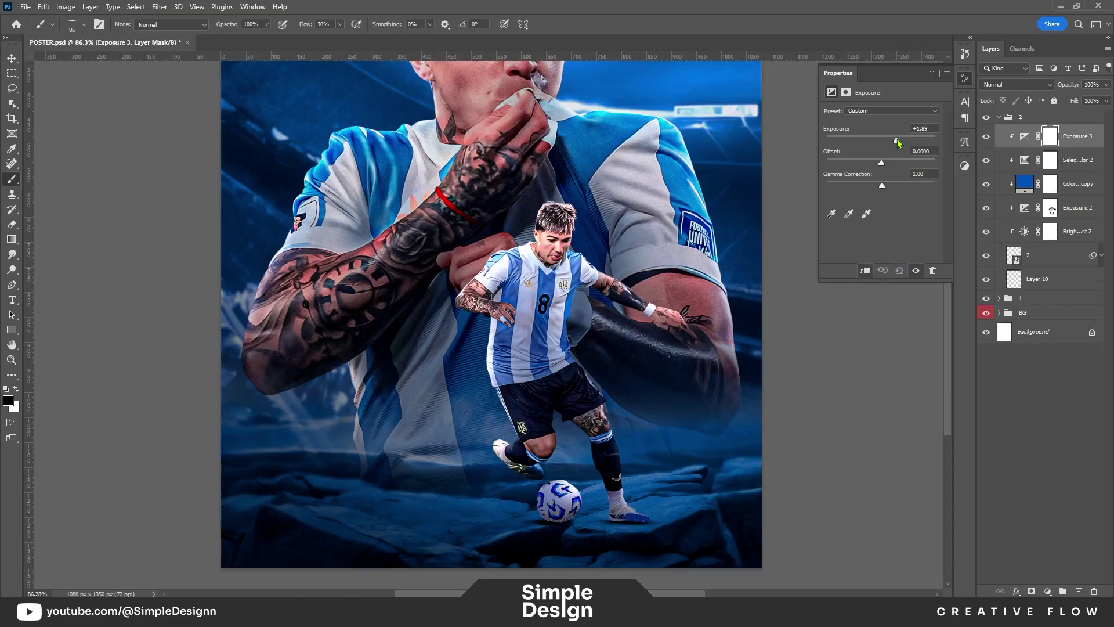
key(ctrl+i)
click(933, 74)
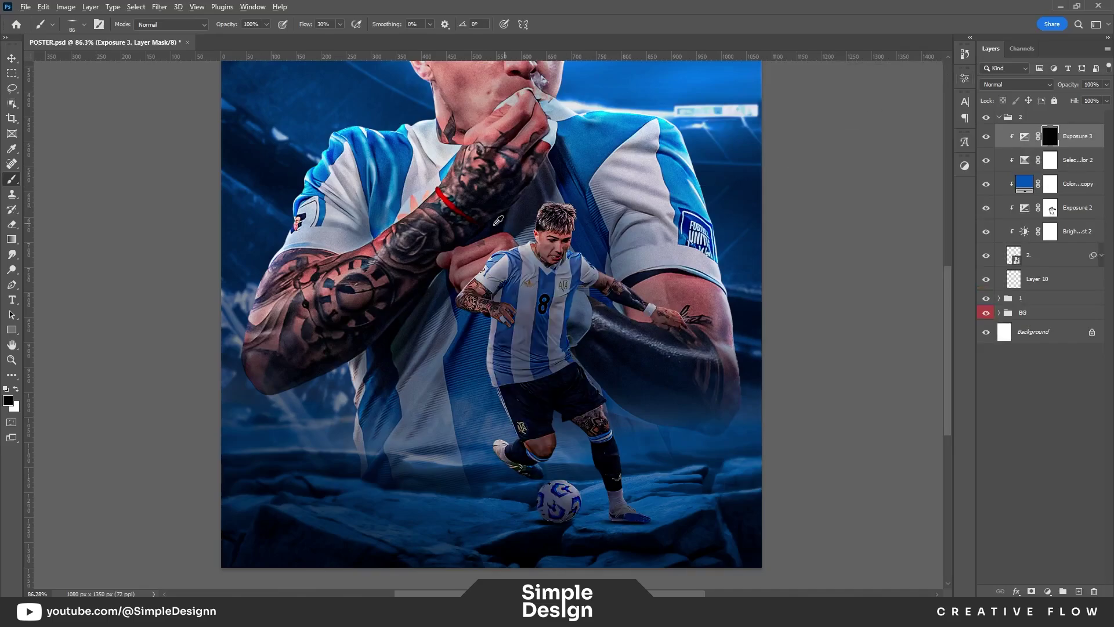
Step: Shrink the brush for fine edge work and set white as the painting colour
scroll(498, 220, up, 2)
right_click(497, 256)
key(Escape)
scroll(523, 238, up, 2)
scroll(540, 244, up, 2)
key(x)
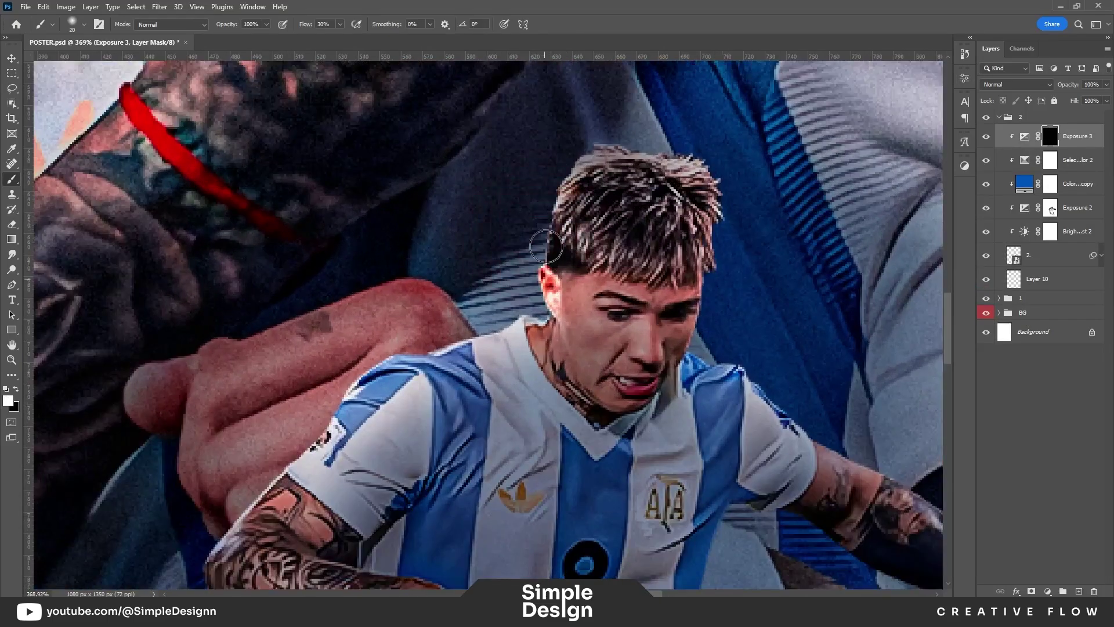
Step: Paint the brightening onto the hair, shoulder, arm, shirt edges, boot top and ankle
mouse_move(547, 247)
mouse_down()
mouse_move(720, 159)
mouse_move(719, 291)
mouse_move(732, 355)
mouse_move(801, 422)
mouse_move(882, 451)
mouse_move(573, 273)
mouse_move(723, 350)
mouse_move(781, 418)
mouse_up()
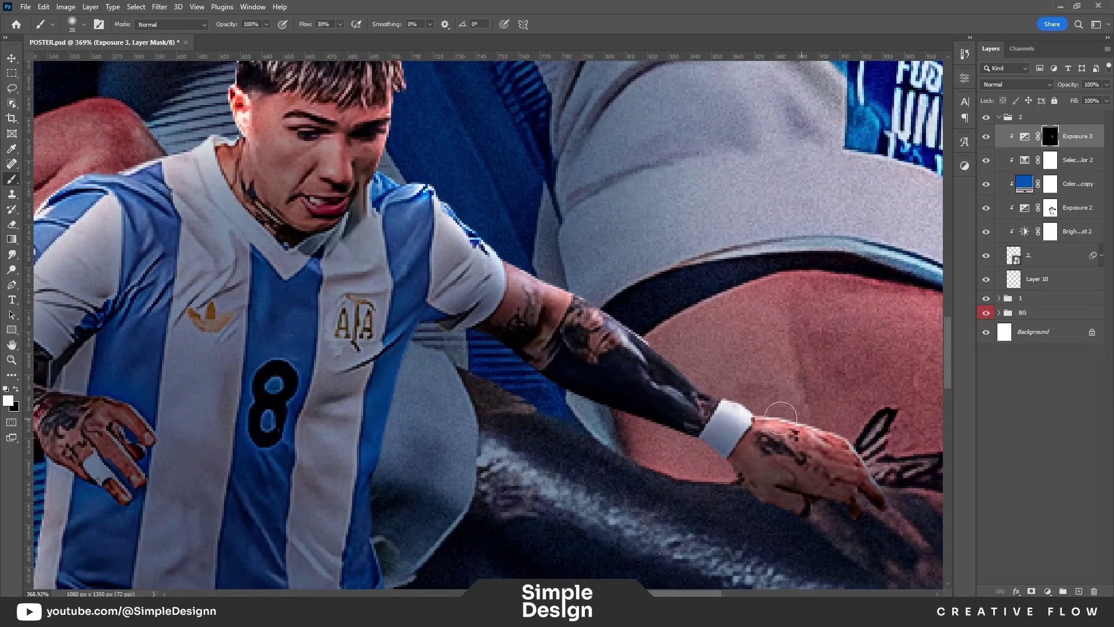
mouse_move(221, 122)
mouse_down()
mouse_move(597, 146)
mouse_move(406, 243)
mouse_move(290, 406)
mouse_up()
drag(290, 406, 363, 272)
drag(466, 337, 448, 373)
mouse_move(454, 505)
mouse_down()
mouse_move(443, 284)
mouse_move(510, 523)
mouse_move(464, 238)
mouse_up()
drag(511, 272, 424, 342)
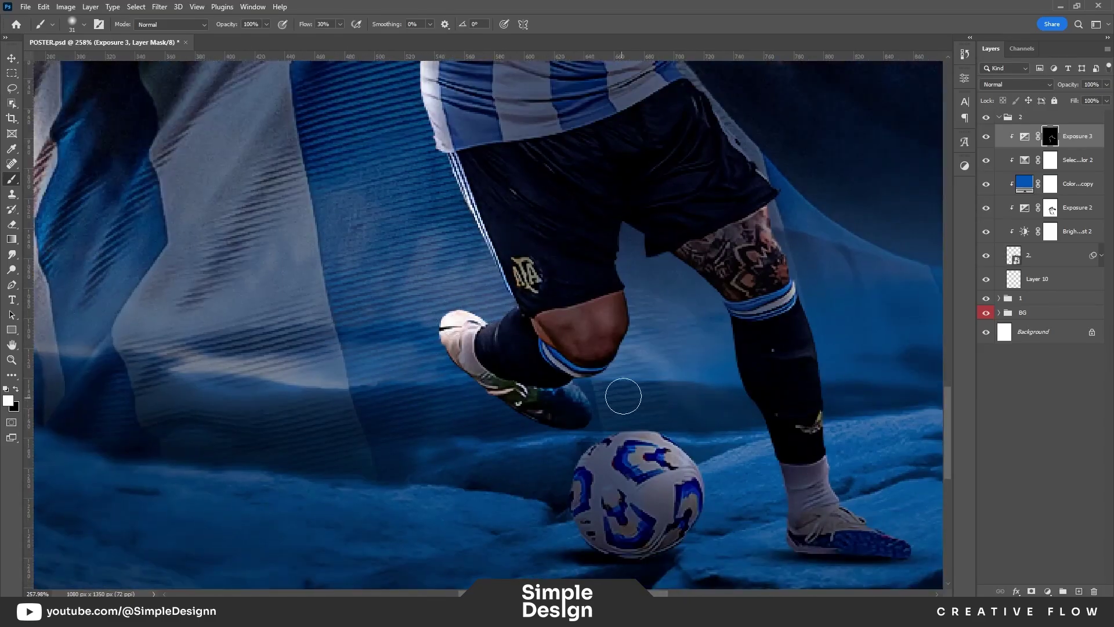
mouse_move(641, 432)
mouse_down()
mouse_move(629, 430)
mouse_move(821, 448)
mouse_move(696, 366)
mouse_move(733, 427)
mouse_up()
drag(702, 275, 761, 404)
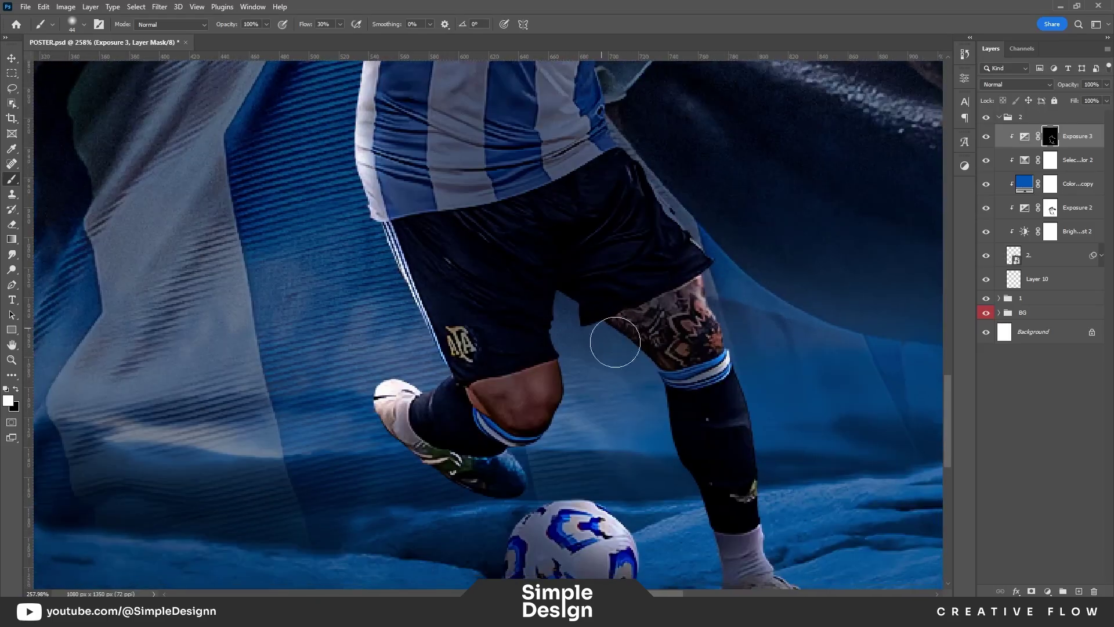
scroll(370, 406, down, 5)
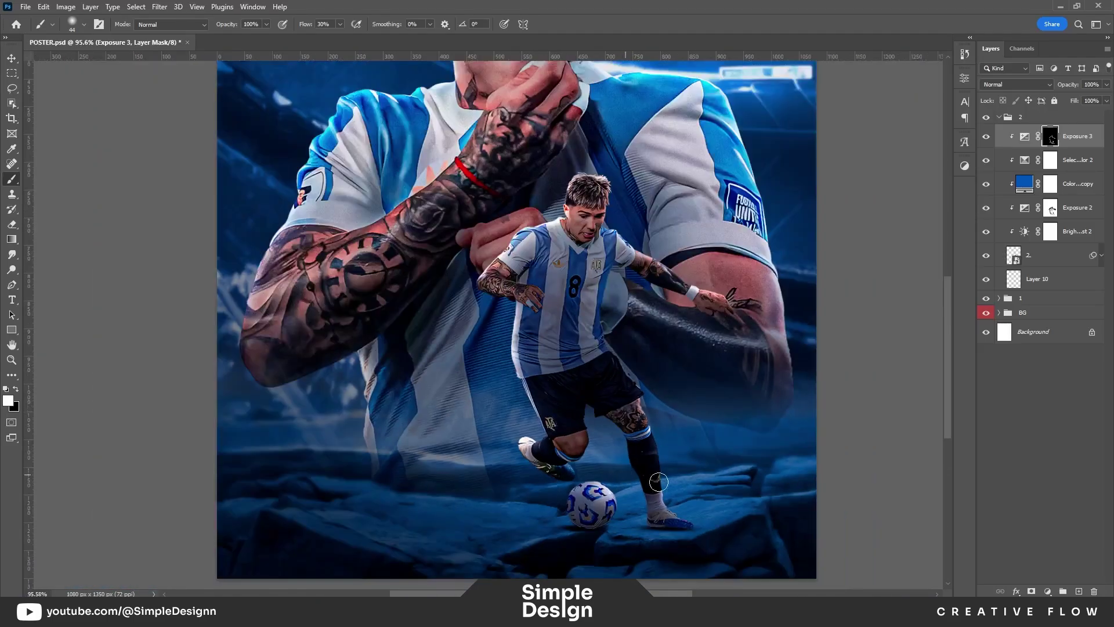
scroll(628, 519, up, 2)
scroll(598, 351, up, 2)
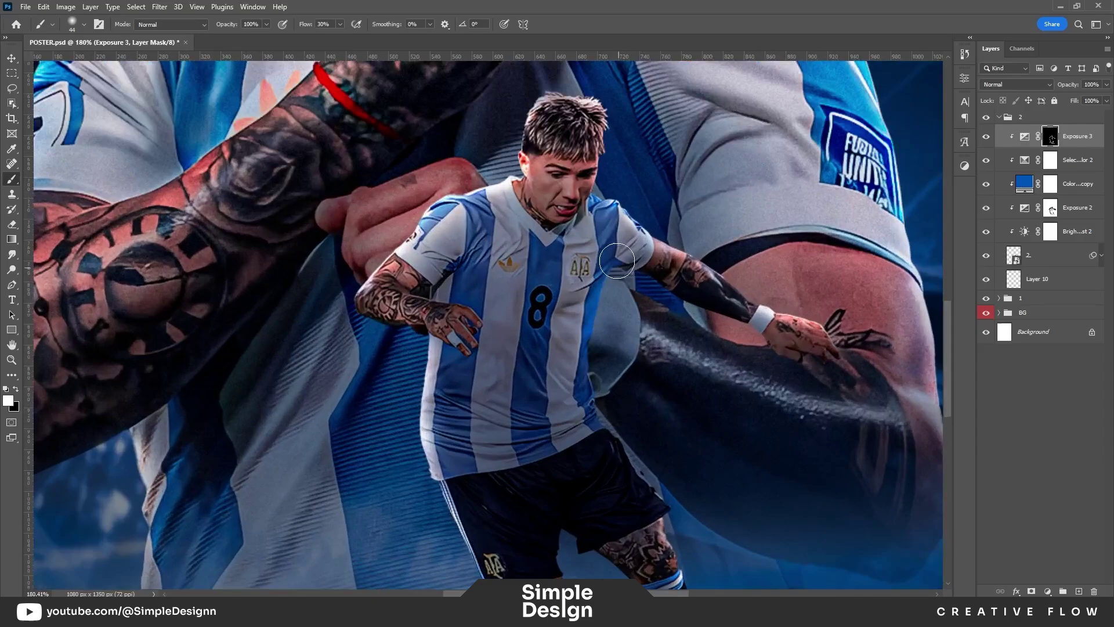
Step: Brighten the ball's top edge, then with a larger brush the tattooed arm and face
drag(783, 373, 639, 382)
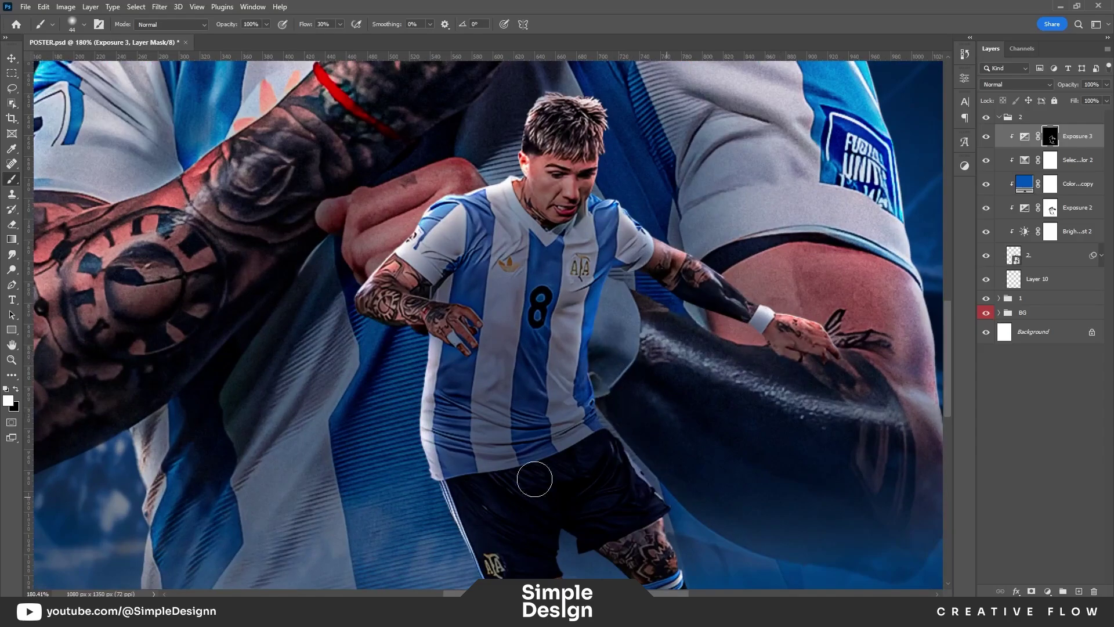
scroll(437, 209, up, 5)
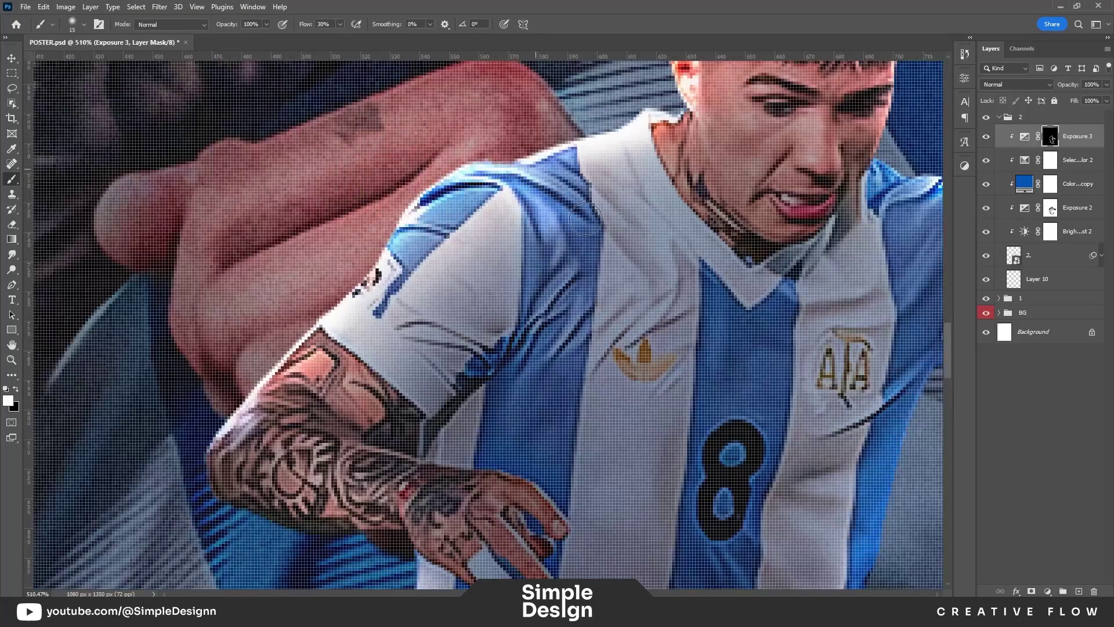
scroll(586, 220, down, 1)
scroll(571, 240, down, 2)
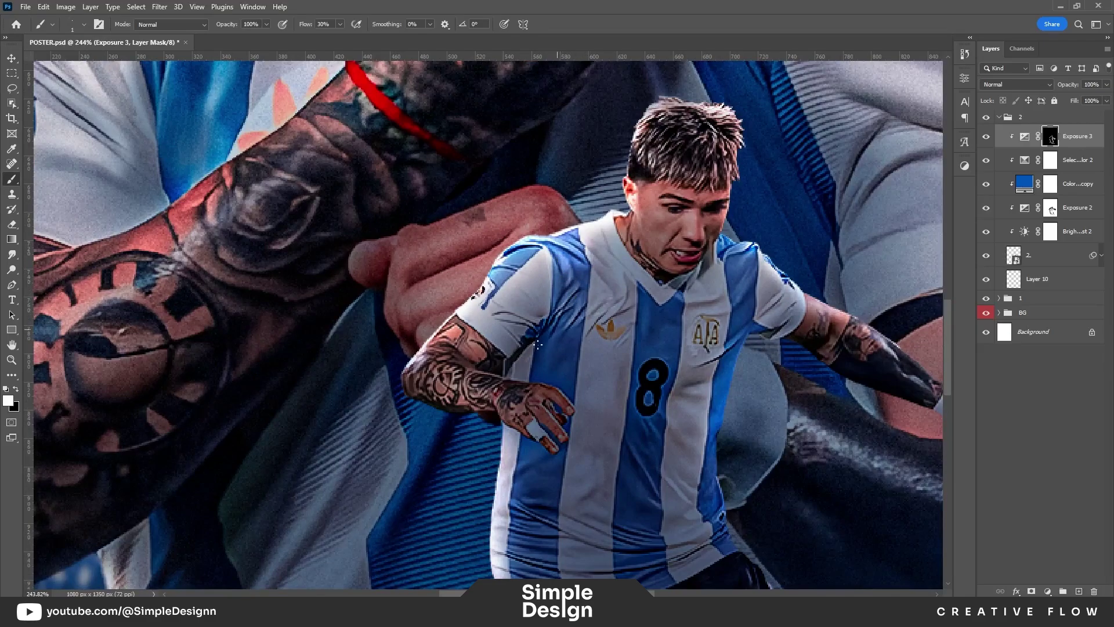
scroll(524, 389, up, 2)
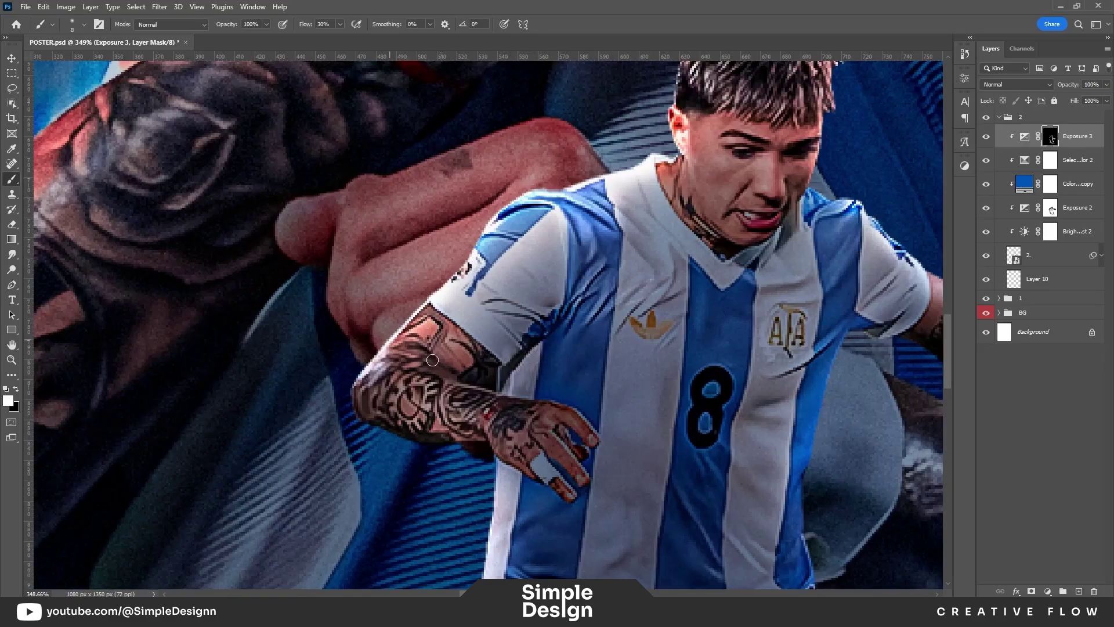
key(])
key(])
key(])
drag(433, 360, 546, 226)
scroll(553, 221, down, 1)
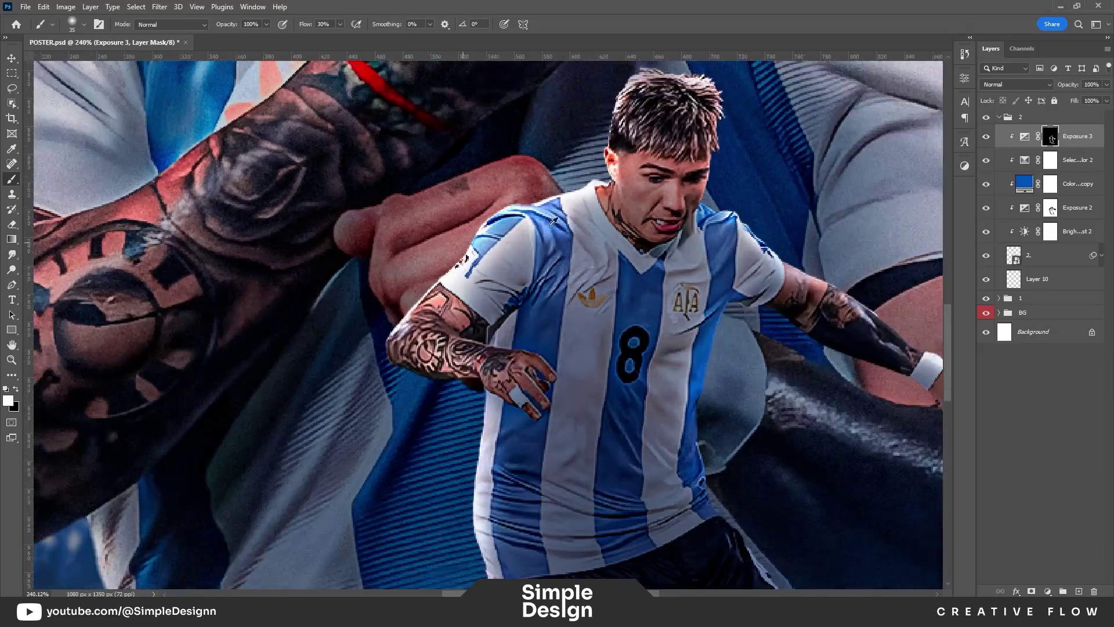
drag(633, 191, 679, 186)
scroll(679, 192, down, 2)
scroll(699, 204, up, 3)
Step: Switch the painting colour back to black and zoom to check the masked result
key(x)
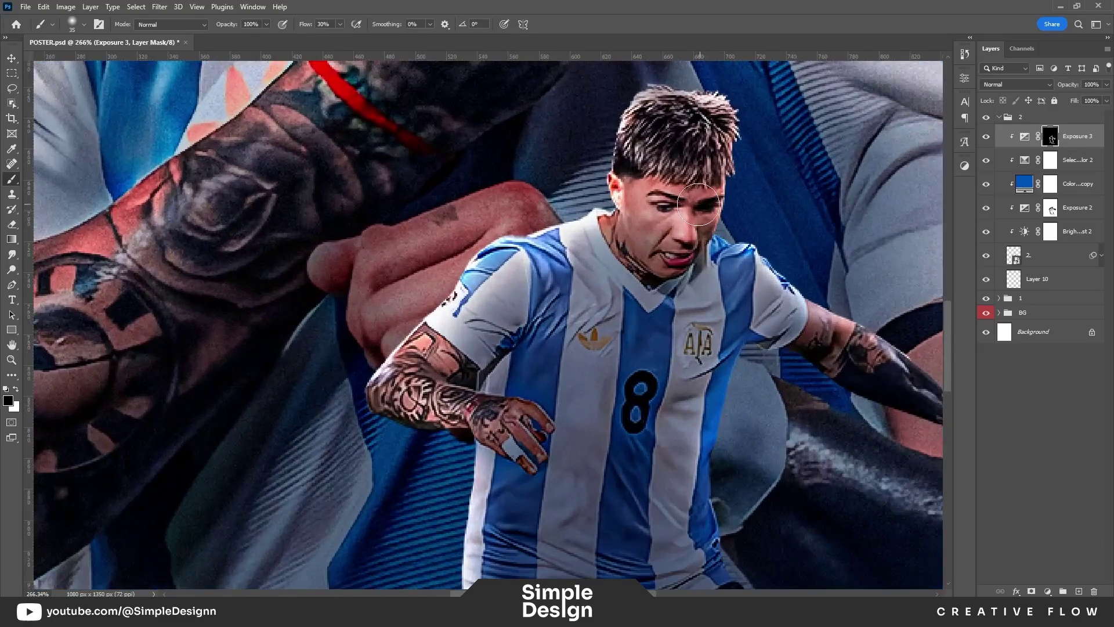
scroll(641, 301, down, 5)
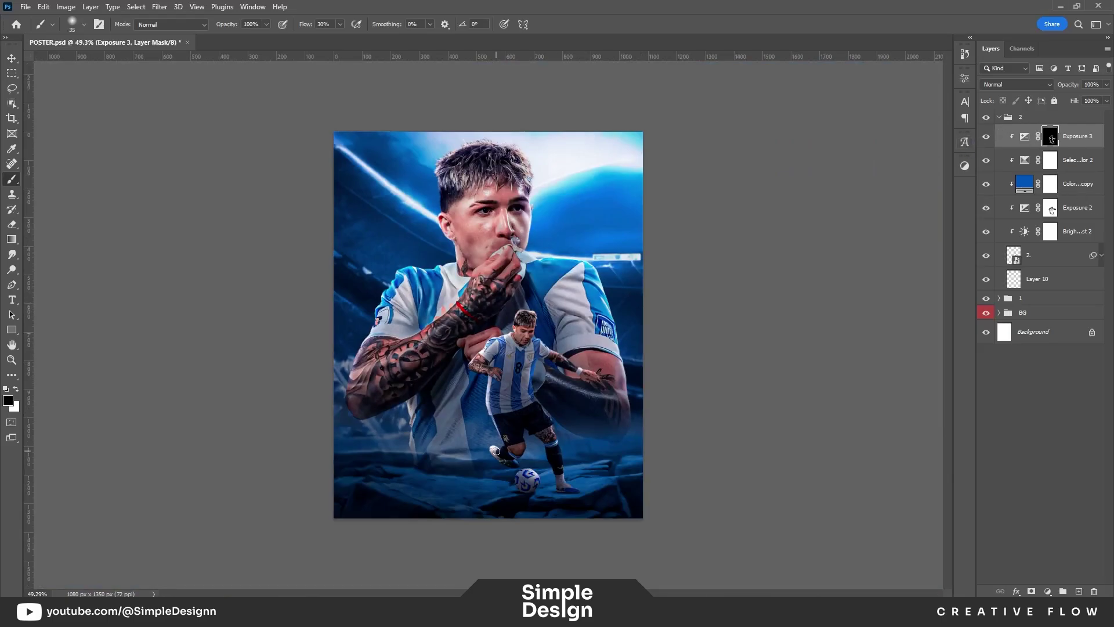
scroll(496, 451, up, 4)
scroll(602, 390, down, 1)
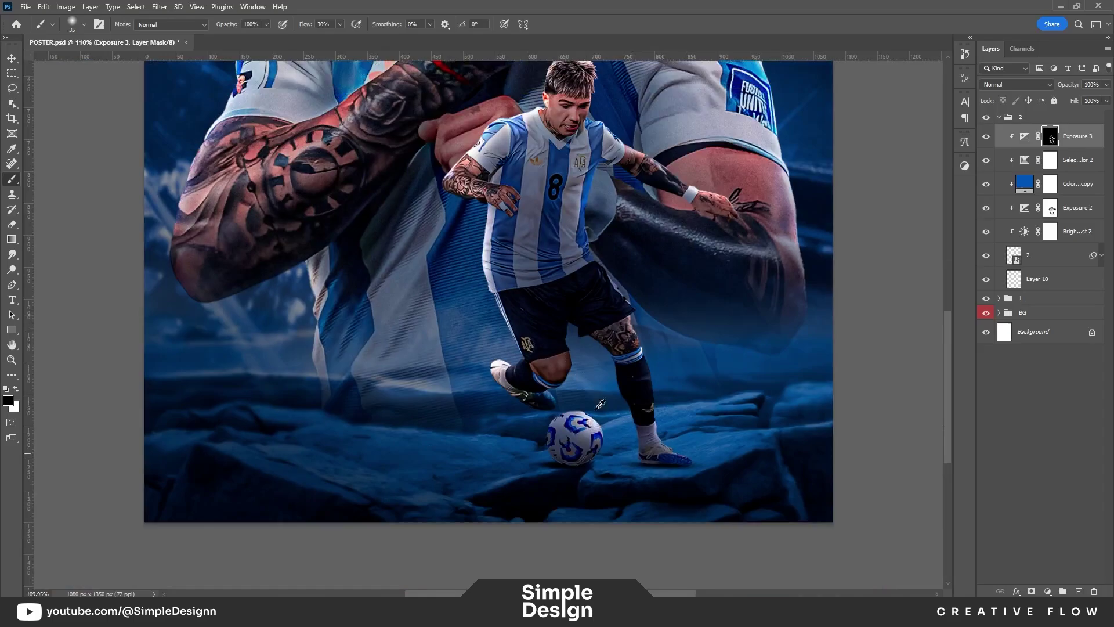
scroll(657, 406, down, 1)
Step: Turn the Exposure 3 adjustment back on, reselect its mask and switch to the Move tool
click(983, 140)
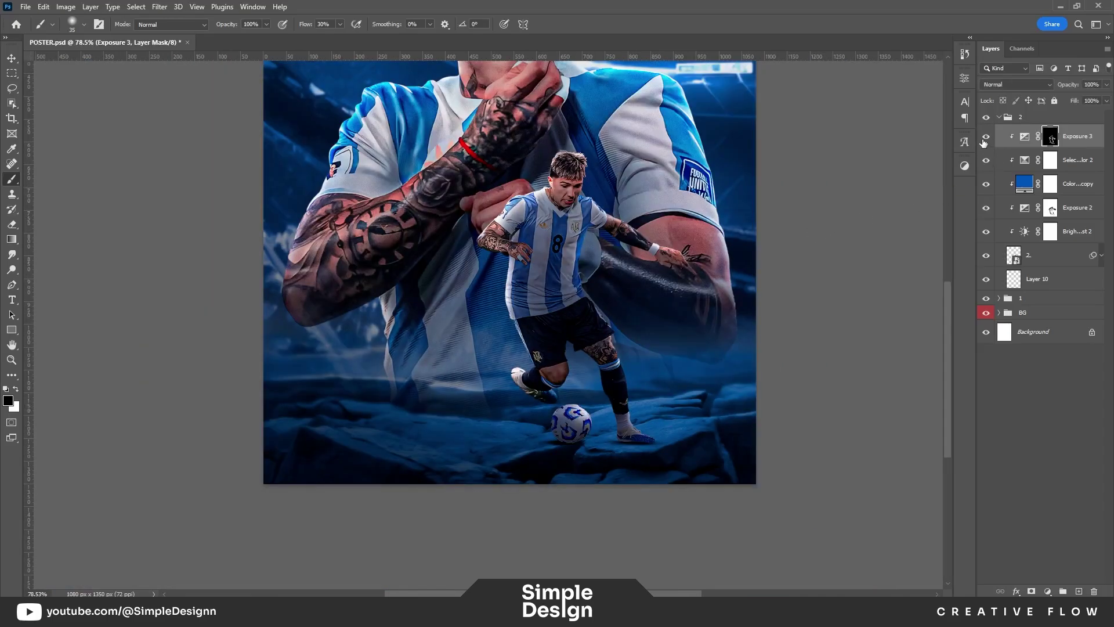
click(1050, 502)
scroll(742, 383, down, 1)
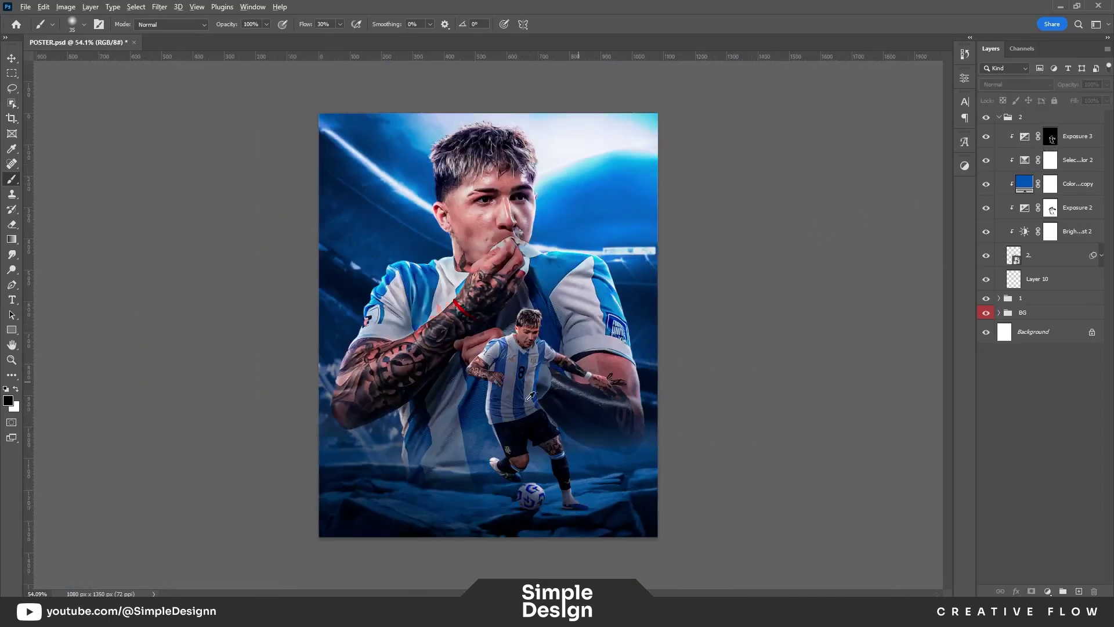
scroll(530, 397, up, 1)
click(1083, 138)
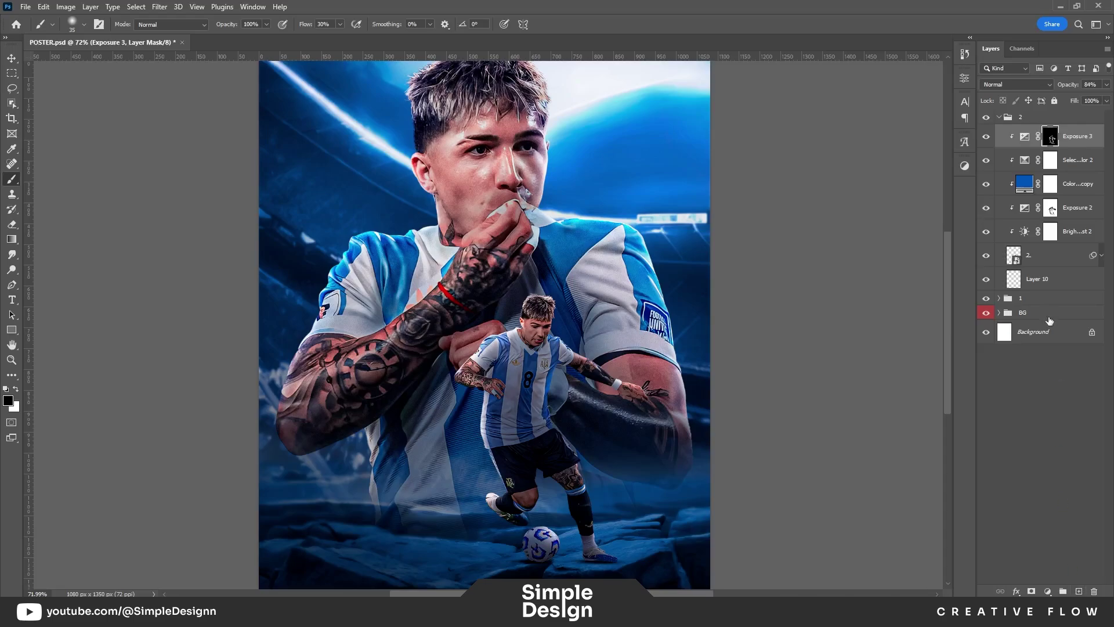
key(v)
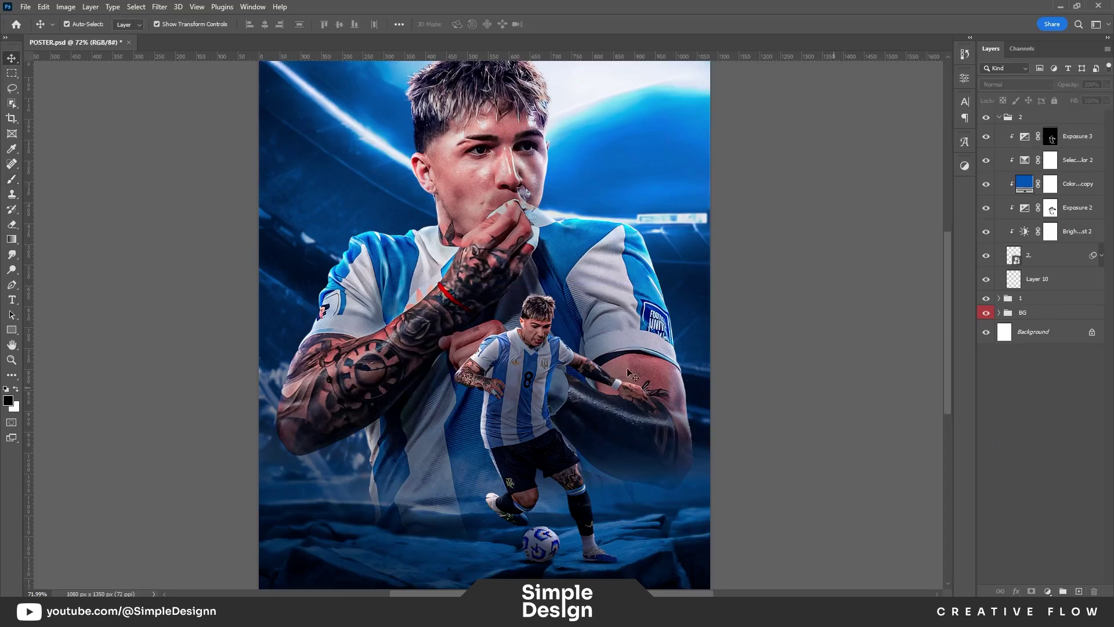
scroll(856, 325, down, 1)
Step: Add a Levels adjustment above the action cutout with the white point shifted
click(1058, 263)
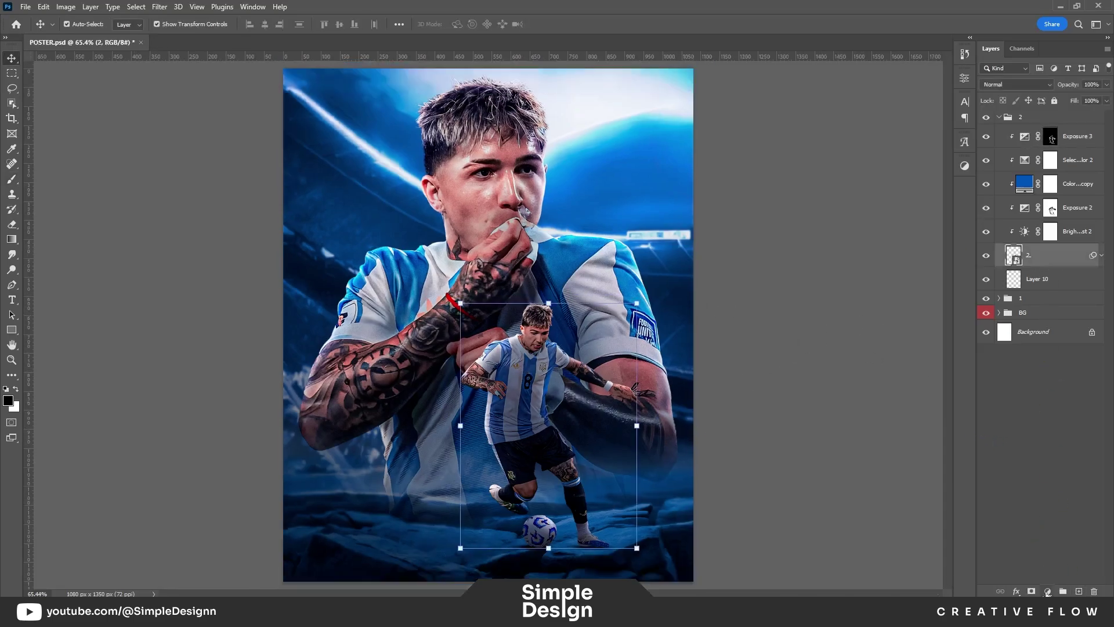
click(1047, 591)
click(1039, 436)
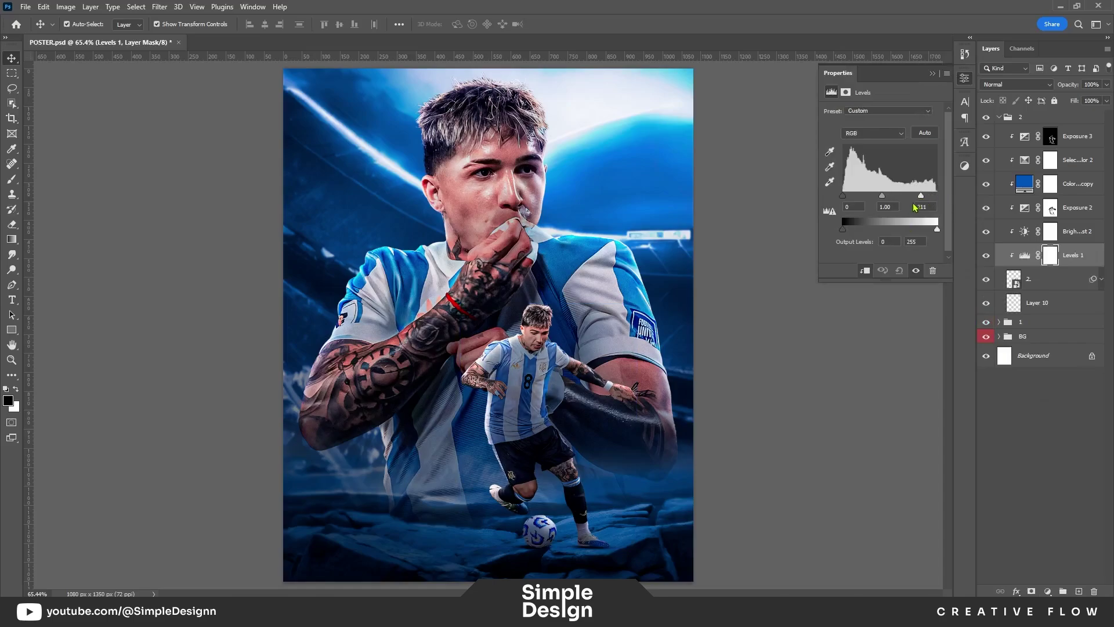
drag(934, 201, 947, 211)
click(933, 73)
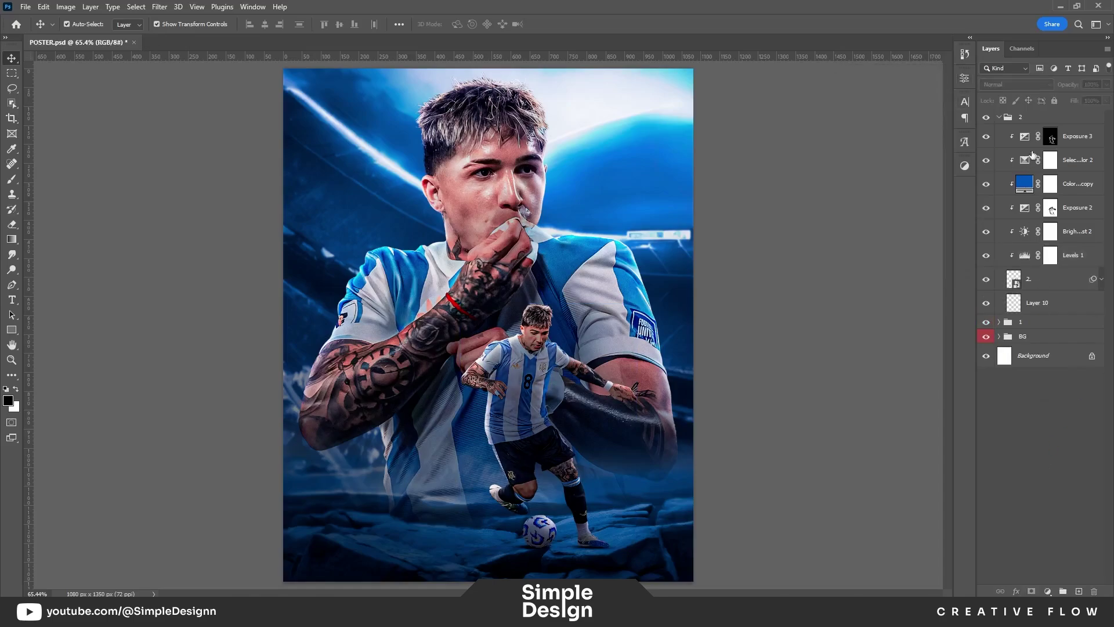
Step: Collapse group 2 and the other open group, then save the poster
click(1000, 117)
click(993, 397)
key(ctrl+s)
scroll(548, 405, down, 1)
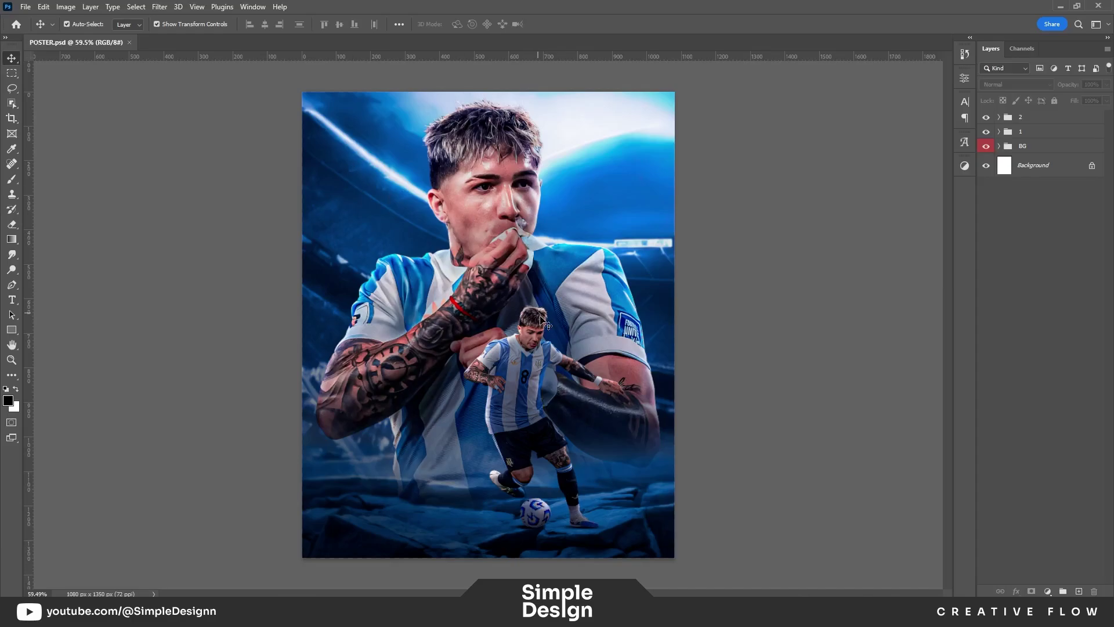
scroll(462, 168, up, 3)
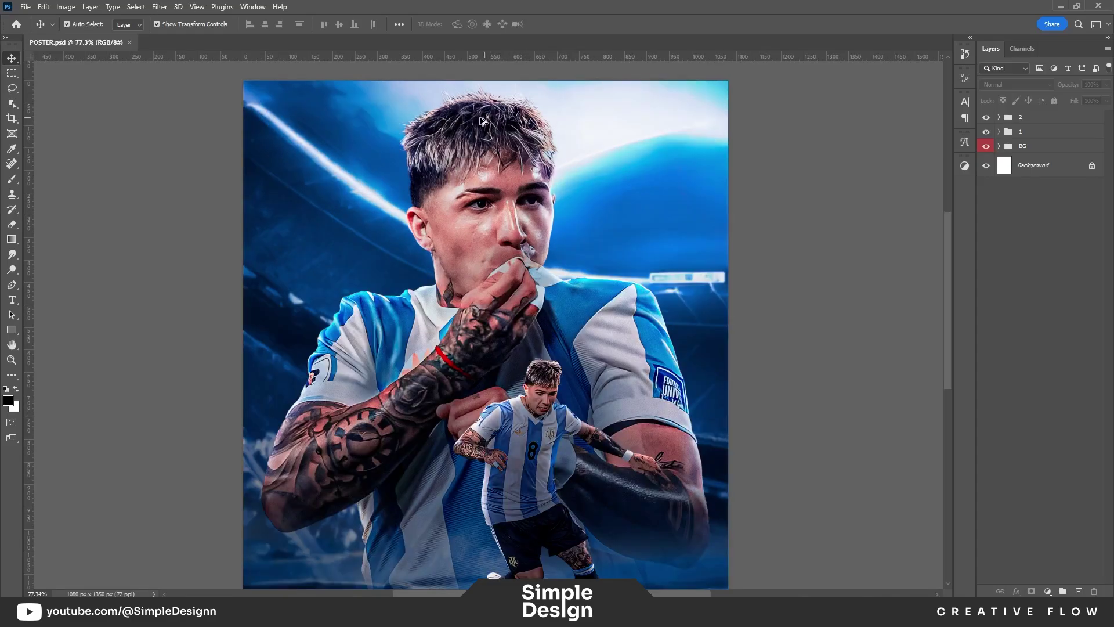
scroll(463, 340, up, 6)
scroll(518, 321, down, 5)
scroll(499, 324, down, 2)
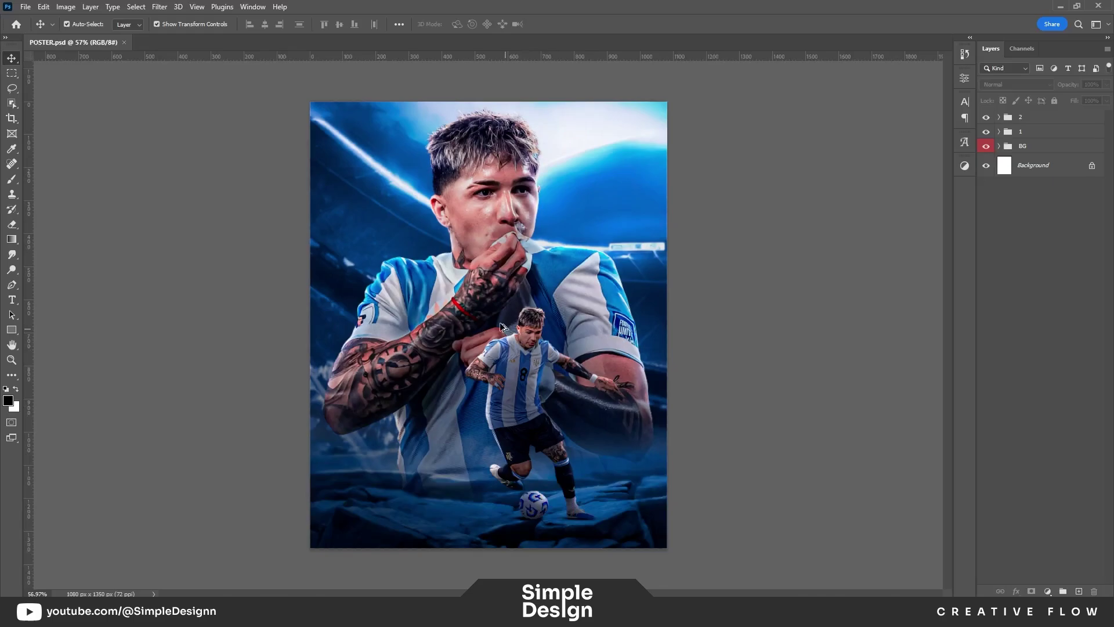
scroll(492, 334, down, 1)
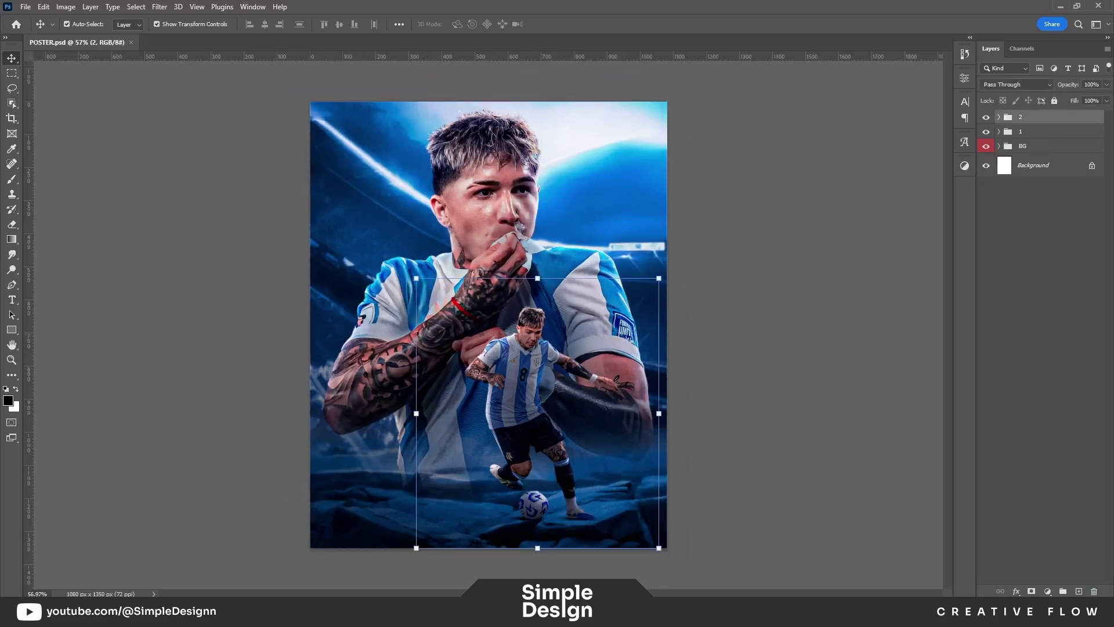
Step: Add an empty Layer 11 at the top of the stack and undo a stray brush stroke
click(1079, 591)
key(b)
scroll(522, 452, down, 1)
key(ctrl+z)
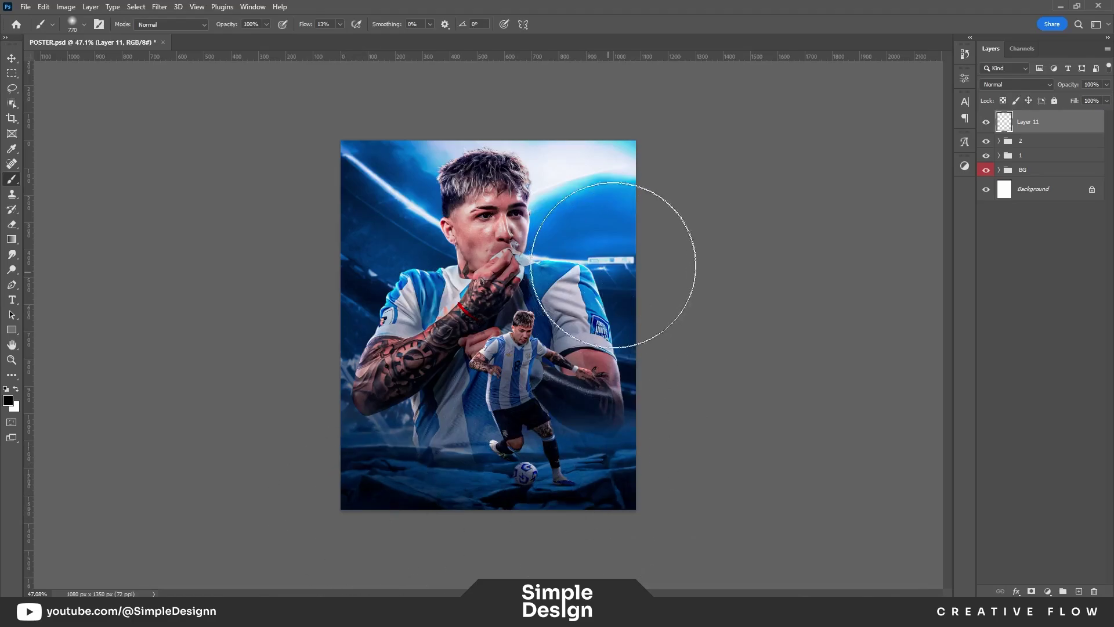
Step: Expand the BG group to show its layers
scroll(583, 311, up, 1)
scroll(584, 447, up, 4)
scroll(641, 505, down, 2)
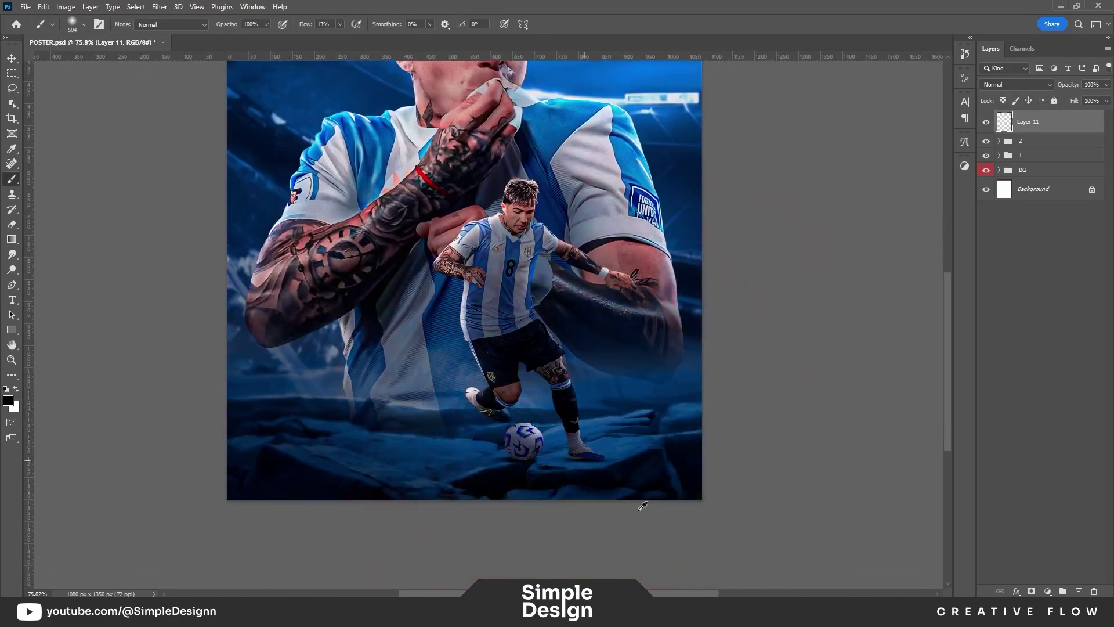
scroll(453, 453, up, 2)
scroll(435, 424, down, 1)
scroll(435, 423, down, 2)
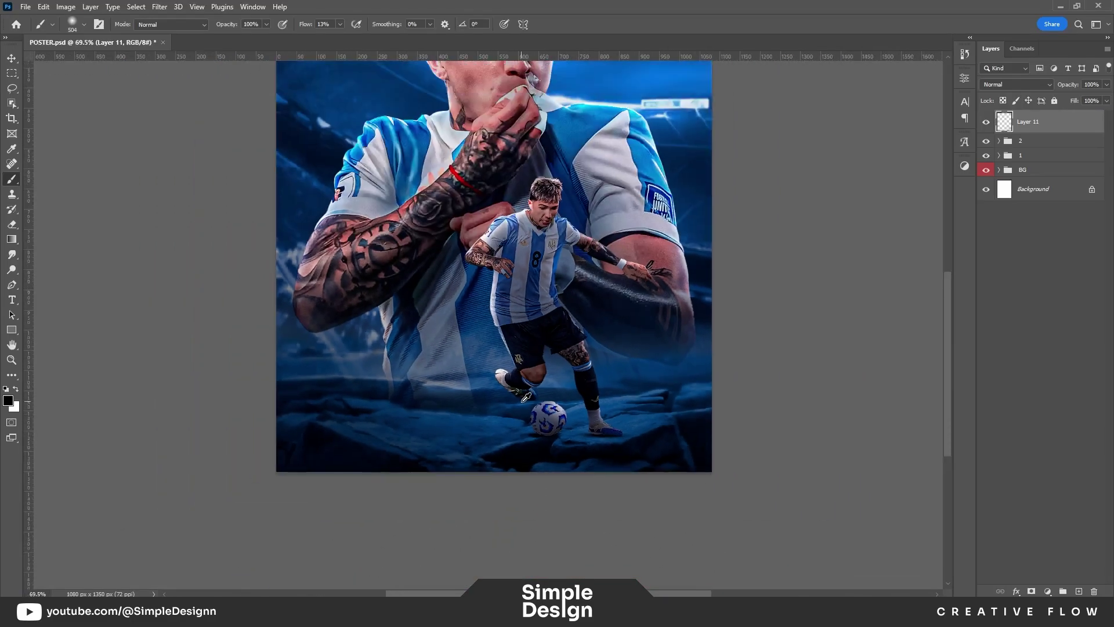
scroll(730, 391, up, 3)
click(1000, 170)
Step: Add a brightening Exposure adjustment above Layer 2 and invert its mask to hide it
click(986, 237)
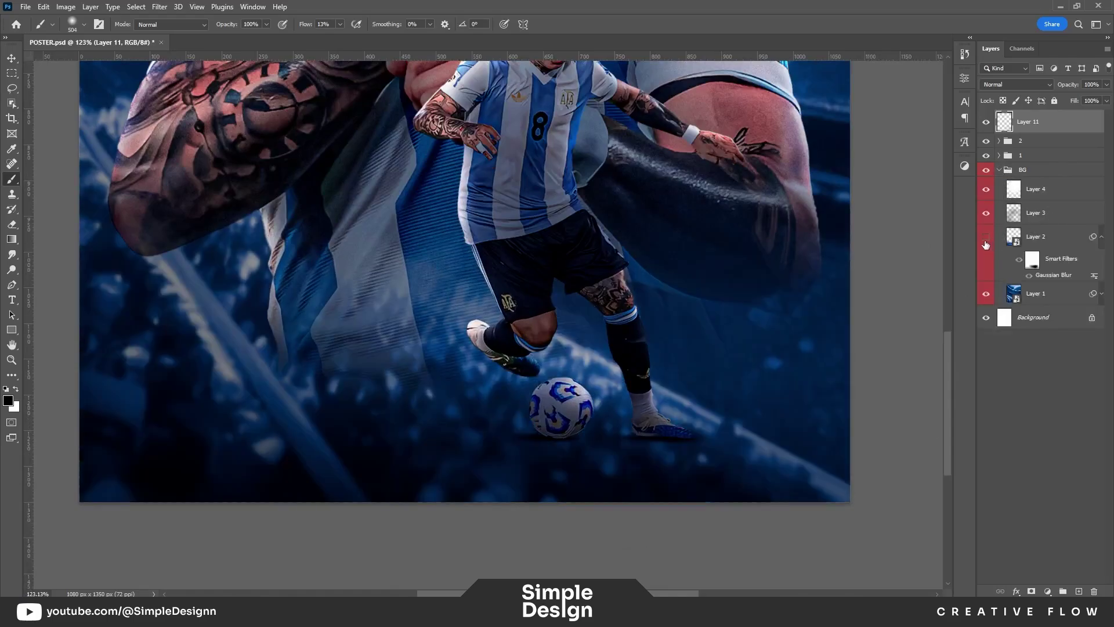
click(1061, 243)
click(1056, 592)
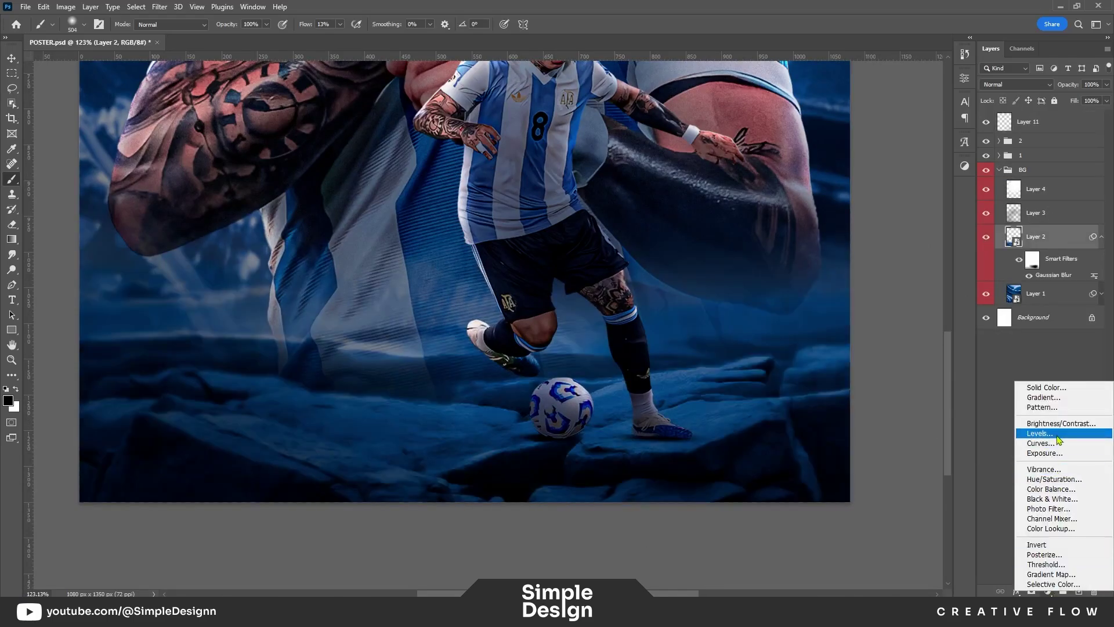
click(1039, 462)
drag(881, 140, 890, 140)
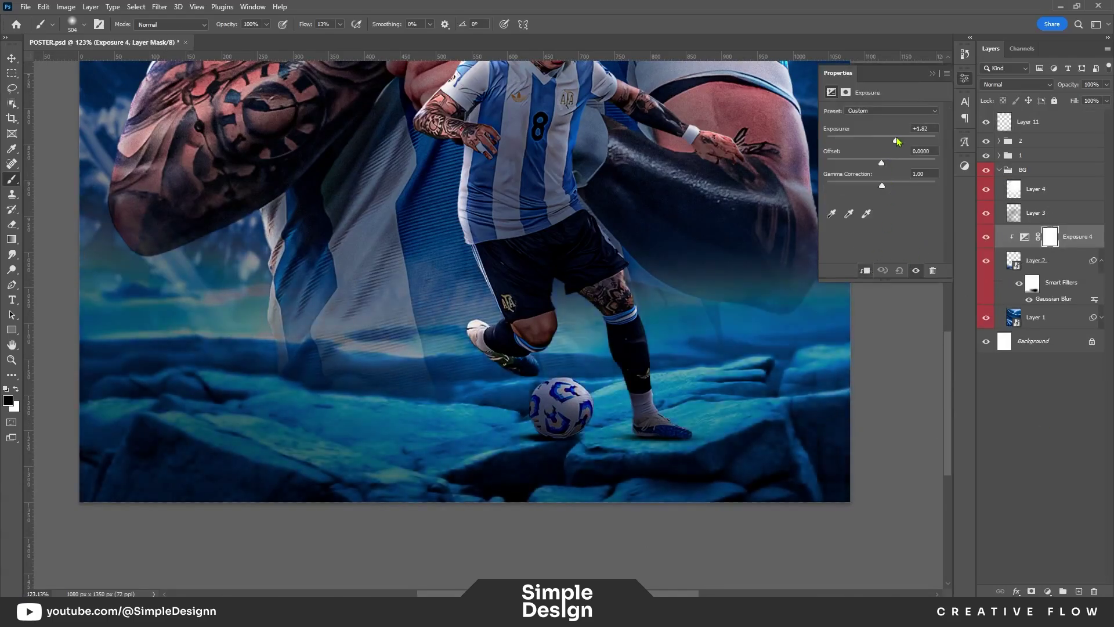
click(933, 73)
key(ctrl+i)
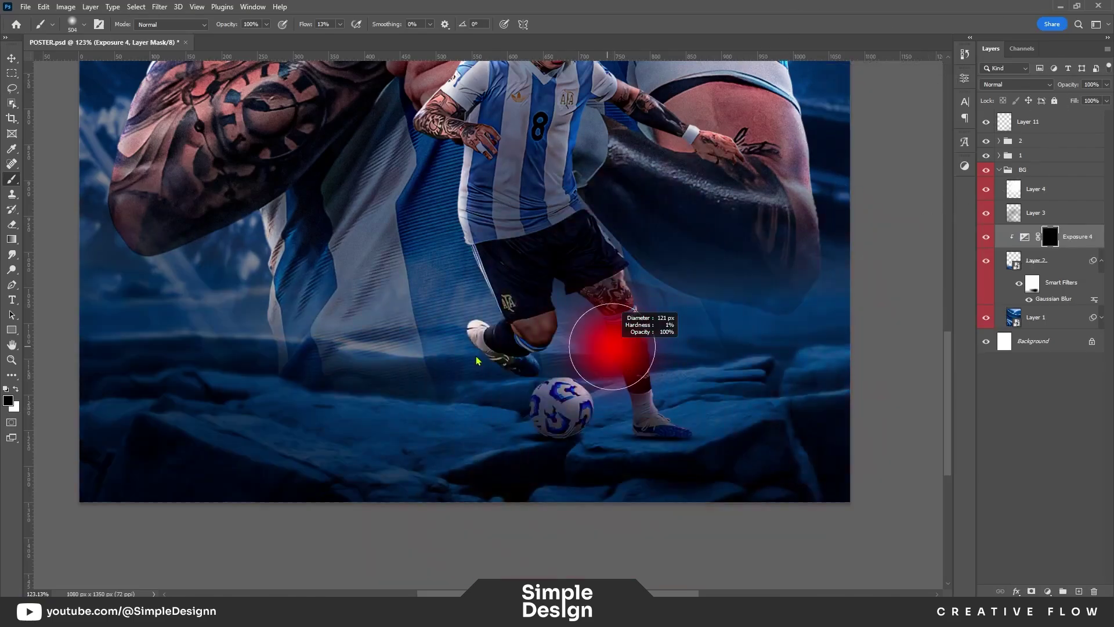
Step: Set white with a slightly smaller brush, then deselect the Exposure 4 mask
key(x)
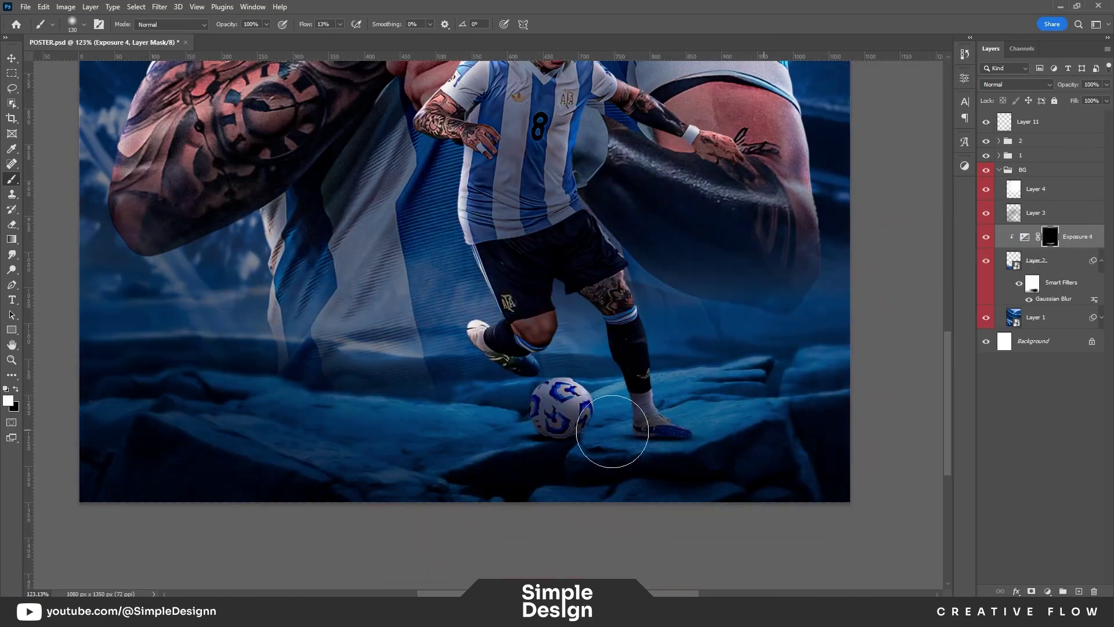
key(bracketleft)
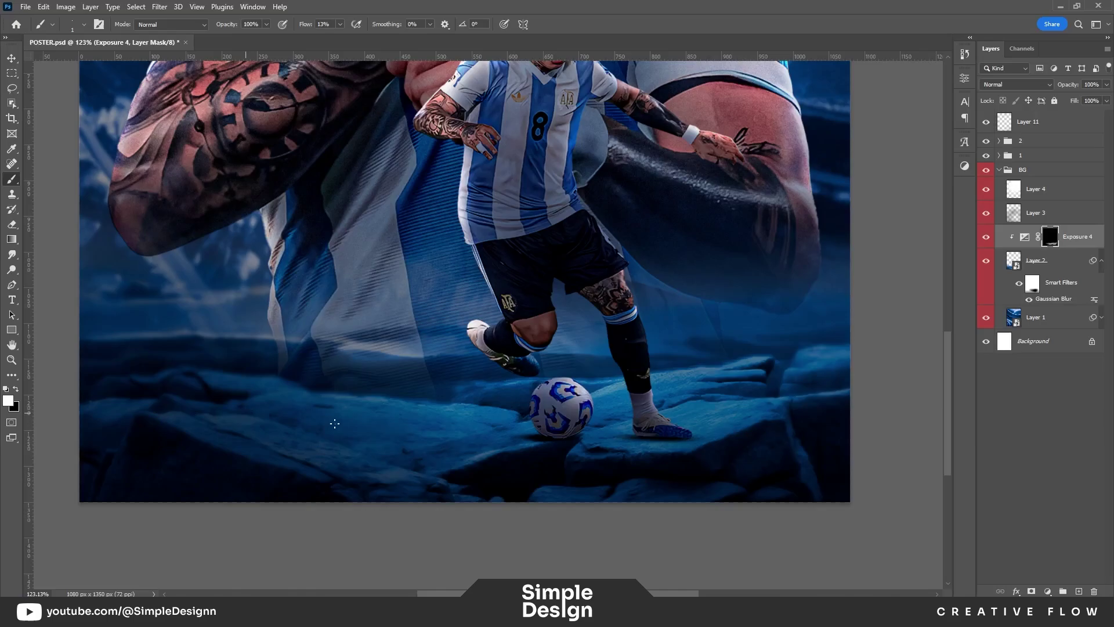
scroll(604, 407, down, 2)
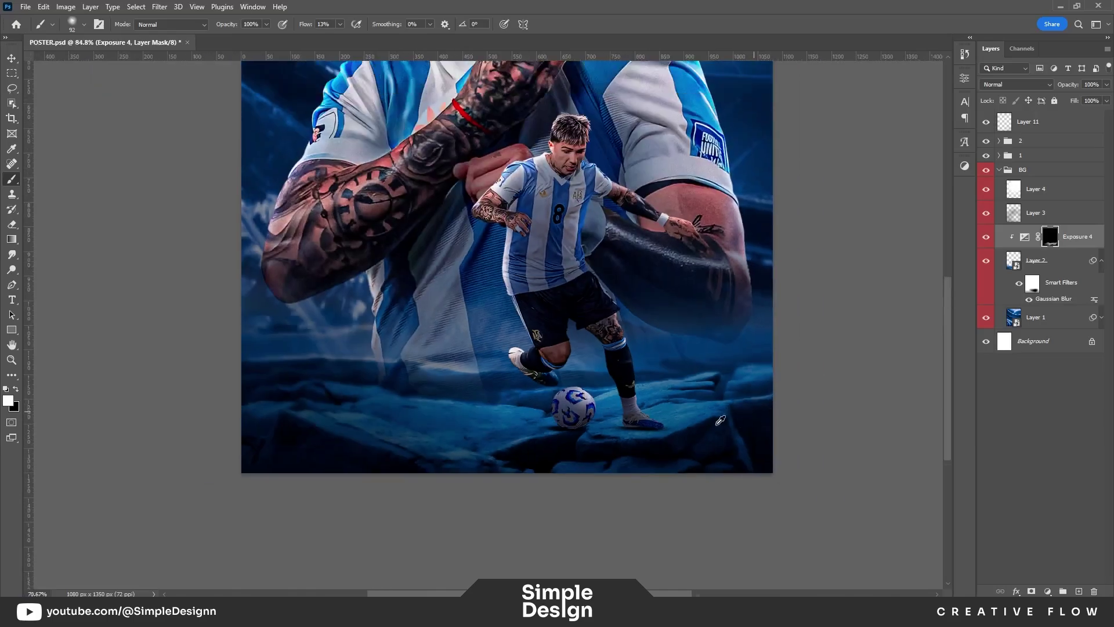
scroll(720, 420, down, 2)
click(1031, 404)
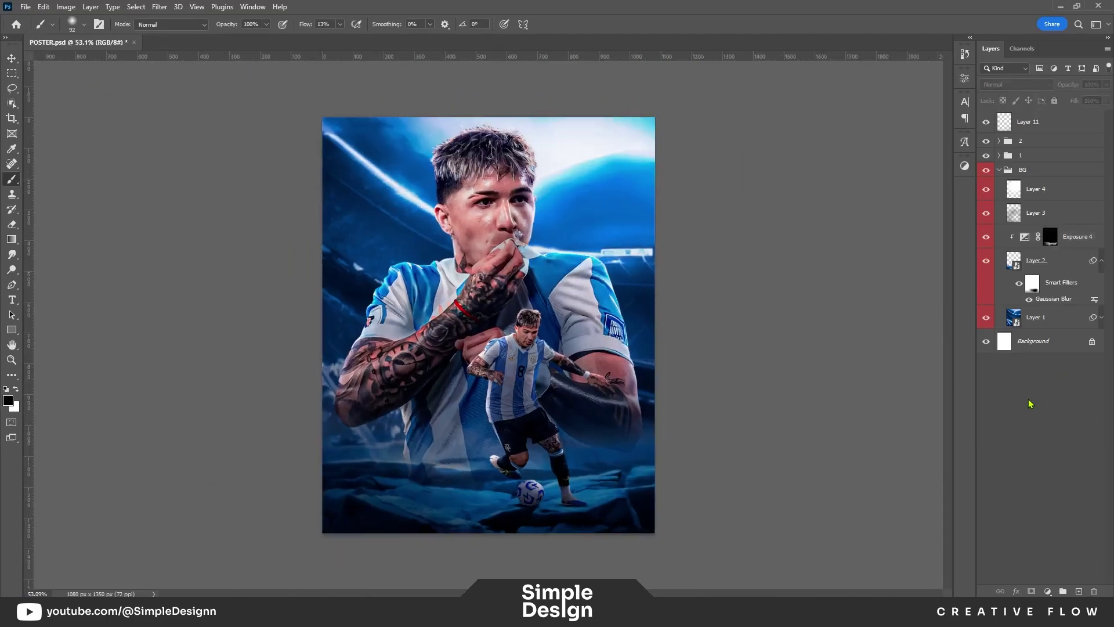
key(ctrl+plus)
Step: Add a new Layer 12 above Exposure 4 and load a large cloud brush
click(1069, 247)
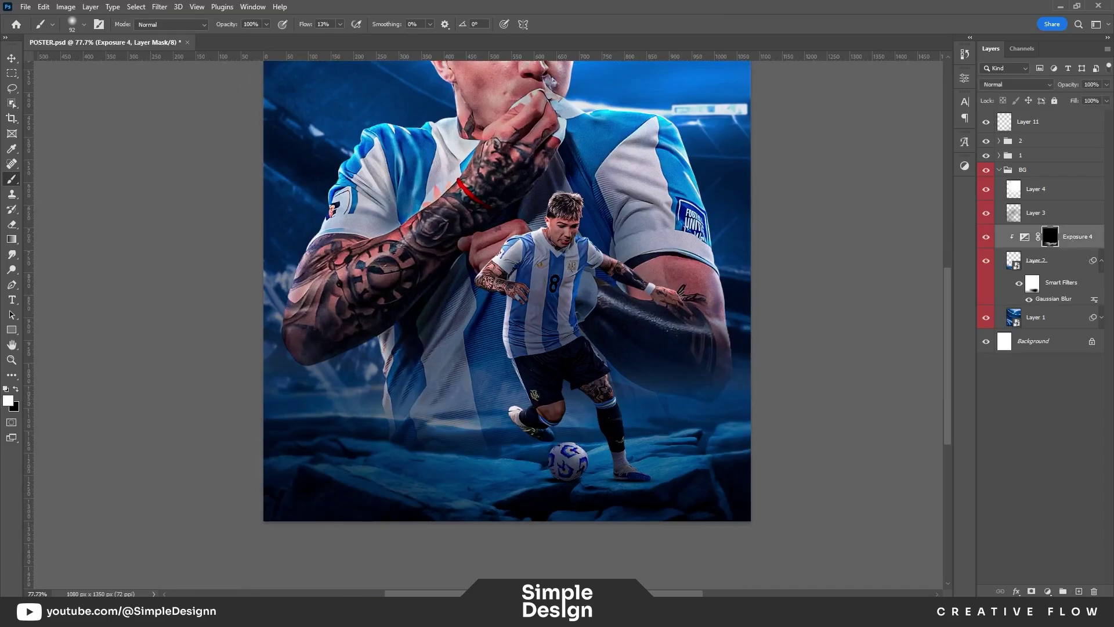
key(ctrl+shift+alt+n)
right_click(504, 376)
scroll(580, 464, down, 5)
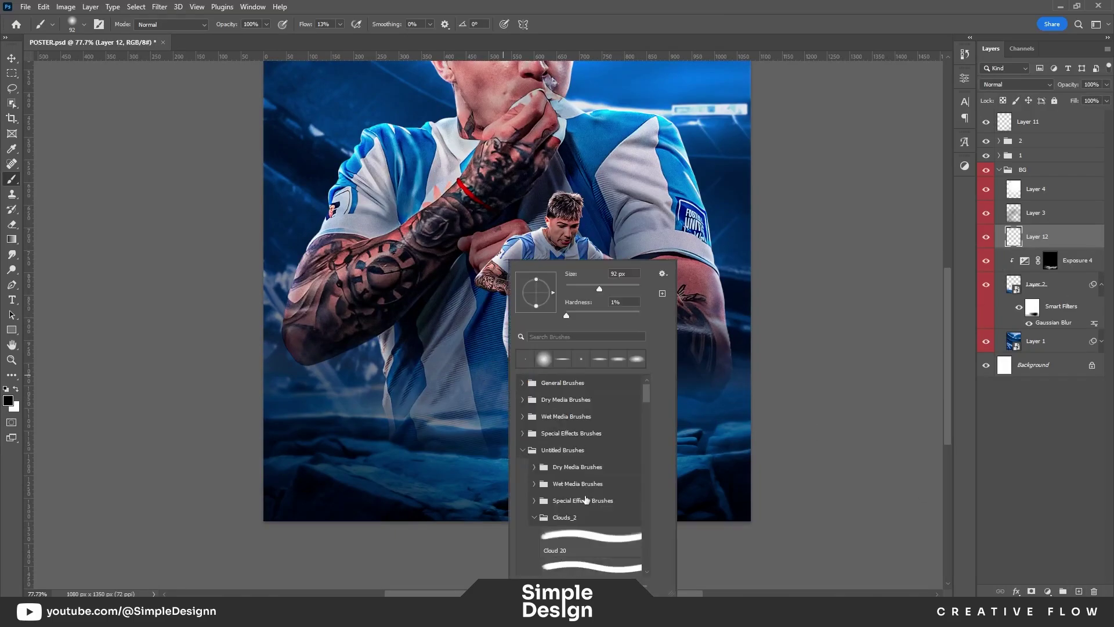
click(580, 532)
key(Return)
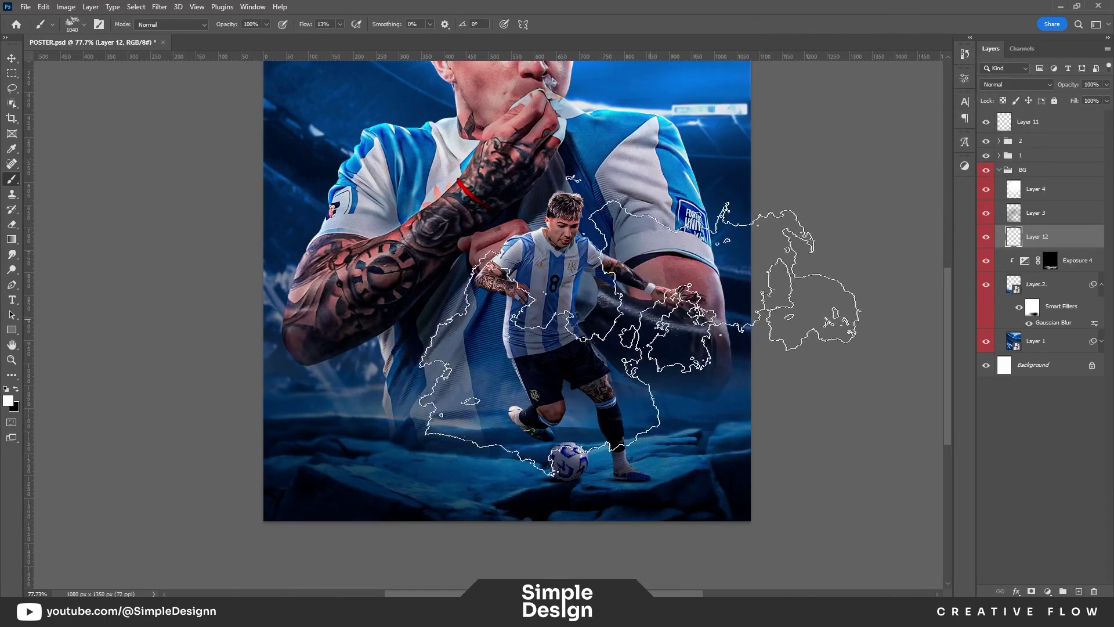
Step: Sample a blue from the poster, set brush flow to full and resize the tip
key(i)
click(489, 341)
click(8, 400)
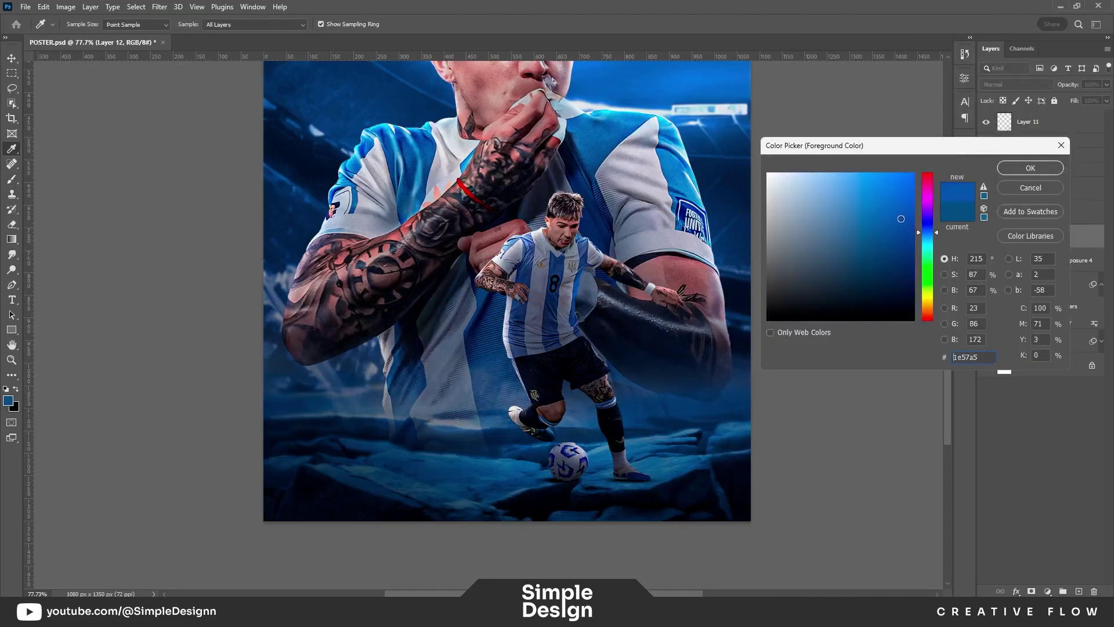
click(1025, 169)
key(b)
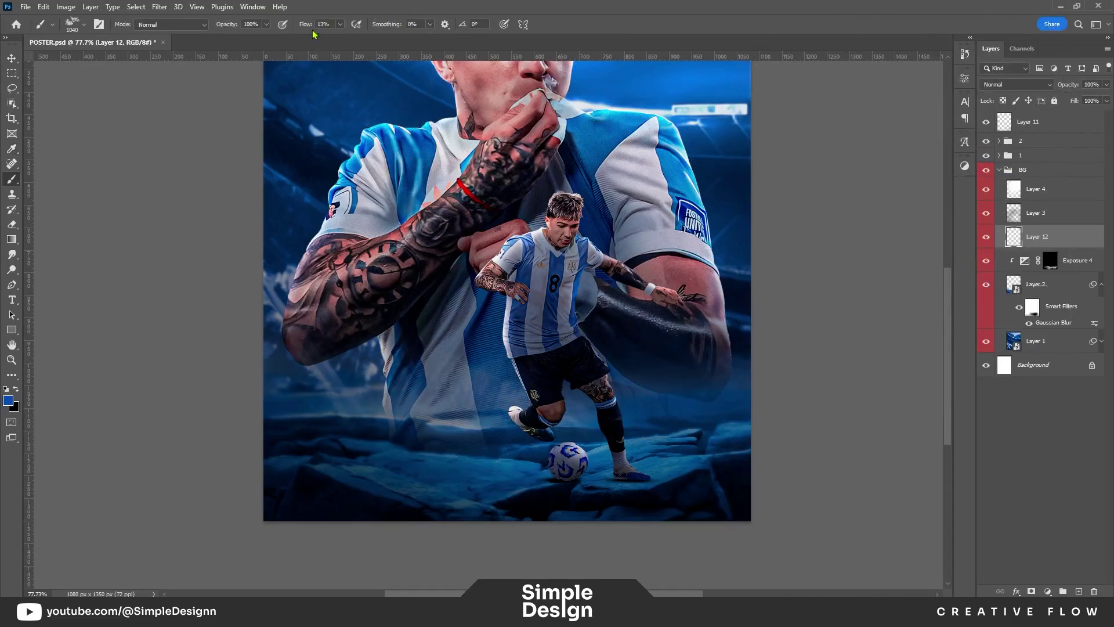
drag(306, 24, 328, 24)
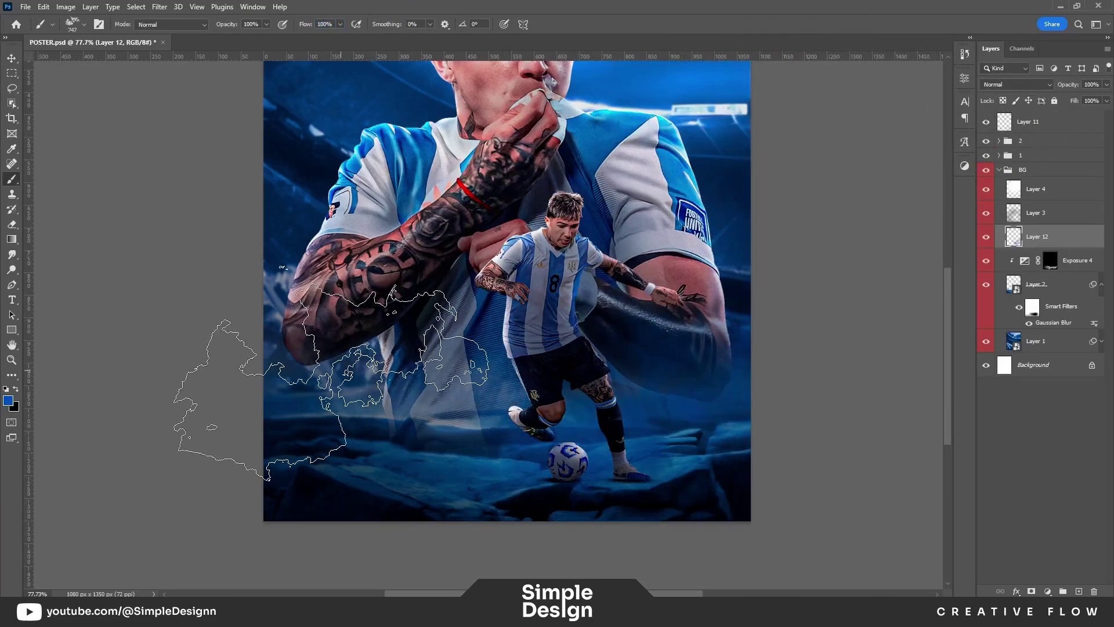
right_click(392, 261)
key(Return)
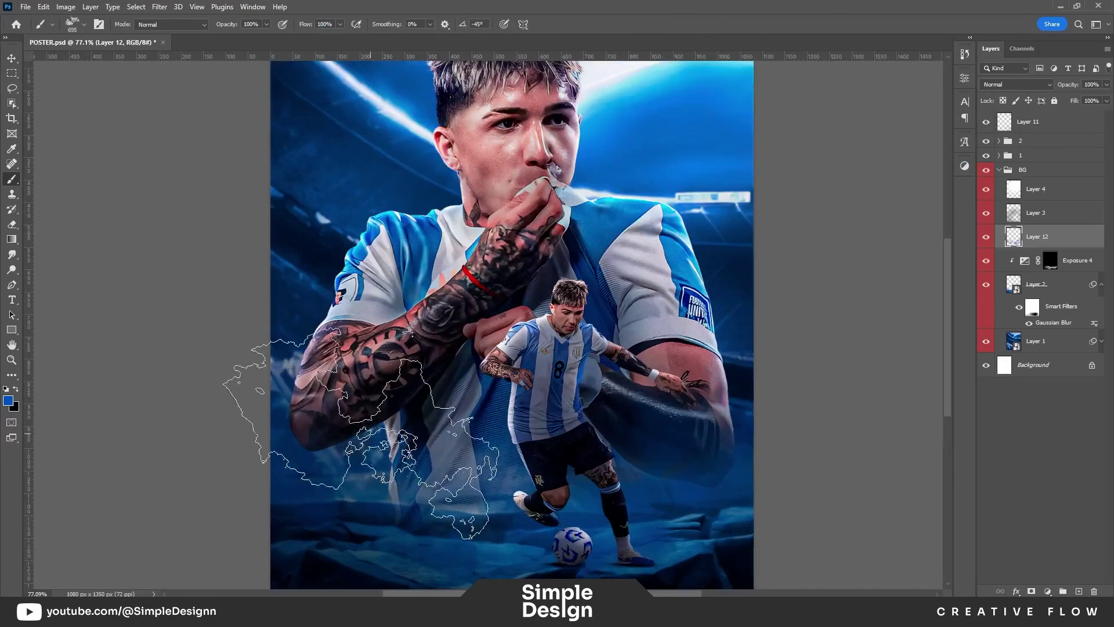
Step: Sample a bright blue paint colour and make the cloud tip smaller and rotated
scroll(511, 290, down, 5)
key(i)
click(8, 400)
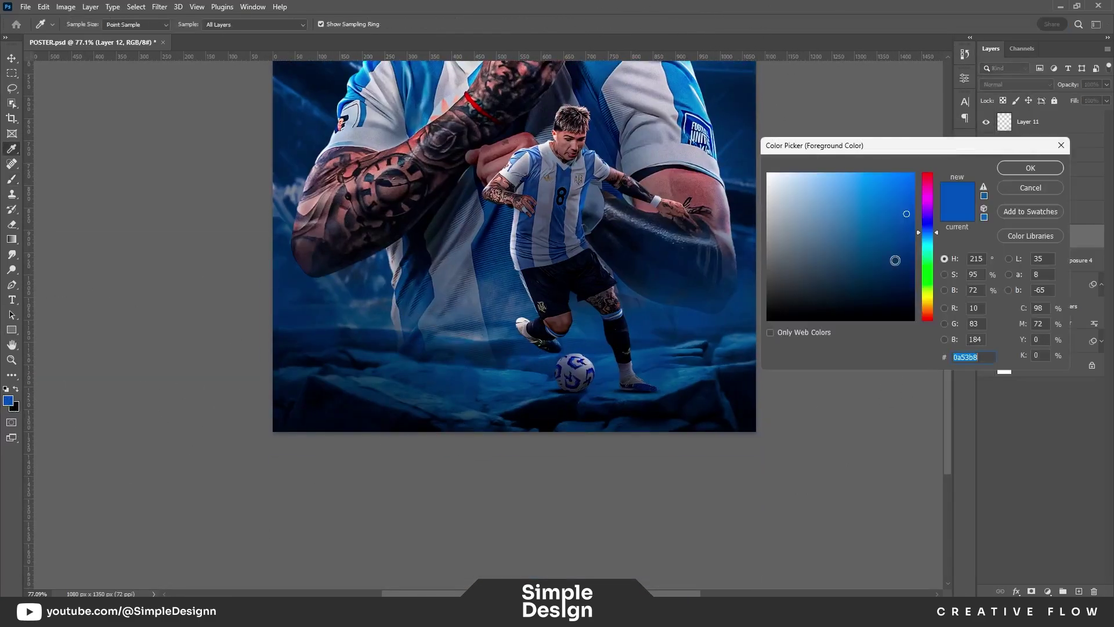
click(1035, 171)
key(b)
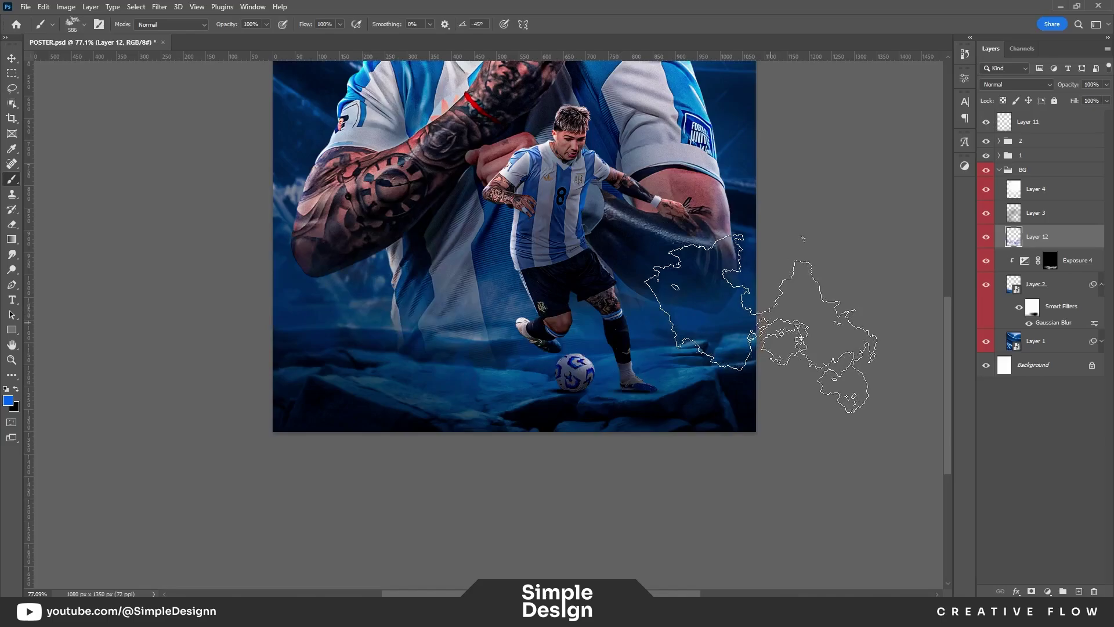
right_click(424, 258)
key(Return)
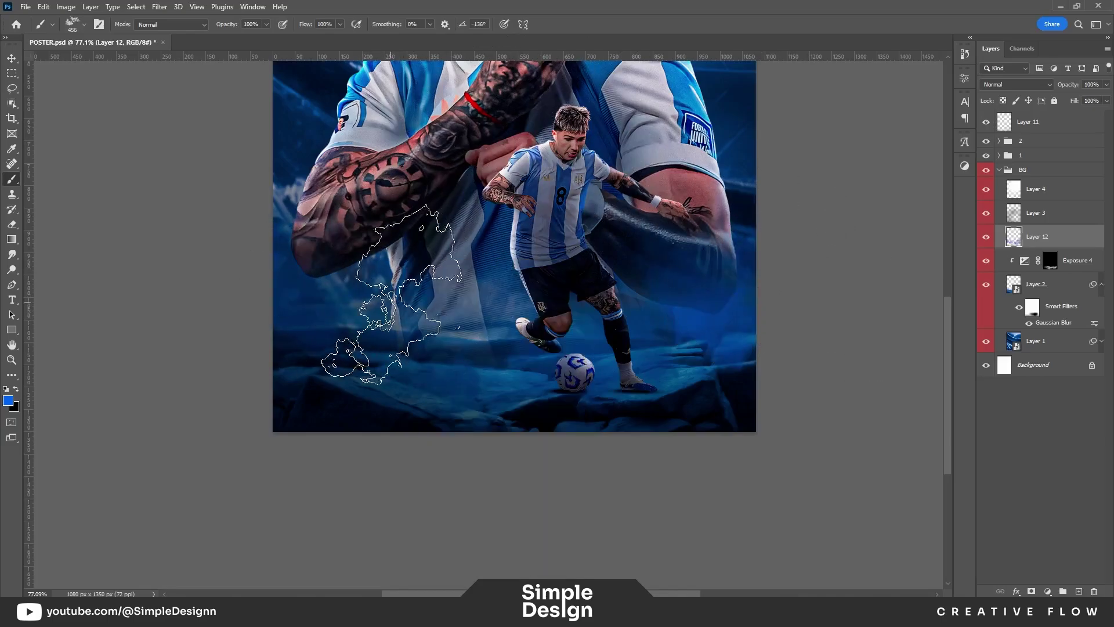
Step: Greatly enlarge the cloud brush tip and rotate it further
scroll(392, 294, down, 5)
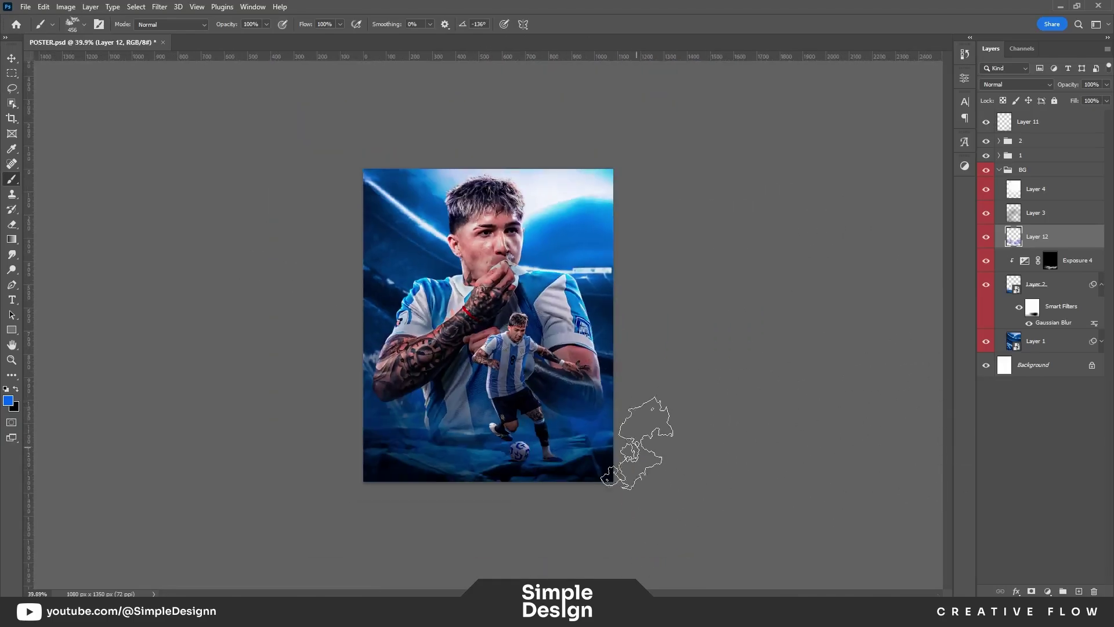
right_click(577, 257)
key(Return)
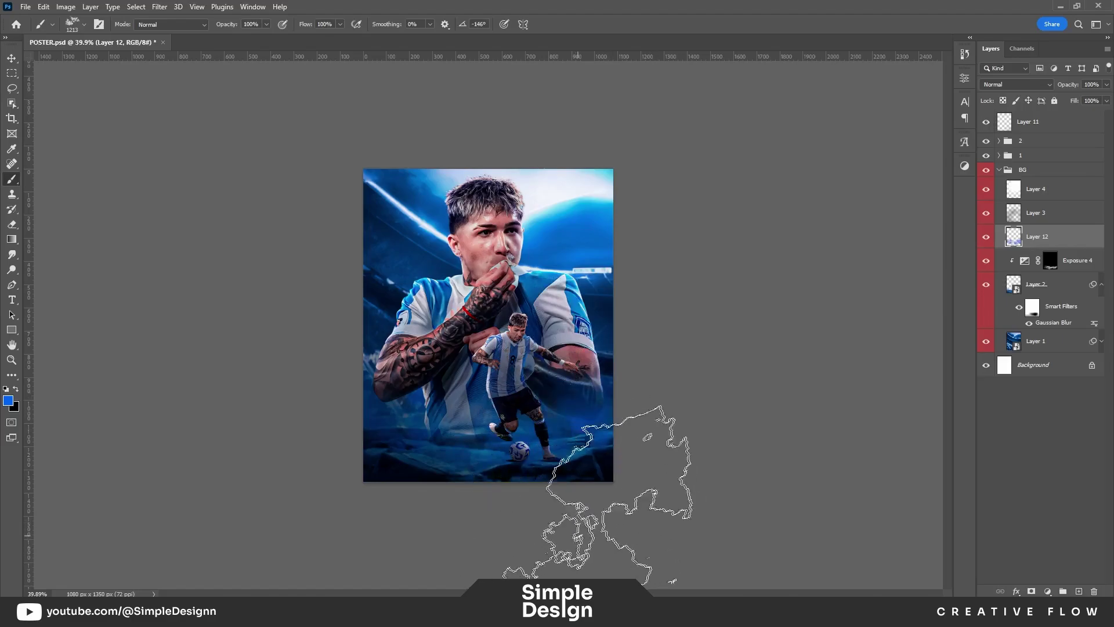
right_click(468, 260)
drag(471, 298, 471, 292)
key(Return)
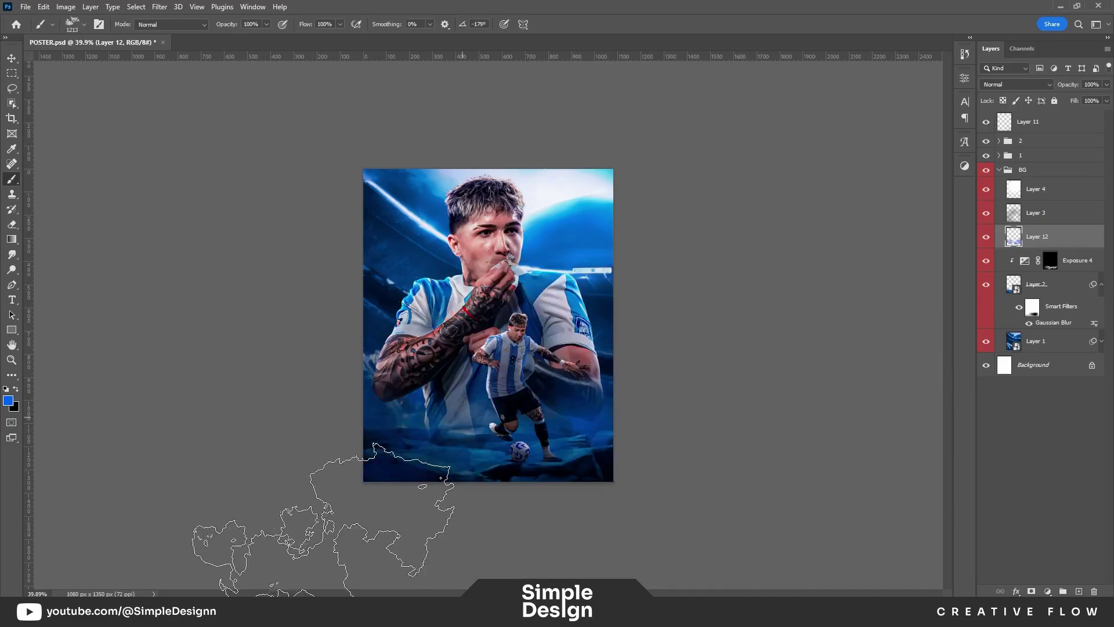
scroll(555, 348, up, 5)
drag(554, 348, 537, 139)
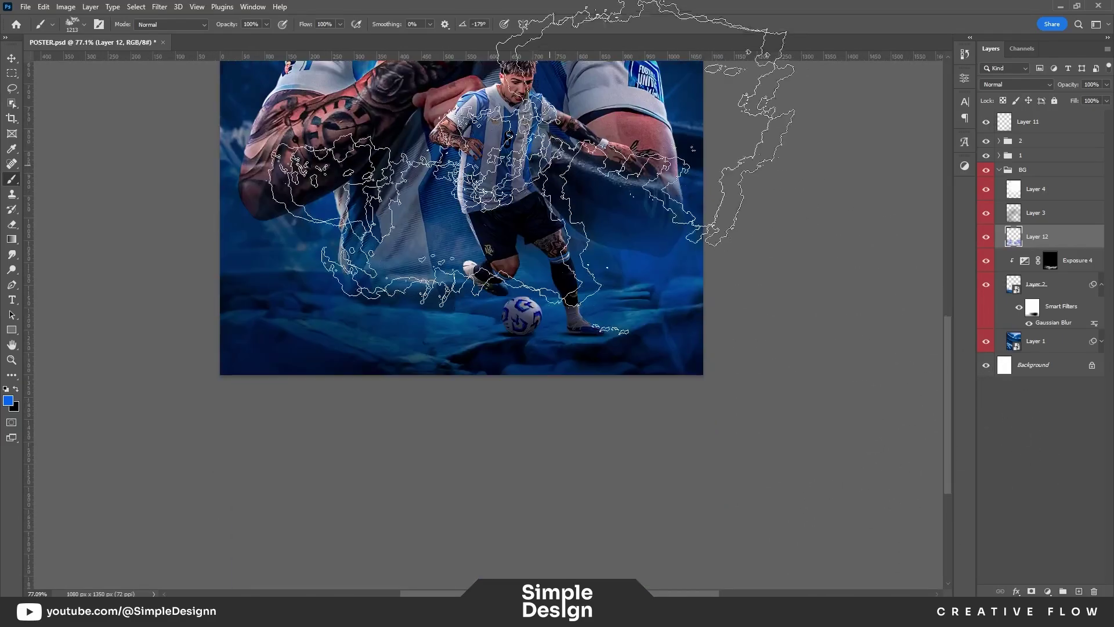
Step: Sample a dark blue paint colour and shrink the brush to about half size
click(9, 400)
click(357, 334)
click(1022, 169)
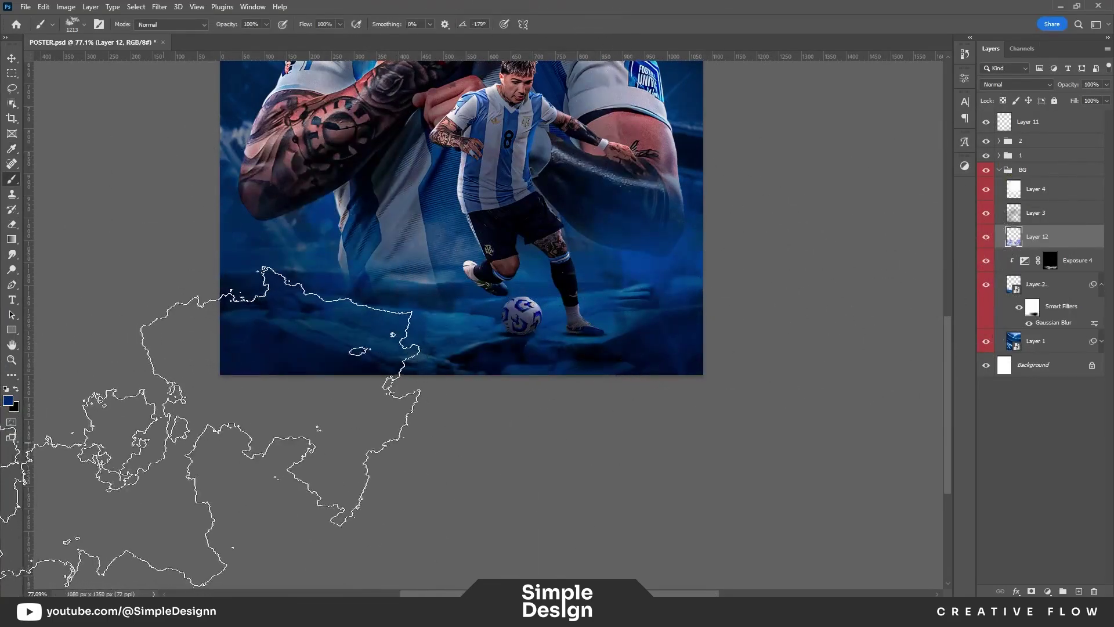
drag(133, 325, 120, 326)
scroll(362, 525, down, 2)
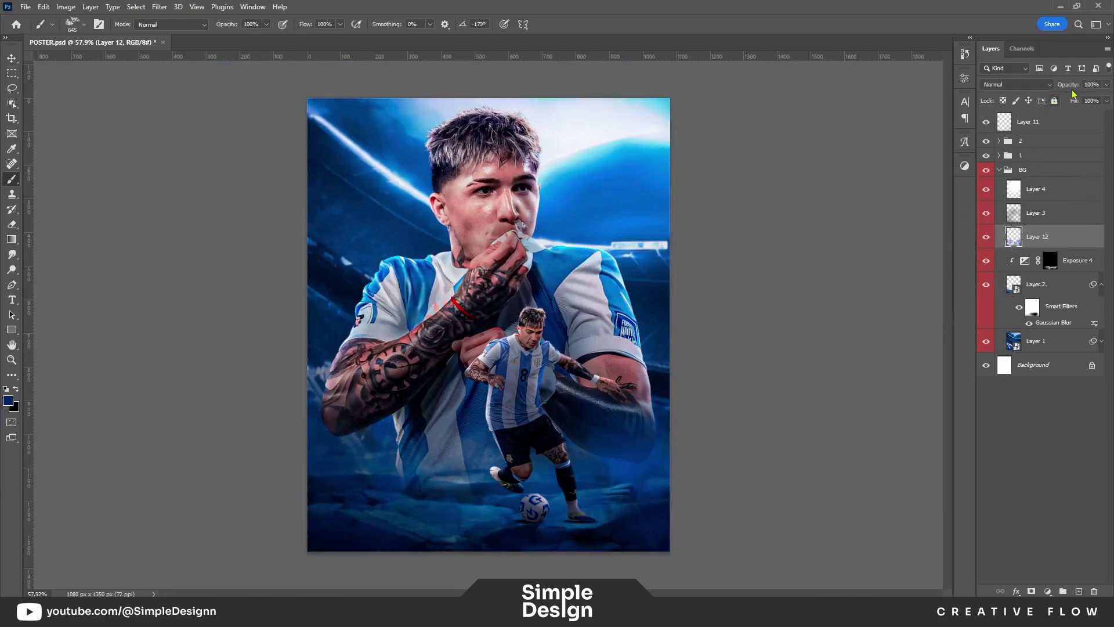
Step: Deselect the painted cloud layer and save the poster file
key(v)
click(1025, 453)
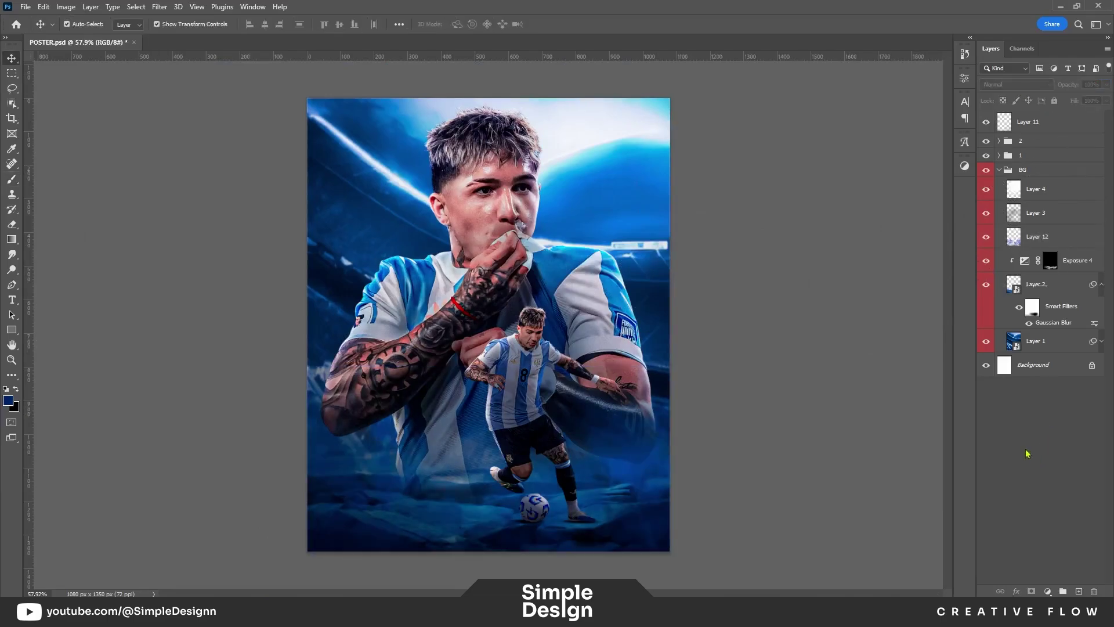
scroll(624, 390, down, 1)
key(ctrl+s)
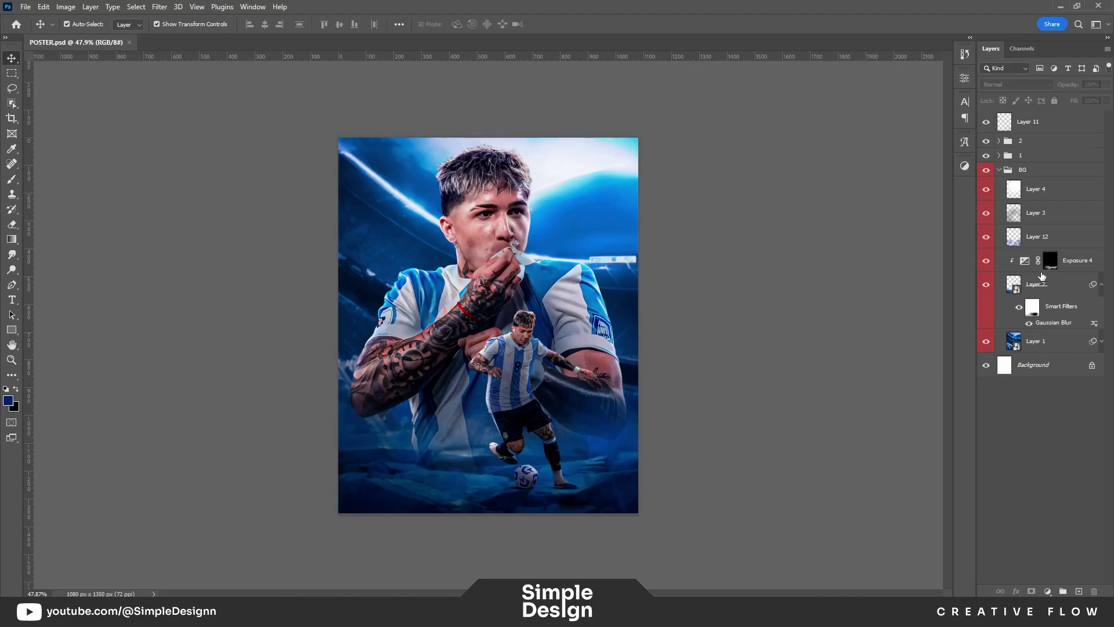
Step: Add a new Overlay layer above Layer 12 and choose the Soft Round brush
click(1071, 242)
click(1079, 591)
key(b)
right_click(503, 402)
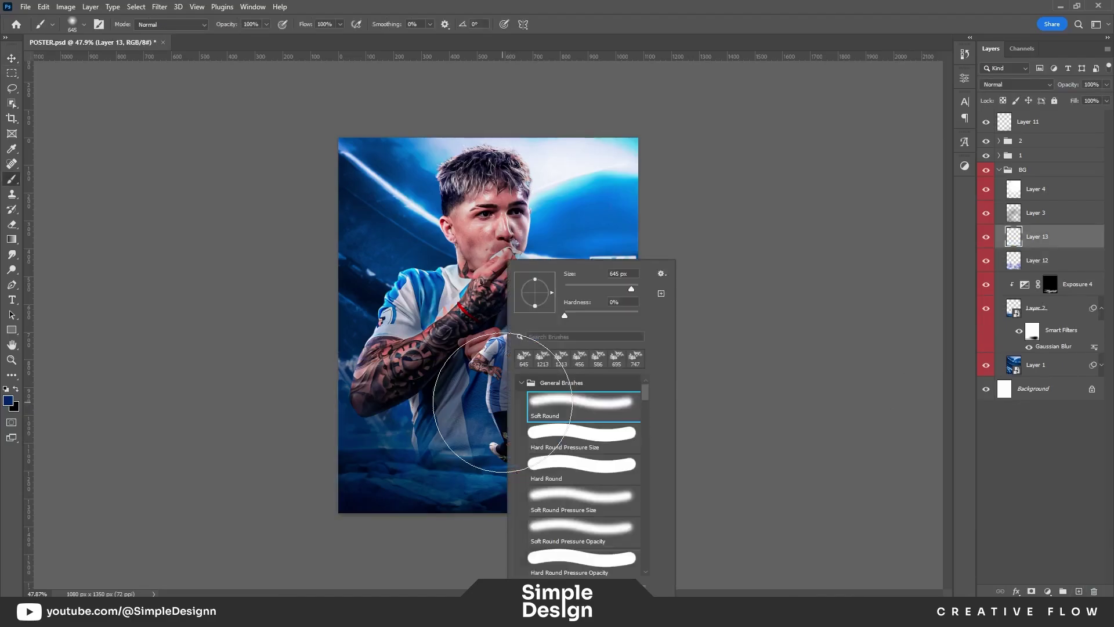
click(1016, 84)
click(998, 226)
Step: Size the soft brush to about 600 px with white as the paint colour
right_click(502, 377)
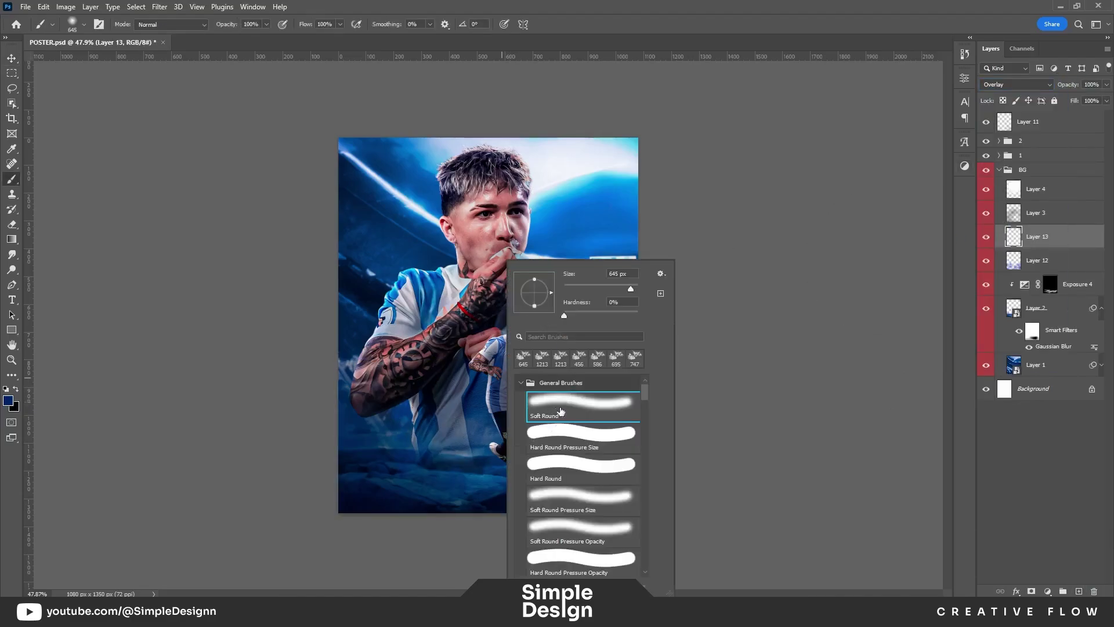
mouse_move(451, 403)
mouse_down()
mouse_move(492, 399)
mouse_move(493, 329)
mouse_up()
key(d)
key(x)
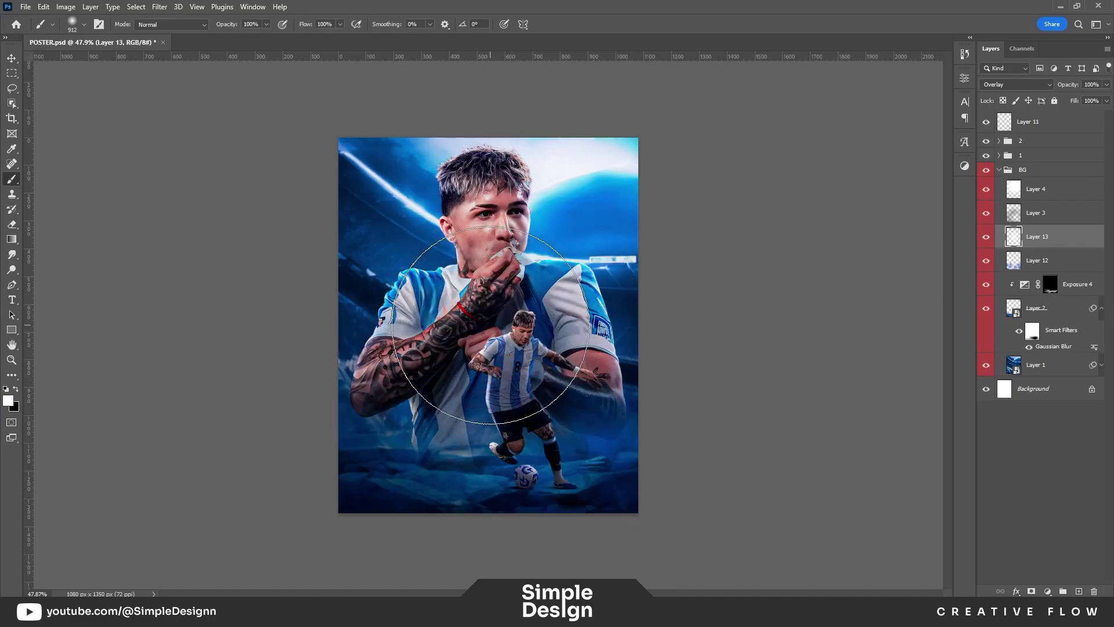
key(bracketleft)
key(bracketleft)
key(bracketleft)
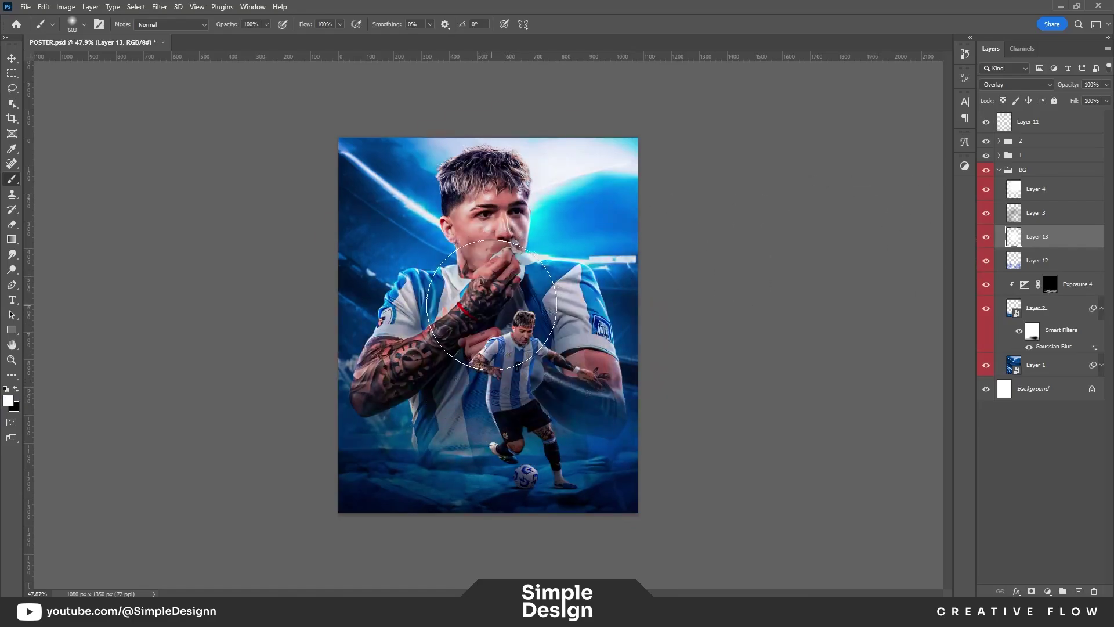
scroll(451, 517, up, 5)
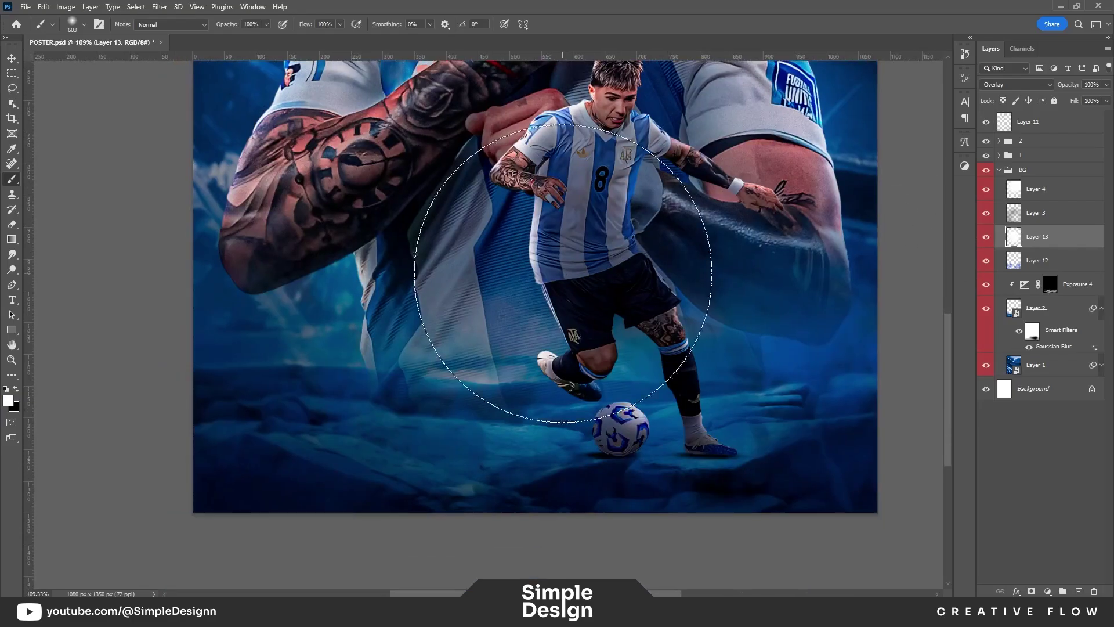
Step: Mask Layer 12 and fade its cloud texture out on the left side
click(1037, 260)
click(1031, 591)
key(x)
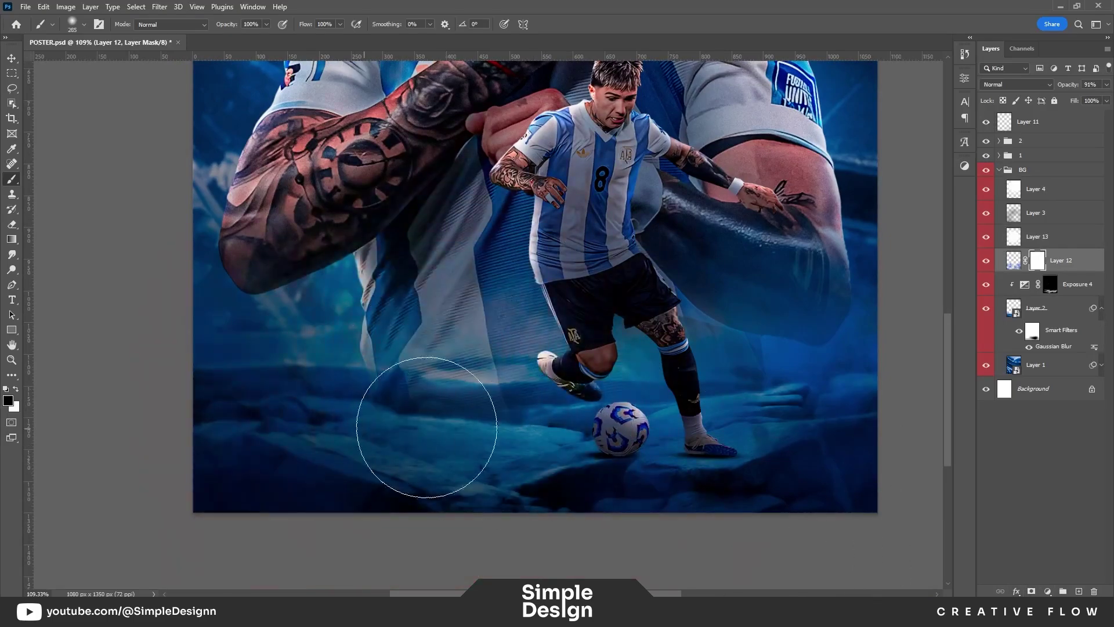
drag(754, 383, 807, 429)
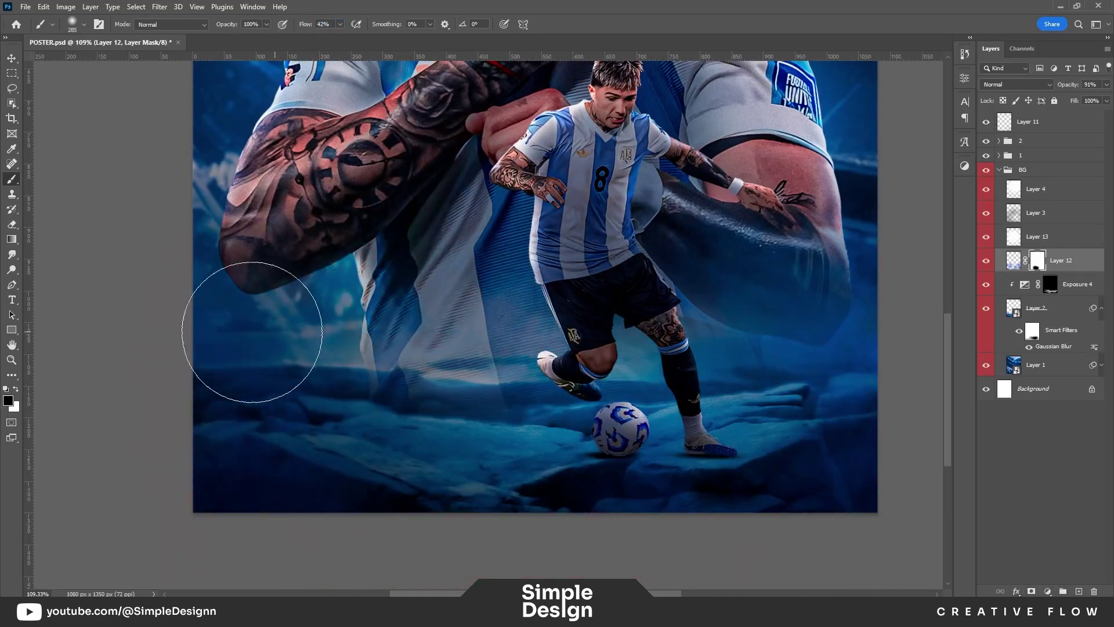
Step: Compare the poster with the cloud layers hidden and shown, then expand group 1
scroll(522, 407, down, 4)
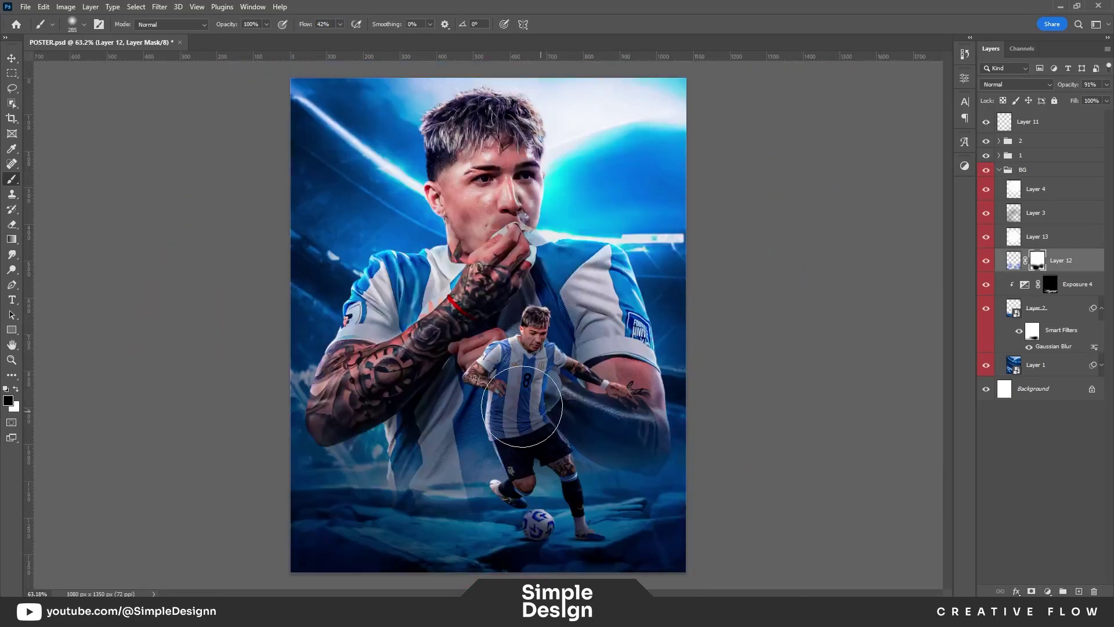
click(1024, 482)
key(x)
click(986, 236)
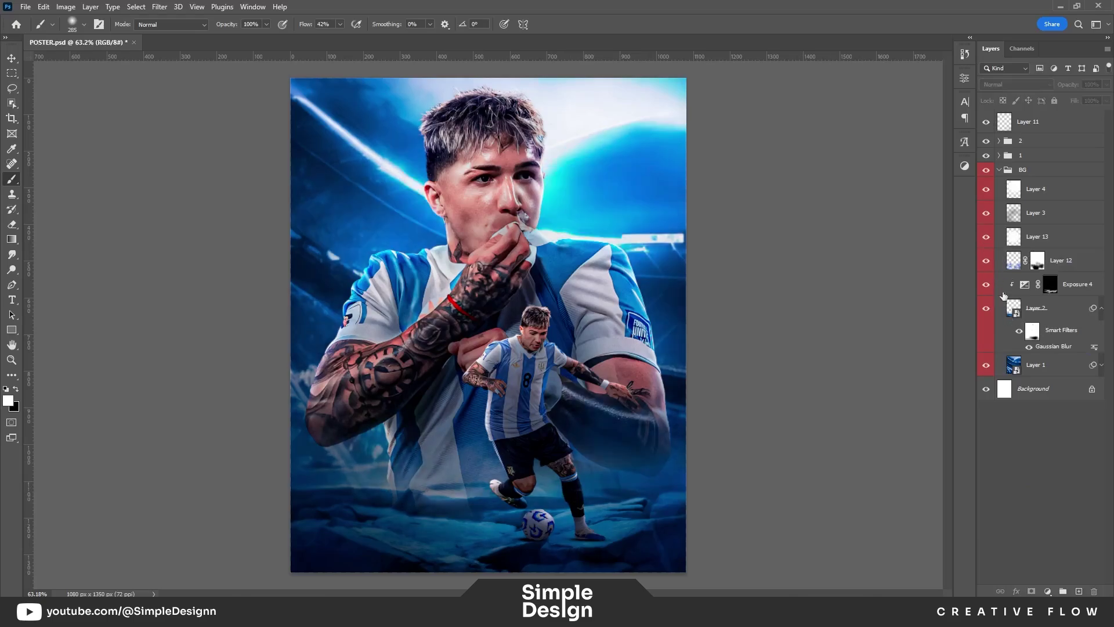
click(986, 308)
click(998, 169)
click(999, 156)
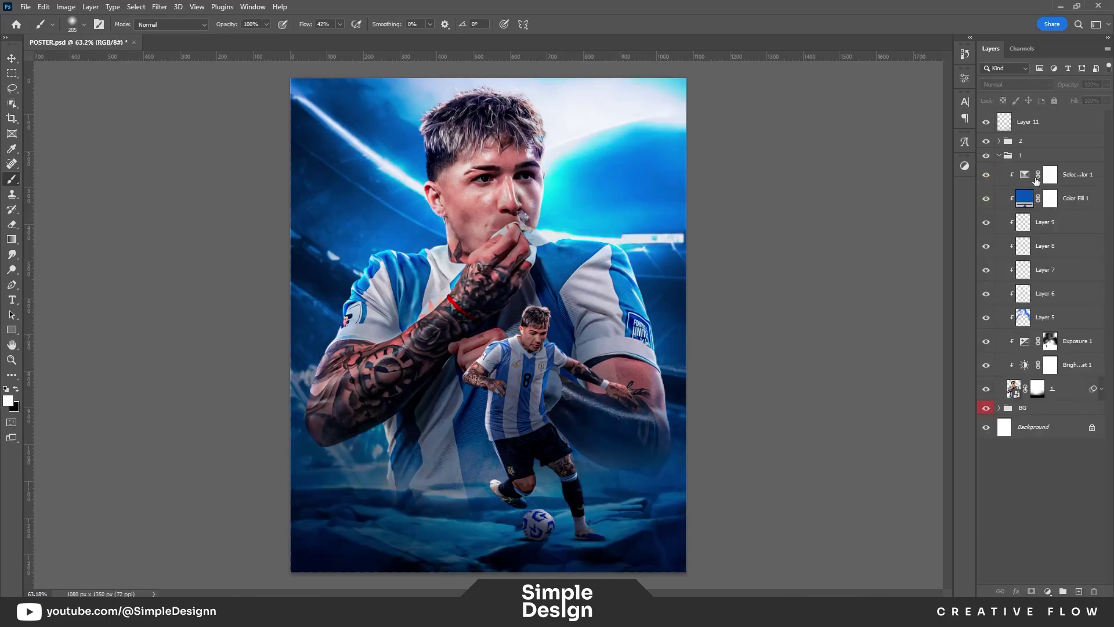
Step: Blend the portrait's lower edge into the background on its layer mask
click(1037, 388)
drag(368, 447, 572, 447)
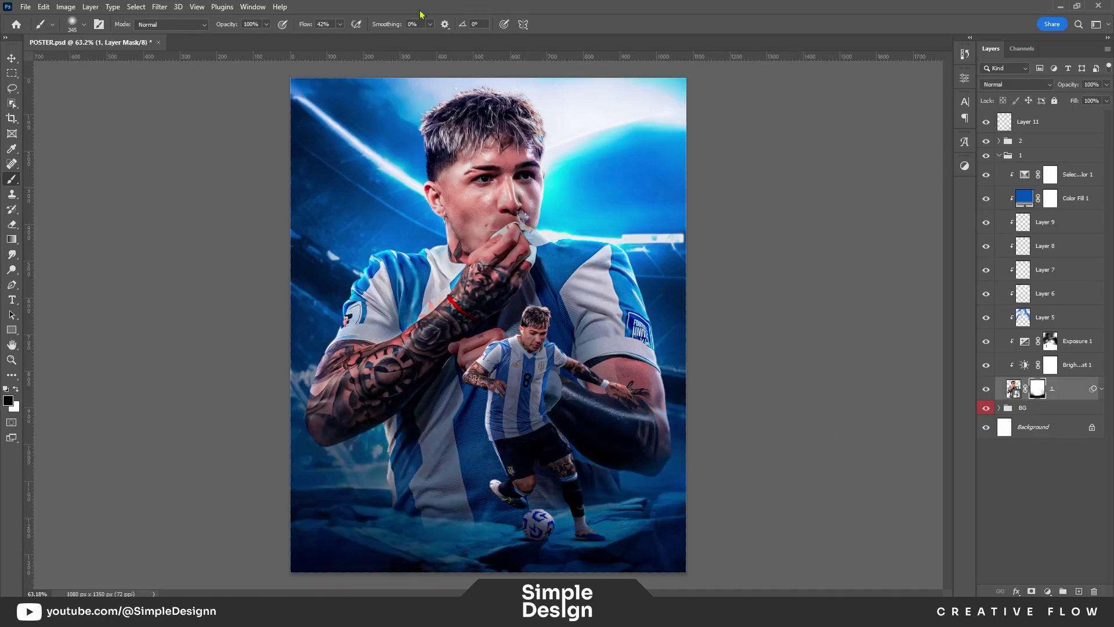
key(x)
scroll(449, 530, up, 5)
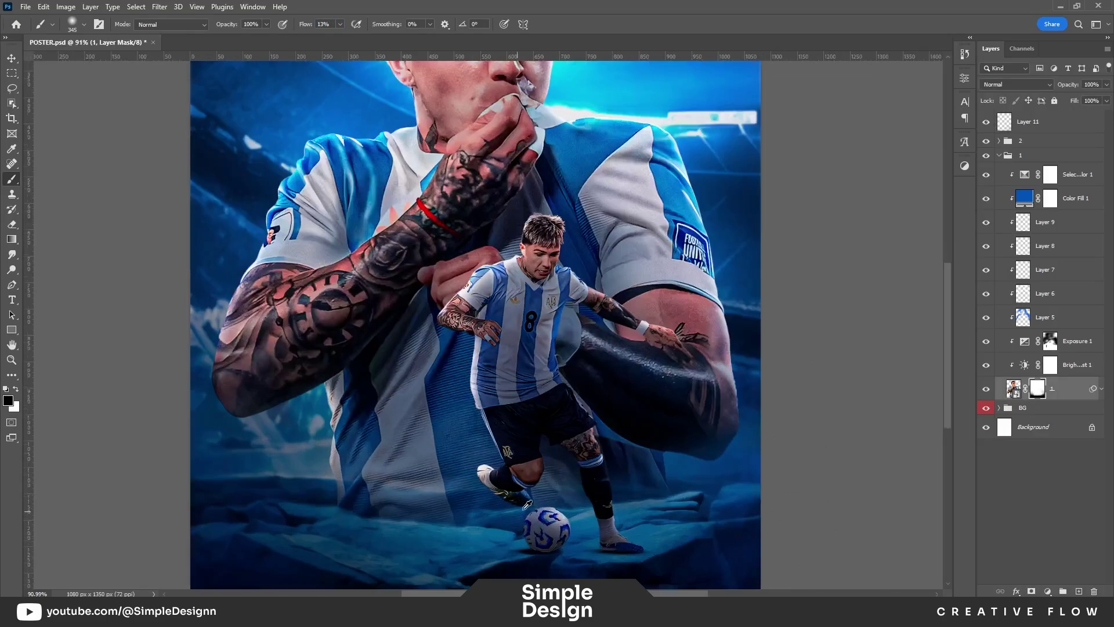
scroll(355, 470, down, 5)
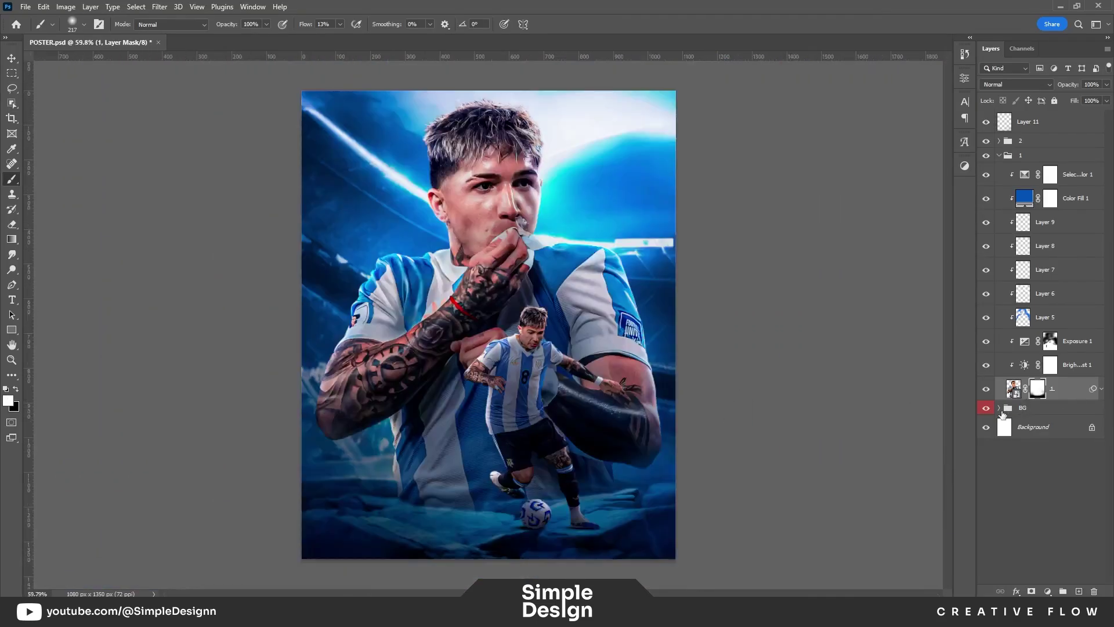
Step: Add a layer mask to Layer 13 after comparing the glow without it
click(999, 408)
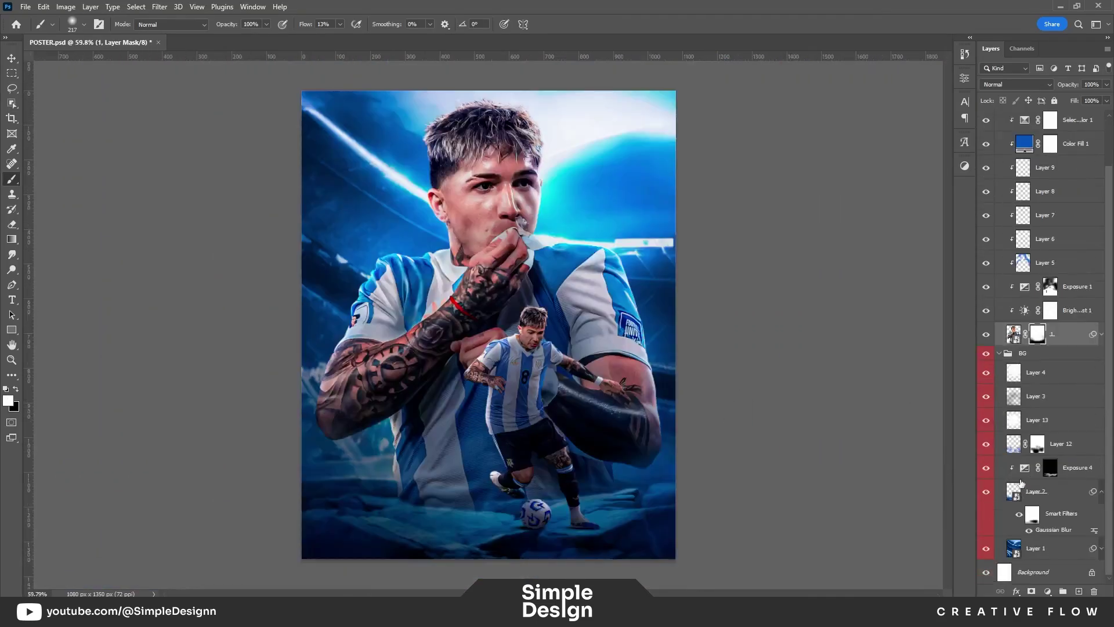
click(1039, 416)
click(1037, 335)
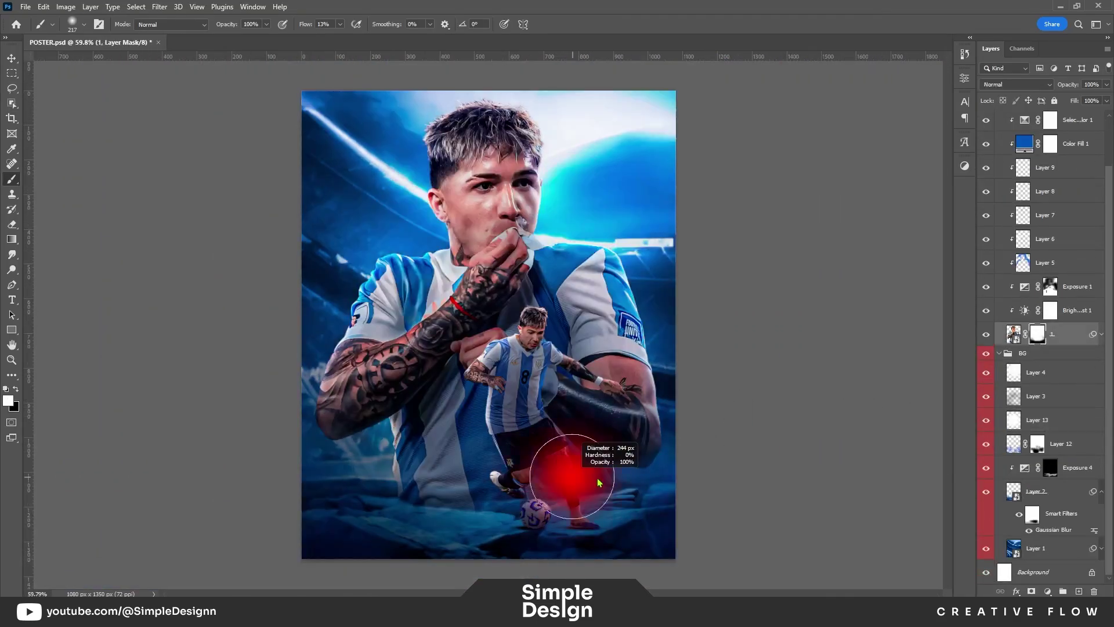
key(x)
click(987, 421)
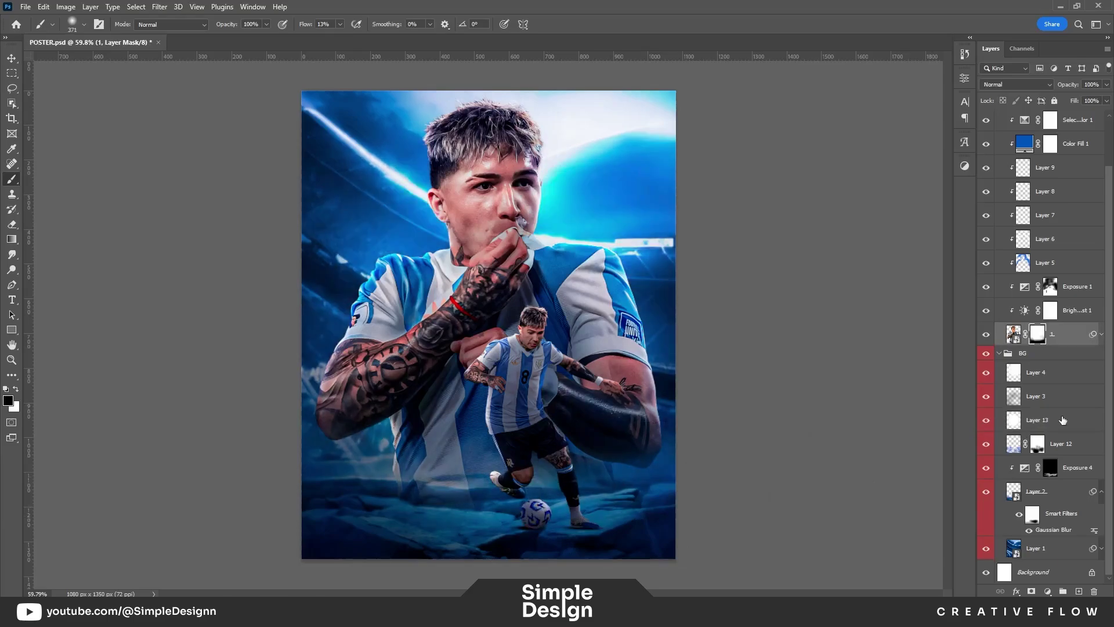
click(1039, 420)
click(1032, 592)
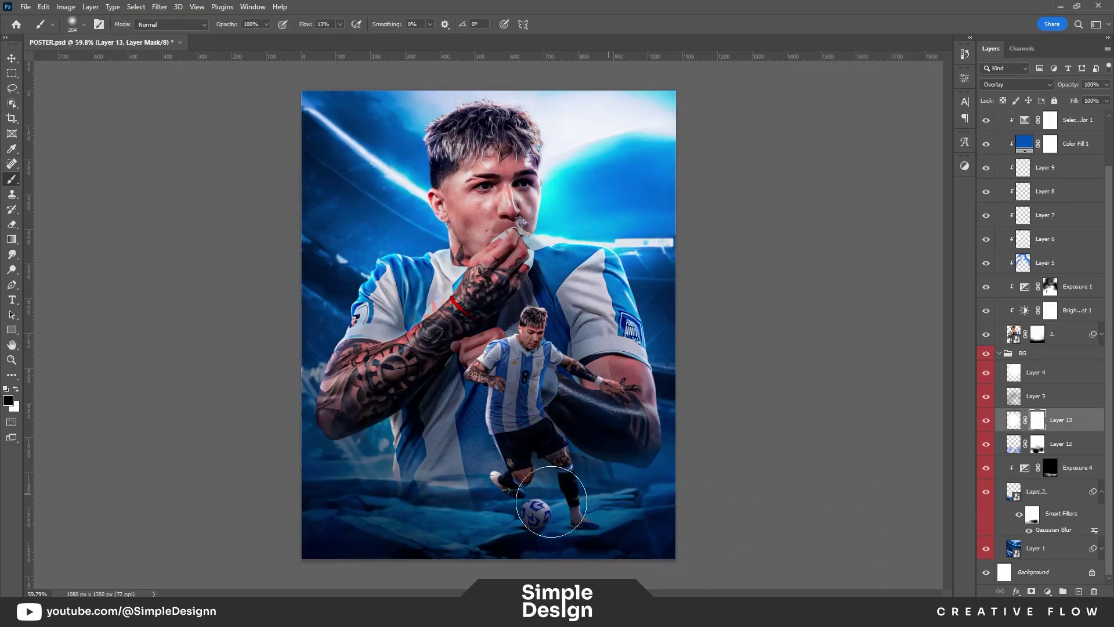
Step: Toggle Layers 4 and 3 on and off to compare the poster
click(986, 373)
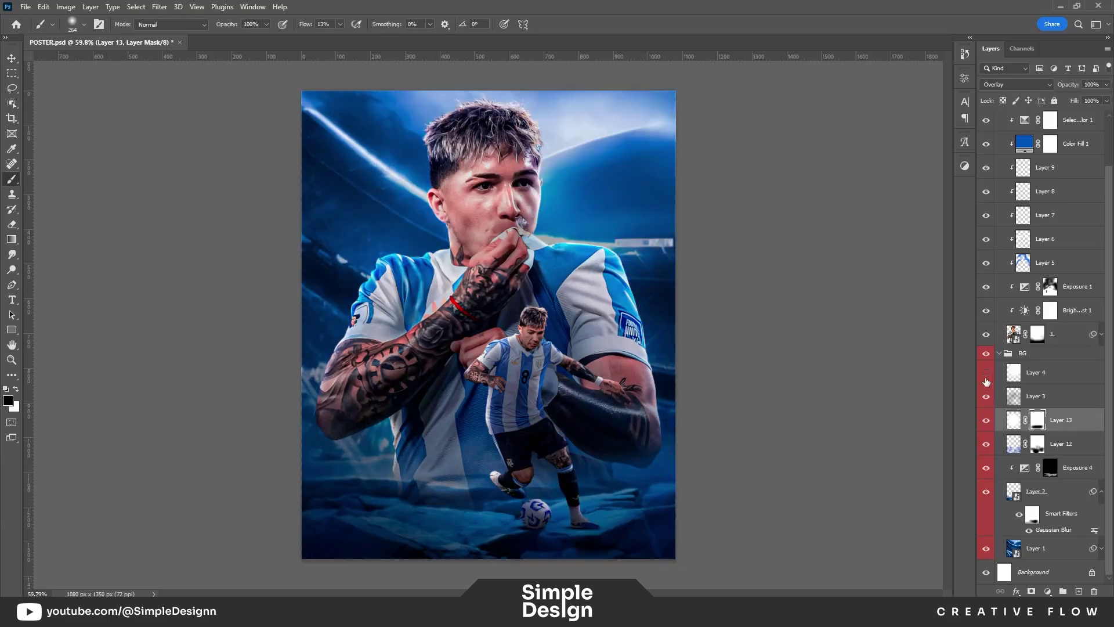
click(986, 374)
click(986, 445)
click(986, 444)
click(986, 397)
click(1039, 397)
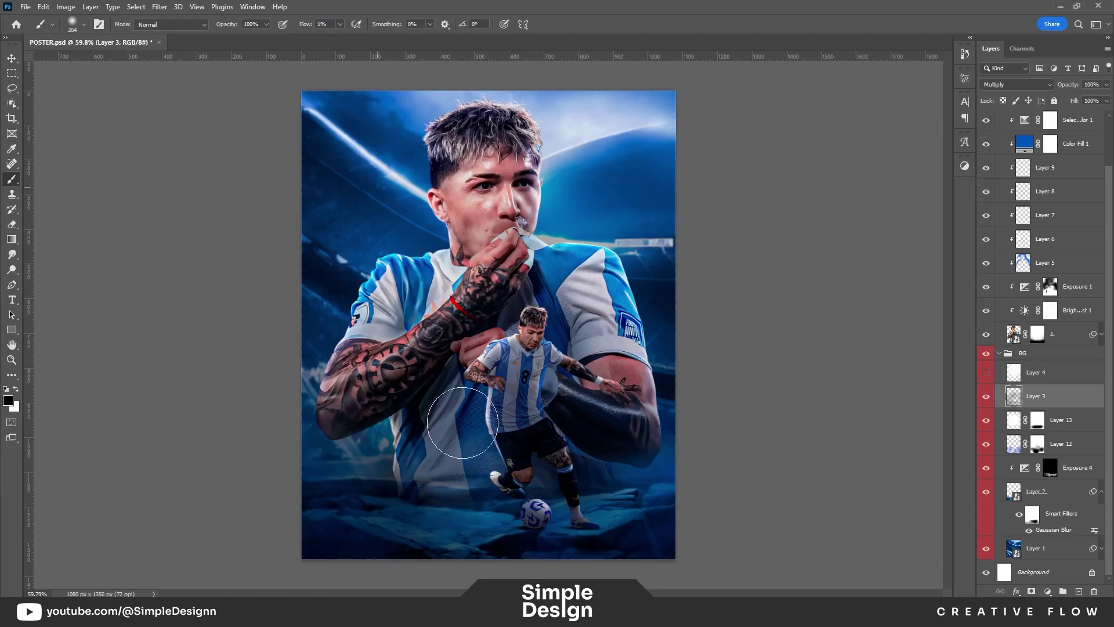
scroll(361, 509, down, 2)
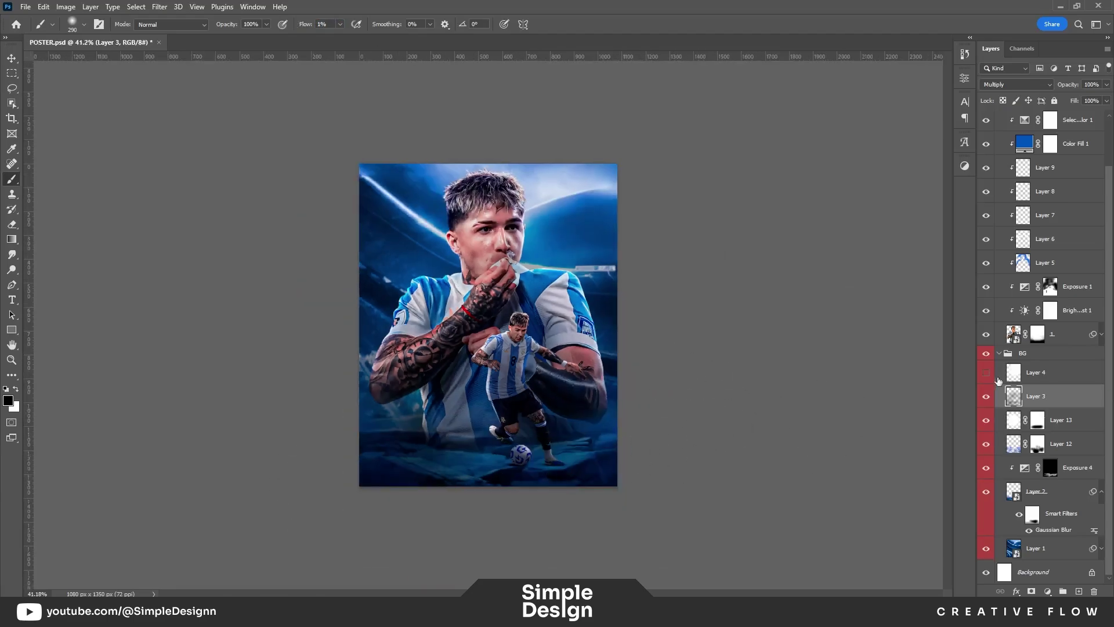
click(986, 397)
click(986, 397)
click(986, 397)
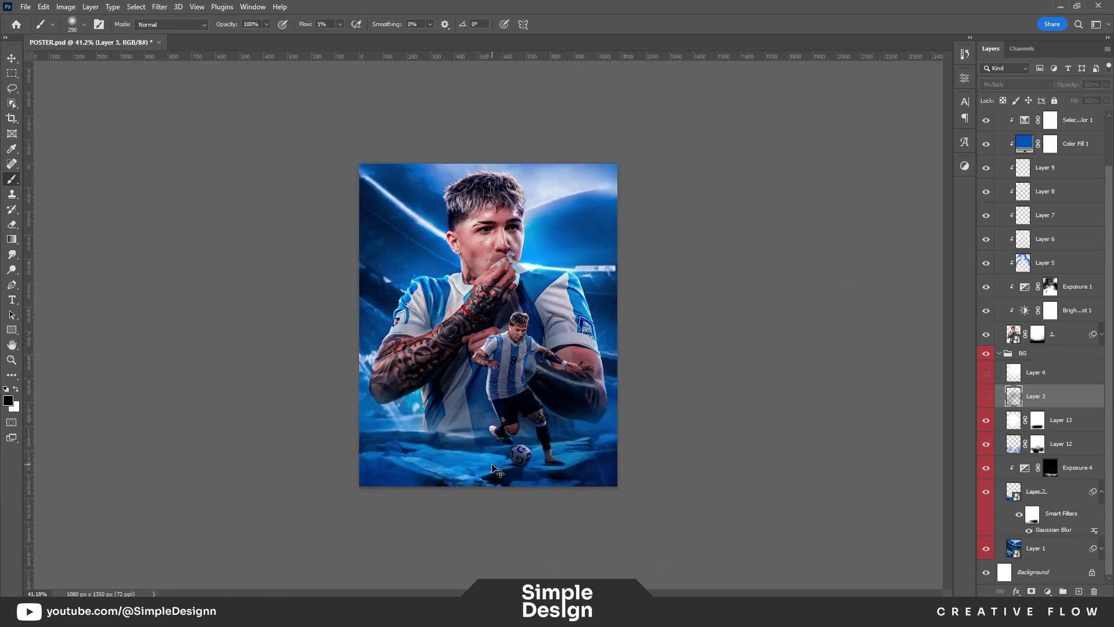
Step: Zoom in to make Color Fill 1 active, then fit the whole poster on screen
scroll(492, 468, up, 2)
key(ctrl+comma)
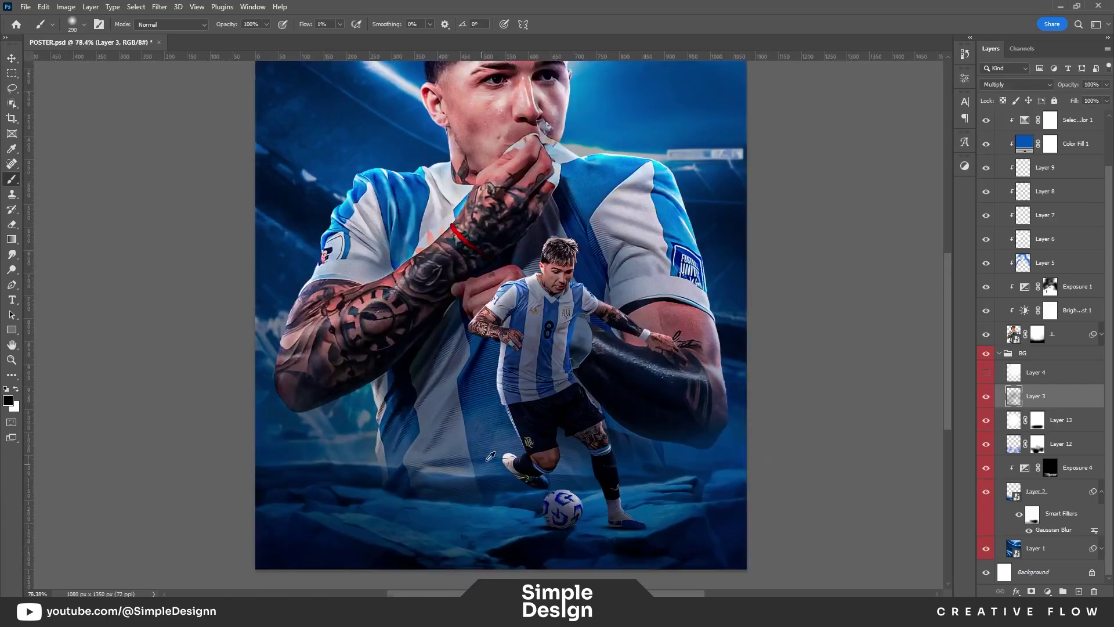
scroll(453, 569, up, 4)
key(v)
click(422, 425)
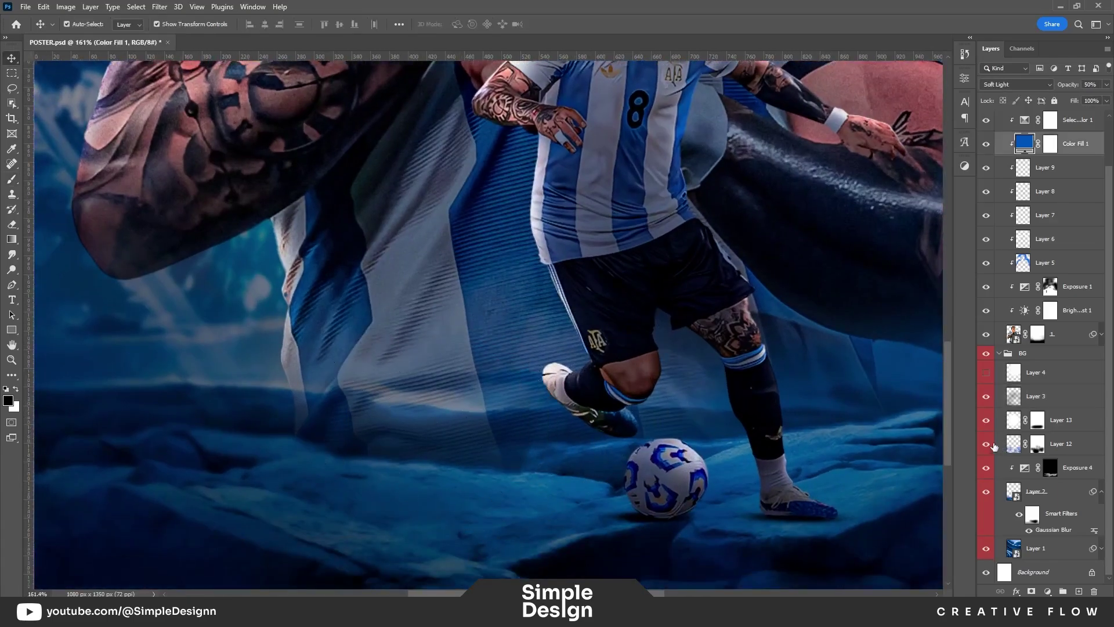
key(ctrl+0)
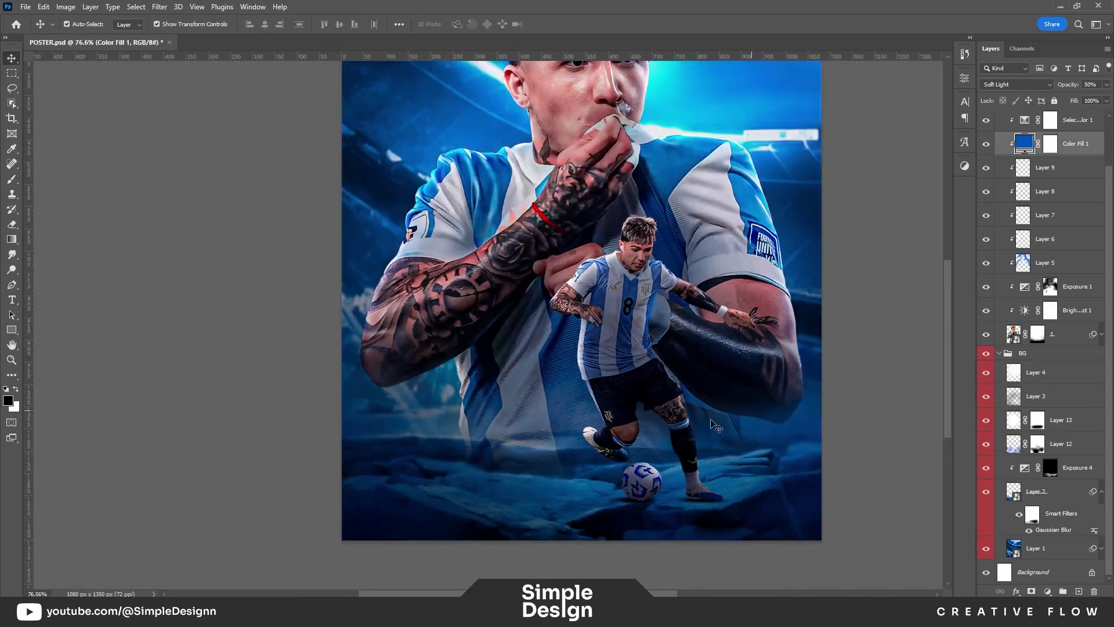
scroll(625, 434, down, 1)
Step: Lower Layer 4's opacity slightly and check the poster without stadium Layer 1
click(996, 377)
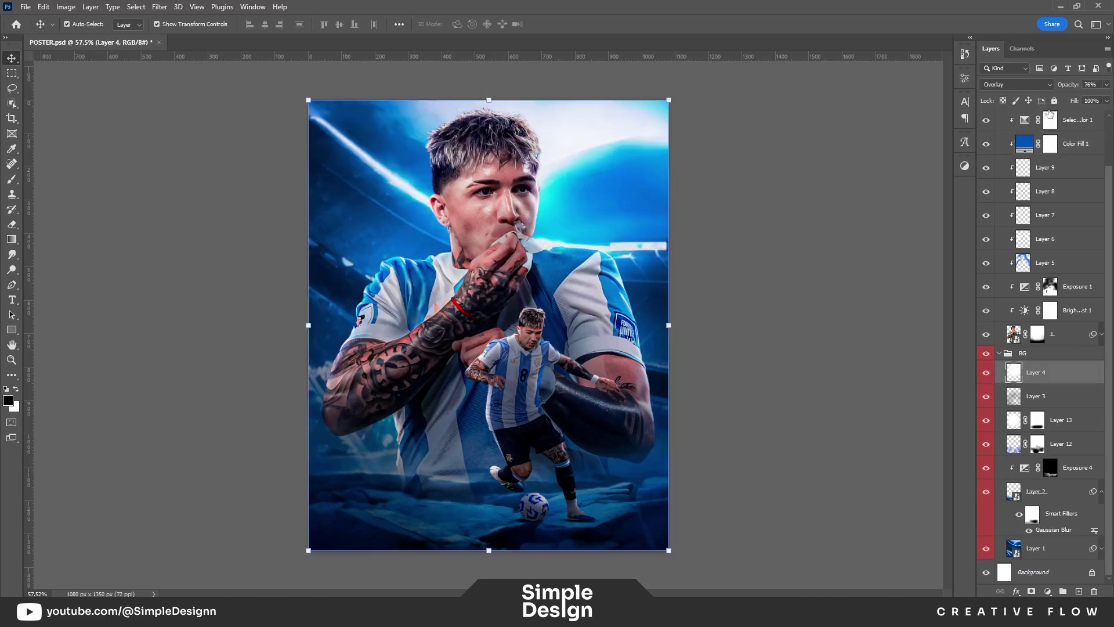
drag(1065, 86, 1011, 384)
click(860, 436)
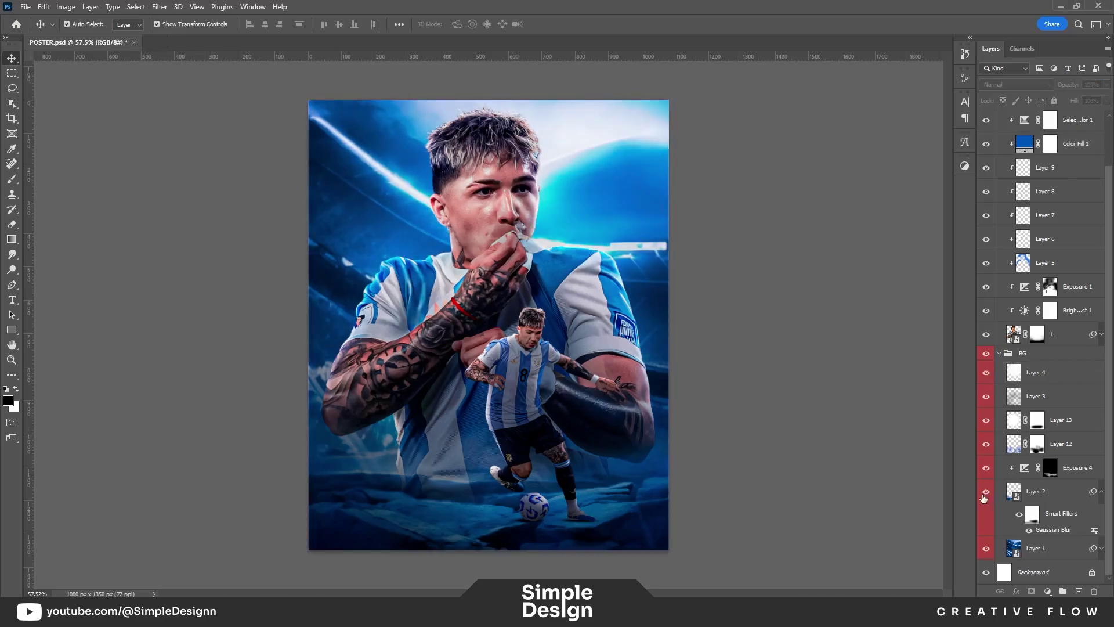
click(986, 491)
click(986, 549)
click(986, 492)
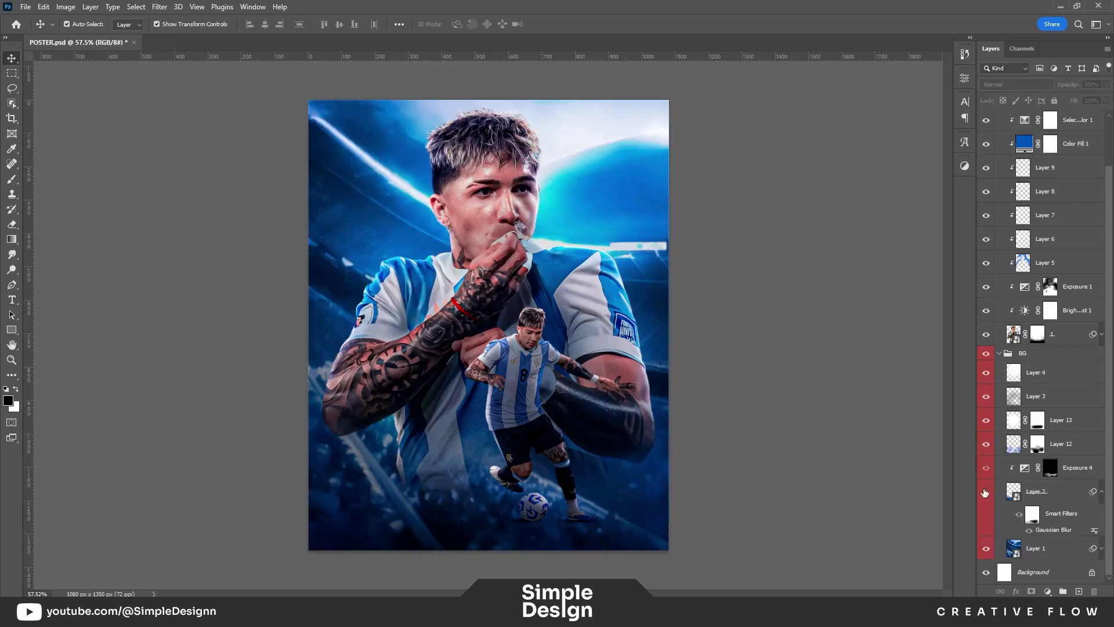
Step: Add a layer mask to the blurred Layer 2 and ready a brush for masking
click(1039, 496)
click(1031, 591)
key(b)
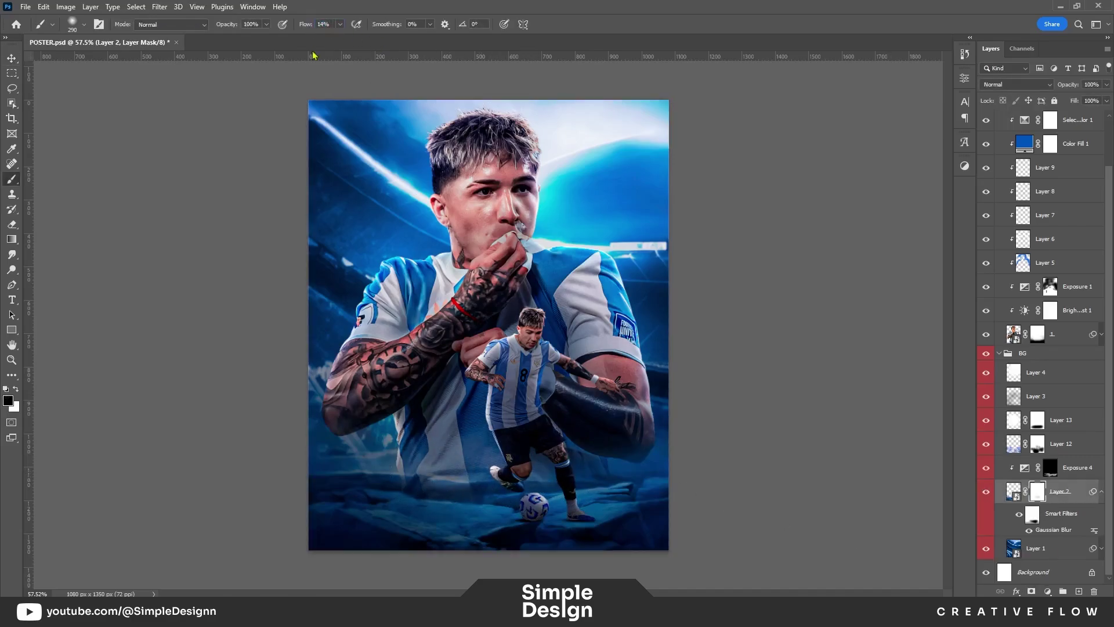
scroll(498, 447, up, 2)
scroll(587, 447, up, 3)
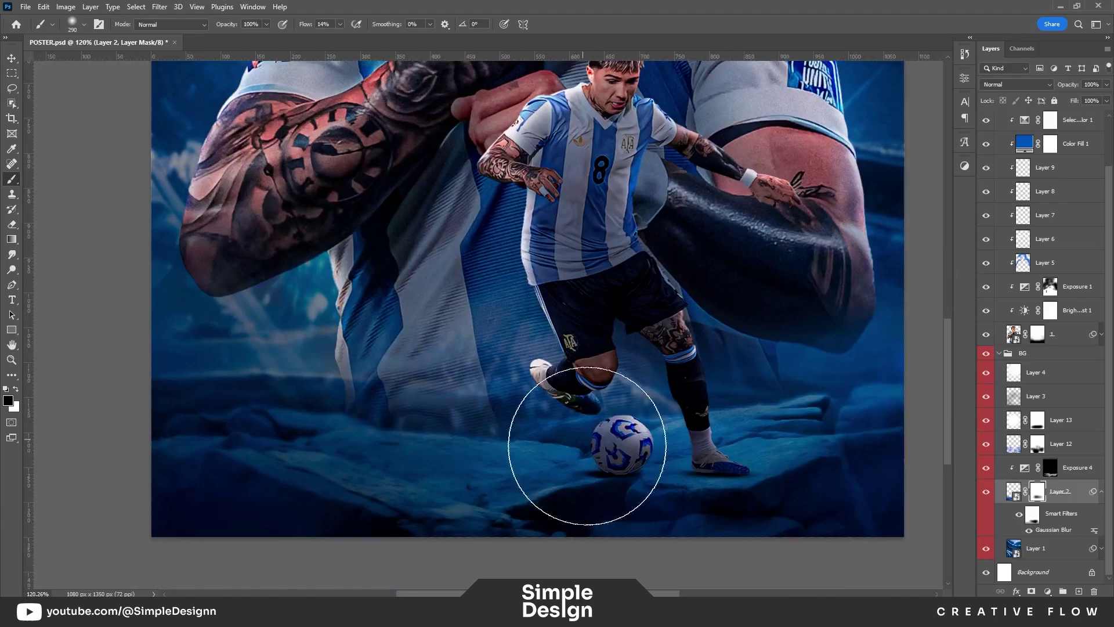
key(x)
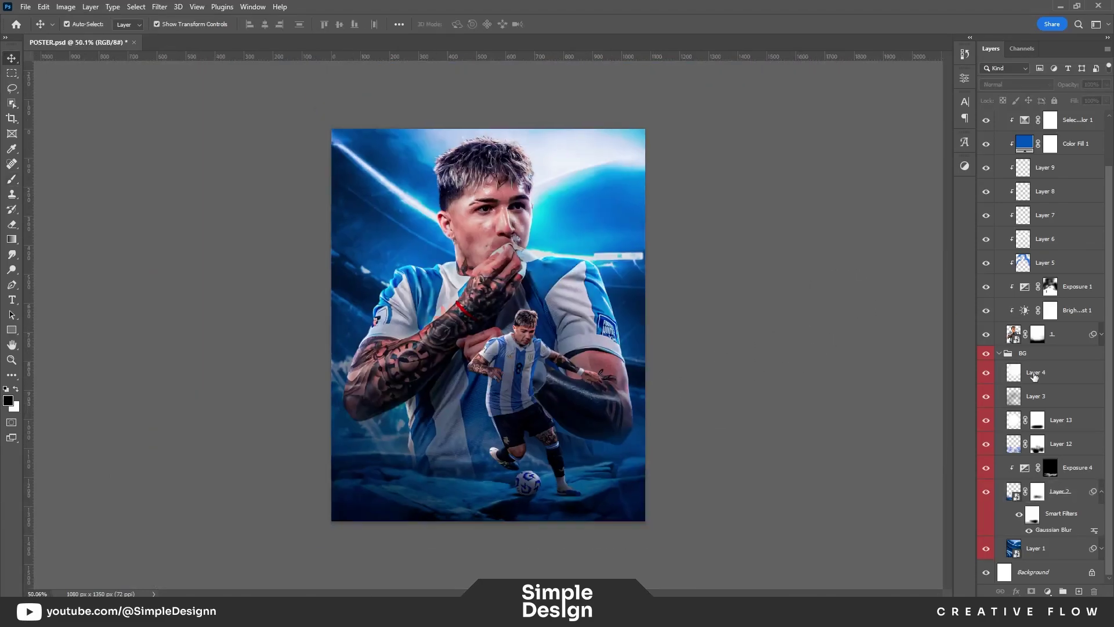
Step: Add a Brightness/Contrast adjustment above the Selective Color 1 layer
click(999, 354)
click(1051, 174)
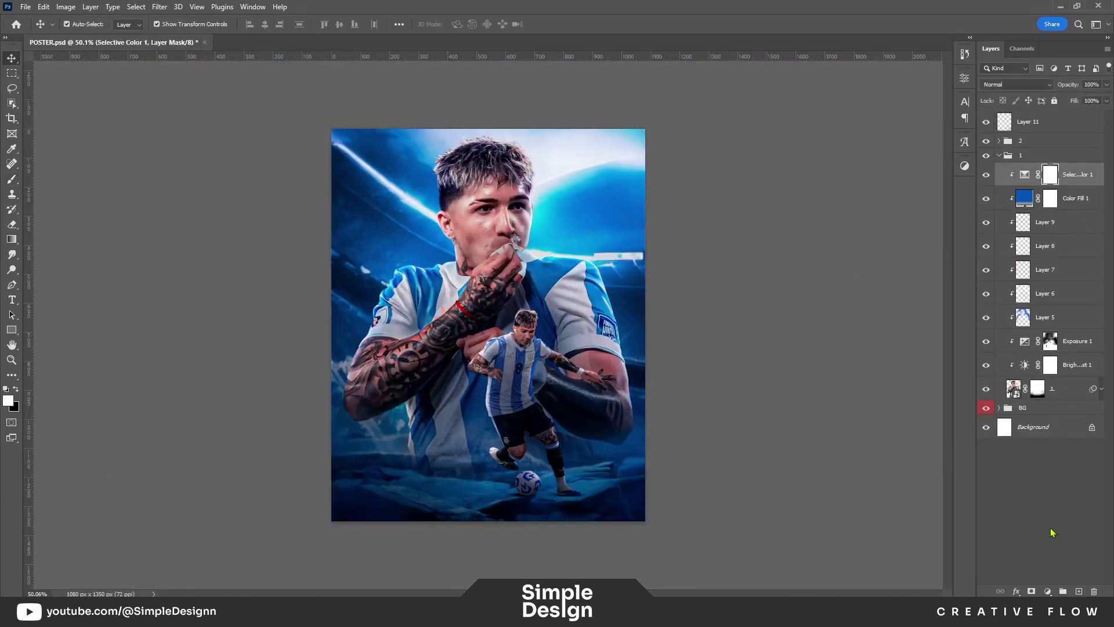
click(1048, 591)
click(1039, 418)
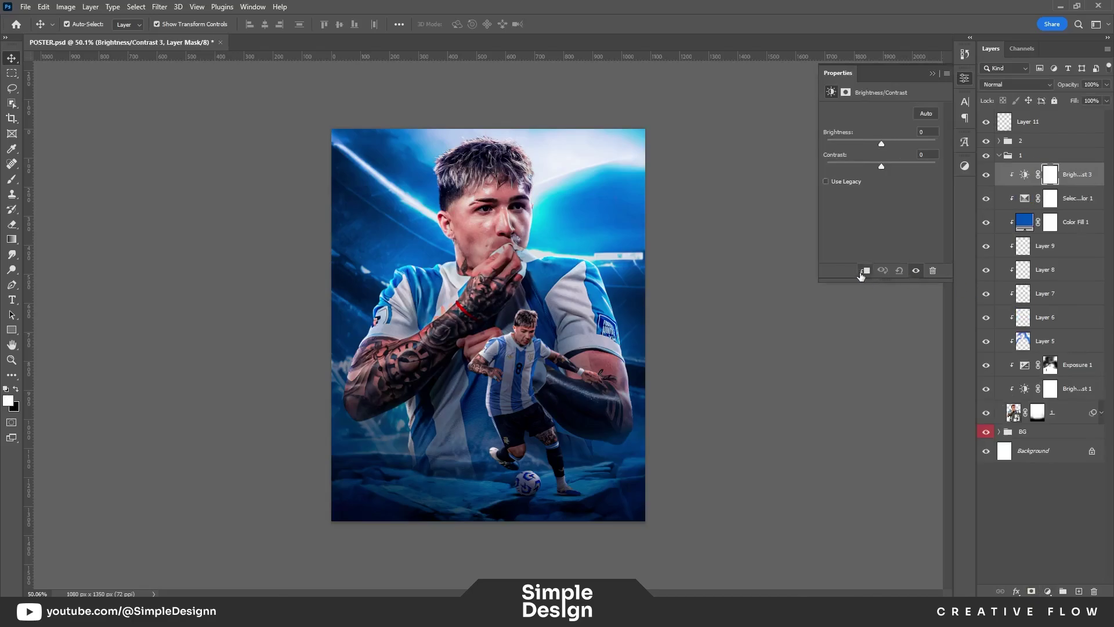
click(933, 74)
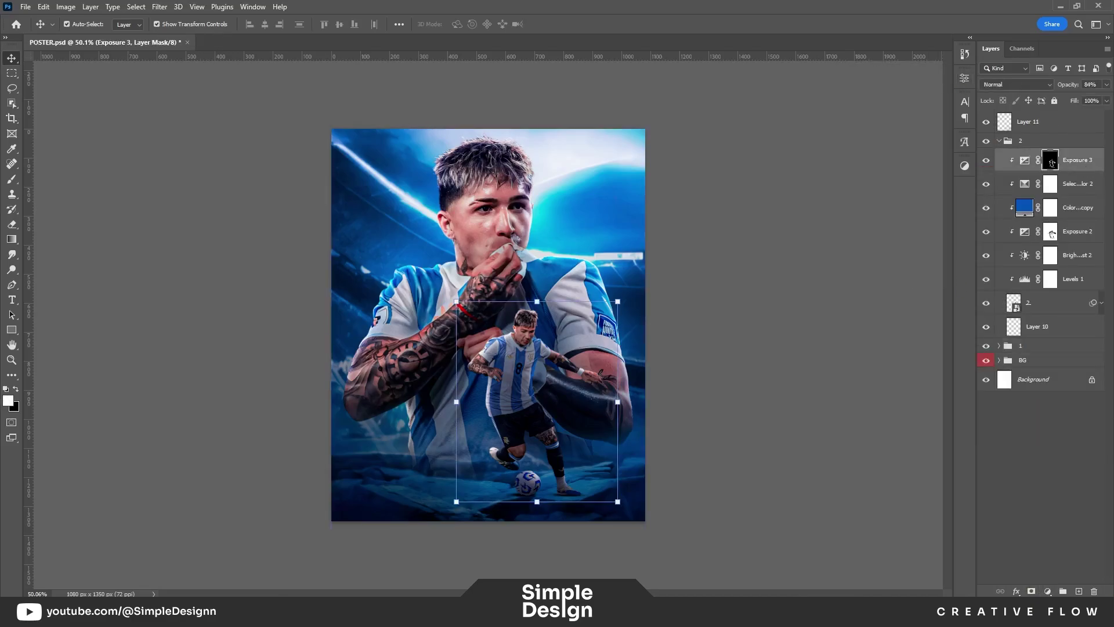
Step: Add Brightness/Contrast 3 in group 2 with brightness 12, then collapse the group
click(1048, 591)
click(1045, 423)
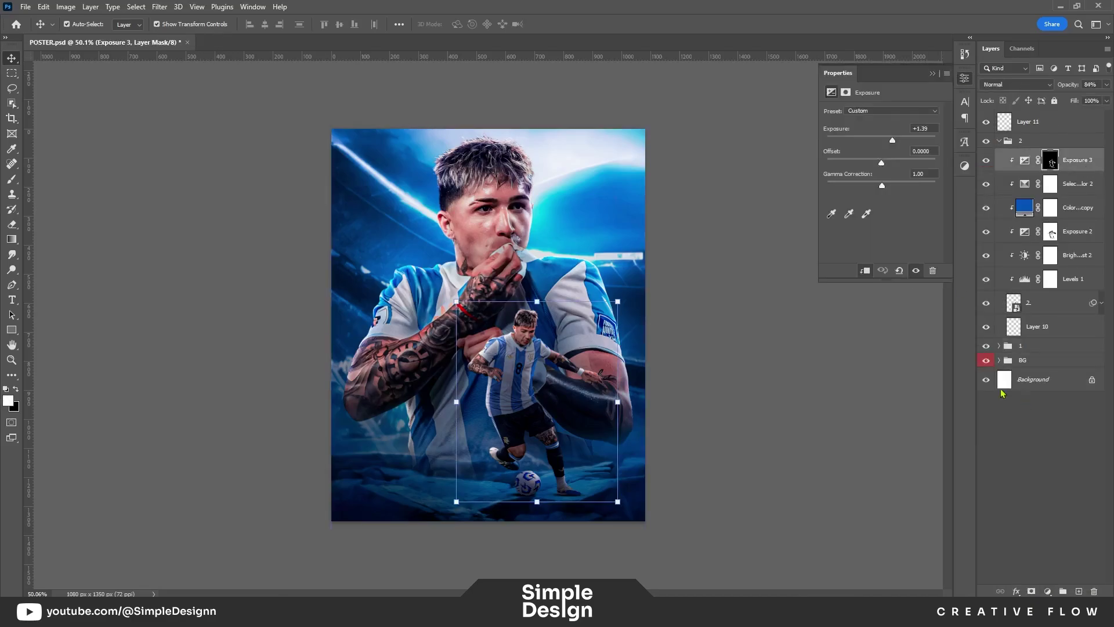
drag(884, 145, 886, 143)
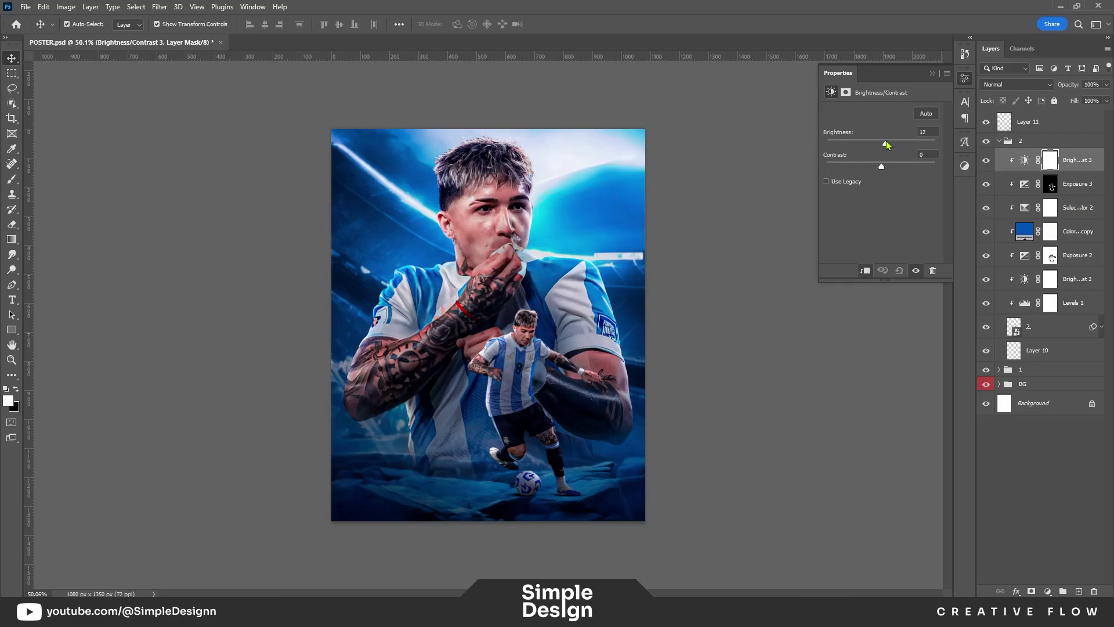
click(932, 73)
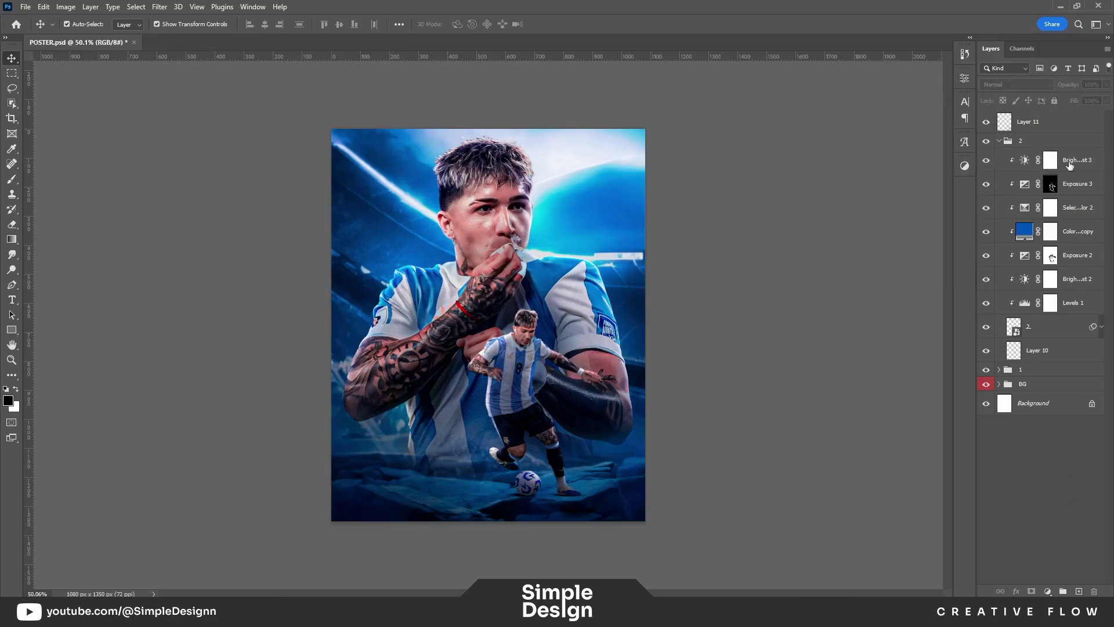
click(1070, 163)
ctrl+click(1000, 149)
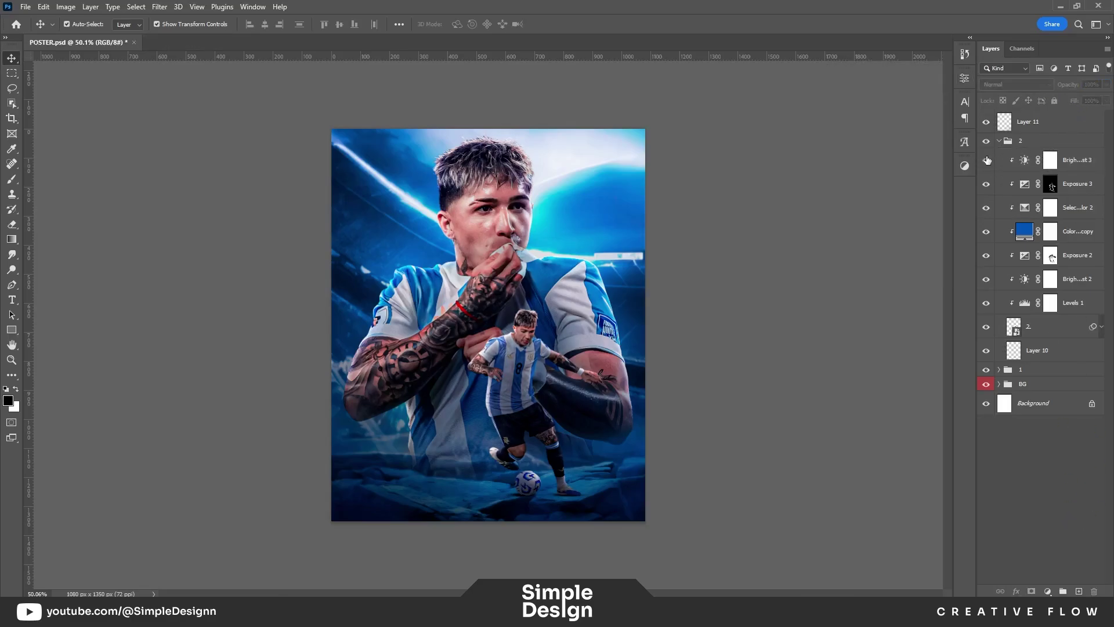
click(999, 143)
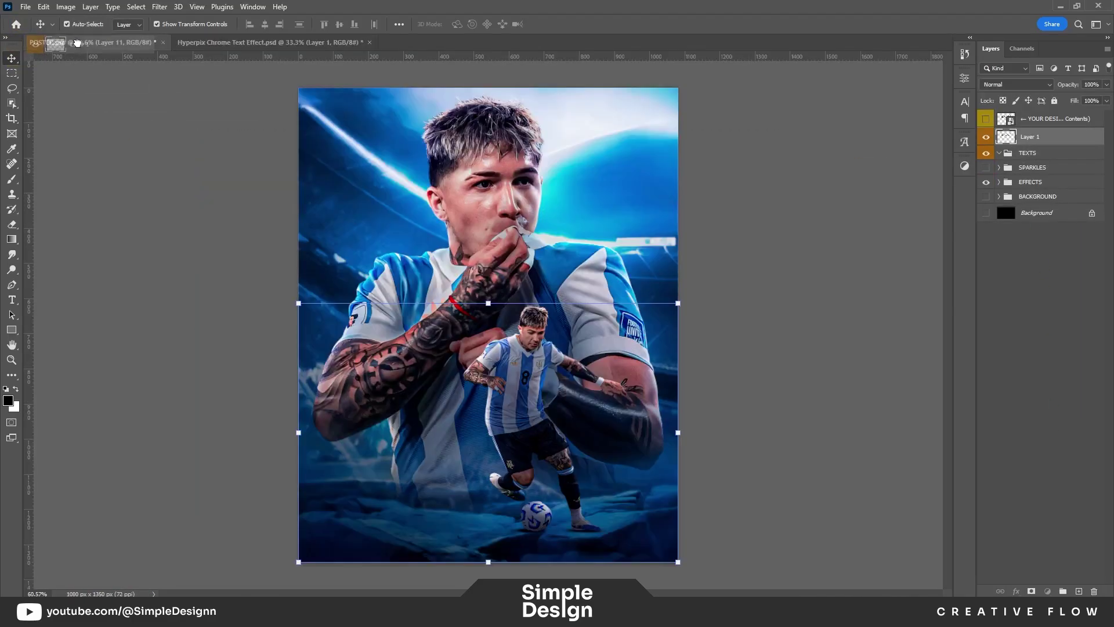
Step: Bring the chrome ENZO text in at about half size, lower down, beneath group 2
drag(528, 232, 528, 232)
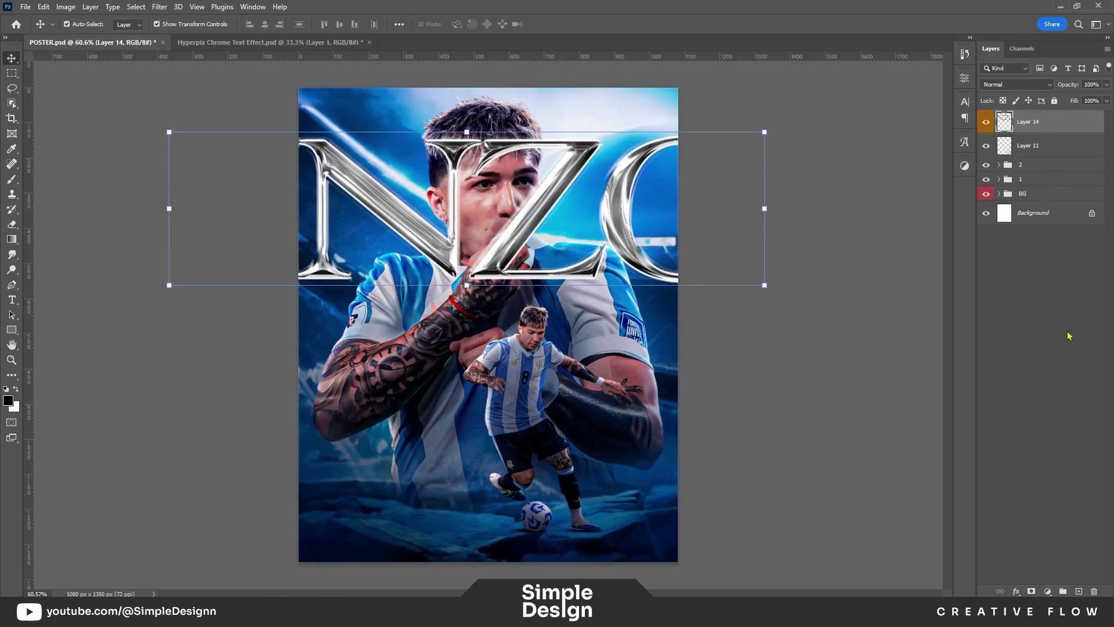
key(ctrl+t)
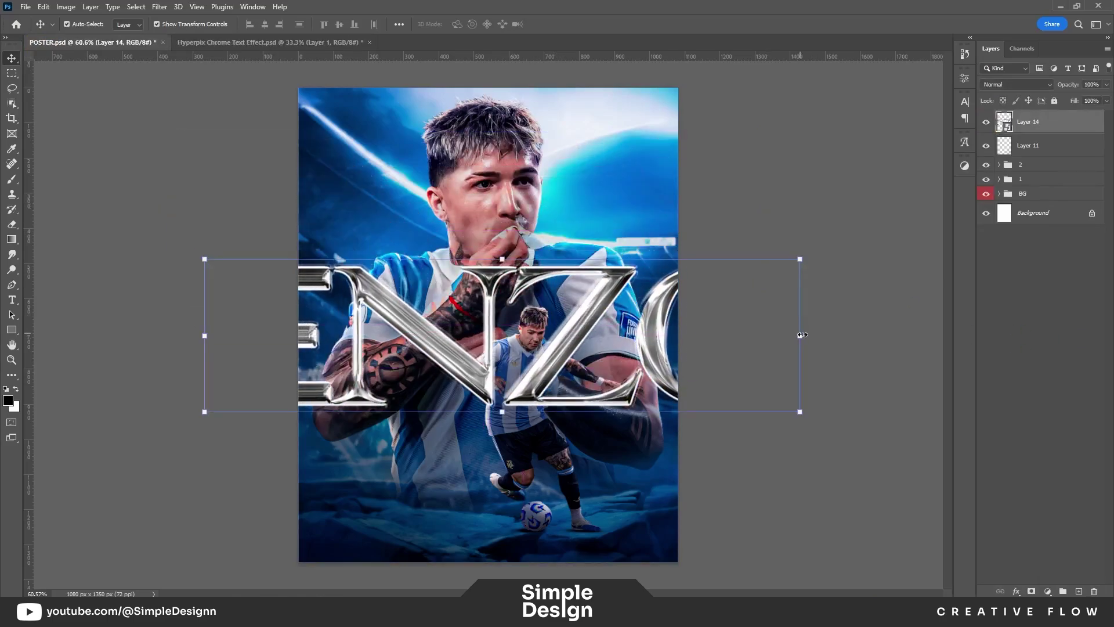
drag(801, 333, 647, 334)
key(Return)
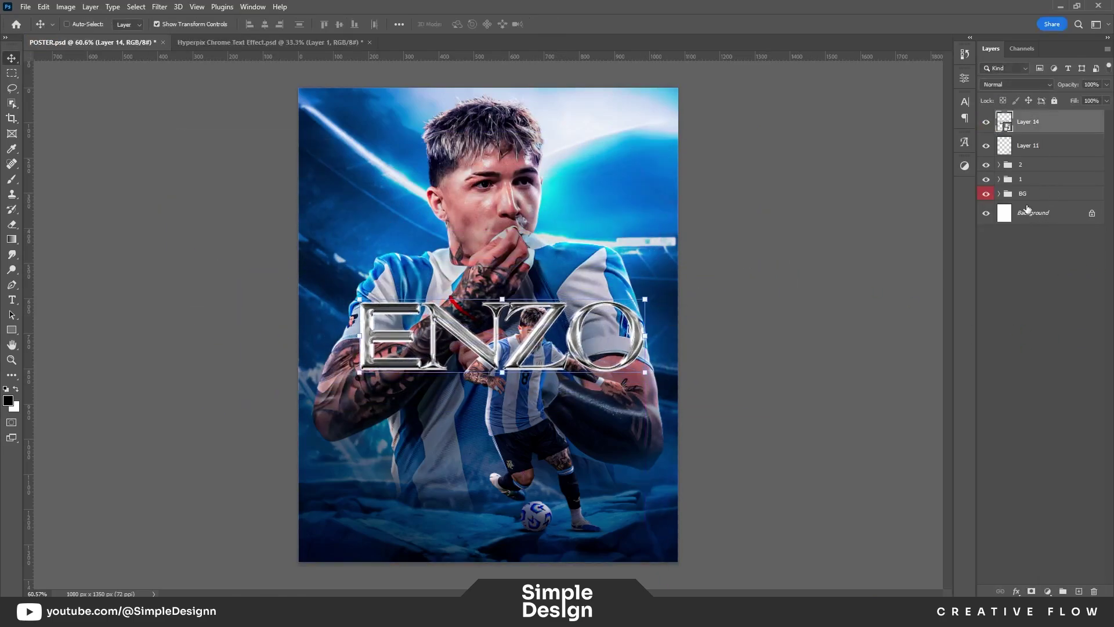
drag(563, 352, 563, 412)
key(ctrl+bracketleft)
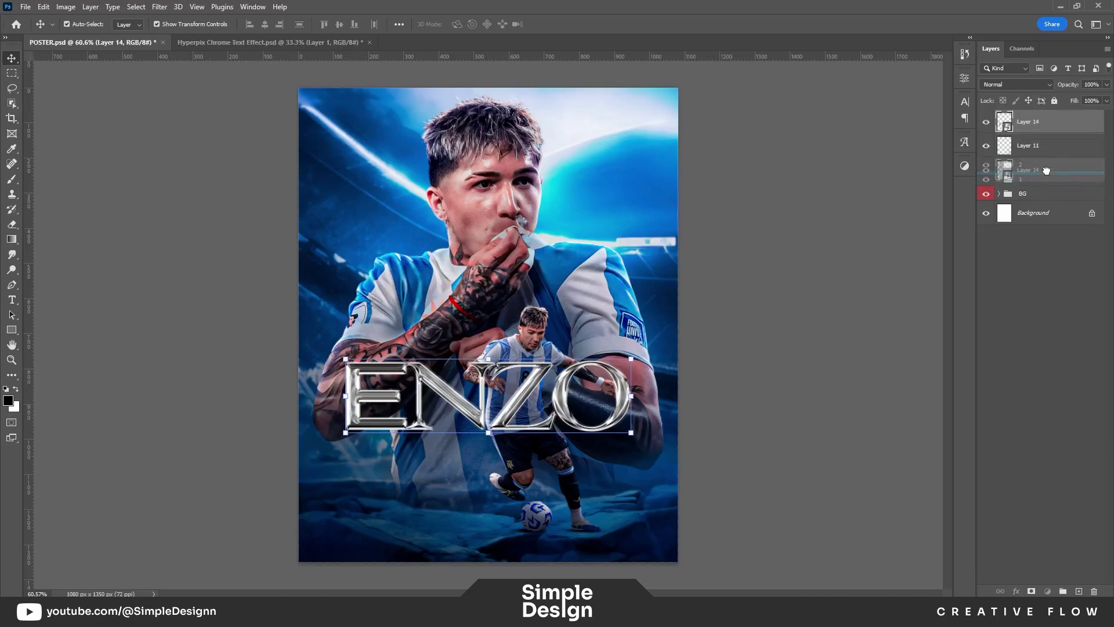
key(ctrl+bracketleft)
Step: Tilt the ENZO text about -11 degrees and apply the rotation
drag(635, 396, 1059, 286)
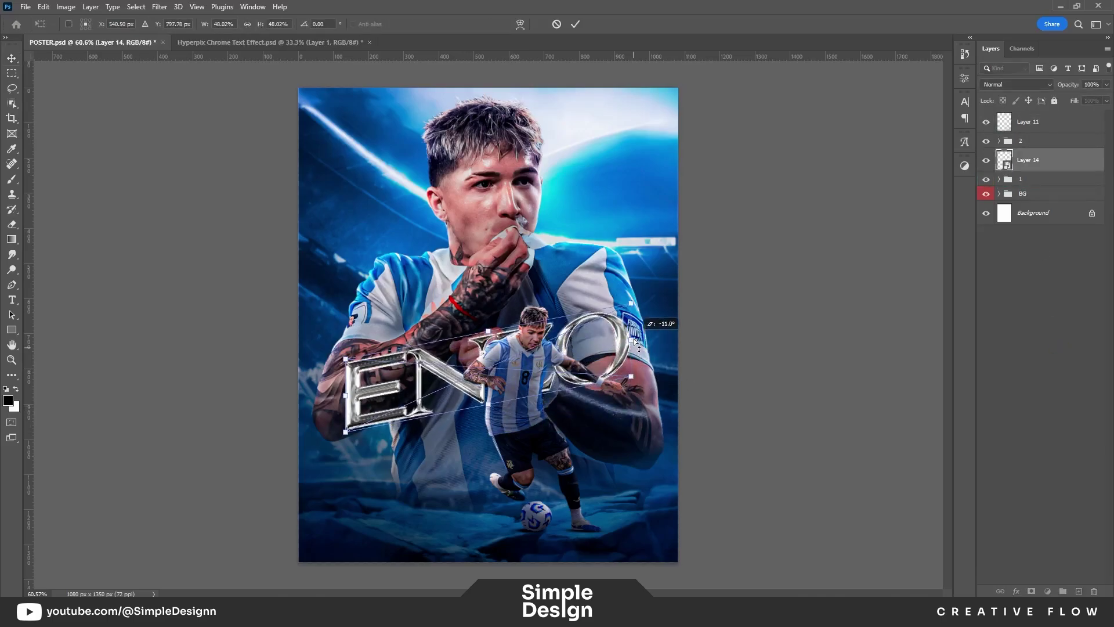
click(1060, 286)
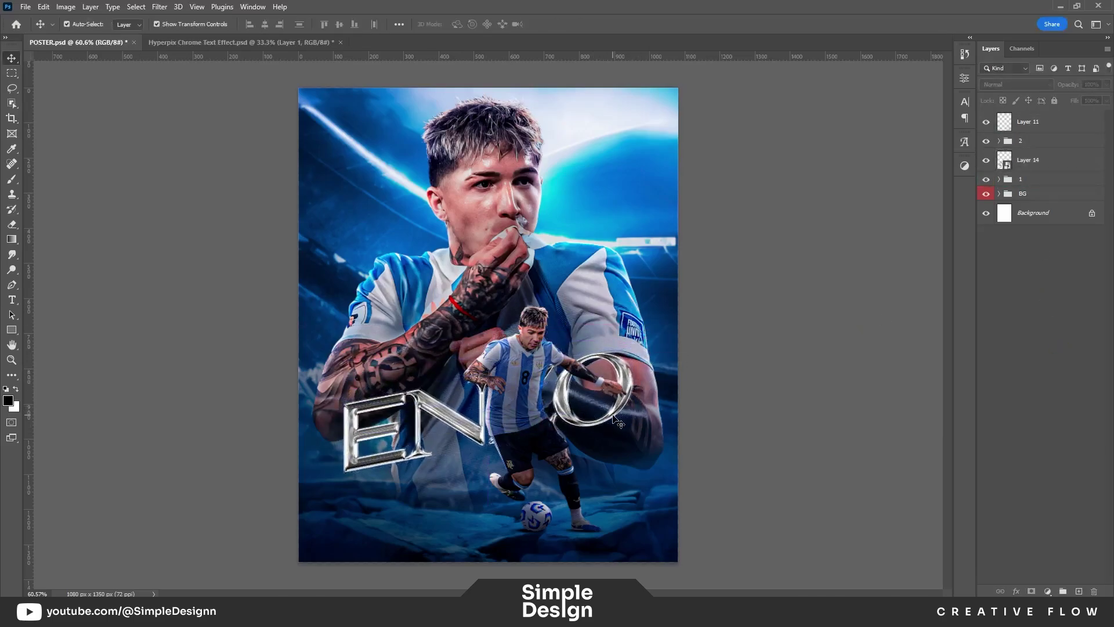
click(464, 437)
click(1015, 84)
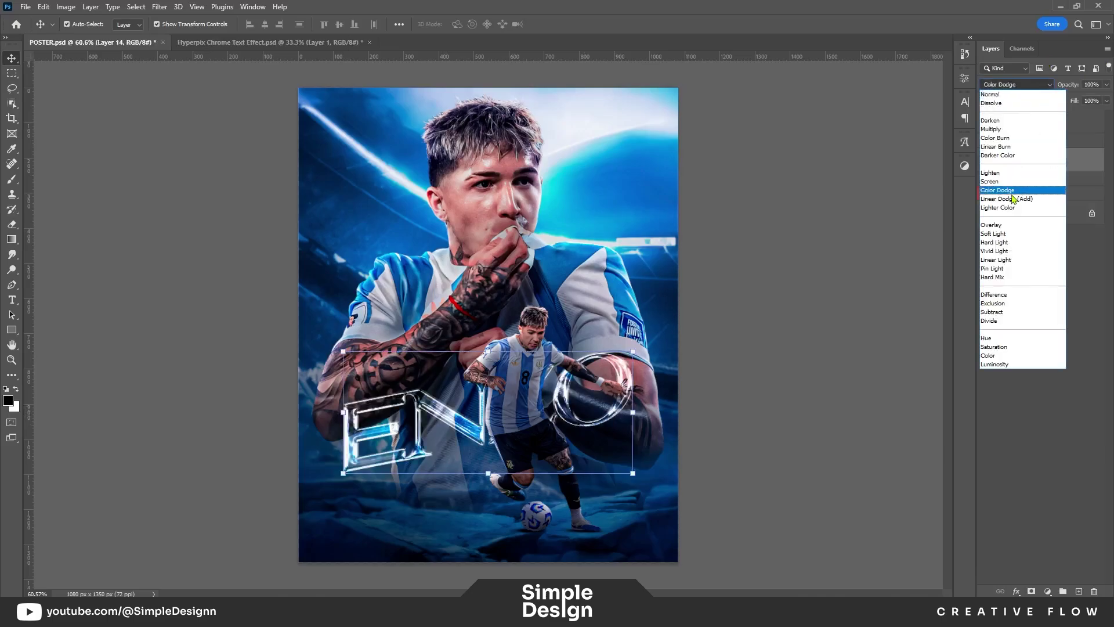
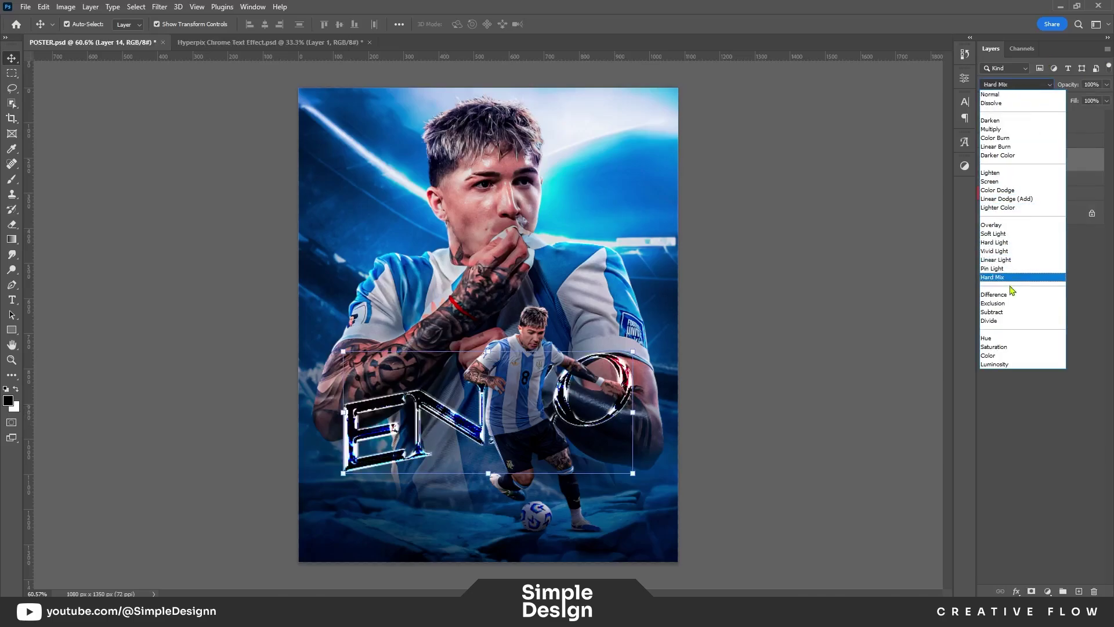
Step: Restore Layer 14 to Normal blending and colorize the ENZO text blue with Hue/Saturation
click(1014, 94)
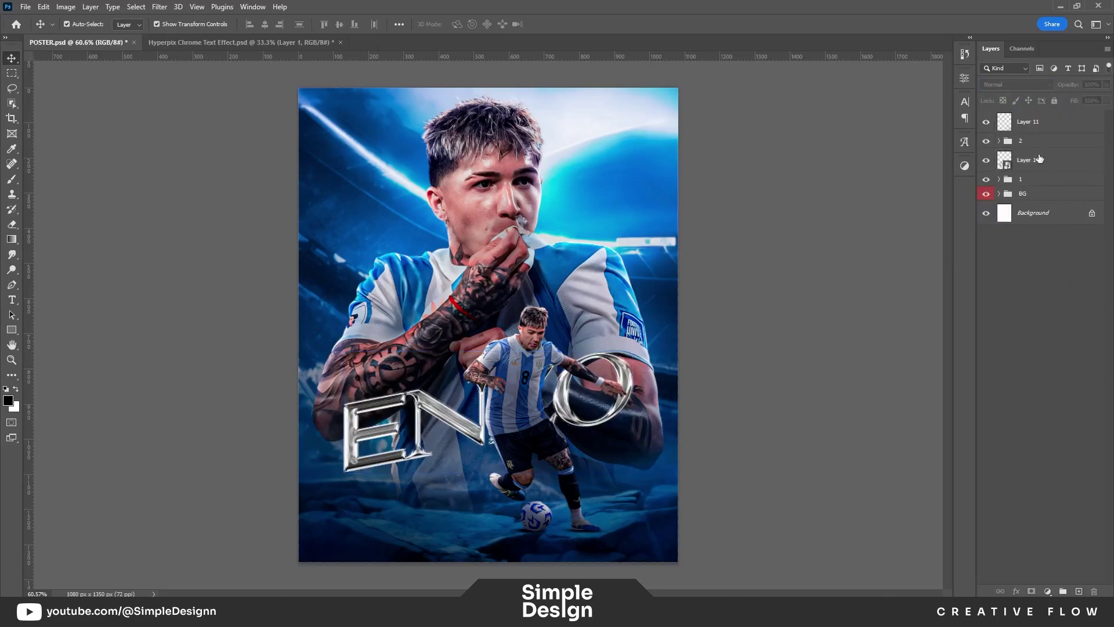
key(ctrl+u)
click(909, 314)
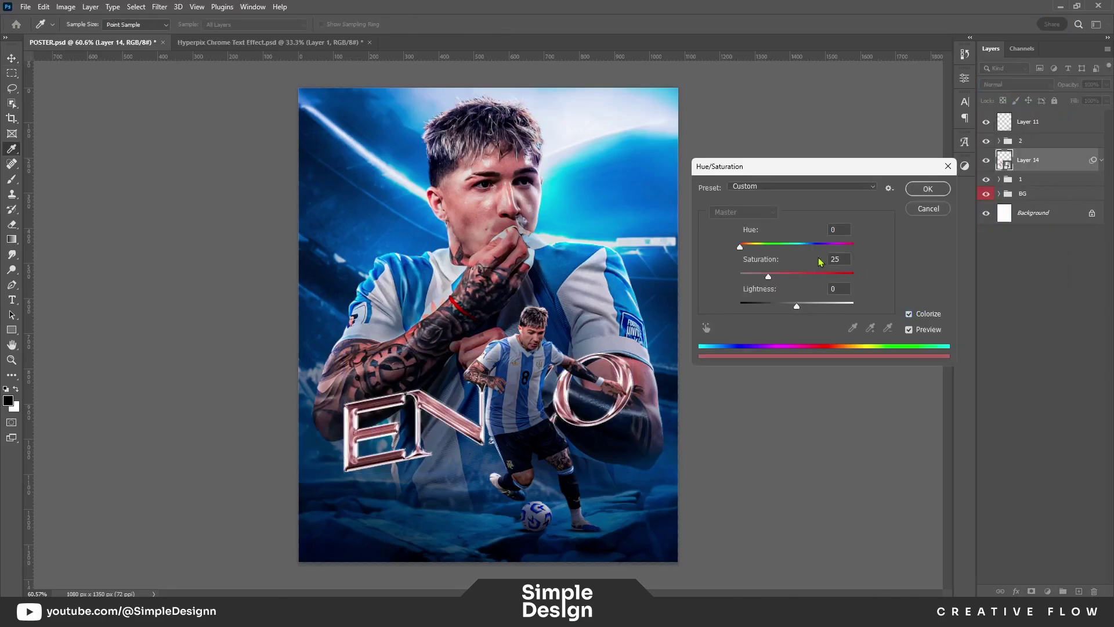
drag(806, 248, 811, 249)
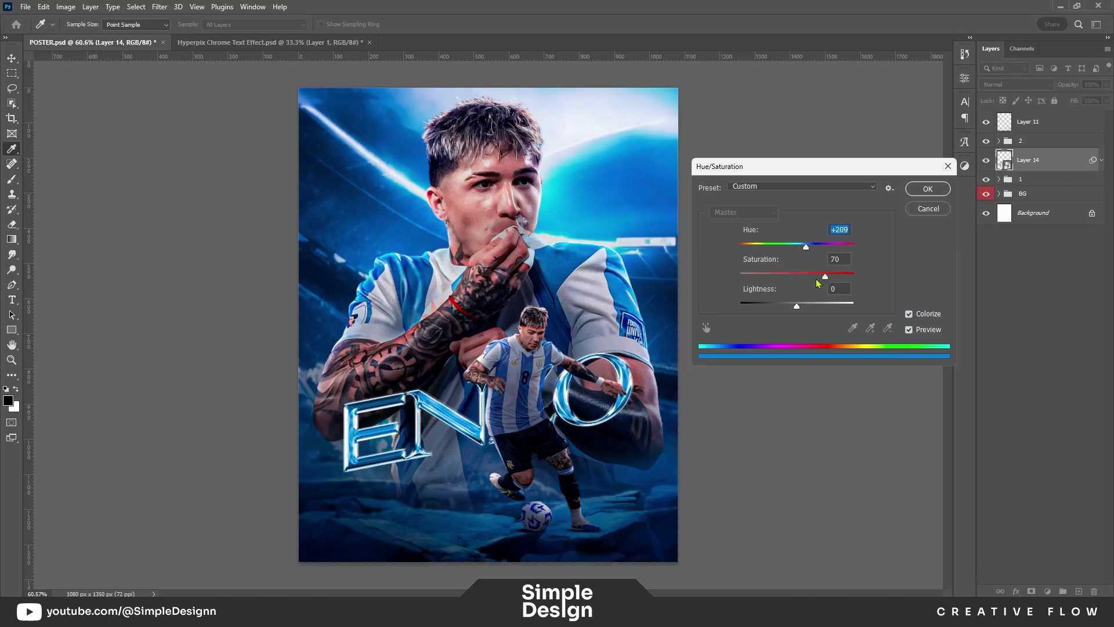
click(924, 189)
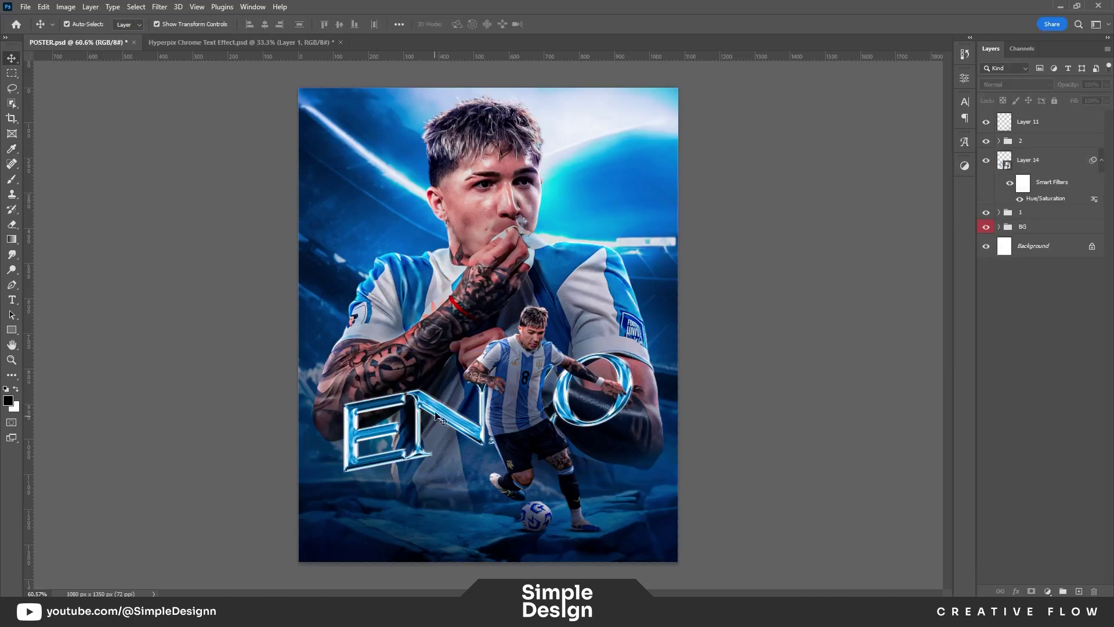
Step: Soften the tint to Hue 209, Saturation 35, then switch to the Hyperpix Chrome Text Effect document
double_click(1045, 199)
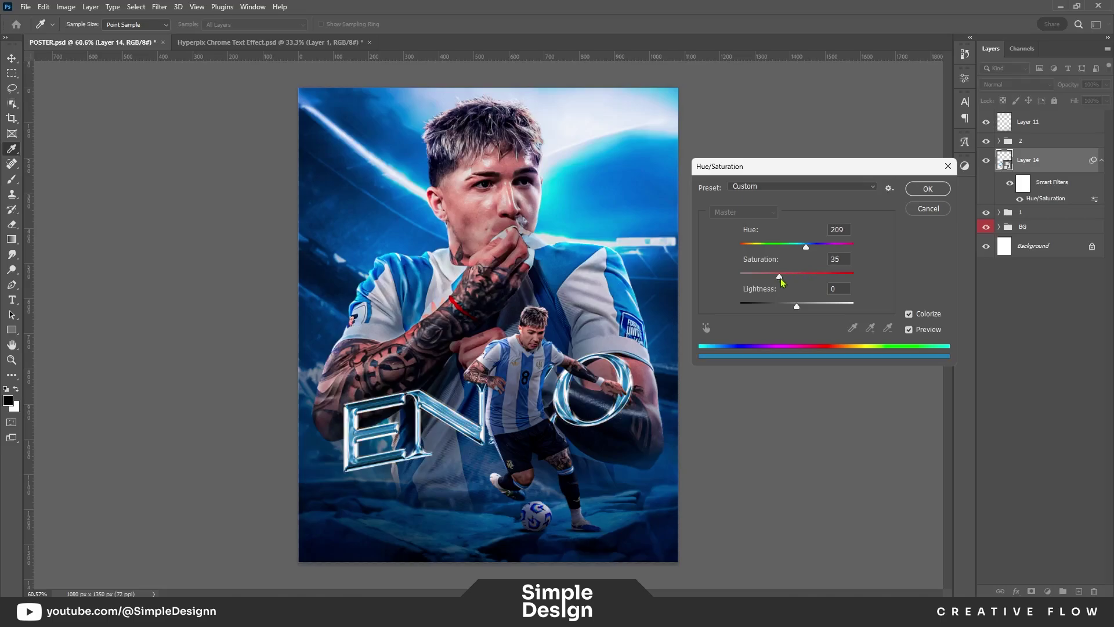
click(929, 189)
click(1101, 162)
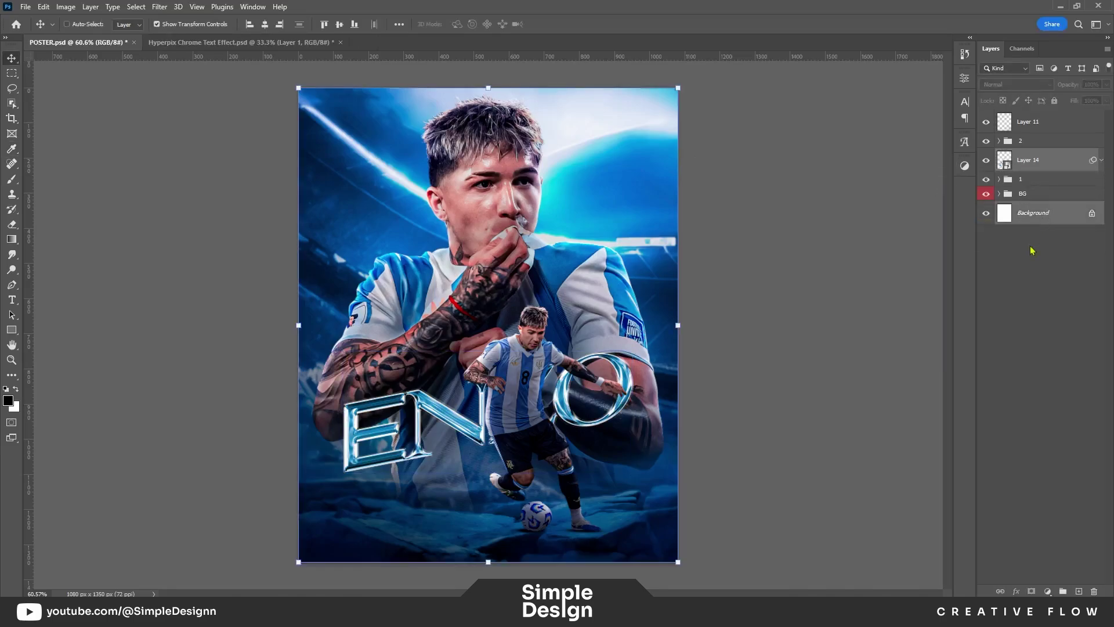
key(ctrl+Tab)
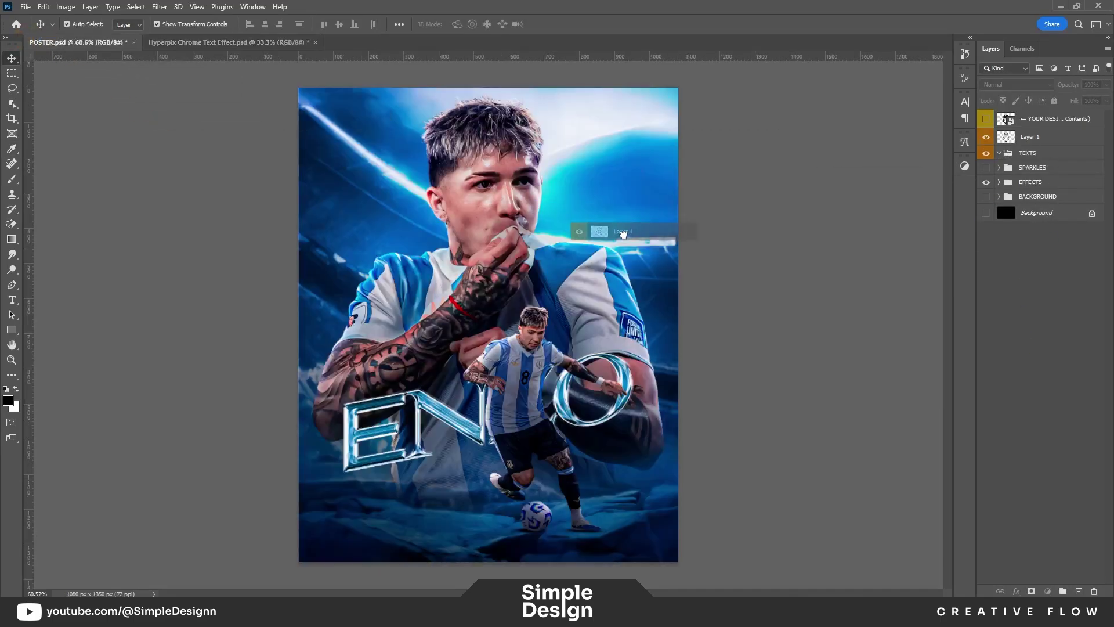
Step: Bring the chrome AFA crest into POSTER.psd, scale it, and place it below group 1 behind the player
drag(85, 37, 523, 232)
drag(669, 227, 634, 211)
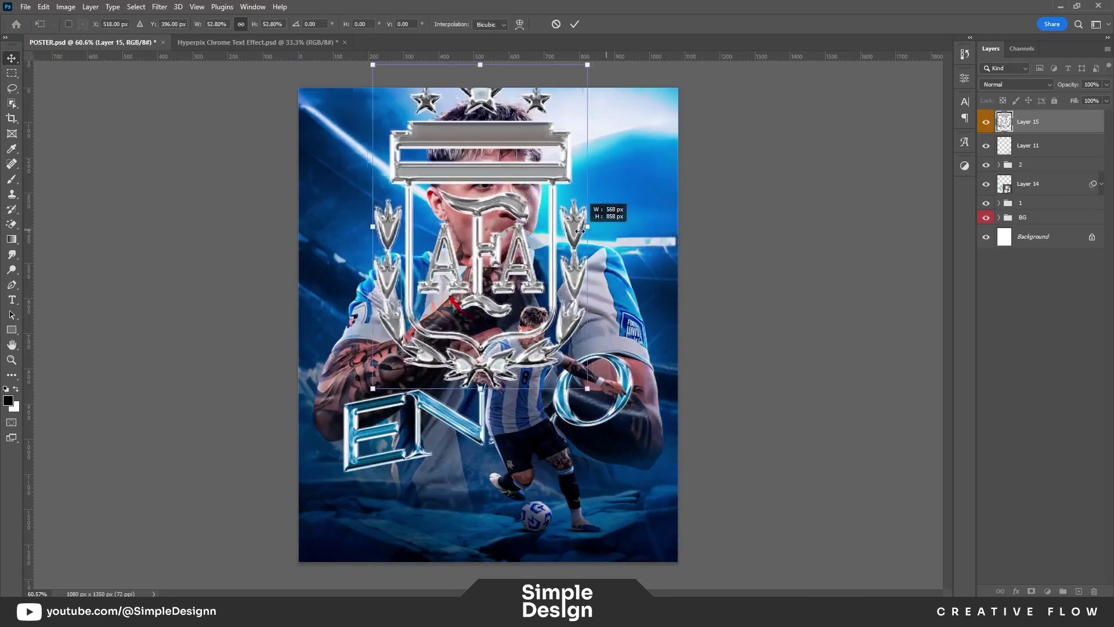
drag(545, 248, 561, 282)
drag(1029, 183, 1040, 213)
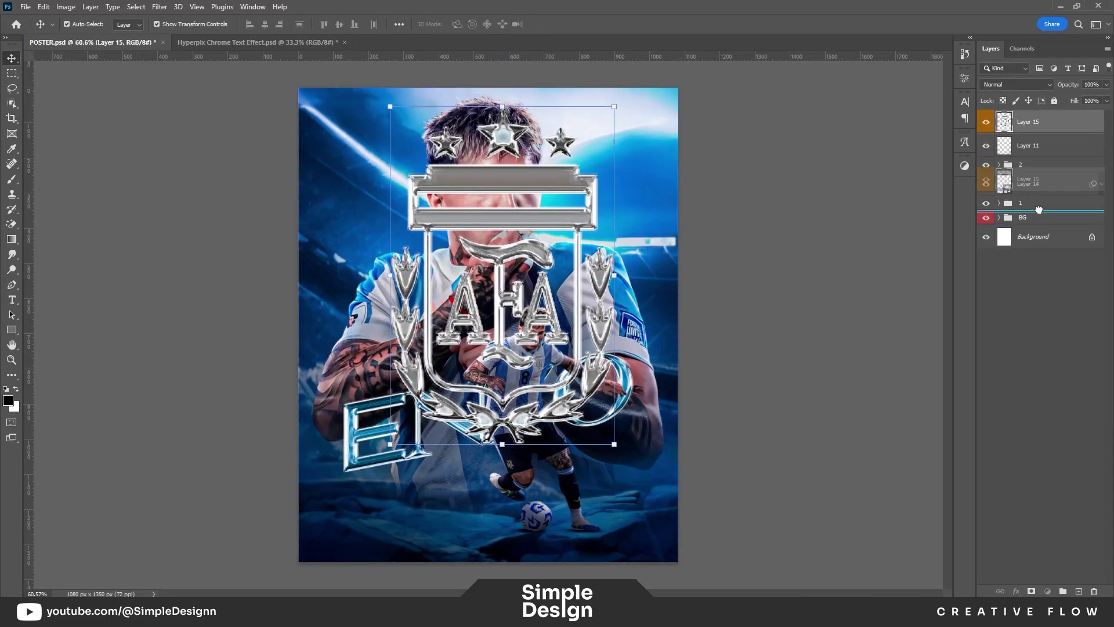
mouse_move(614, 275)
mouse_down()
mouse_move(668, 265)
mouse_move(645, 261)
mouse_up()
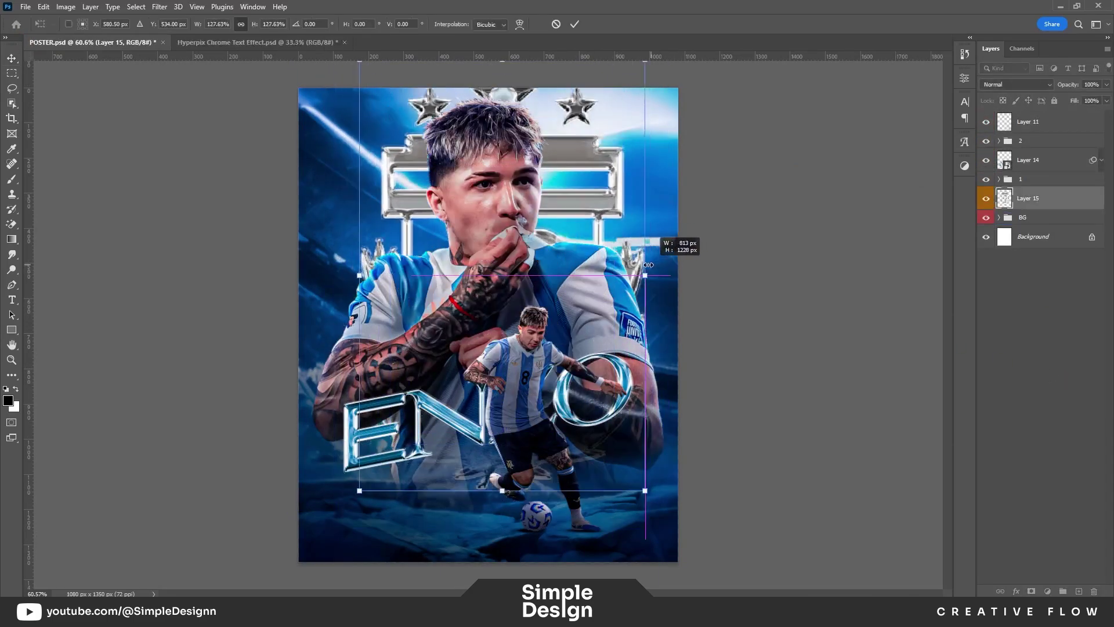
key(Return)
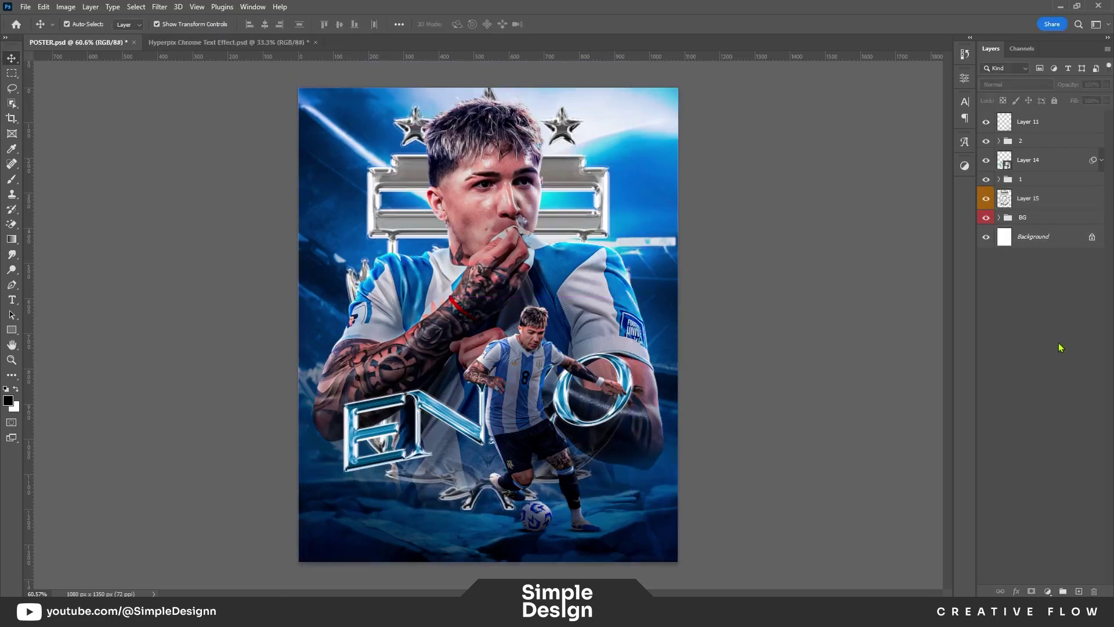
Step: Set the crest layer to Color Dodge and move it into its final position
click(1045, 202)
click(1016, 84)
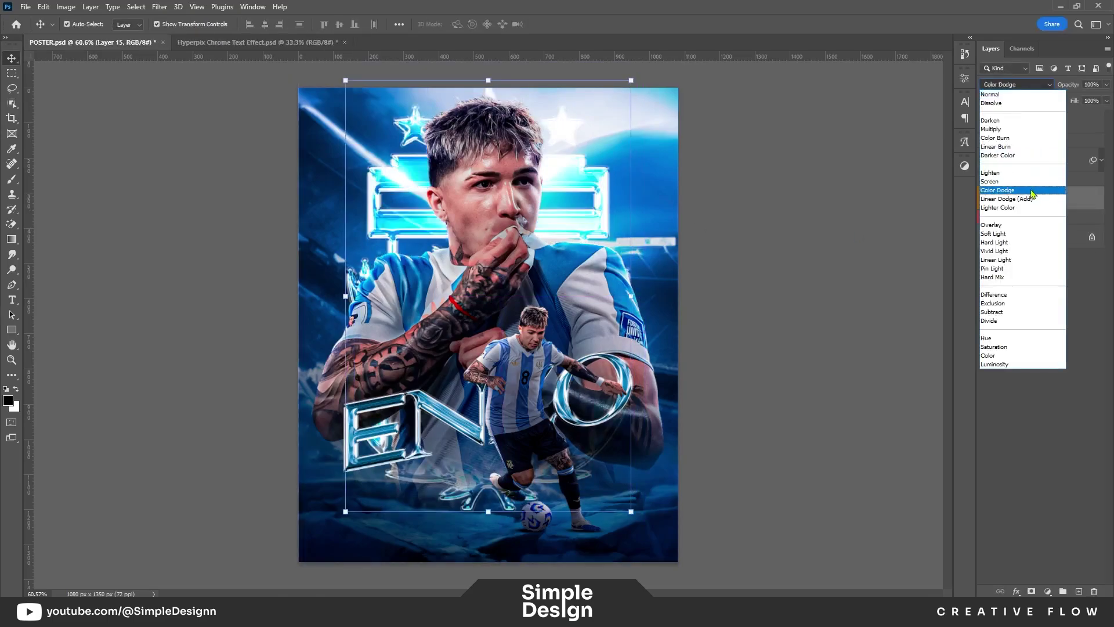
click(1010, 224)
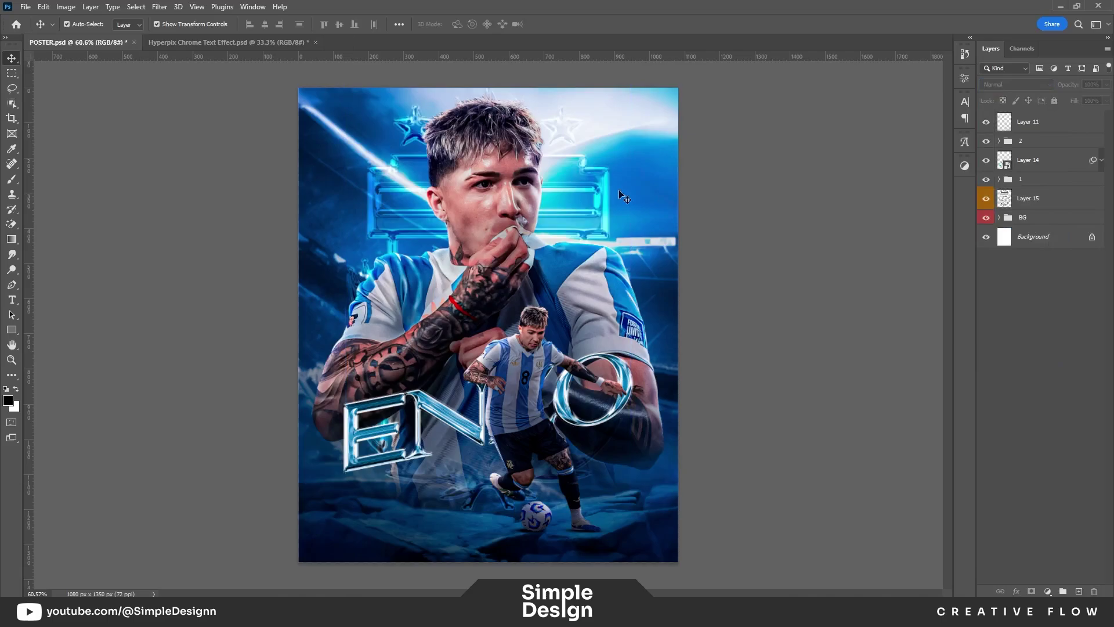
key(ctrl+t)
drag(605, 207, 563, 215)
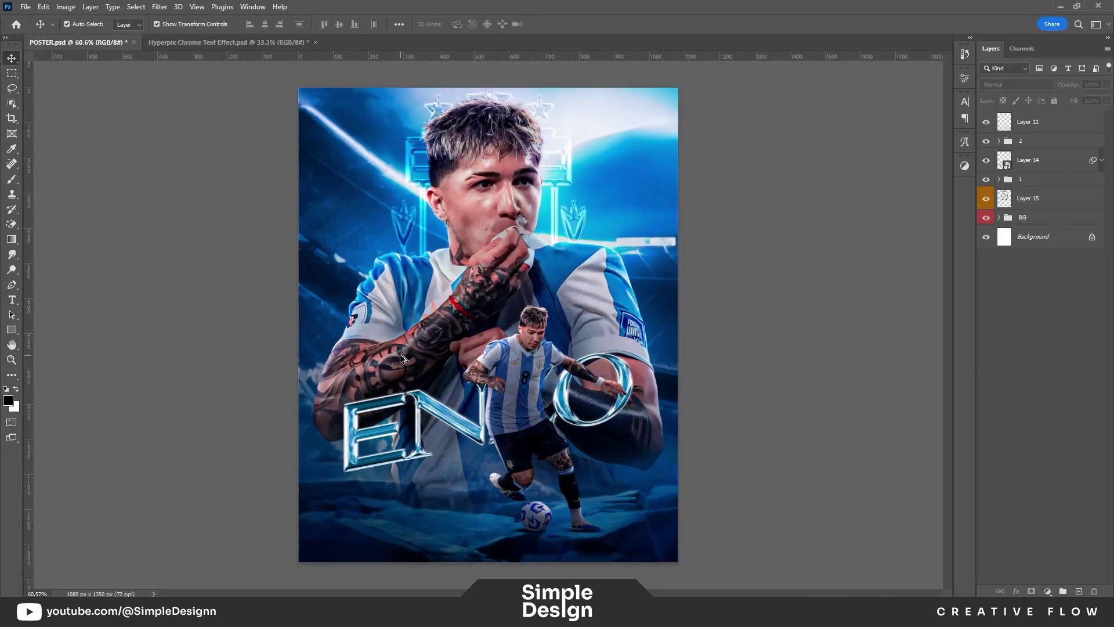
Step: Brighten Layer 14's ENZO text with Levels (white input 246) and Color Dodge blending, then deselect
click(426, 417)
click(1101, 160)
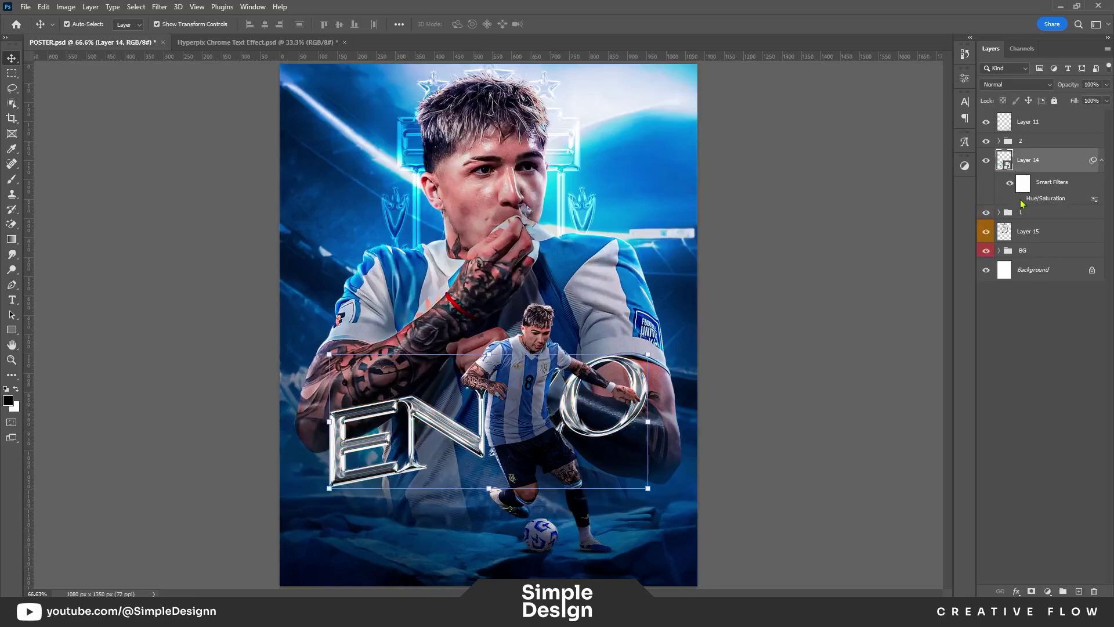
key(ctrl+l)
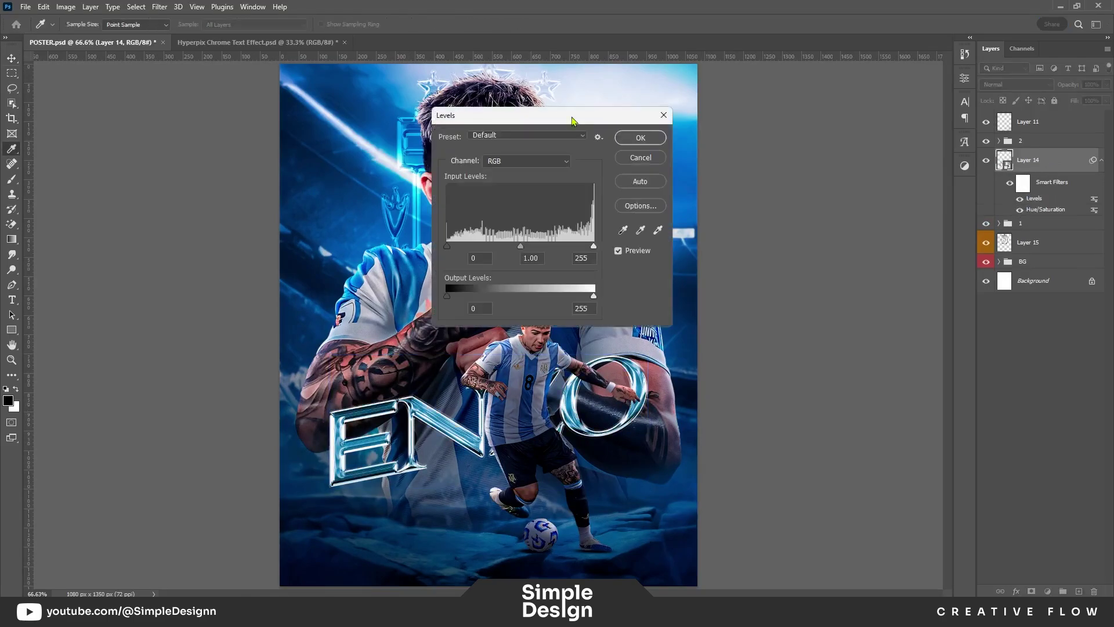
drag(578, 115, 856, 137)
drag(859, 269, 866, 268)
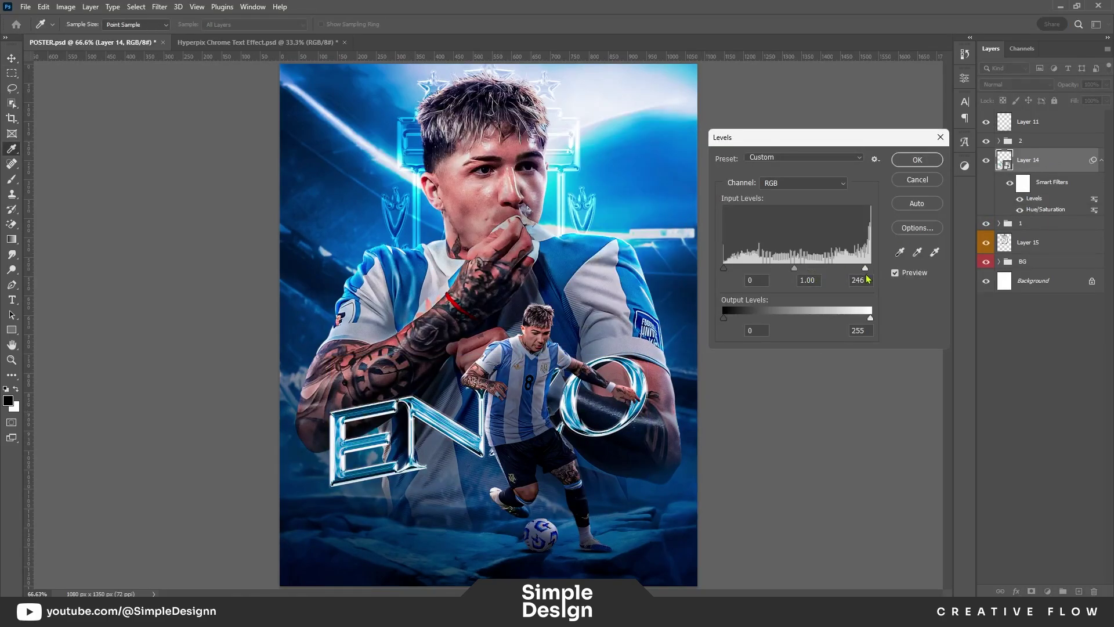
click(918, 160)
click(1015, 85)
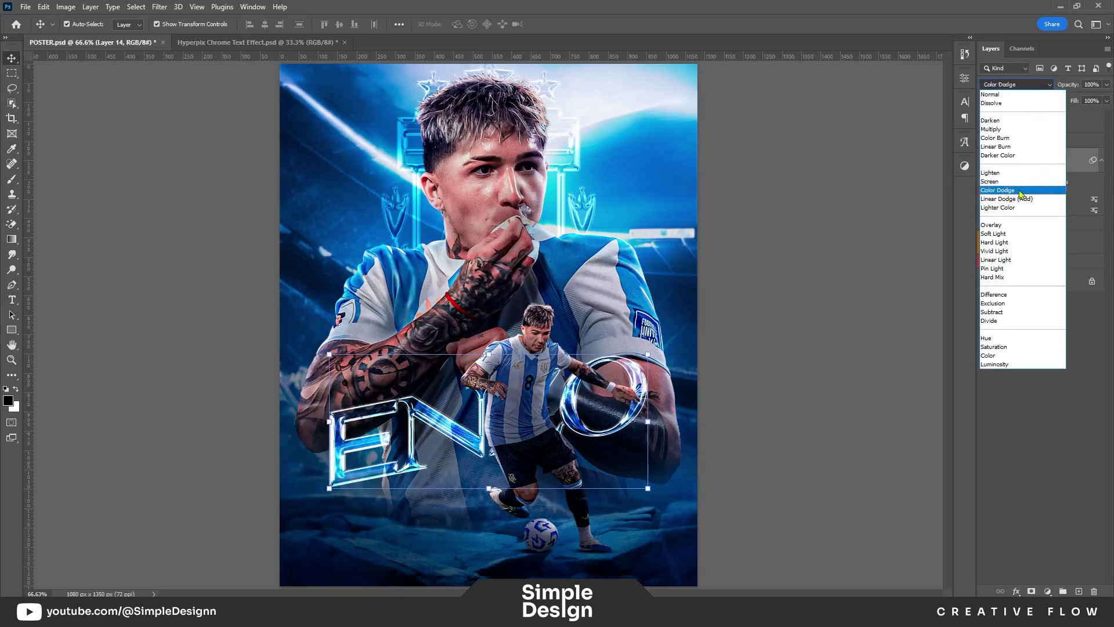
click(1025, 448)
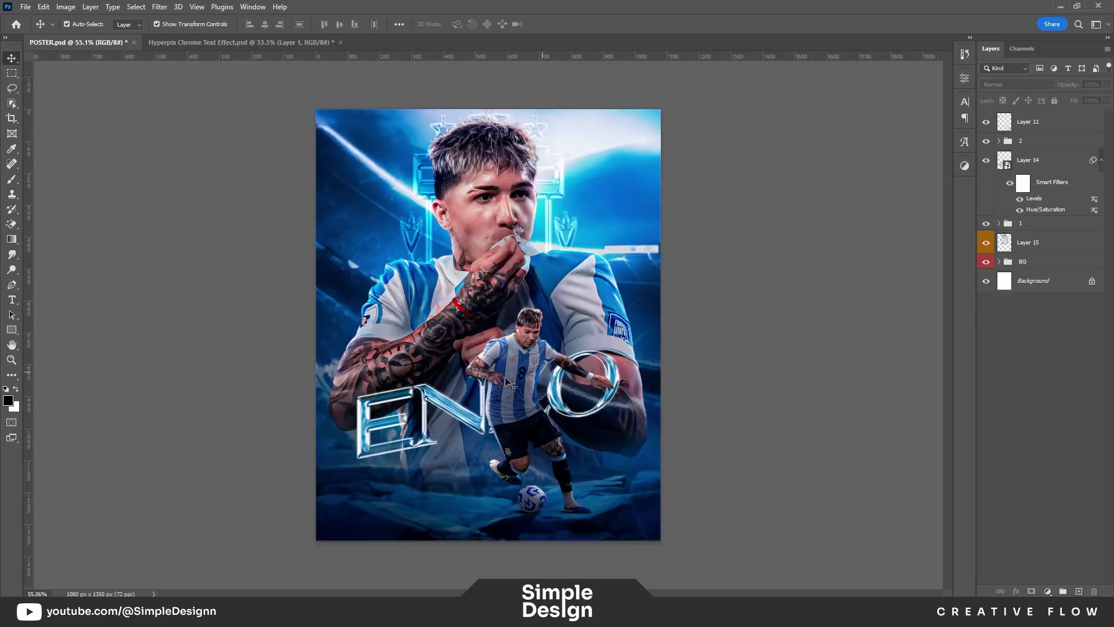
click(1077, 303)
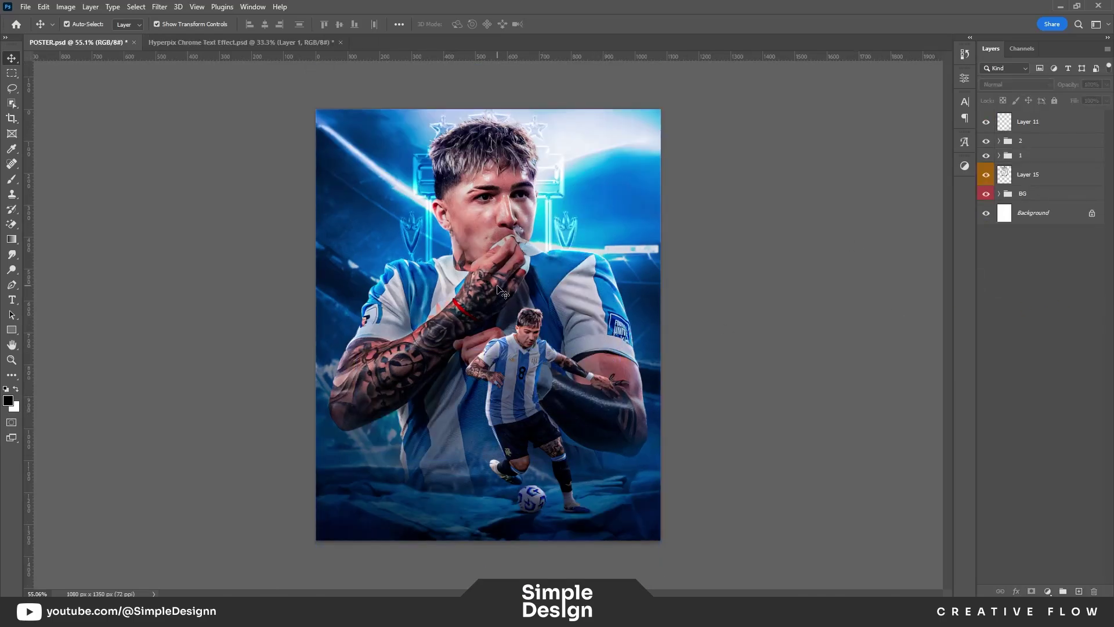
Step: Stamp all visible layers into a new merged Layer 16
key(ctrl+shift+alt+e)
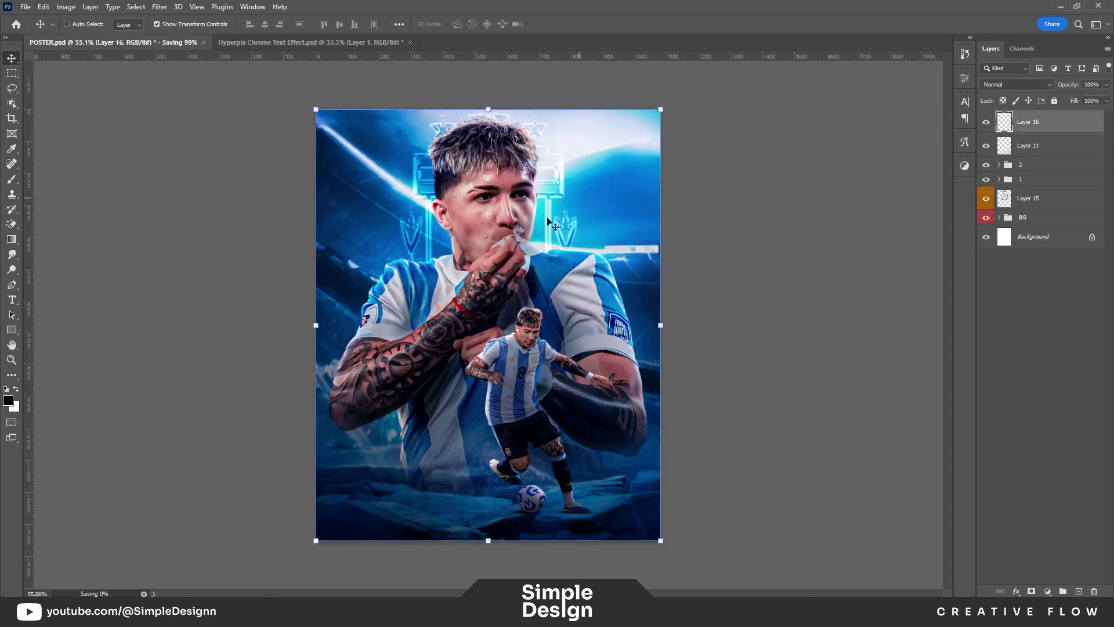
right_click(1052, 121)
click(987, 268)
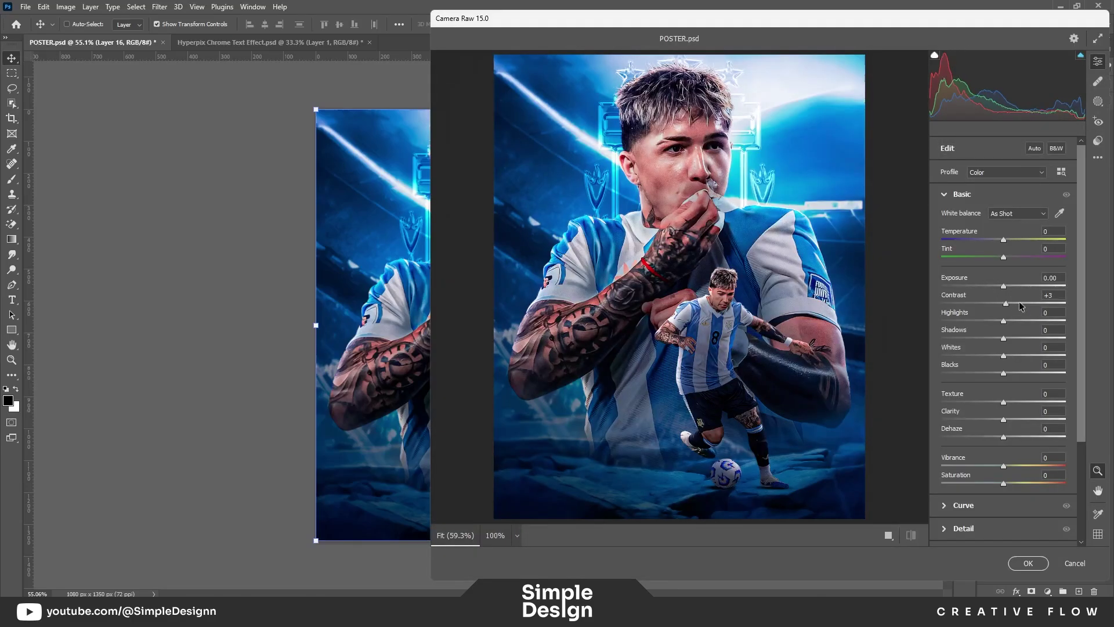
Step: In Camera Raw, raise contrast, cool the temperature, lift highlights and add clarity
drag(1021, 306, 1007, 317)
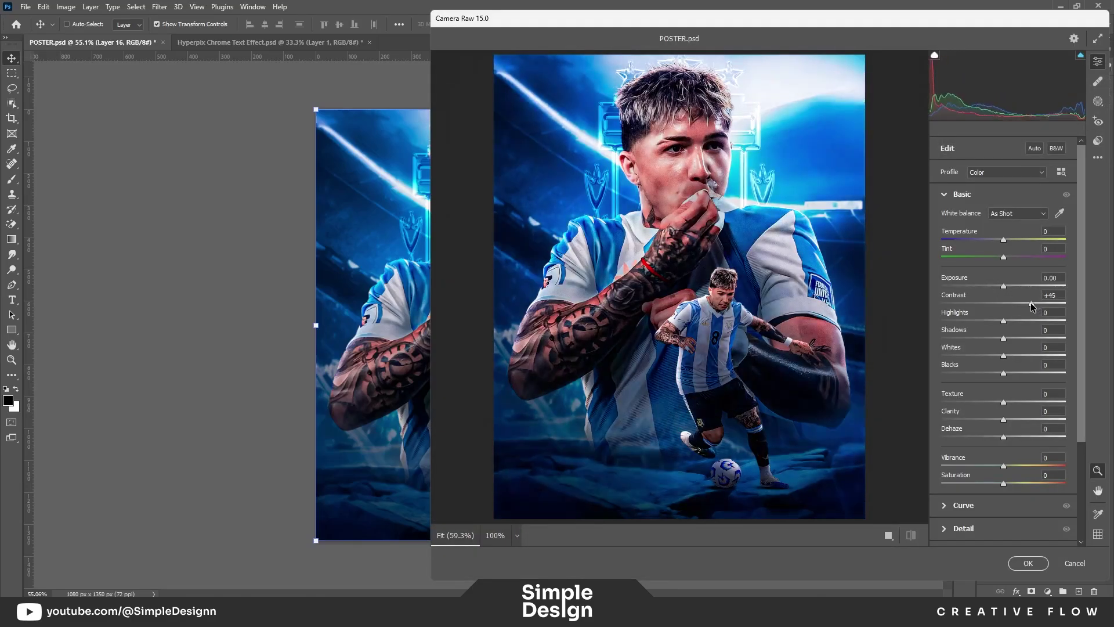
drag(1004, 244, 1001, 242)
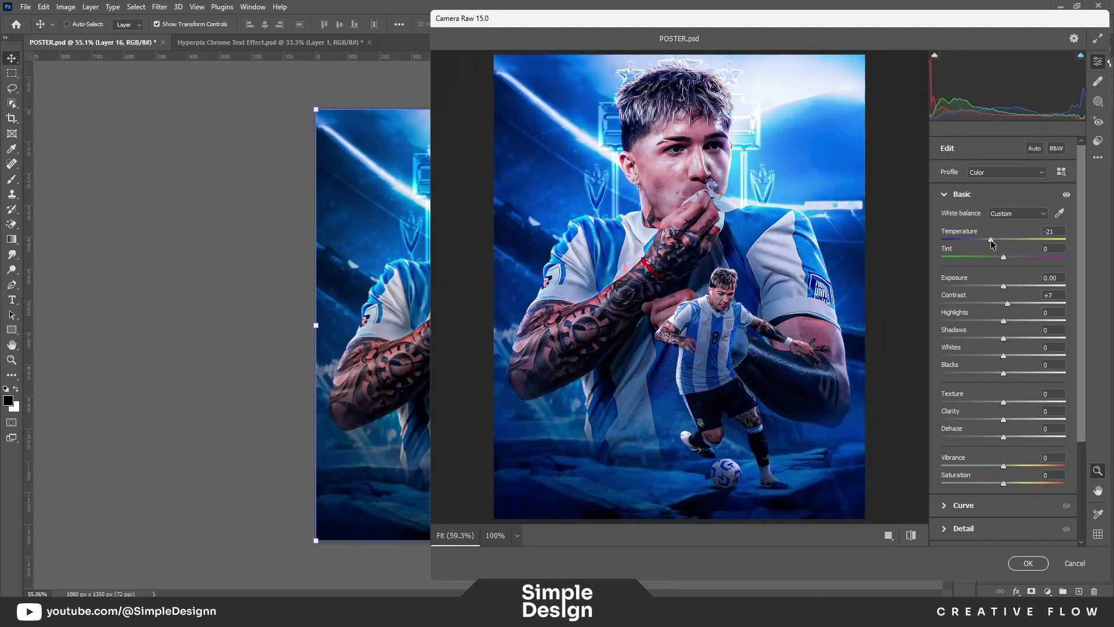
drag(1003, 321, 1013, 321)
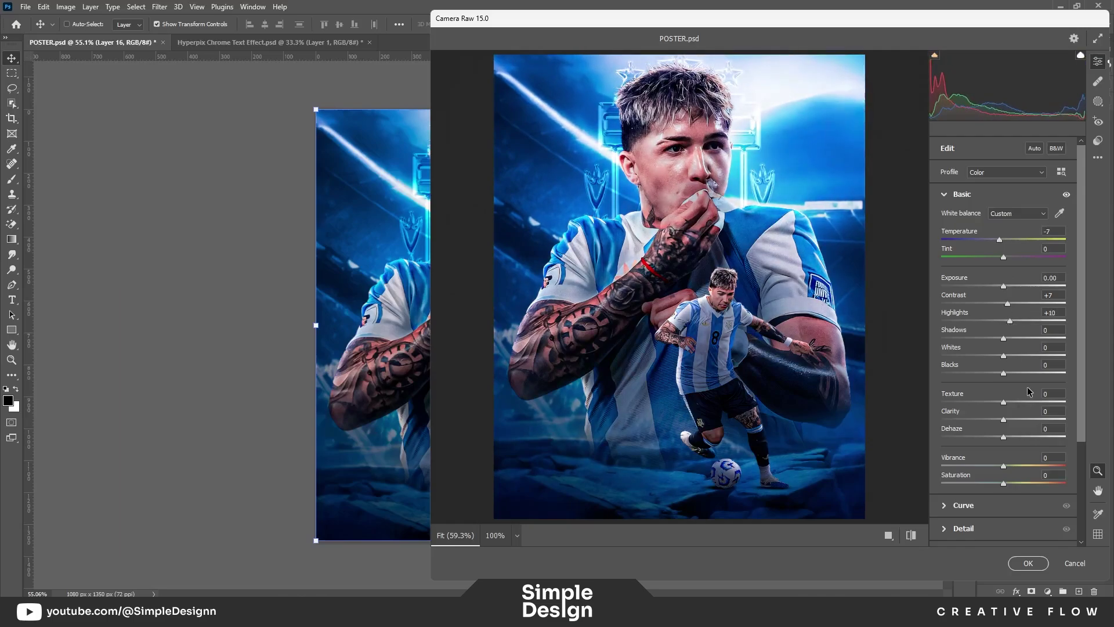
mouse_move(1004, 419)
mouse_down()
mouse_move(1043, 419)
mouse_move(1027, 430)
mouse_up()
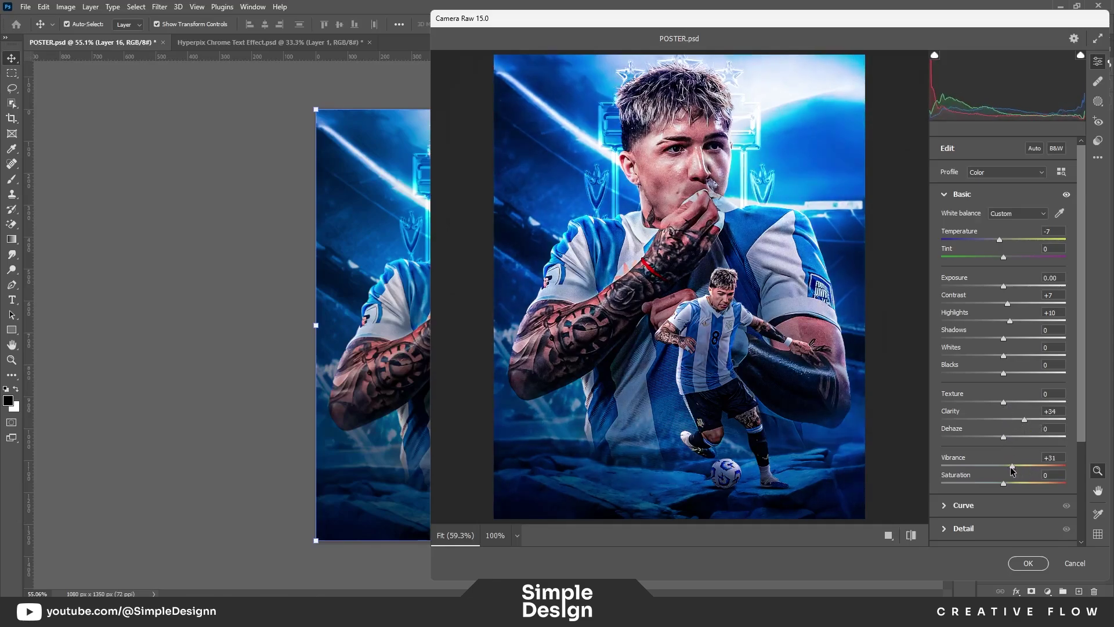
Step: Review the detail and grain/vignette panels, then apply the Camera Raw filter and deselect
scroll(1009, 441, down, 3)
scroll(1008, 442, down, 5)
click(963, 319)
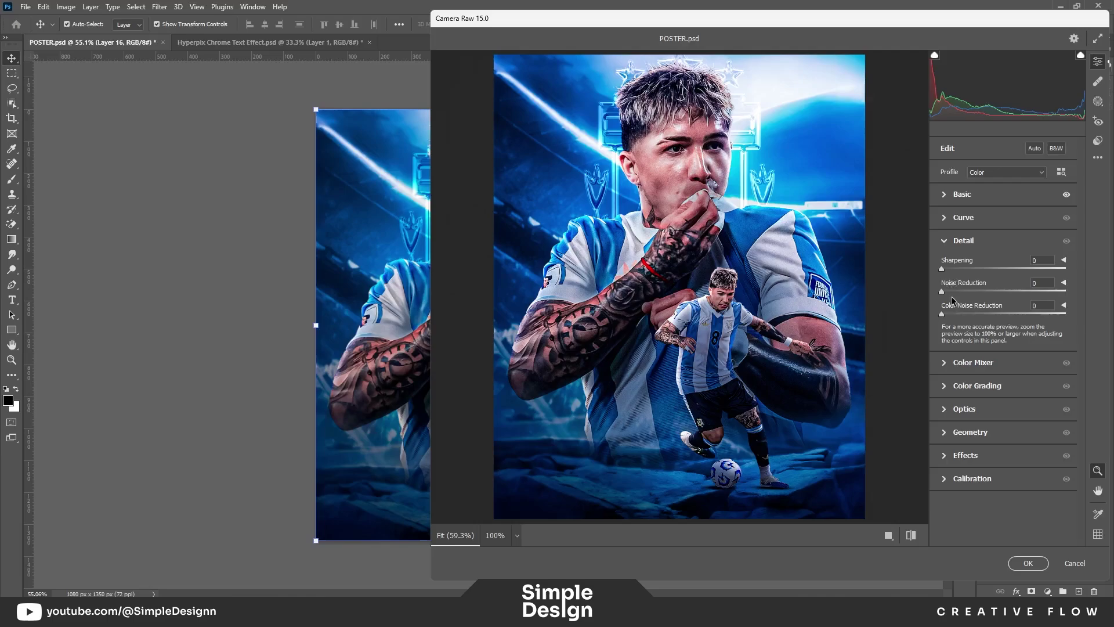
click(946, 456)
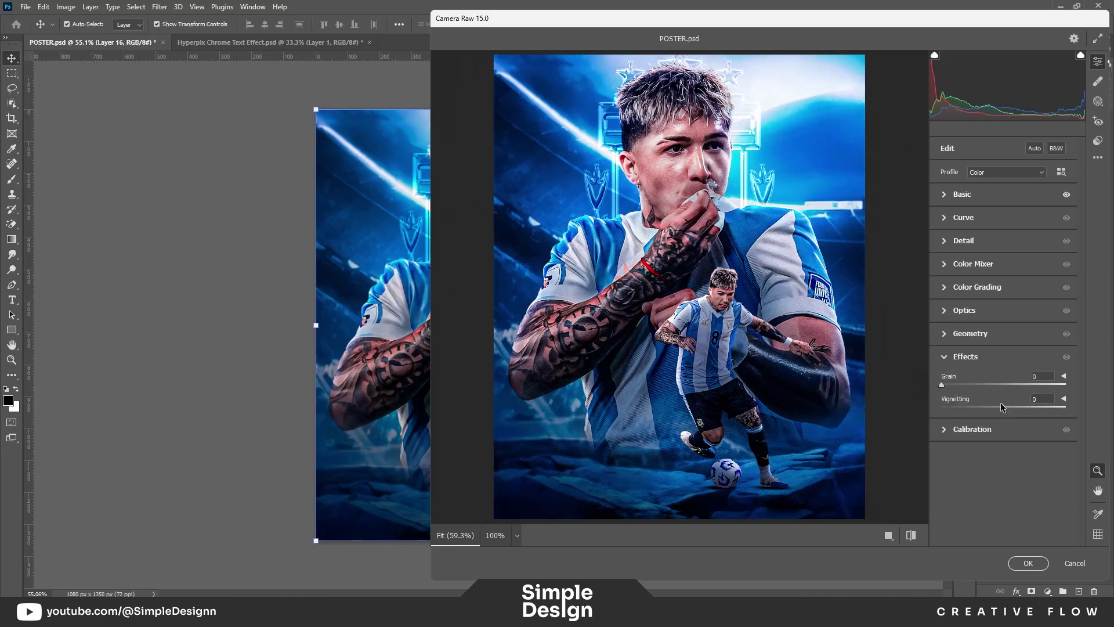
click(1028, 563)
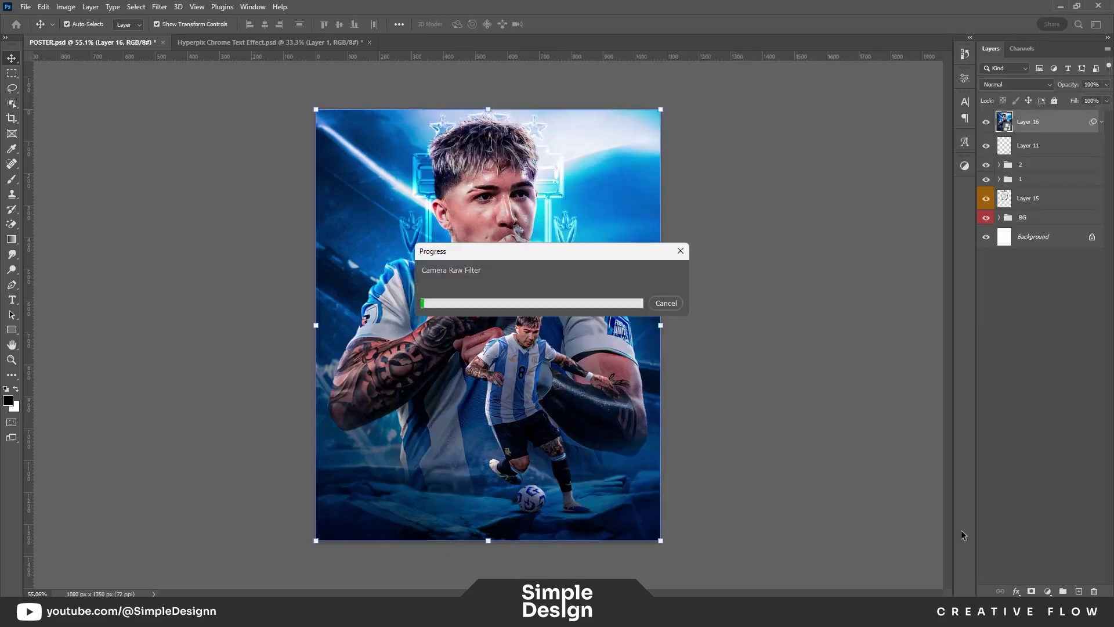
click(1004, 327)
scroll(526, 478, up, 3)
scroll(526, 478, down, 3)
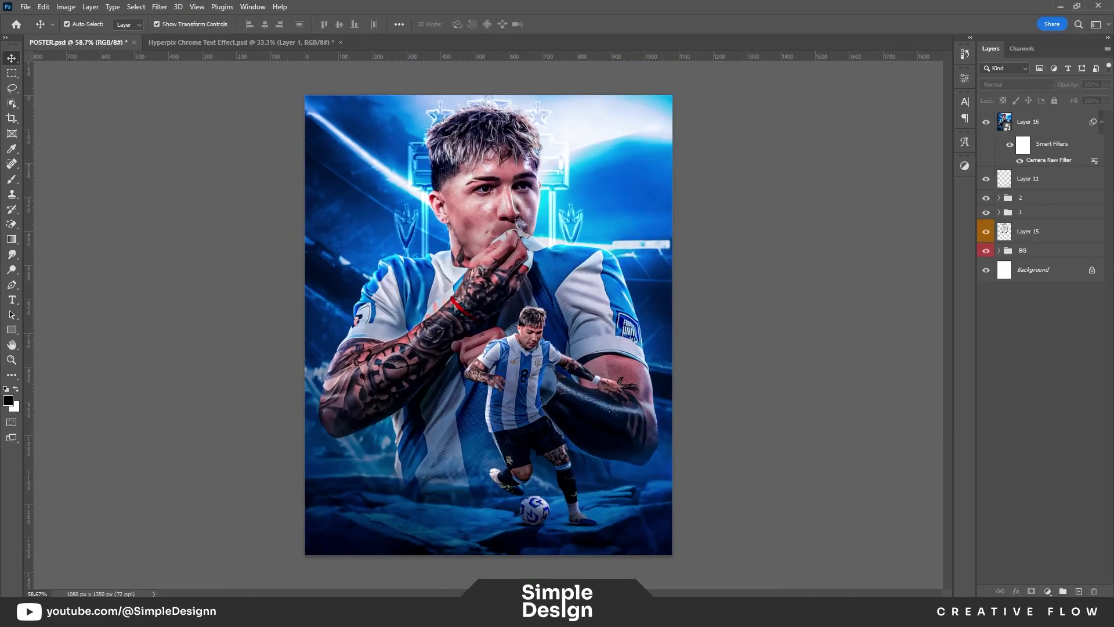
Step: Duplicate Layer 16, rasterize the copy, and convert it to a smart object
click(1064, 127)
key(ctrl+j)
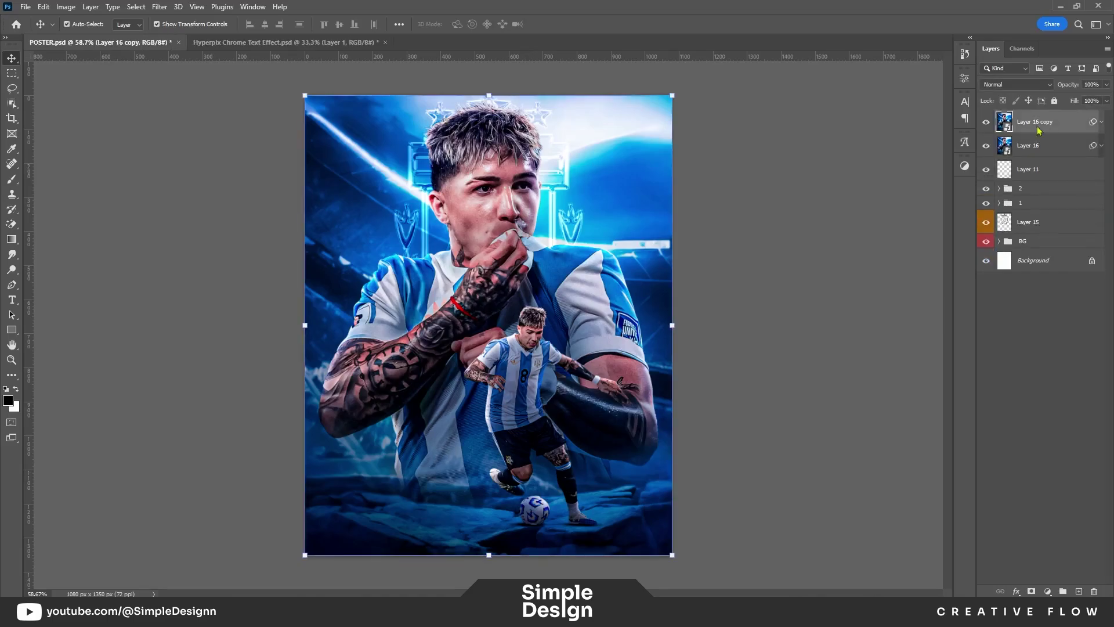
right_click(1039, 130)
click(942, 308)
right_click(1021, 122)
click(952, 271)
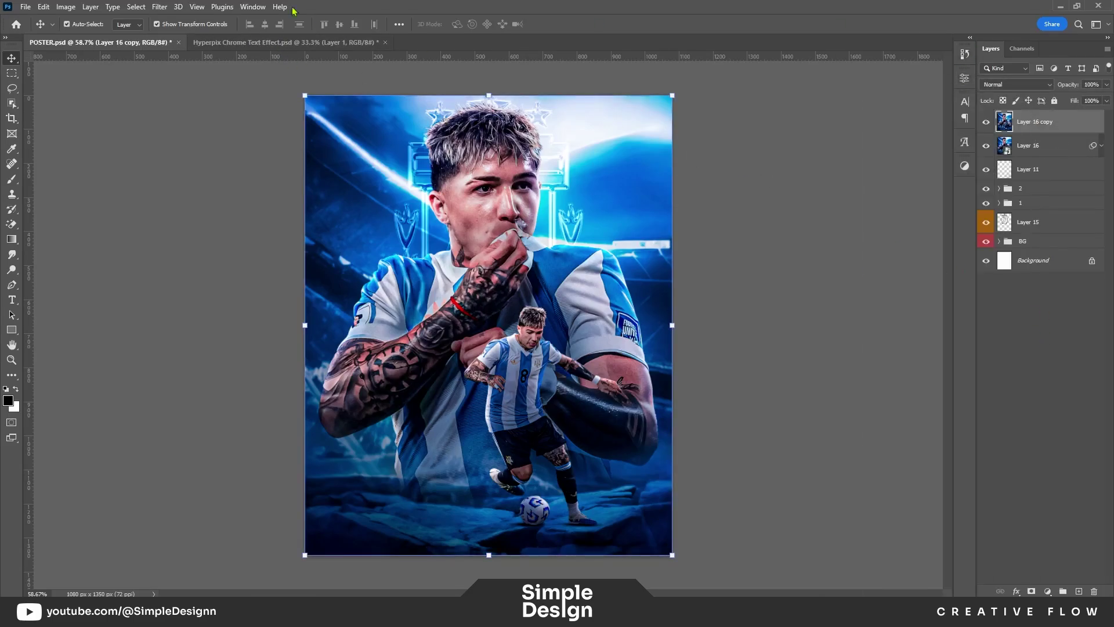
Step: Apply a Zoom Radial Blur of amount 12 and fill its filter mask black
click(157, 9)
mouse_move(223, 155)
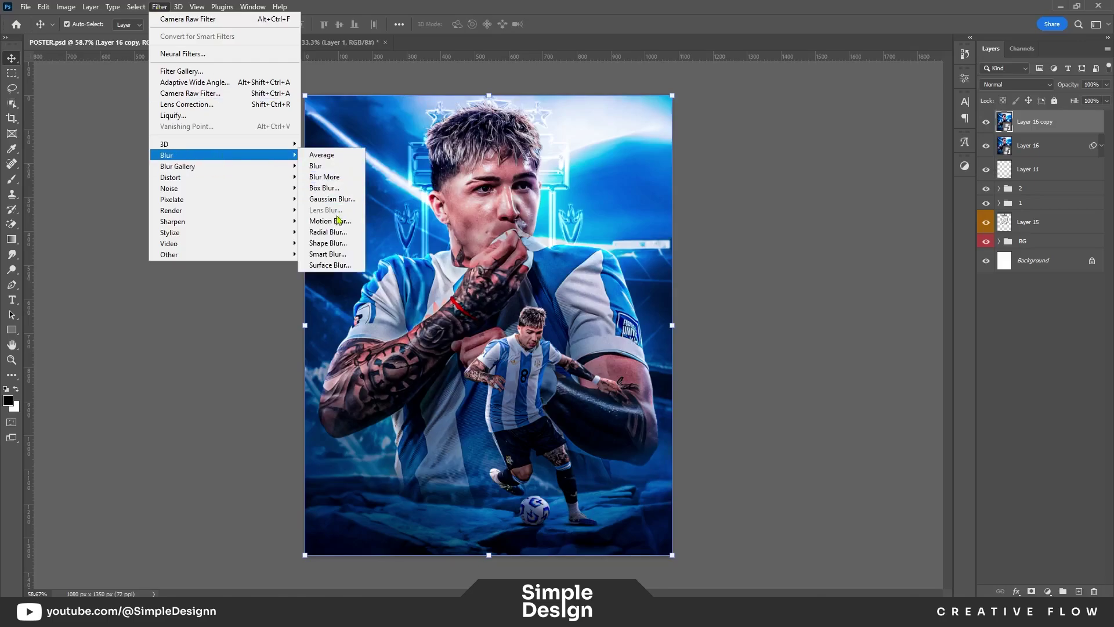
click(329, 232)
click(729, 216)
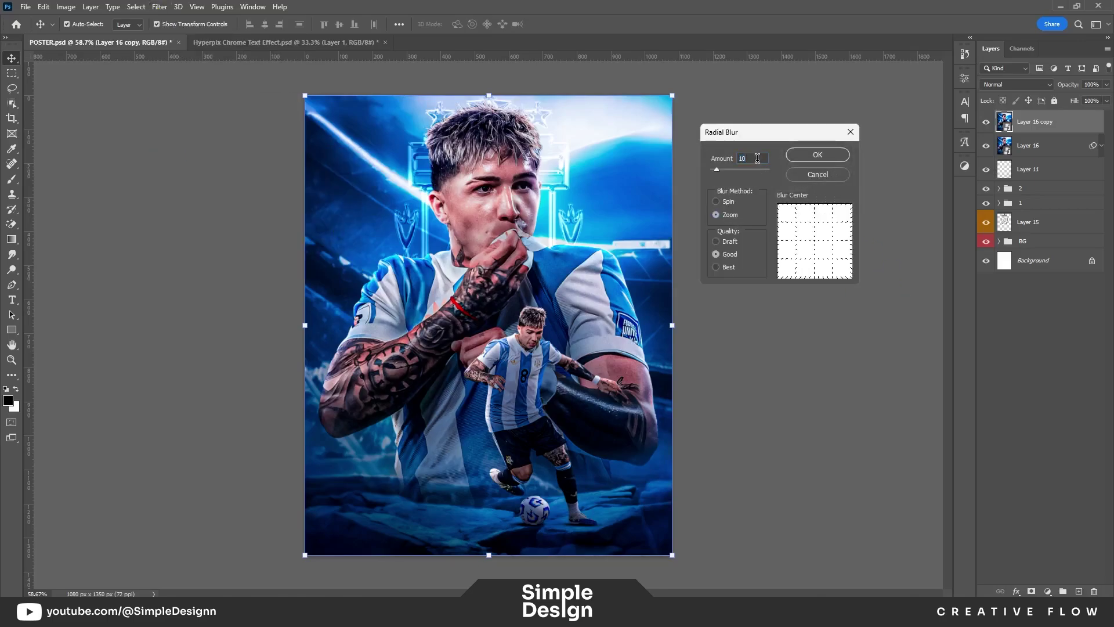
click(819, 155)
click(1023, 145)
key(ctrl+i)
Step: Paint white on the blur mask to reveal the zoom blur along the top and left edges
key(b)
key(x)
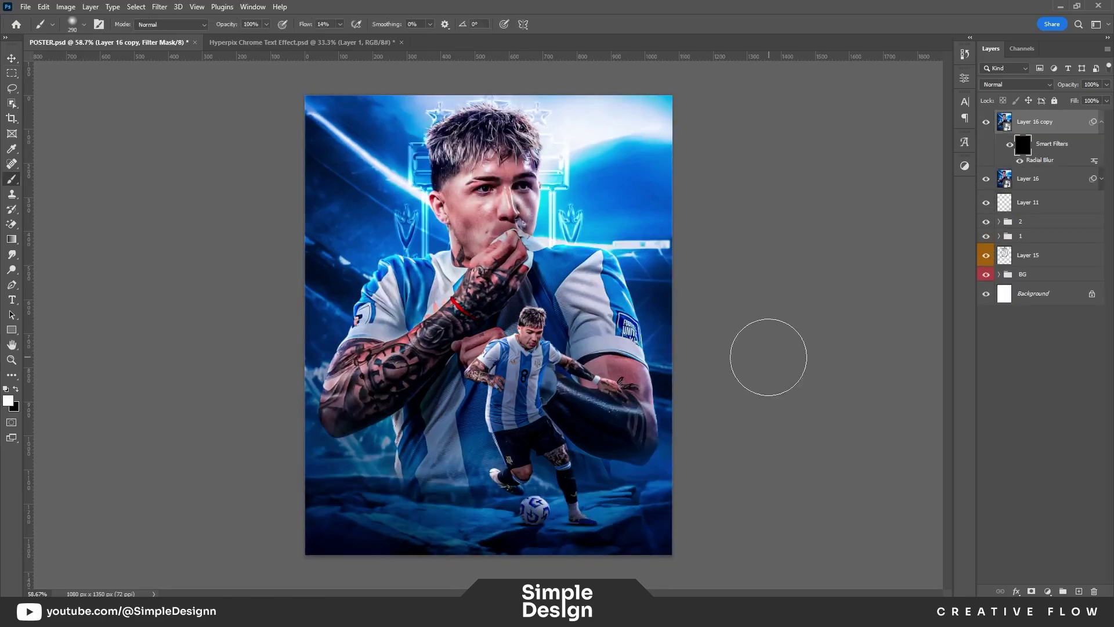
scroll(651, 280, up, 2)
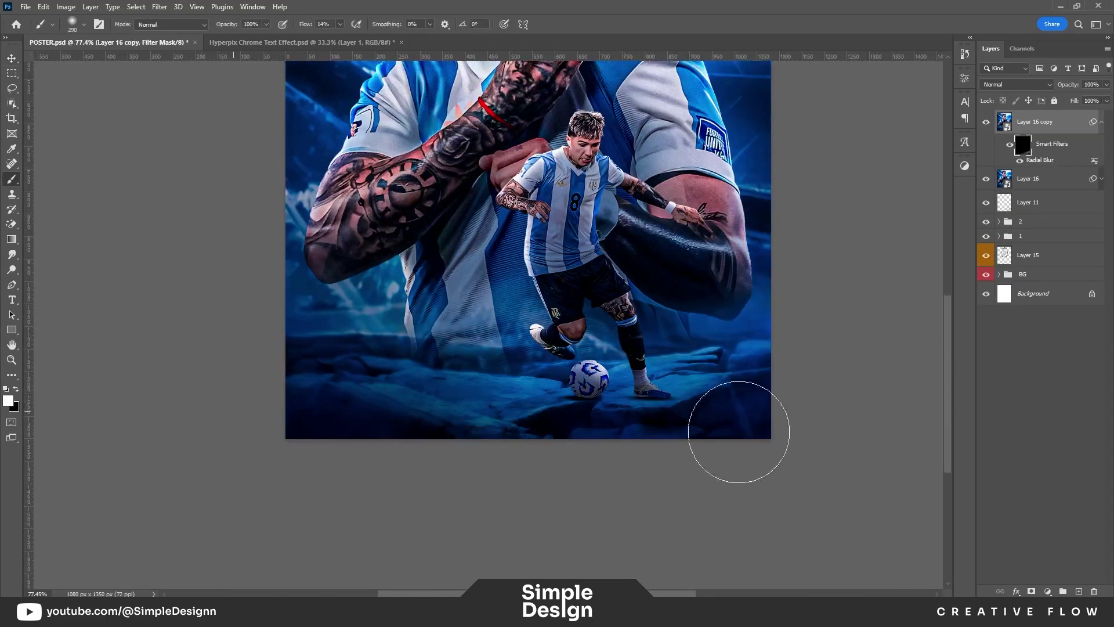
scroll(647, 445, down, 2)
scroll(686, 186, down, 2)
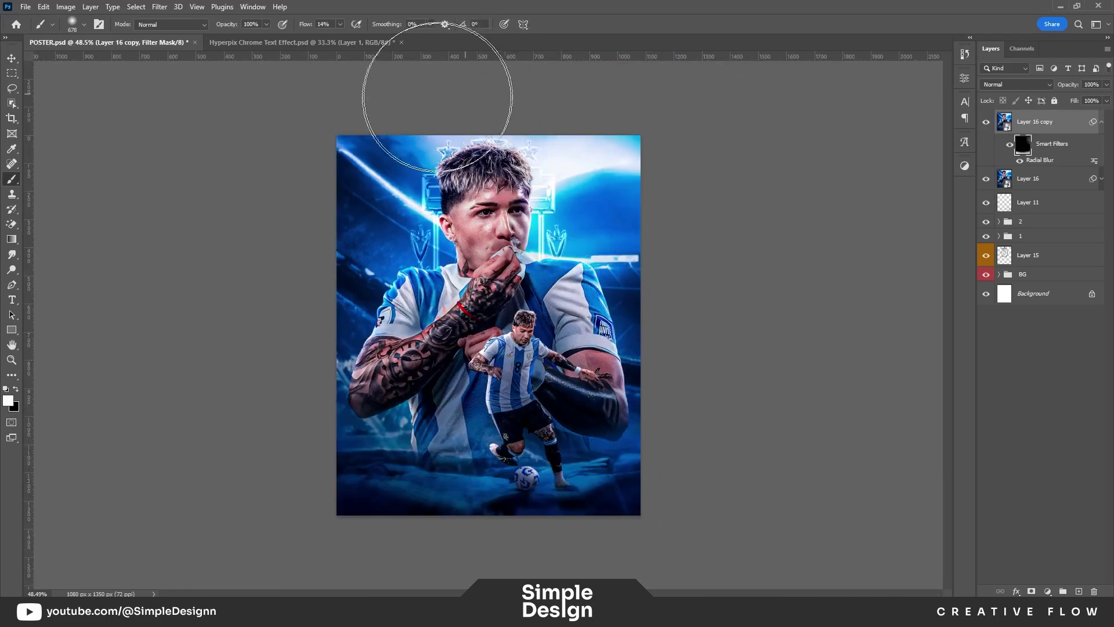
drag(676, 265, 324, 236)
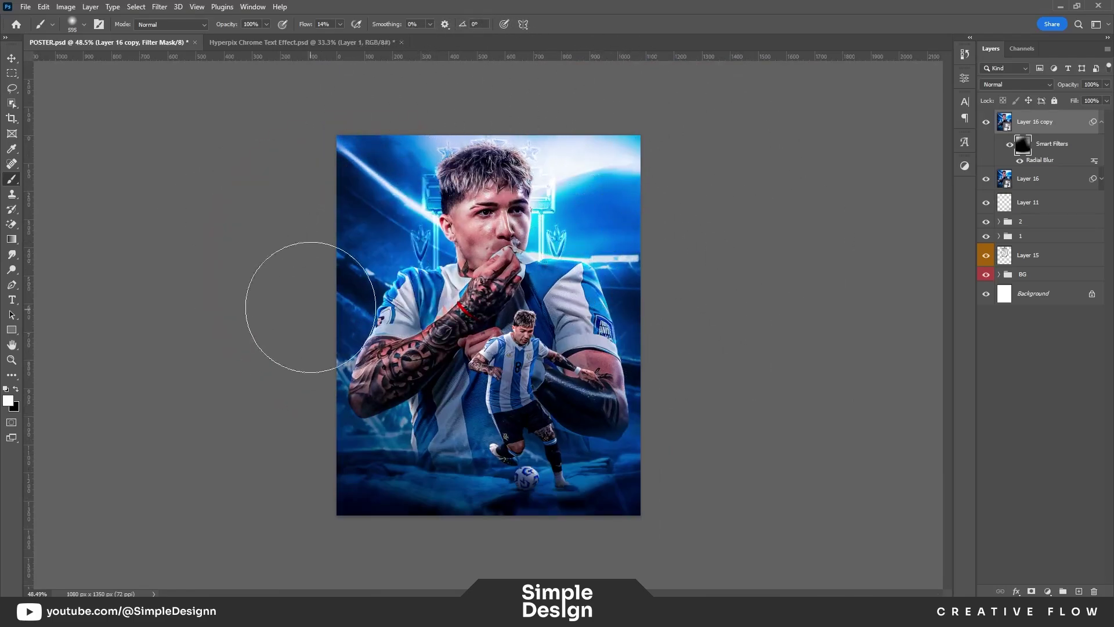
drag(306, 304, 673, 348)
scroll(501, 315, up, 3)
scroll(500, 315, up, 2)
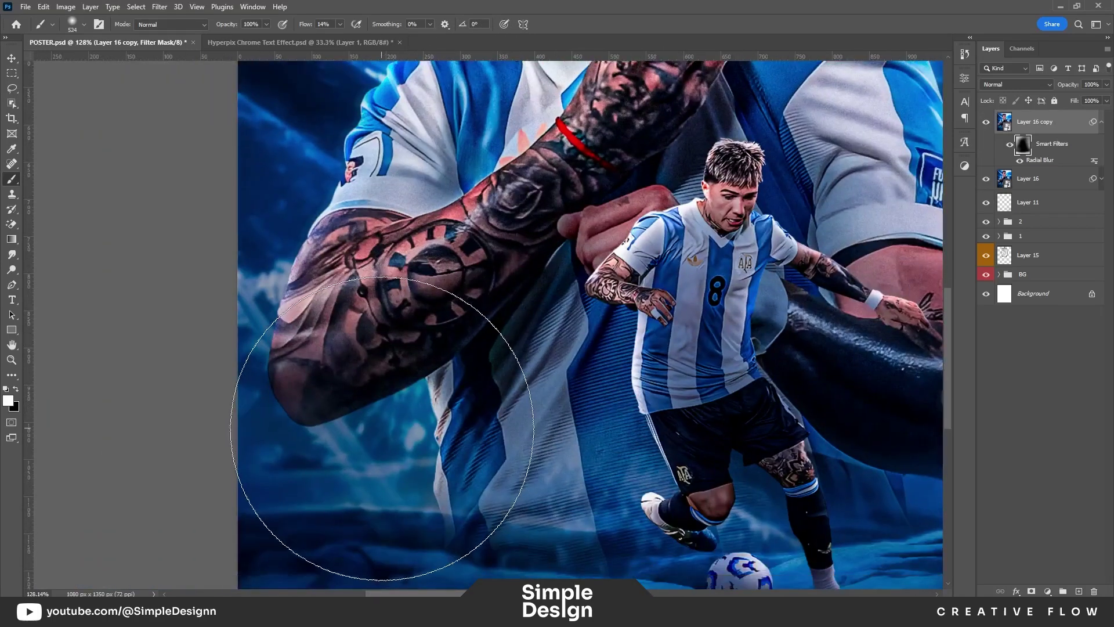
scroll(464, 261, right, 2)
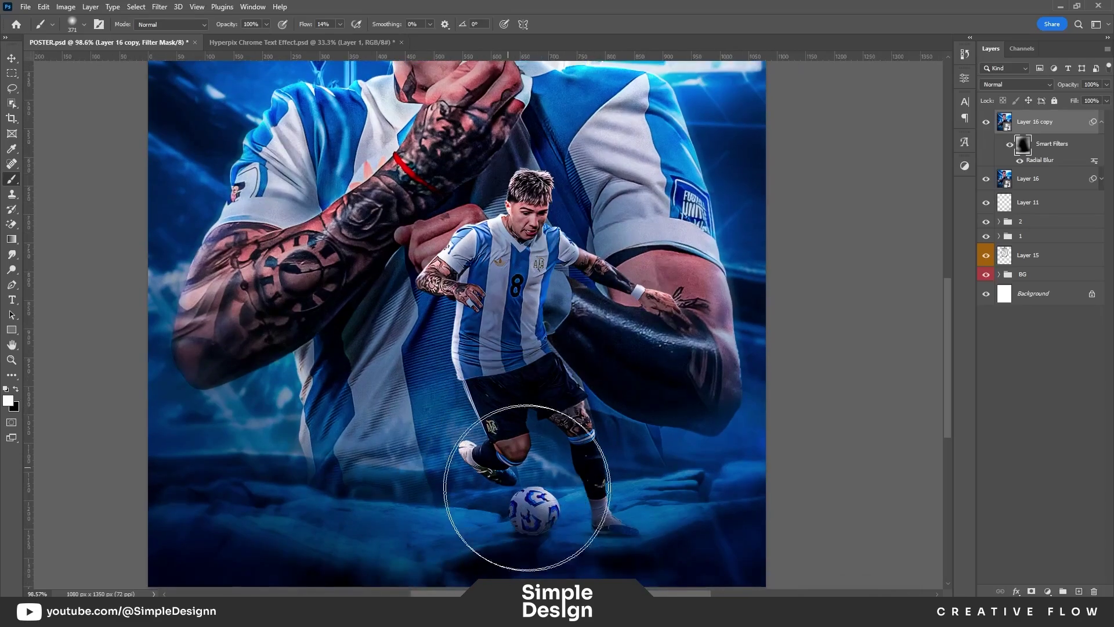
scroll(714, 241, up, 3)
scroll(696, 248, up, 2)
Step: Check the face stays sharp, fit the poster to the window, and add new Layer 17
key(x)
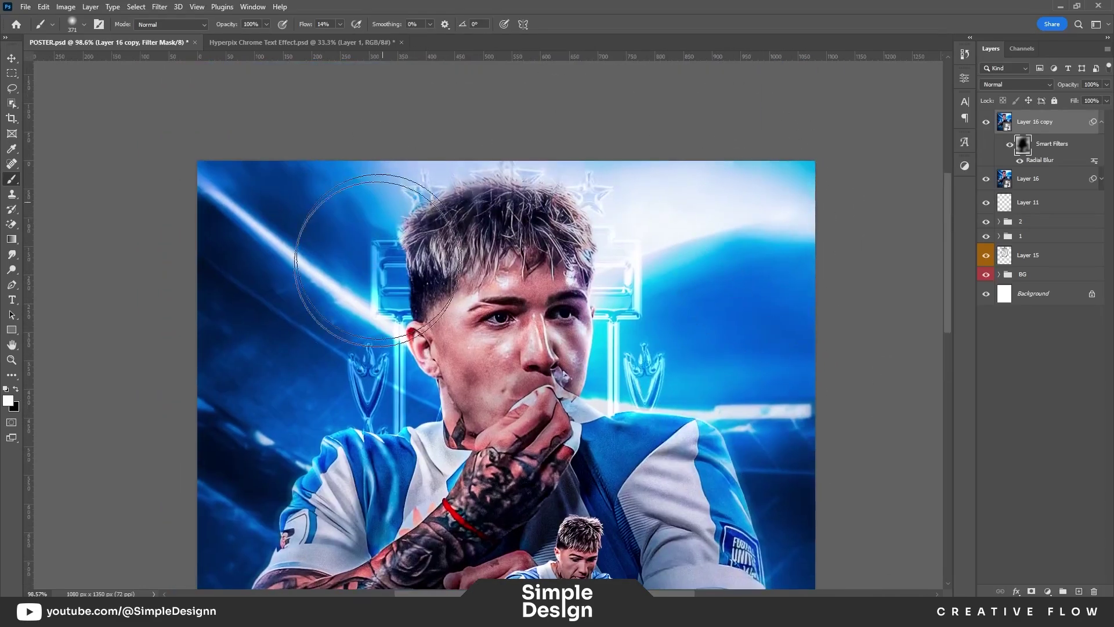
key(x)
scroll(396, 299, down, 1)
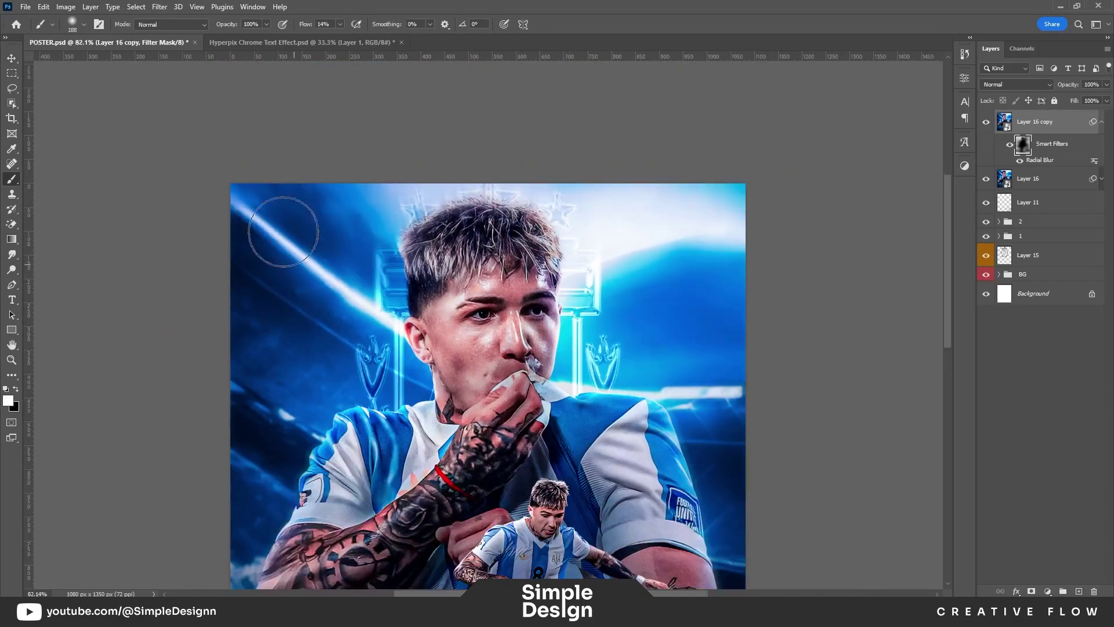
scroll(309, 278, down, 2)
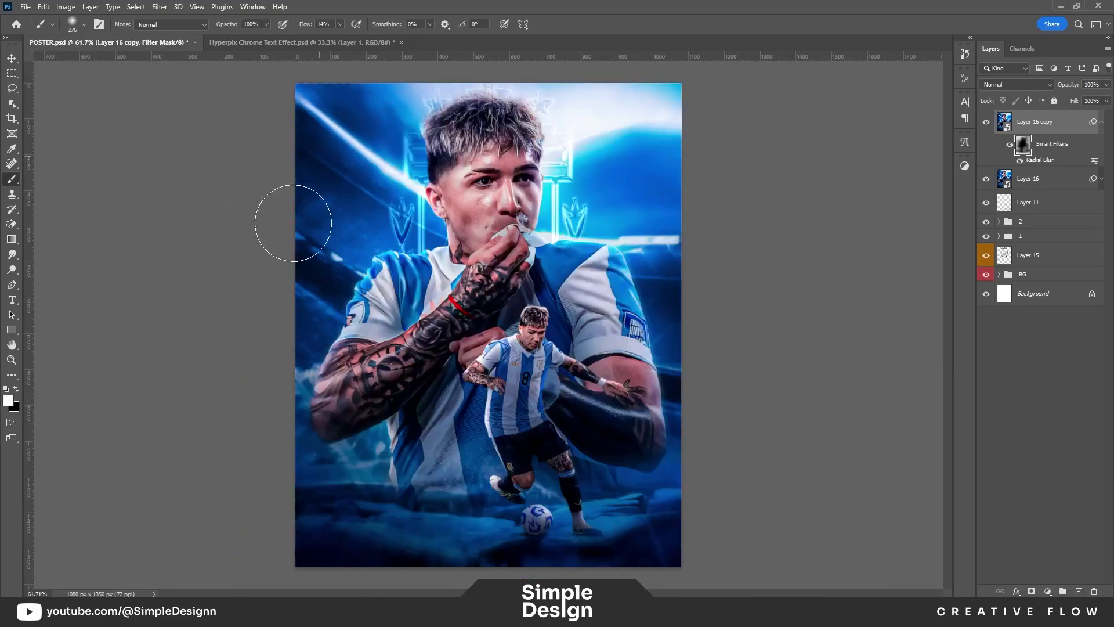
scroll(477, 210, up, 1)
scroll(462, 321, up, 2)
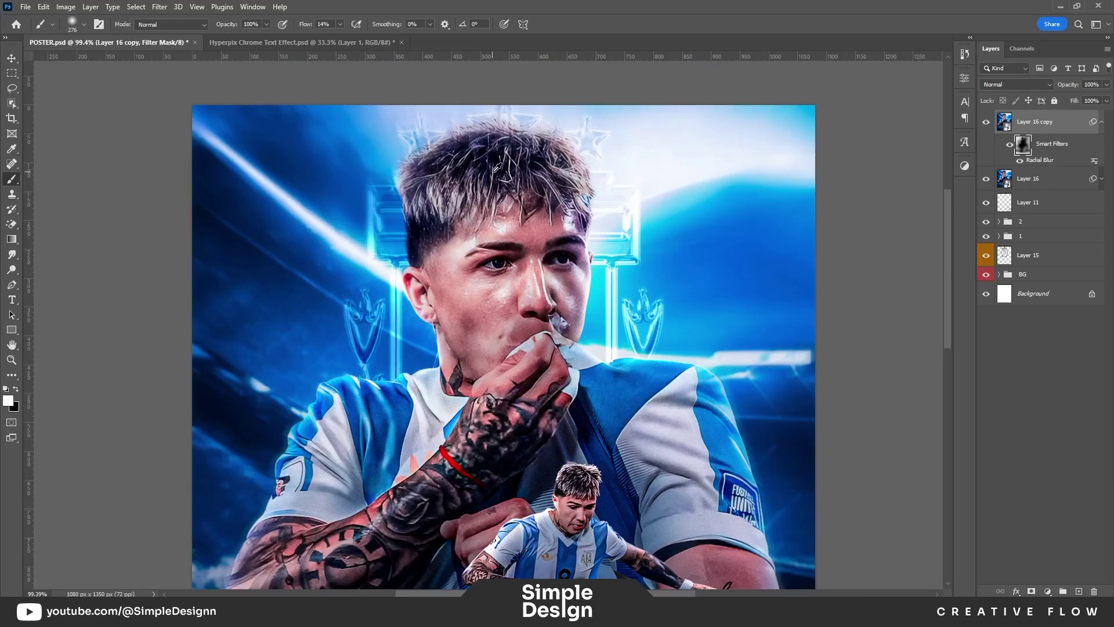
scroll(406, 262, up, 1)
drag(714, 290, 673, 200)
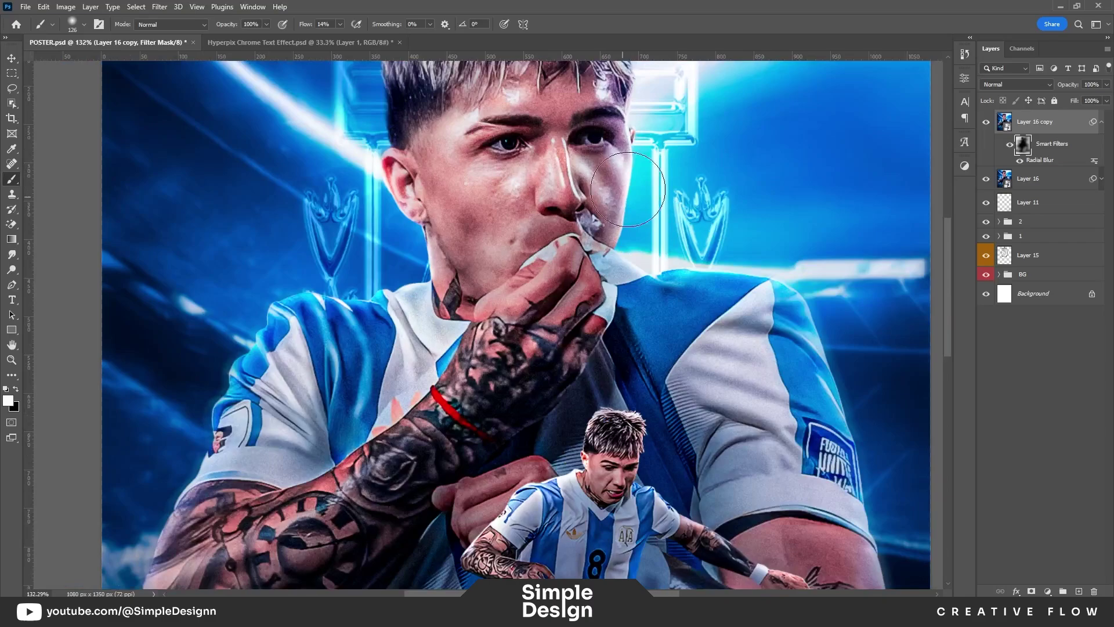
key(ctrl+0)
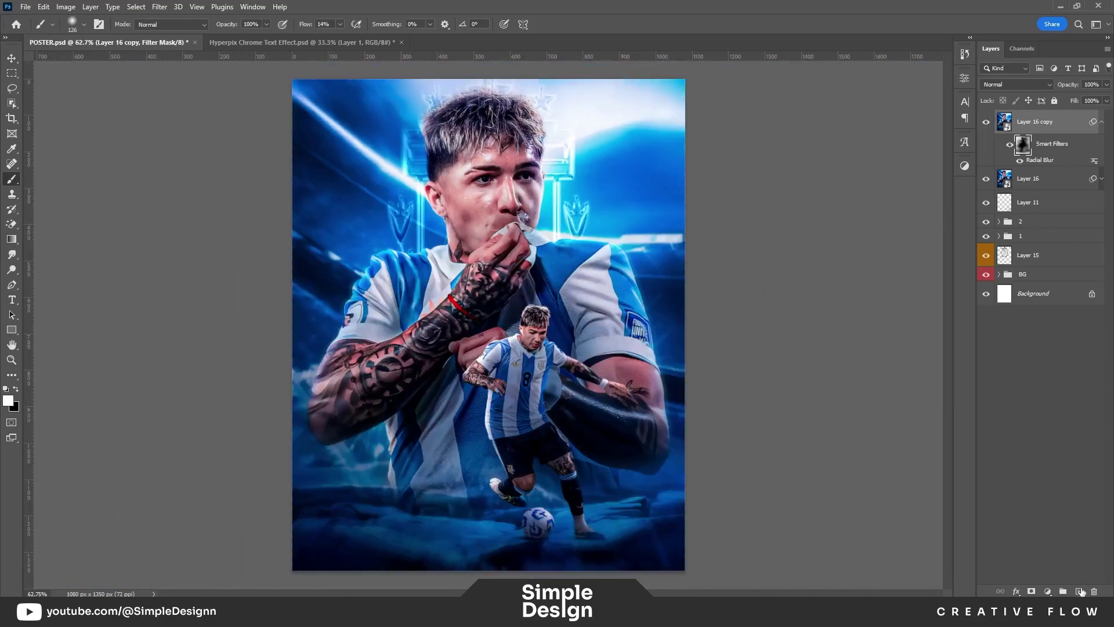
click(1080, 591)
Step: Set the new layer to Overlay blending with white as the painting colour
click(1015, 84)
click(1013, 231)
key(x)
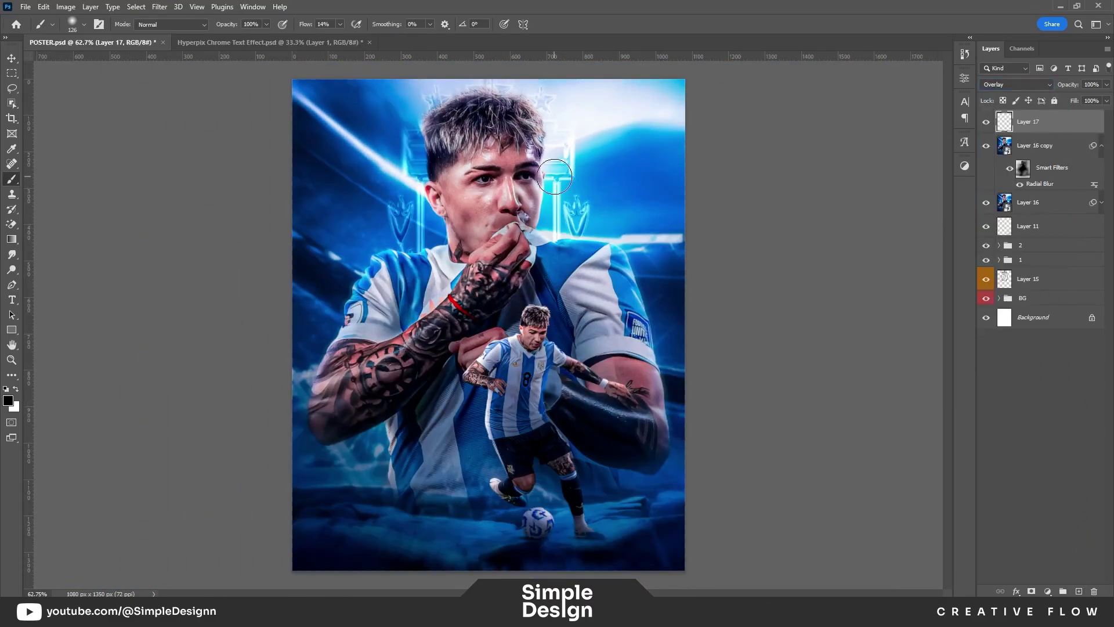
scroll(554, 177, up, 5)
key(x)
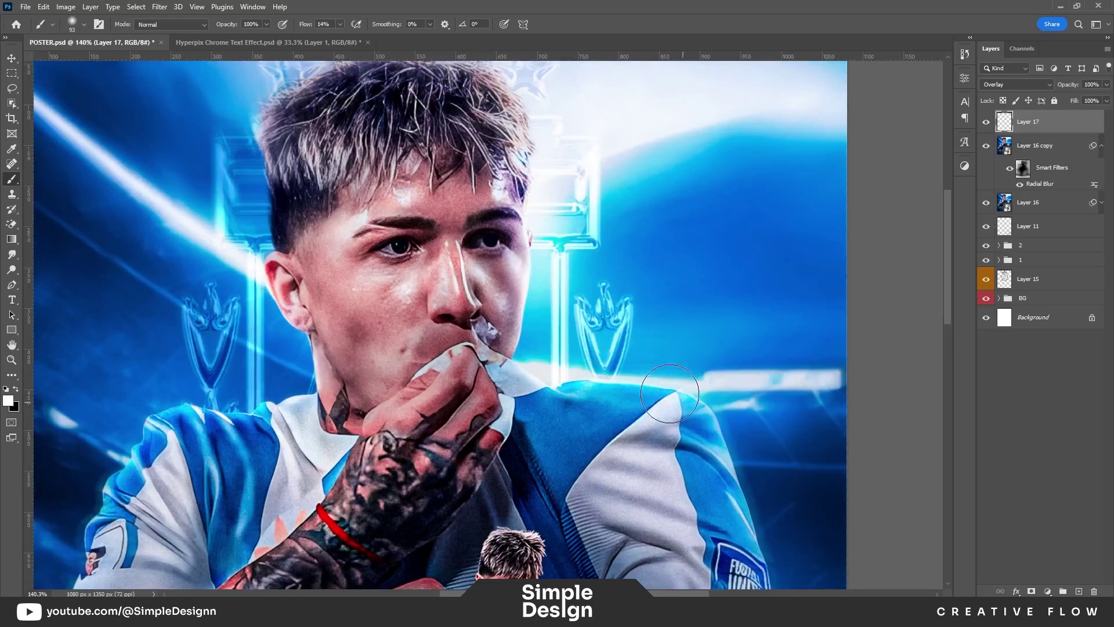
scroll(670, 394, down, 2)
Step: Paint soft white highlights over the player's arms, torso, shoulder, shirt and face
drag(650, 220, 708, 493)
scroll(689, 278, down, 1)
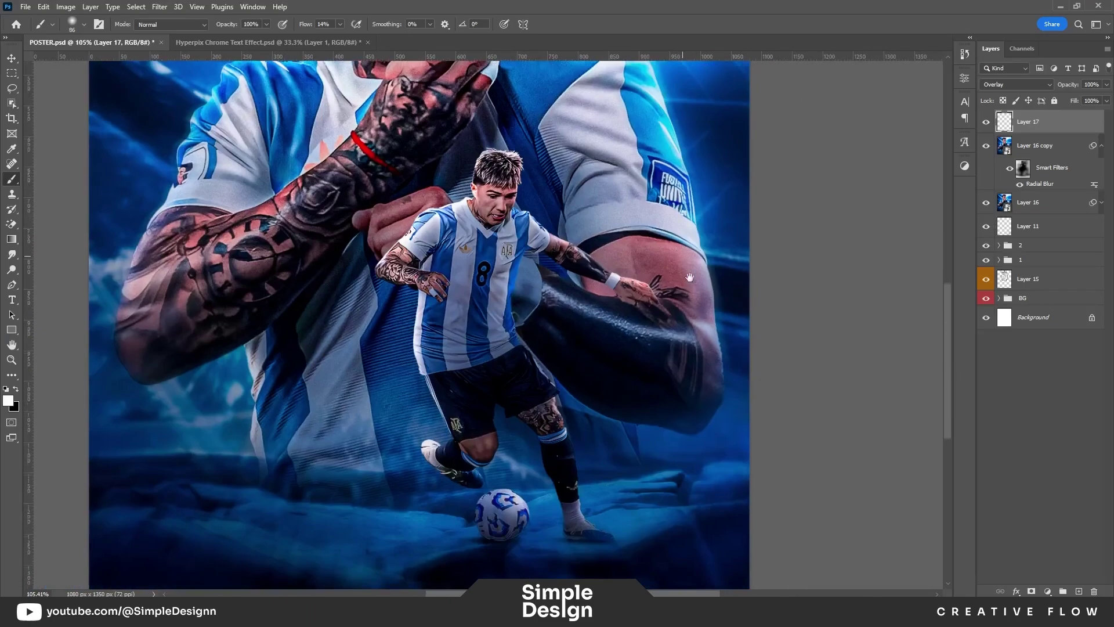
drag(689, 277, 691, 282)
mouse_move(522, 296)
mouse_down()
mouse_move(505, 186)
mouse_move(395, 244)
mouse_up()
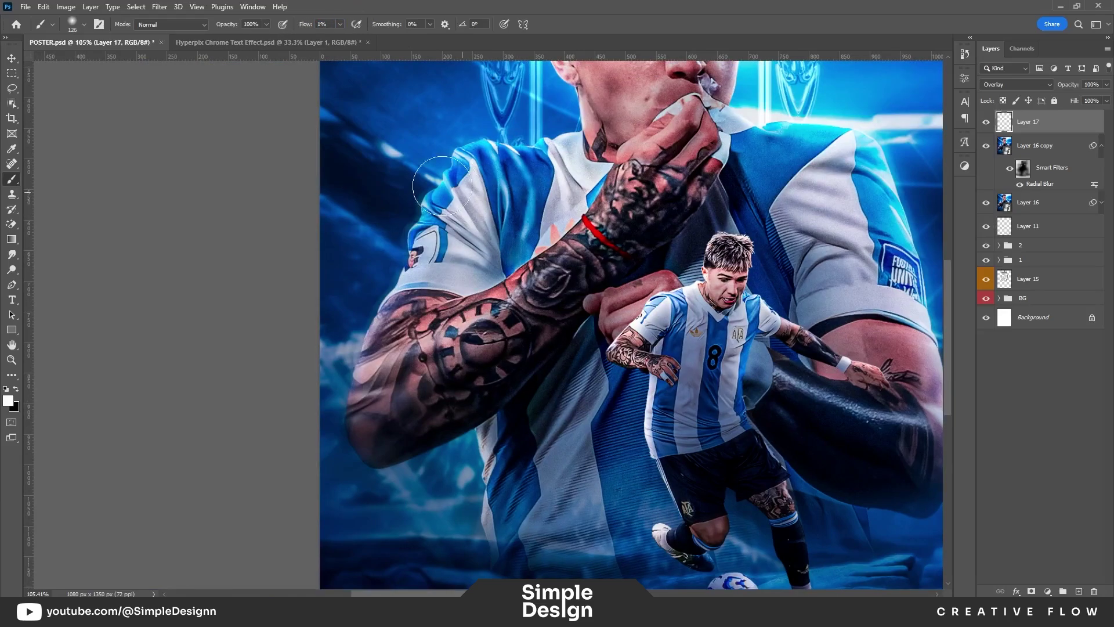
drag(457, 153, 400, 325)
drag(511, 244, 479, 346)
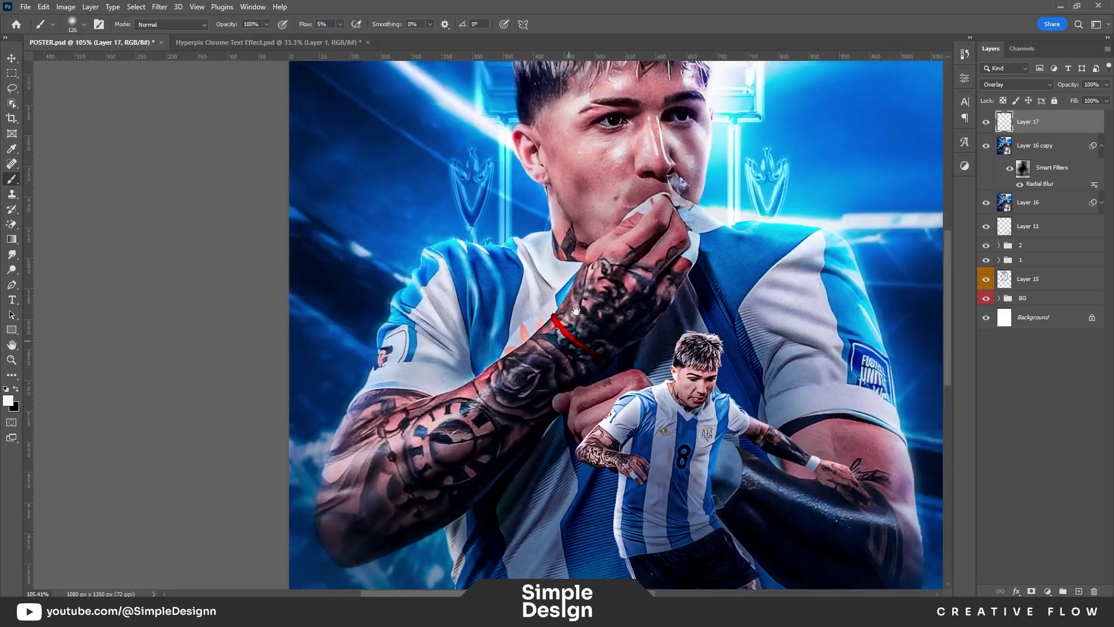
drag(581, 313, 598, 151)
mouse_move(684, 251)
mouse_down()
mouse_move(684, 274)
mouse_move(632, 216)
mouse_up()
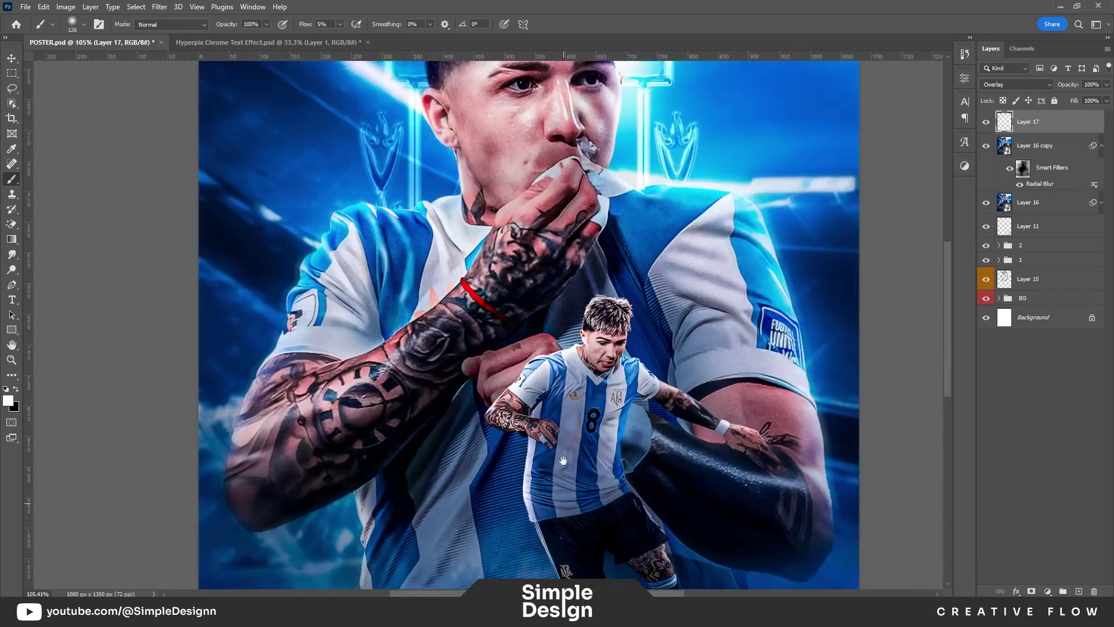
scroll(597, 407, down, 3)
scroll(586, 450, down, 2)
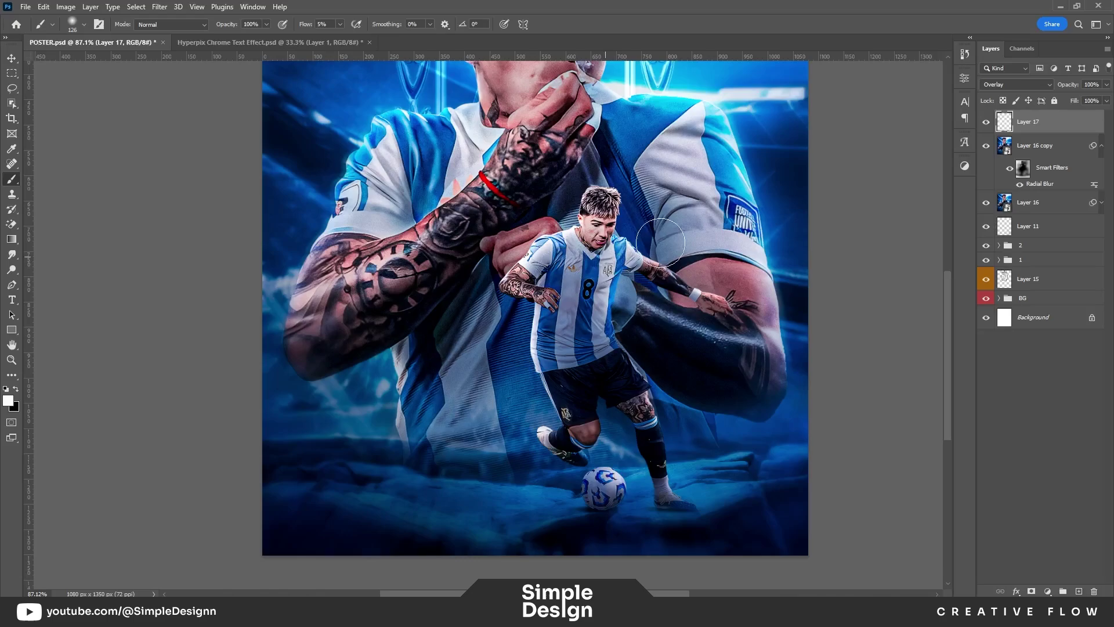
scroll(661, 243, down, 2)
scroll(671, 485, down, 1)
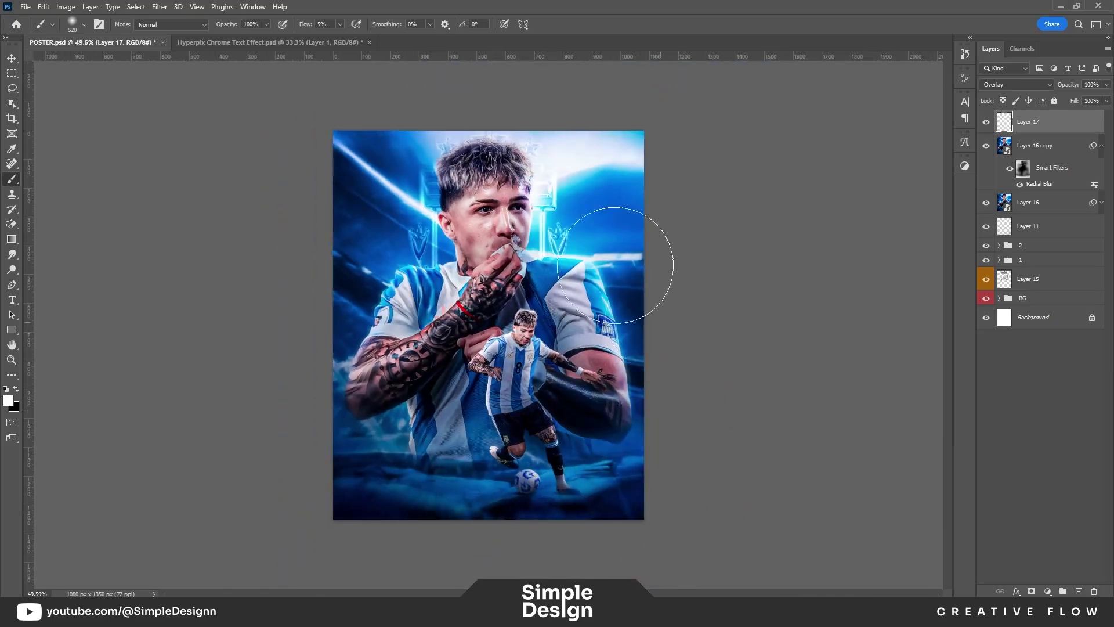
scroll(616, 265, up, 1)
scroll(439, 174, up, 1)
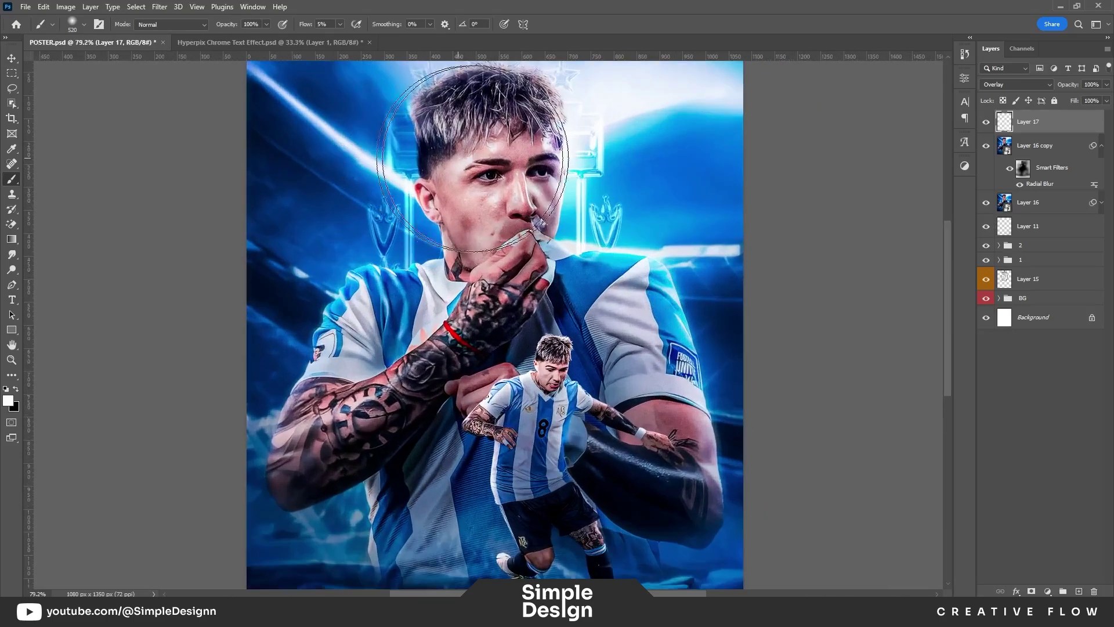